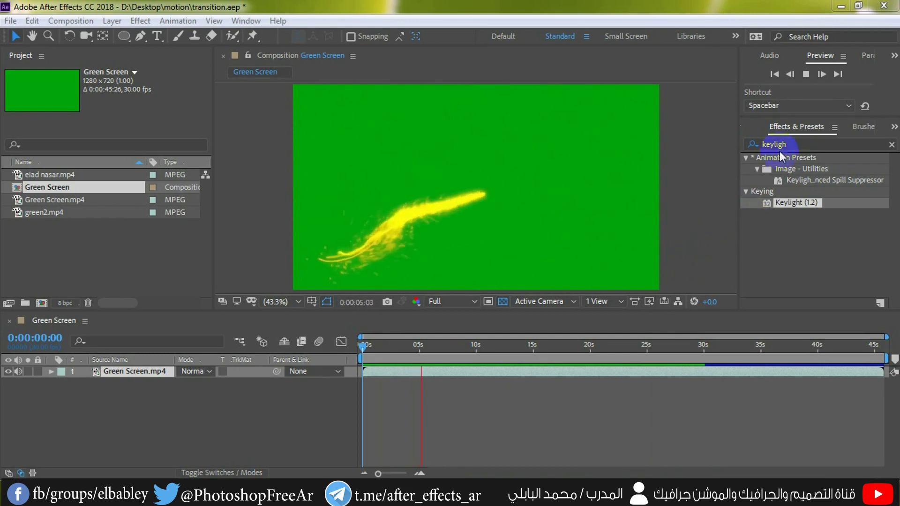
# Stop the preview and return to the composition's first frame.
pyautogui.click(806, 75)
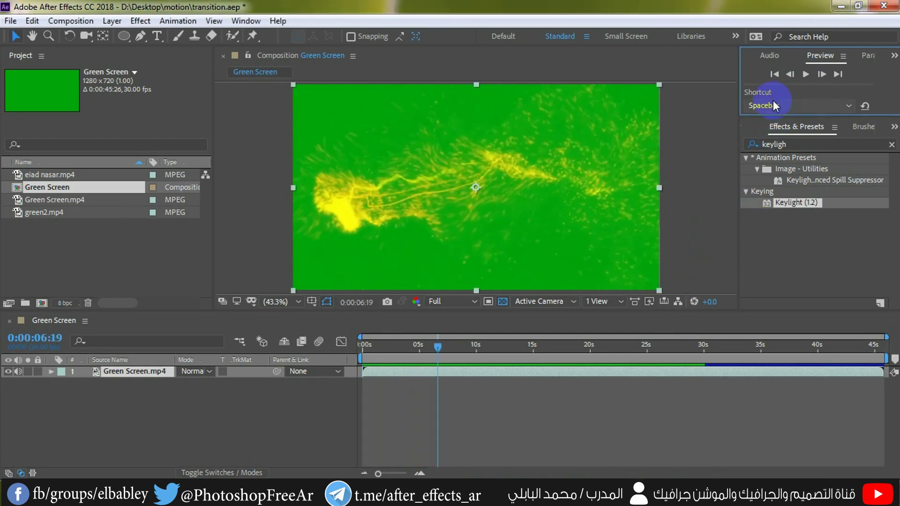
pyautogui.click(774, 76)
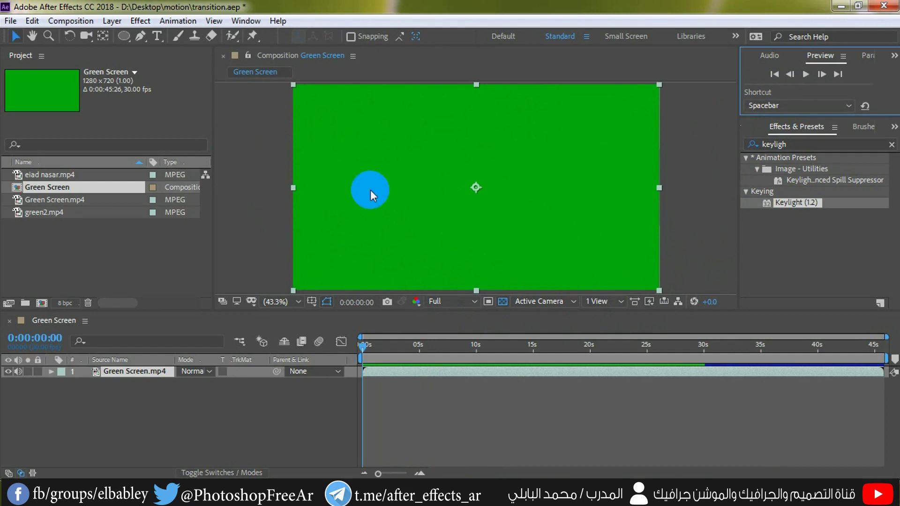
pyautogui.click(245, 20)
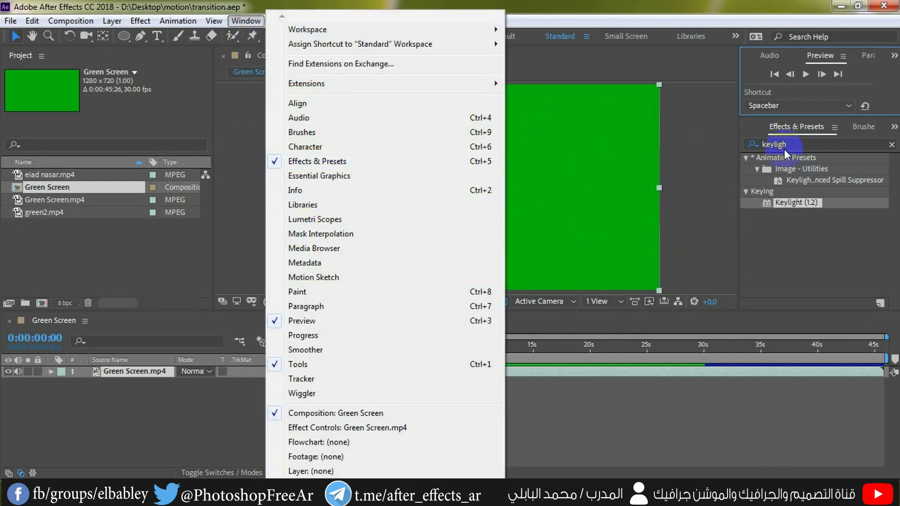
# Clear the Effects & Presets search and enter 'keyl' to list Keylight (1.2).
pyautogui.click(750, 145)
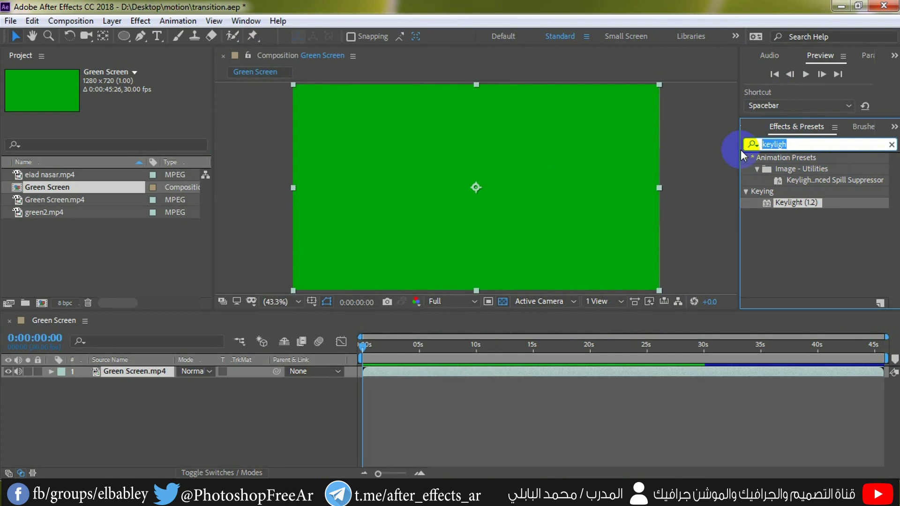
pyautogui.press('BackSpace')
pyautogui.click(750, 144)
pyautogui.click(782, 145)
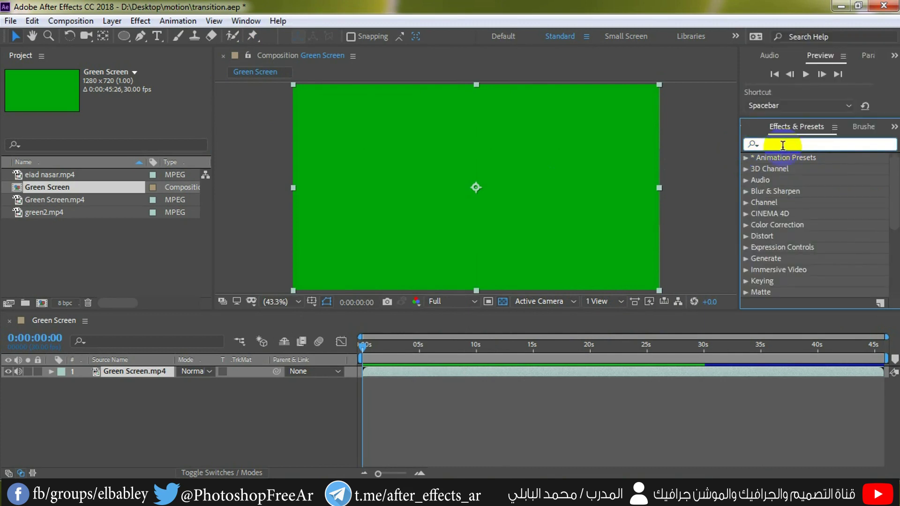
pyautogui.write('key')
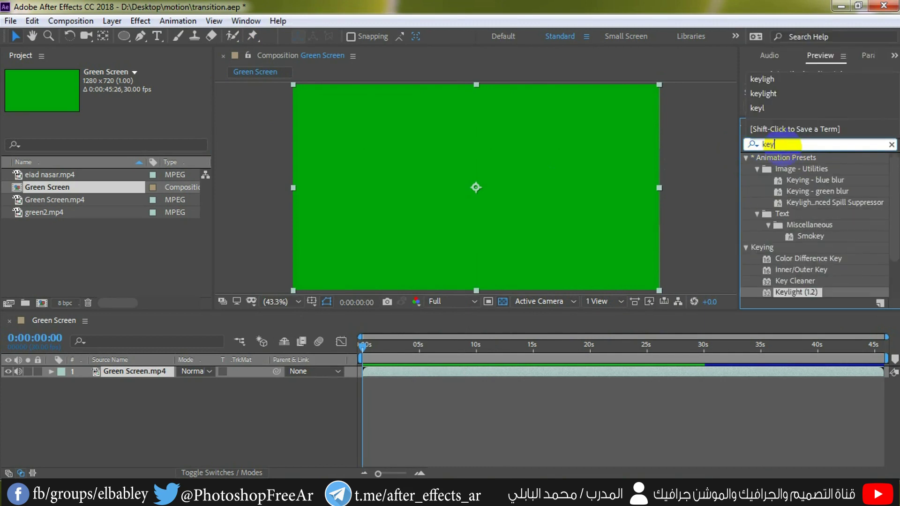
pyautogui.write('ligh')
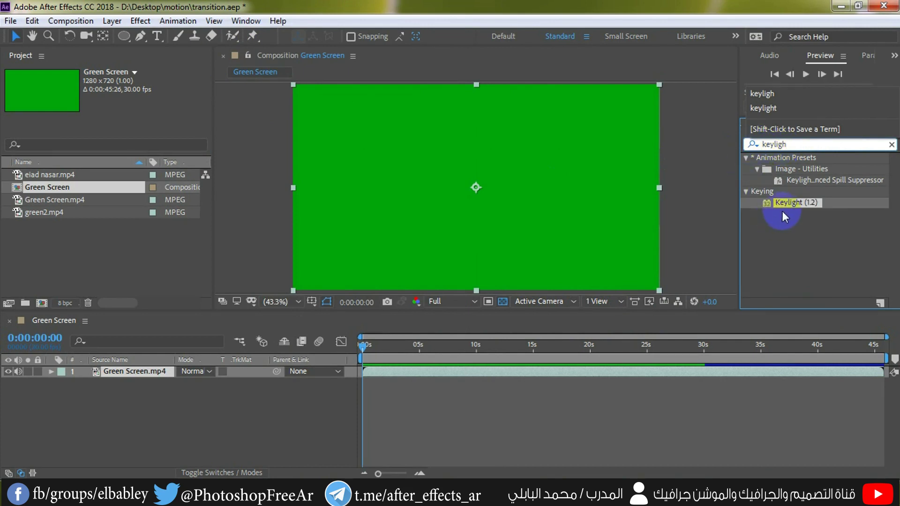
# Apply Keylight (1.2) to the Green Screen.mp4 clip and move the playhead to 0:00:01:10.
pyautogui.moveTo(802, 206); pyautogui.dragTo(563, 196)
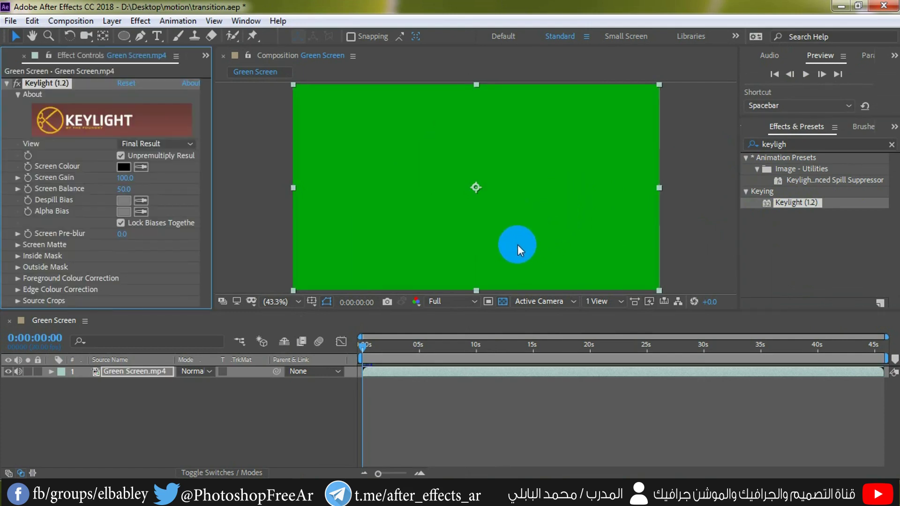
pyautogui.click(378, 347)
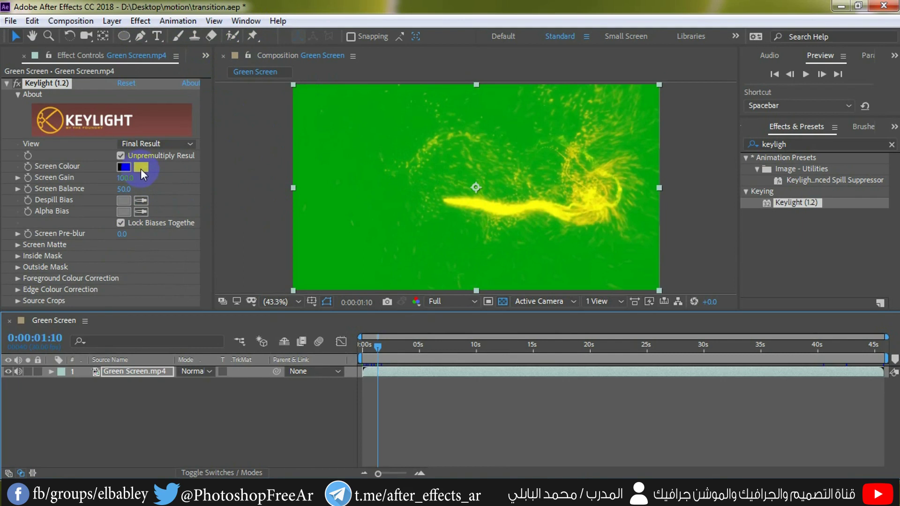
# Add eiad nasar.mp4 from the Project panel below Green Screen.mp4, then reselect the particle layer.
pyautogui.click(205, 55)
pyautogui.click(217, 76)
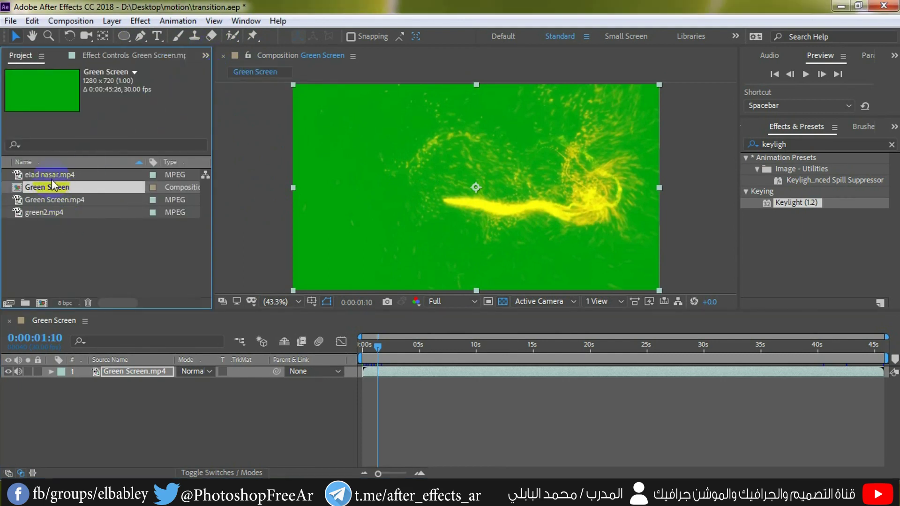
pyautogui.moveTo(50, 174); pyautogui.dragTo(60, 406)
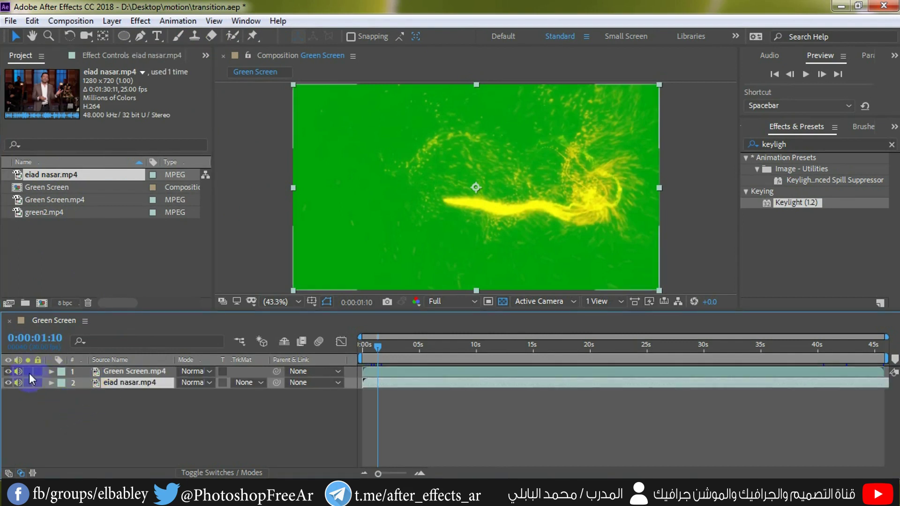
pyautogui.click(9, 372)
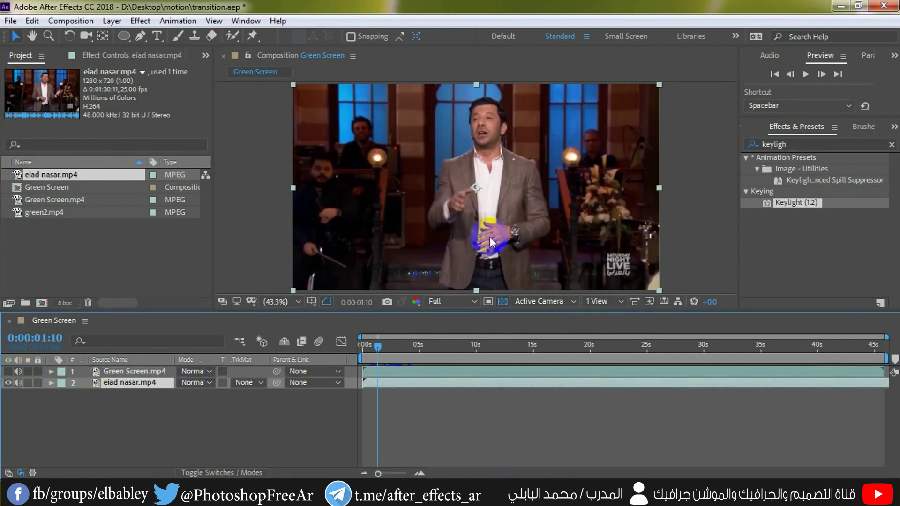
pyautogui.click(8, 371)
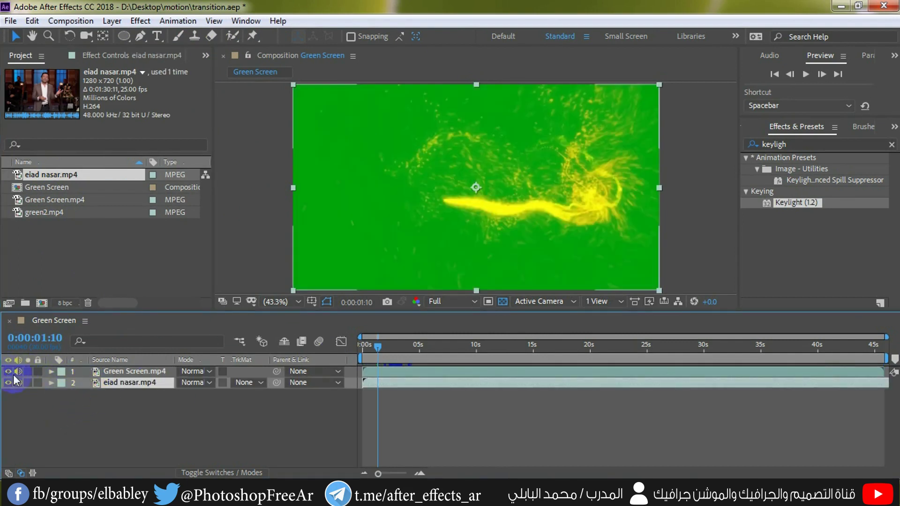
pyautogui.click(147, 372)
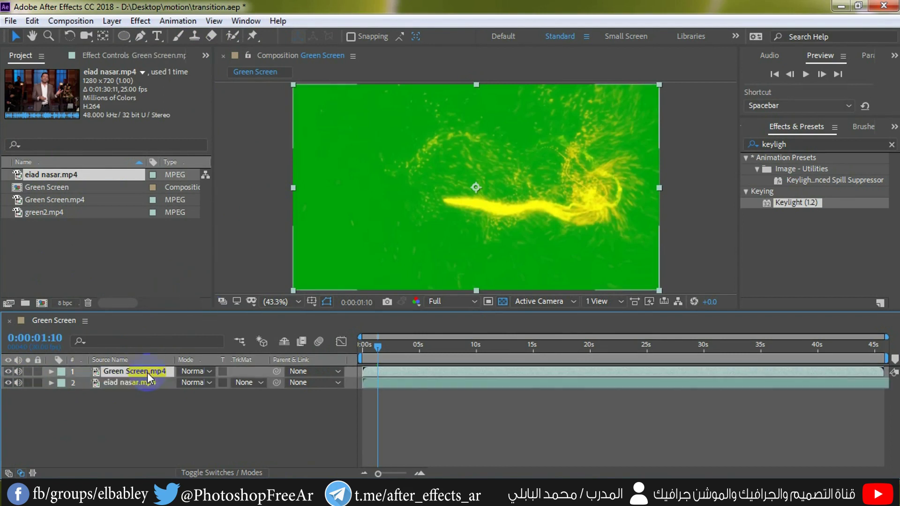
pyautogui.click(111, 58)
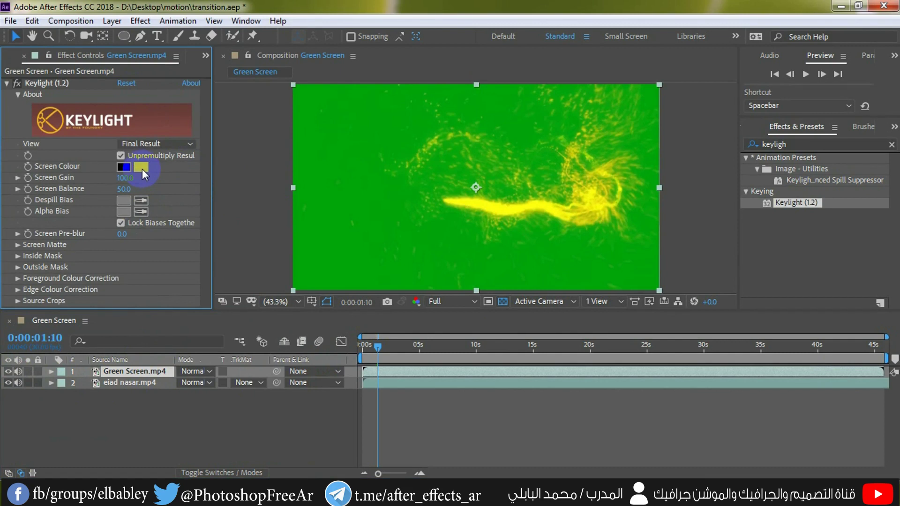
# Sample the green backdrop as Keylight's Screen Colour and rewind to the start.
pyautogui.click(142, 169)
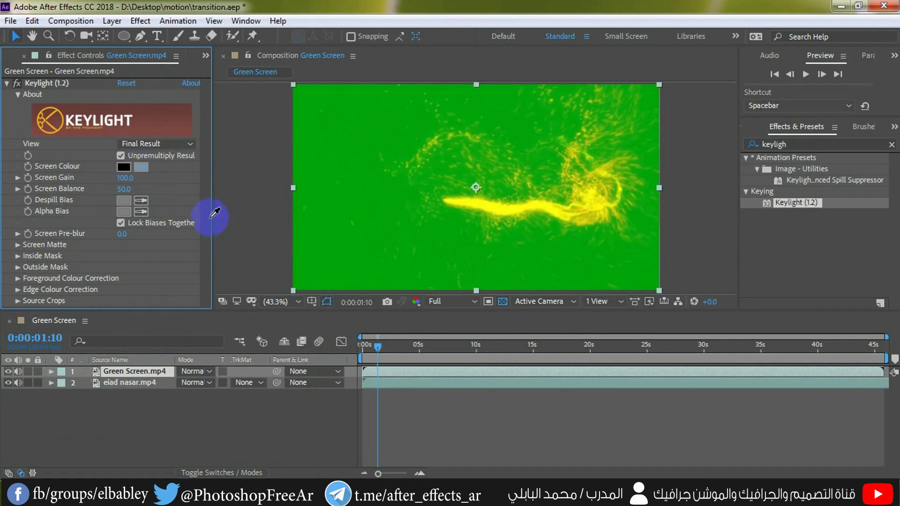
pyautogui.click(348, 229)
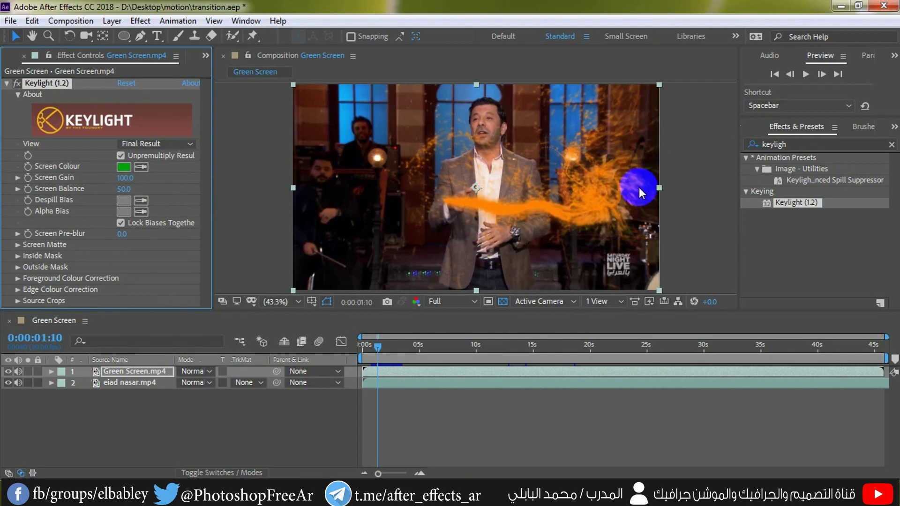
pyautogui.moveTo(378, 347); pyautogui.dragTo(351, 347)
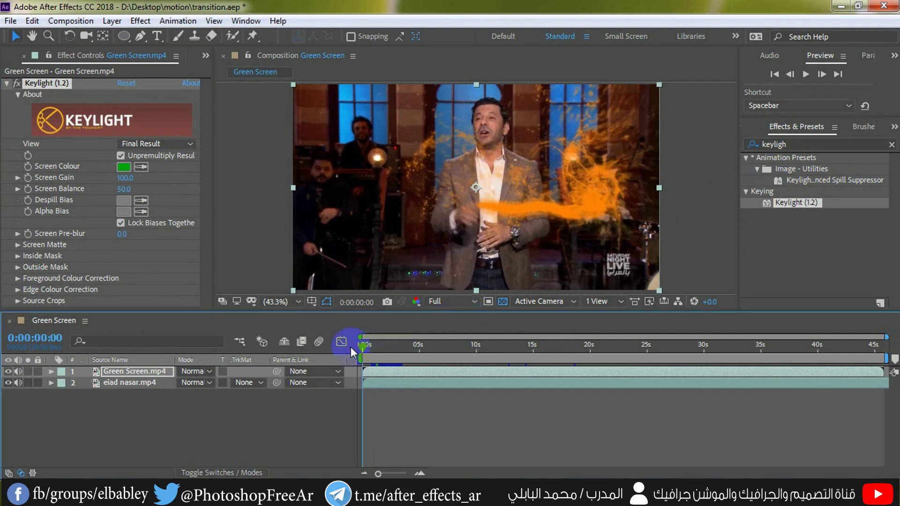
# Mute the studio footage's audio and play the preview to review the key.
pyautogui.click(763, 99)
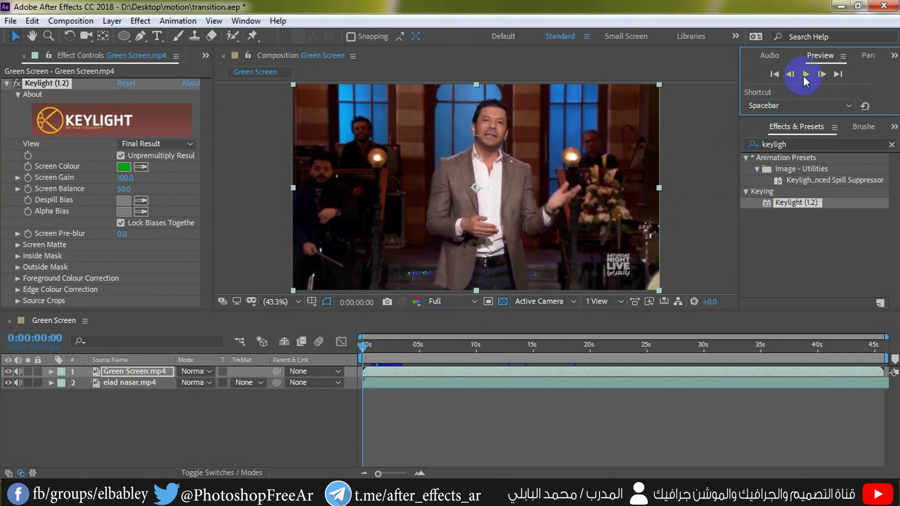
pyautogui.click(806, 75)
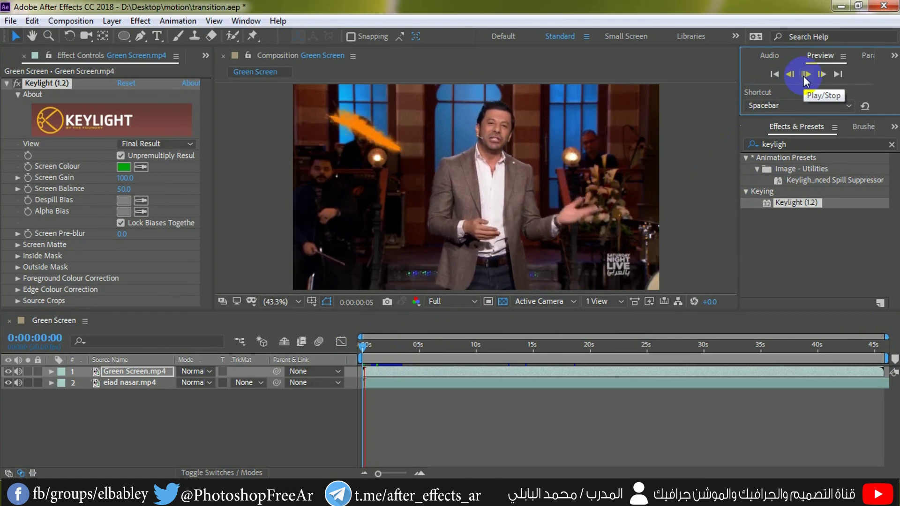
pyautogui.click(514, 187)
pyautogui.click(18, 383)
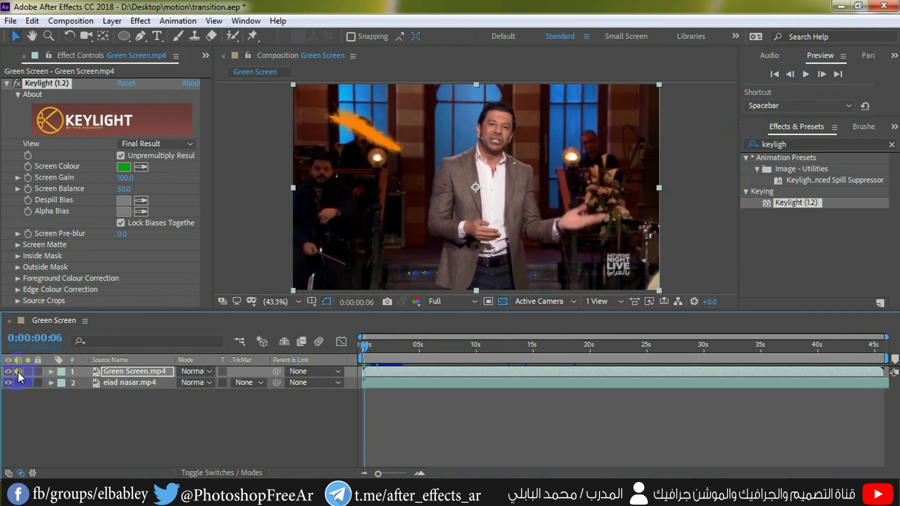
pyautogui.click(804, 75)
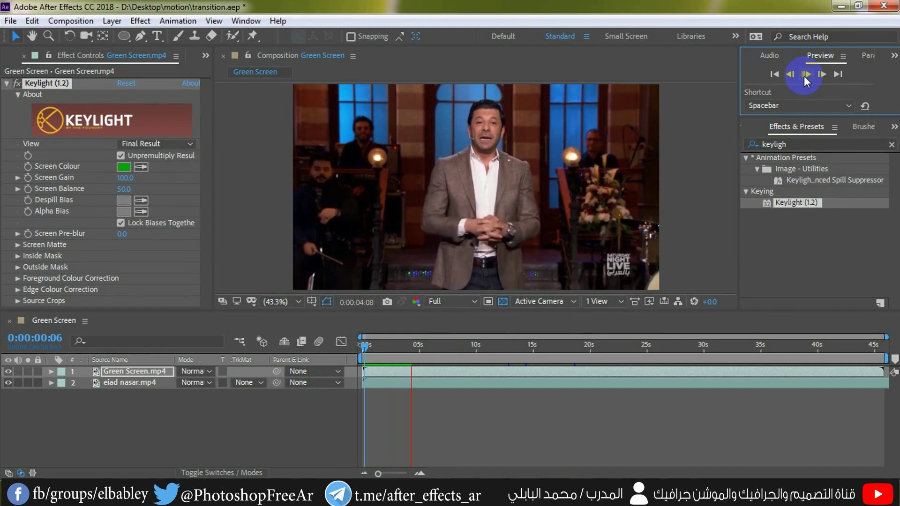
pyautogui.click(573, 279)
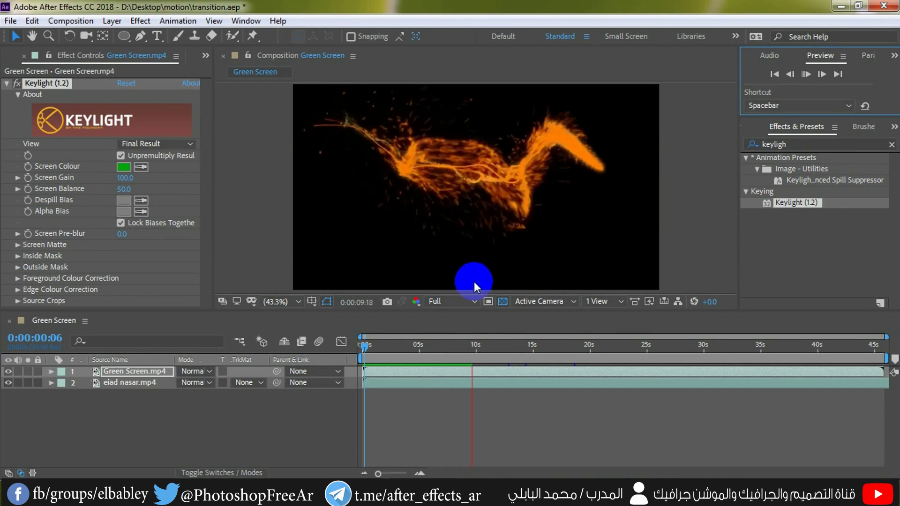
pyautogui.click(545, 348)
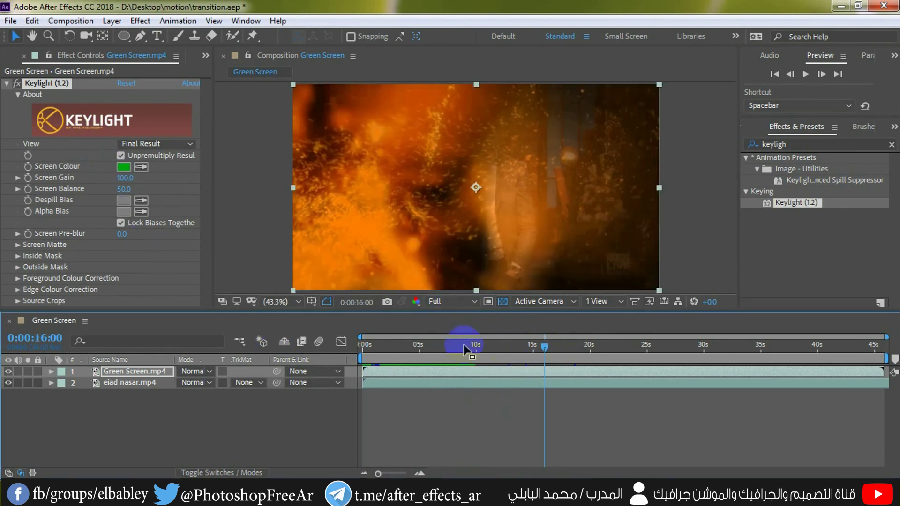
pyautogui.click(576, 346)
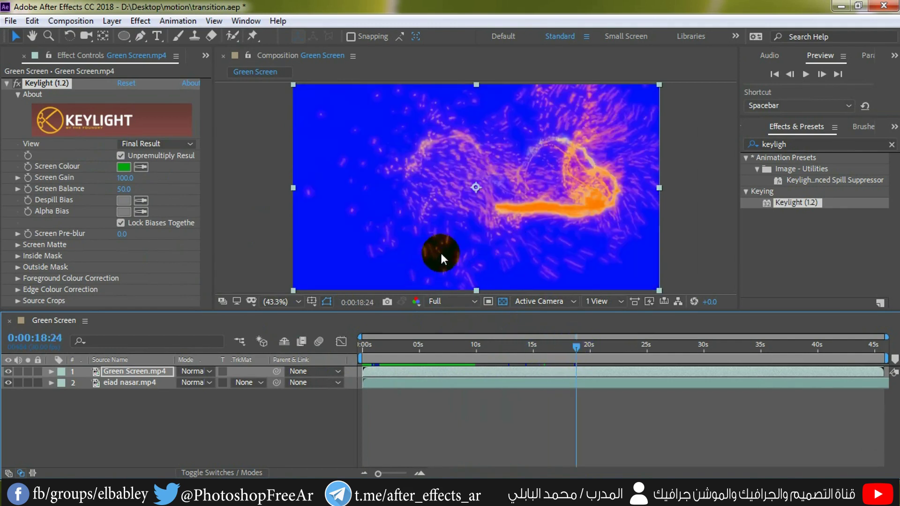
# Collapse the first Keylight and apply a second Keylight (1.2) to the particle clip.
pyautogui.click(8, 87)
pyautogui.click(8, 85)
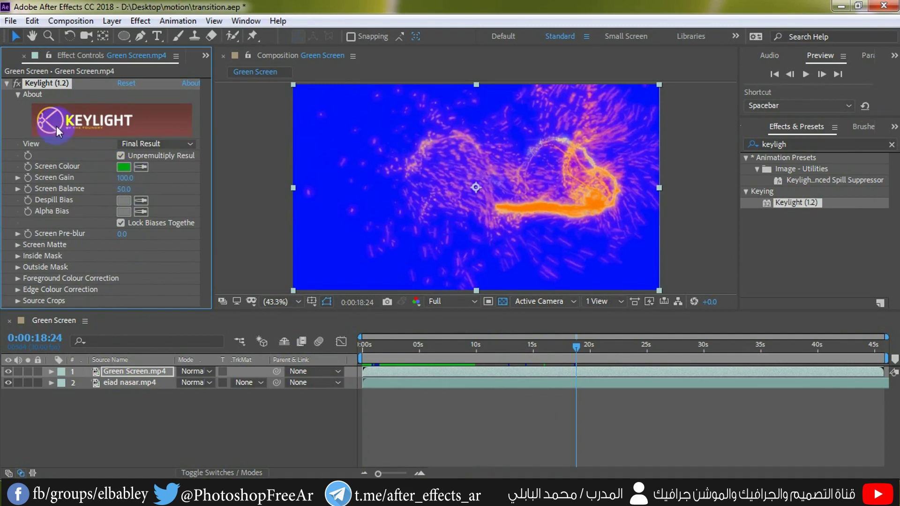
pyautogui.click(7, 84)
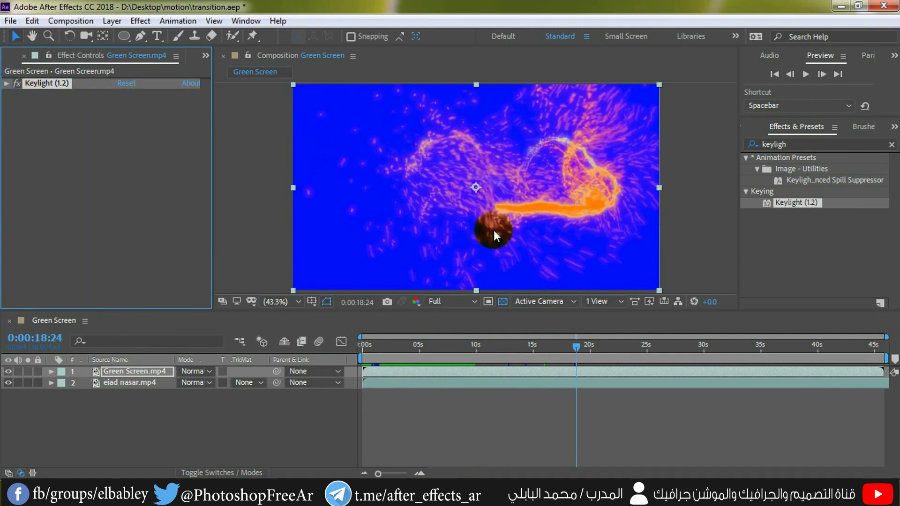
pyautogui.click(797, 206)
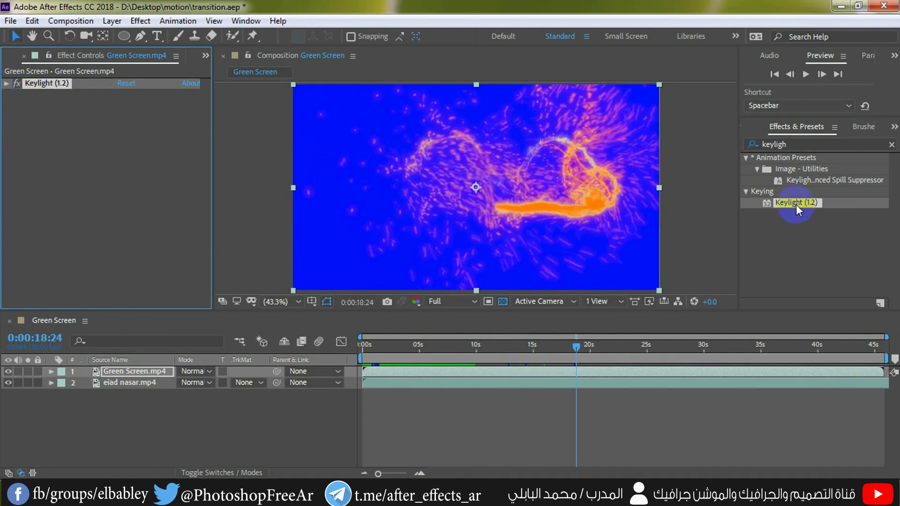
pyautogui.moveTo(799, 210); pyautogui.dragTo(489, 196)
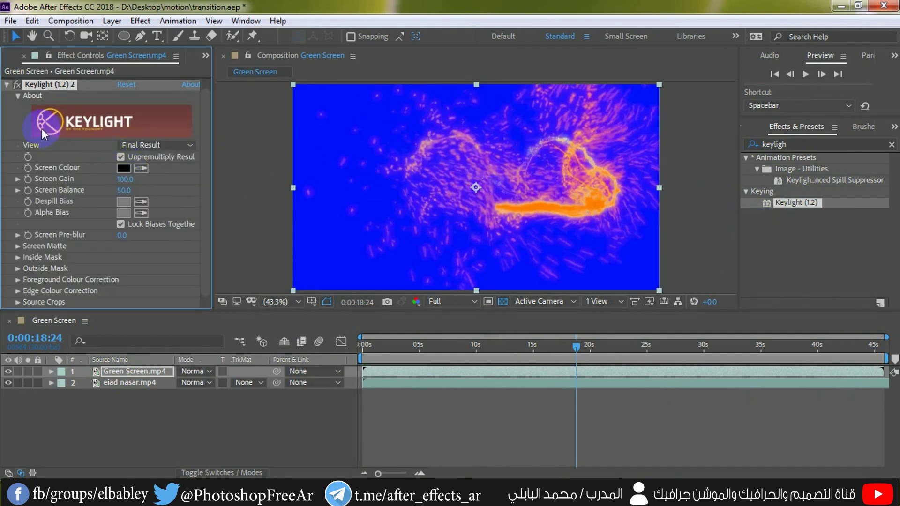
# Set the second Keylight's Screen Colour to the blue backdrop with Screen Balance 95.
pyautogui.click(6, 84)
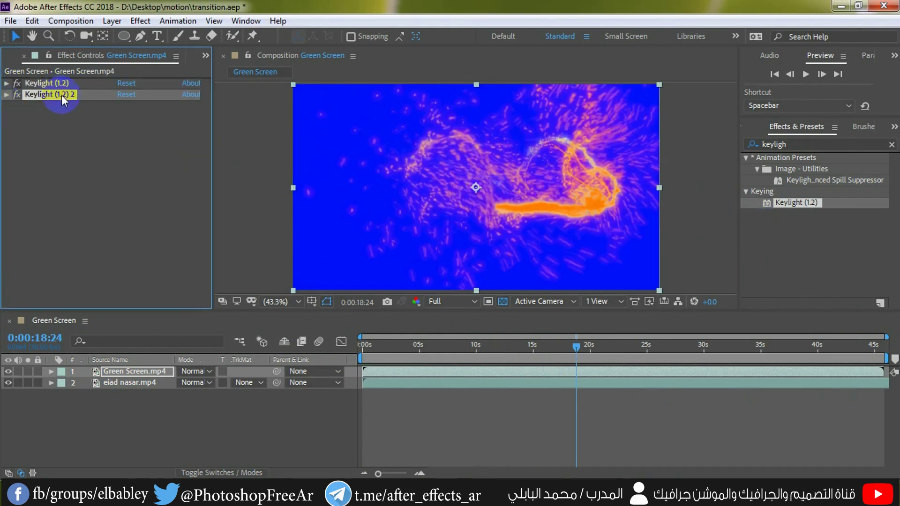
pyautogui.click(7, 84)
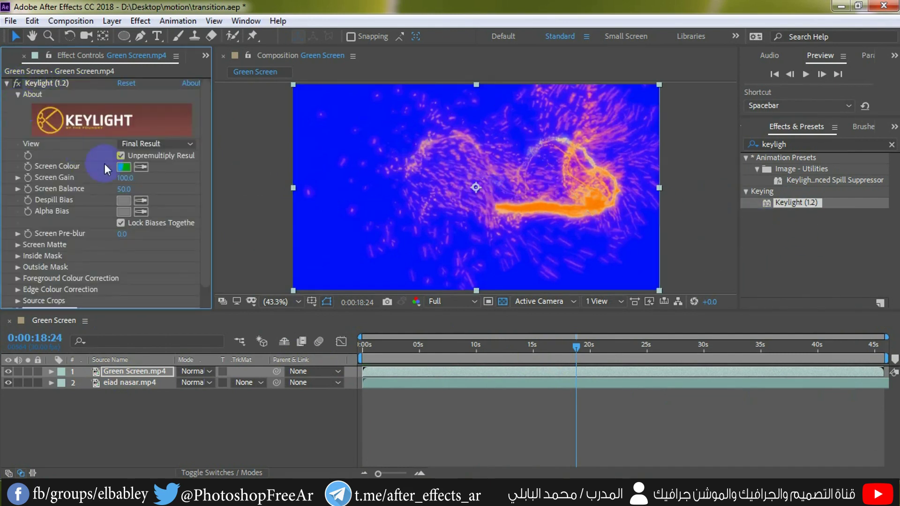
pyautogui.click(7, 85)
pyautogui.click(6, 96)
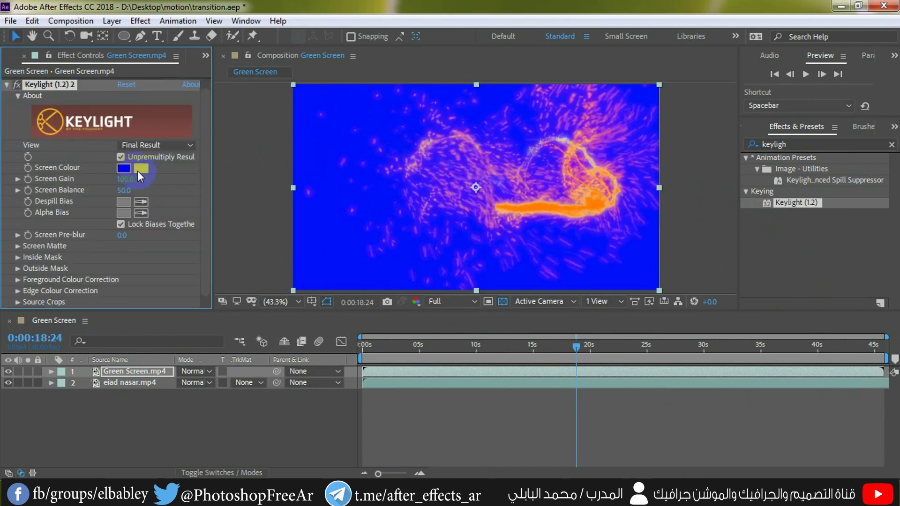
pyautogui.click(141, 170)
pyautogui.click(330, 159)
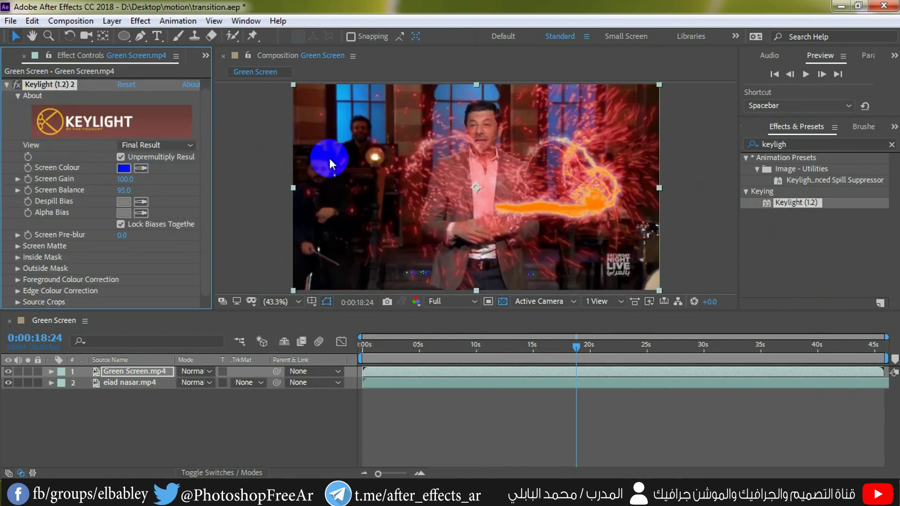
# Collapse the effect, clear the selection and move the playhead to 0:00:11:23.
pyautogui.click(7, 84)
pyautogui.click(109, 137)
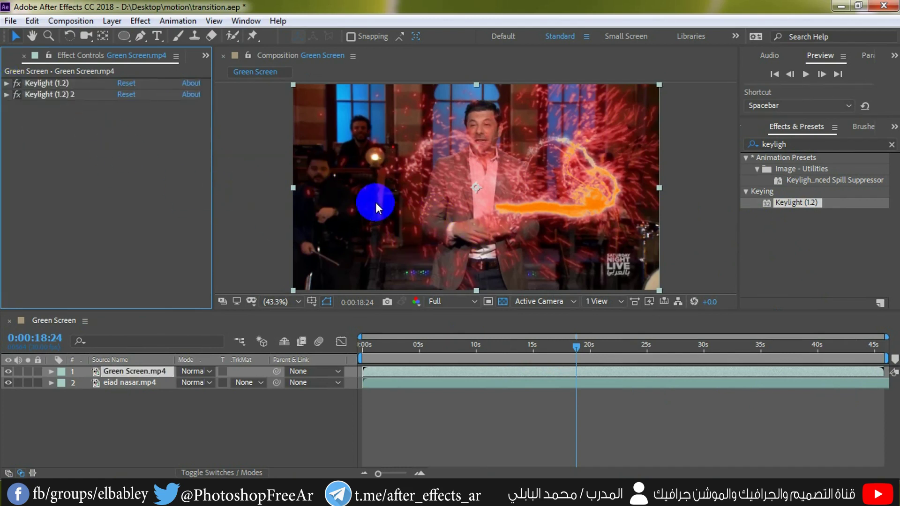
pyautogui.click(496, 349)
pyautogui.click(399, 257)
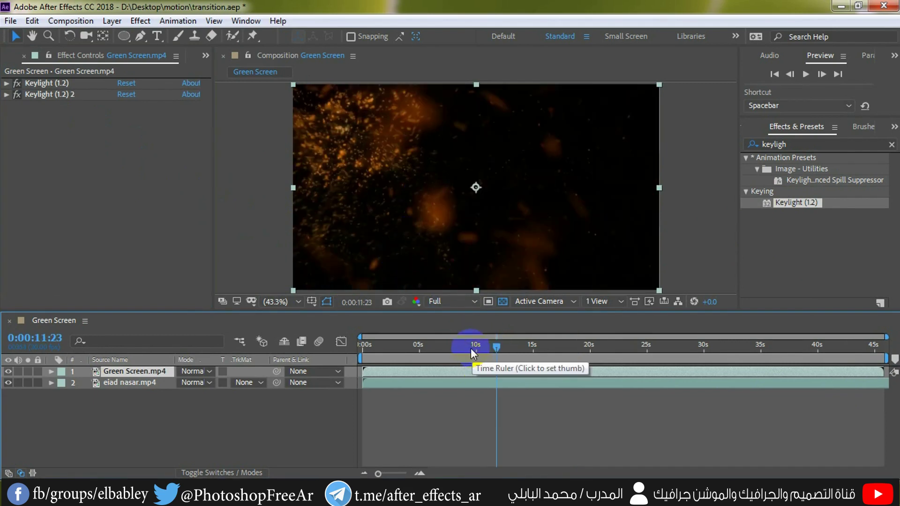
# Apply a third Keylight (1.2) to the clip and sample black as its Screen Colour.
pyautogui.click(789, 207)
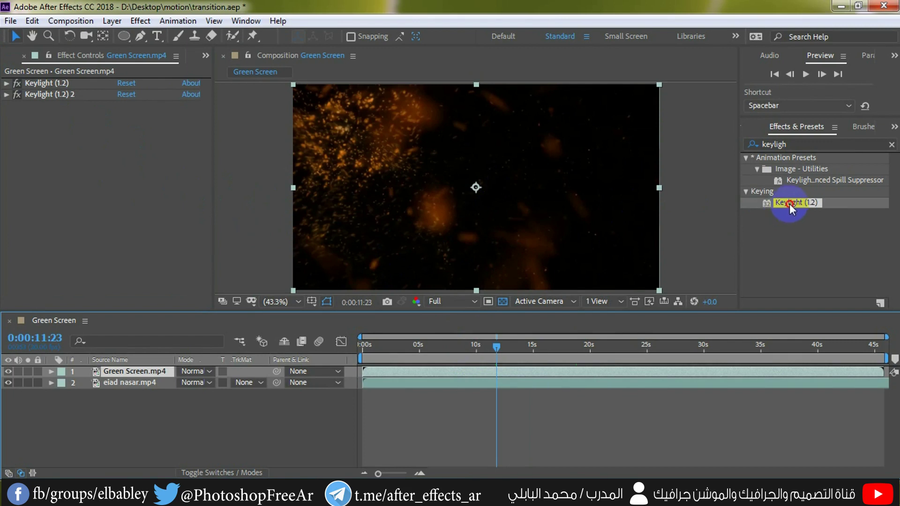
pyautogui.moveTo(789, 207); pyautogui.dragTo(469, 207)
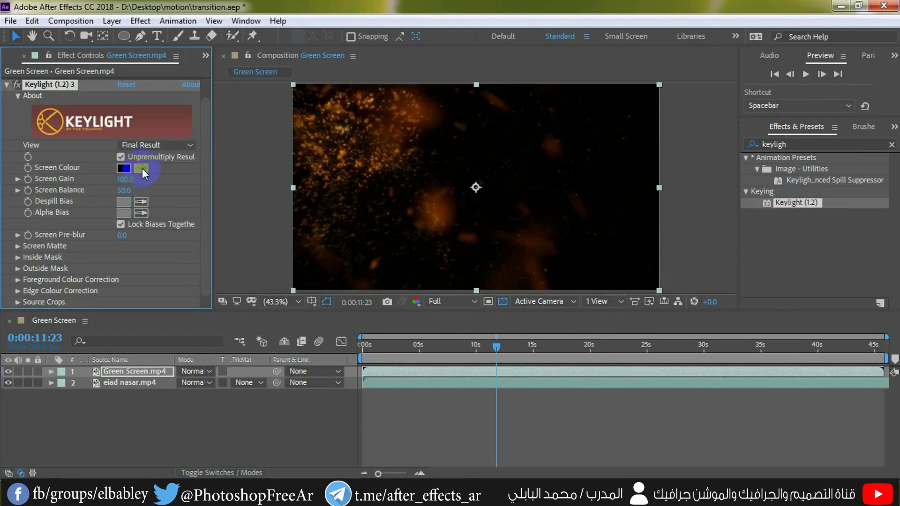
pyautogui.moveTo(143, 173); pyautogui.dragTo(592, 168)
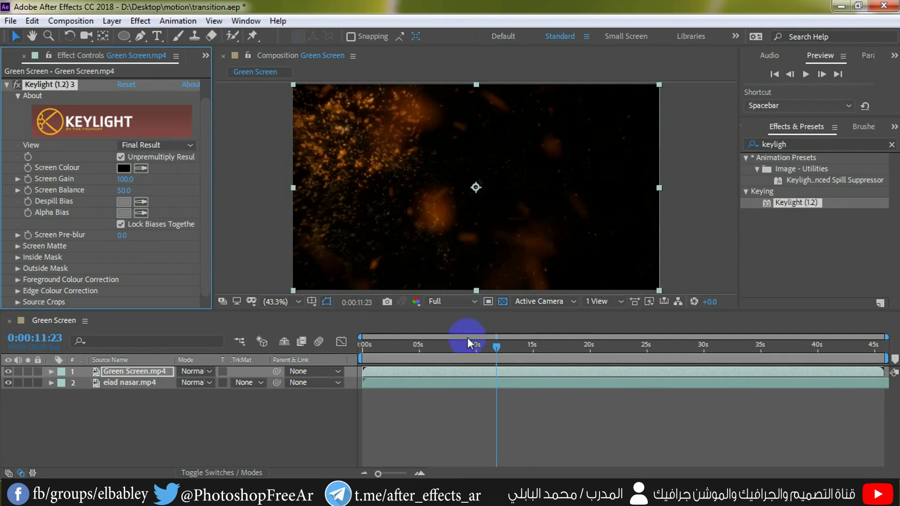
# Move the current time to 0:00:09:05.
pyautogui.click(454, 349)
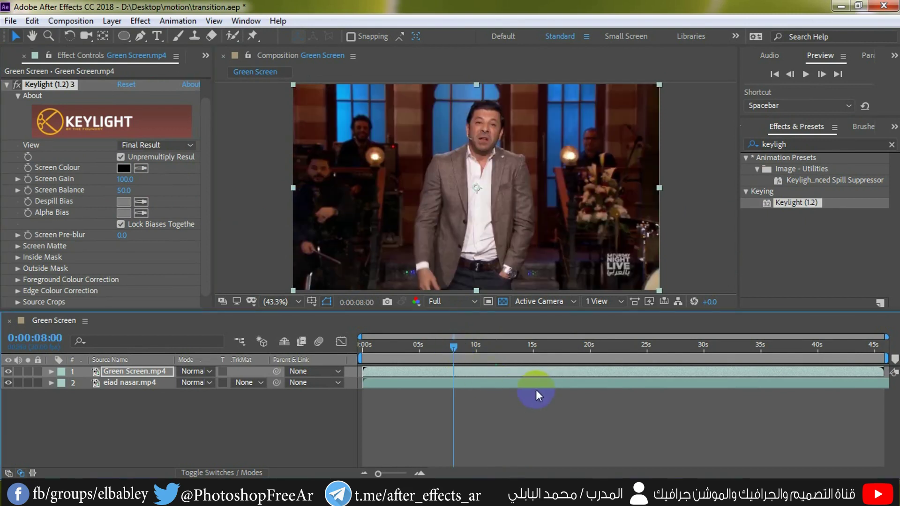
pyautogui.click(476, 348)
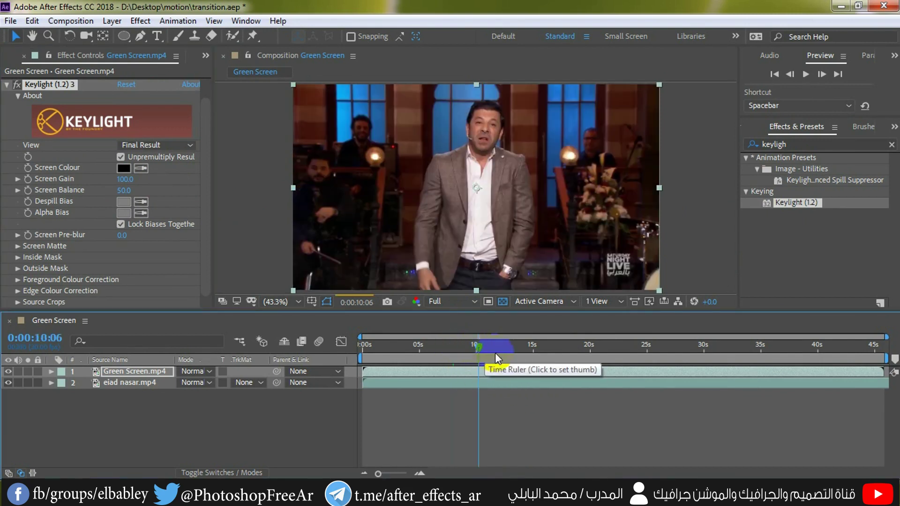
pyautogui.moveTo(476, 349); pyautogui.dragTo(467, 348)
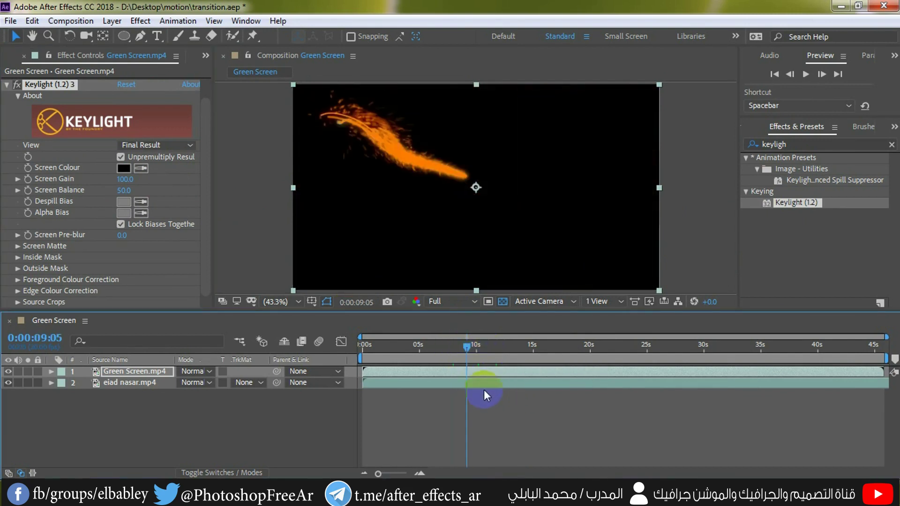
# Split the Green Screen.mp4 layer at 0:00:09:05 and select the later piece.
pyautogui.click(33, 24)
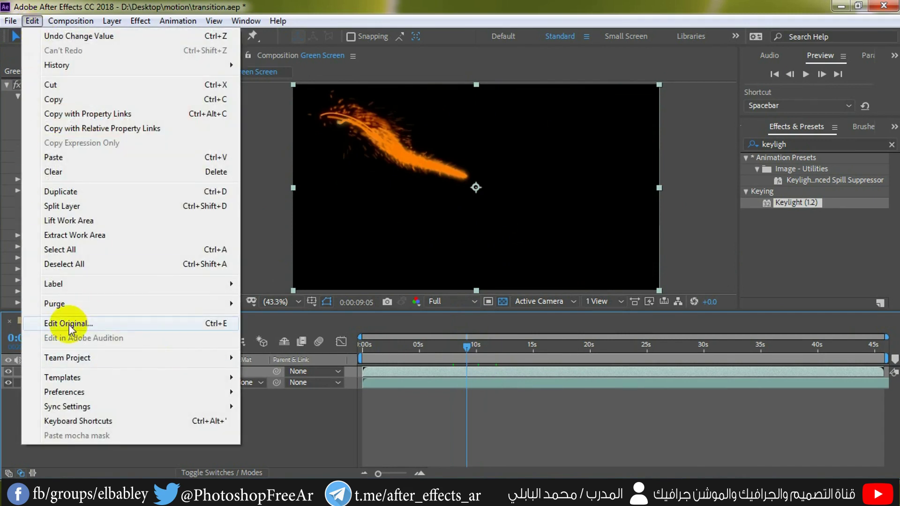
pyautogui.click(71, 207)
pyautogui.click(482, 373)
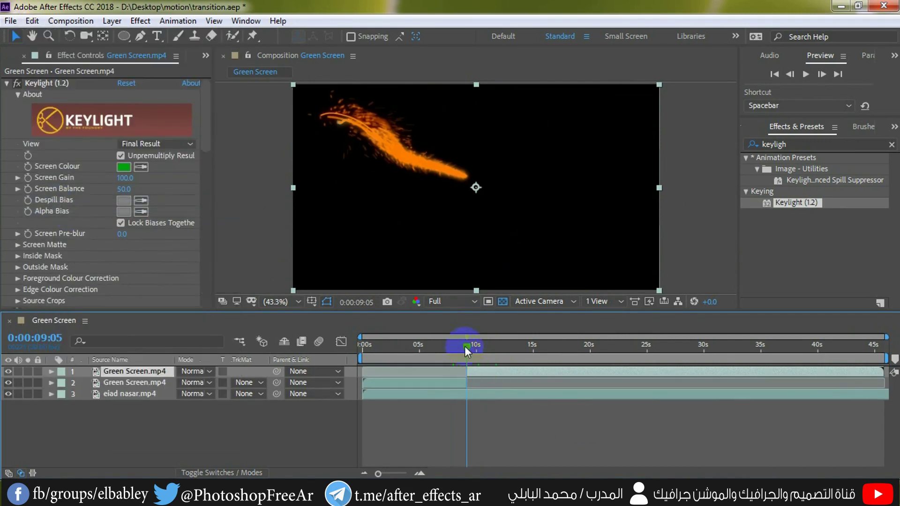
# Split that piece again at 0:00:14:27.
pyautogui.moveTo(468, 352); pyautogui.dragTo(532, 347)
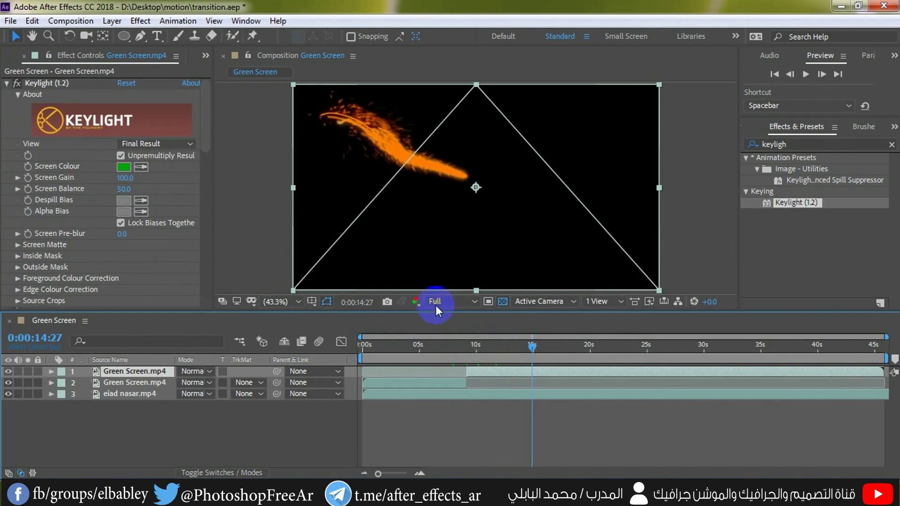
pyautogui.click(32, 22)
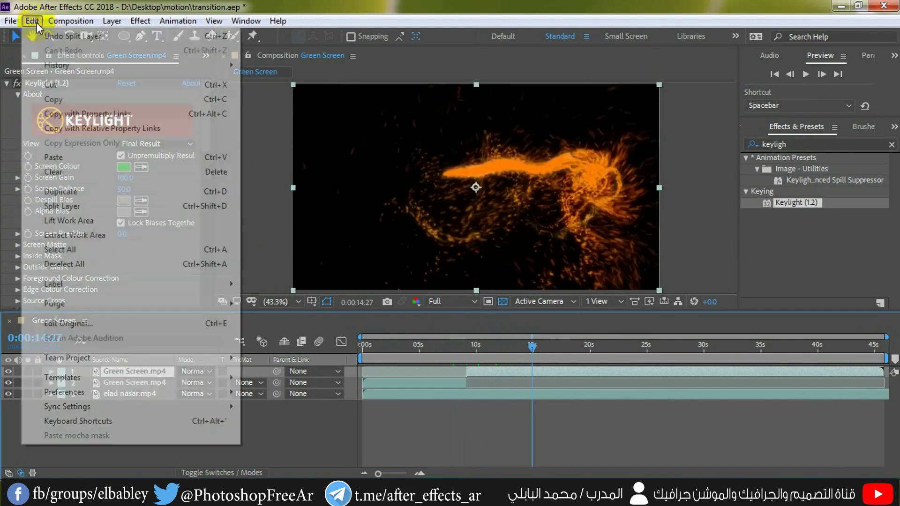
pyautogui.click(62, 207)
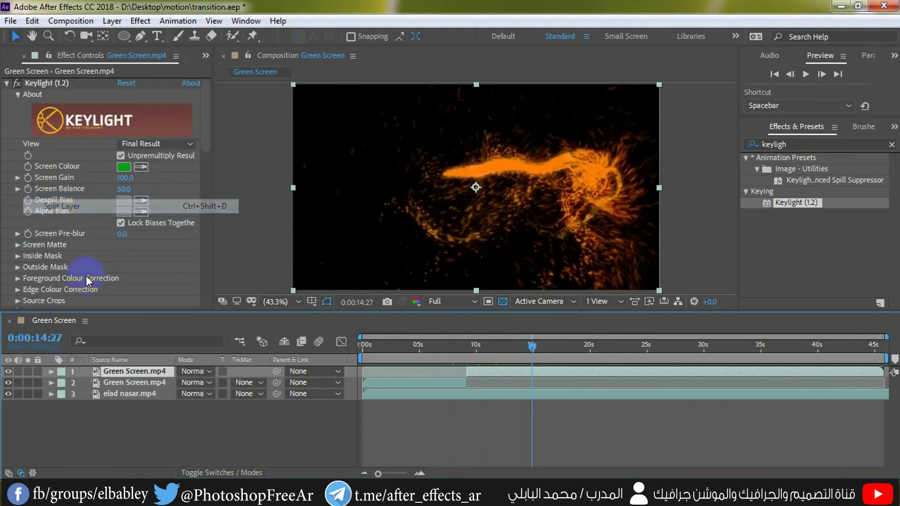
# Select the middle Green Screen.mp4 piece and delete all three of its Keylight effects.
pyautogui.click(505, 383)
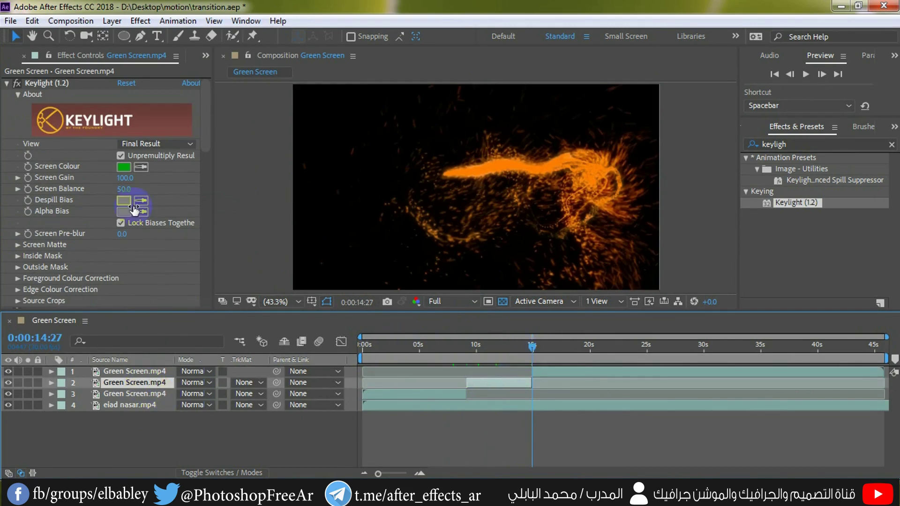
pyautogui.click(6, 95)
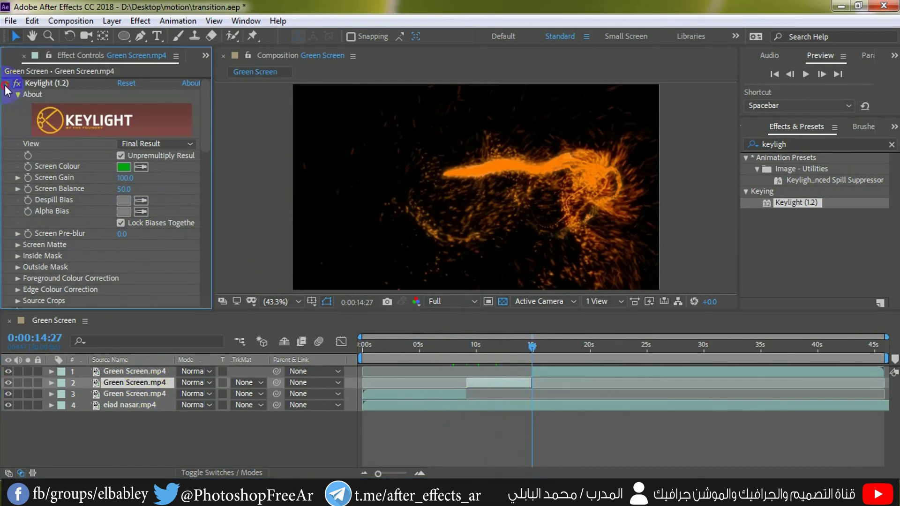
pyautogui.hotkey('ctrl', 'v')
pyautogui.hotkey('ctrl', 'v')
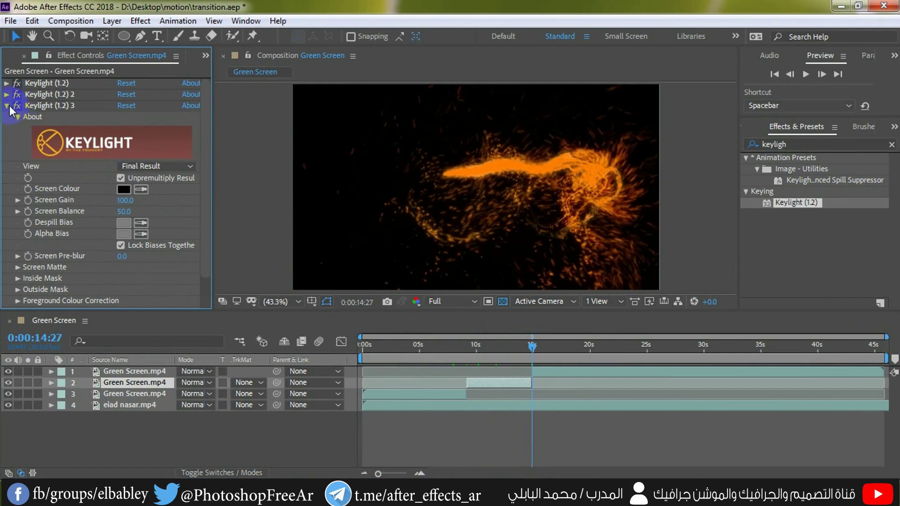
pyautogui.click(8, 106)
pyautogui.click(60, 108)
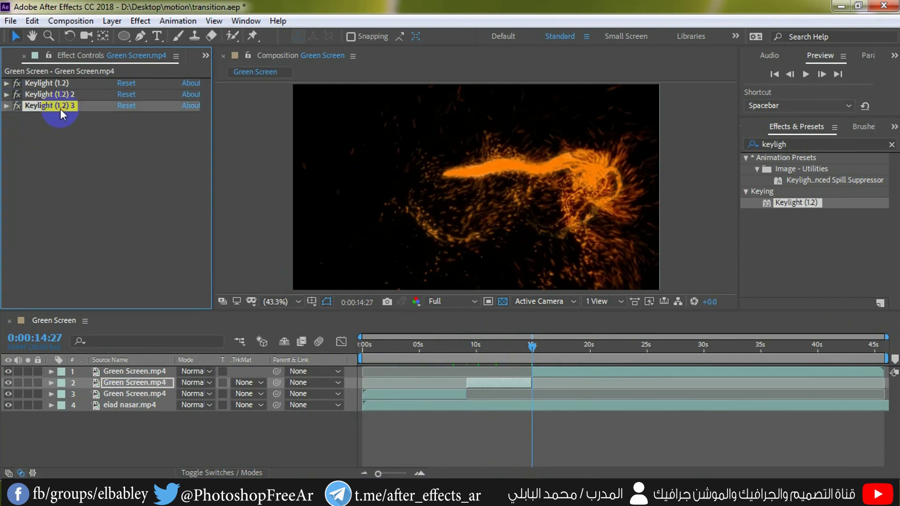
pyautogui.press('Delete')
pyautogui.click(57, 96)
pyautogui.press('Delete')
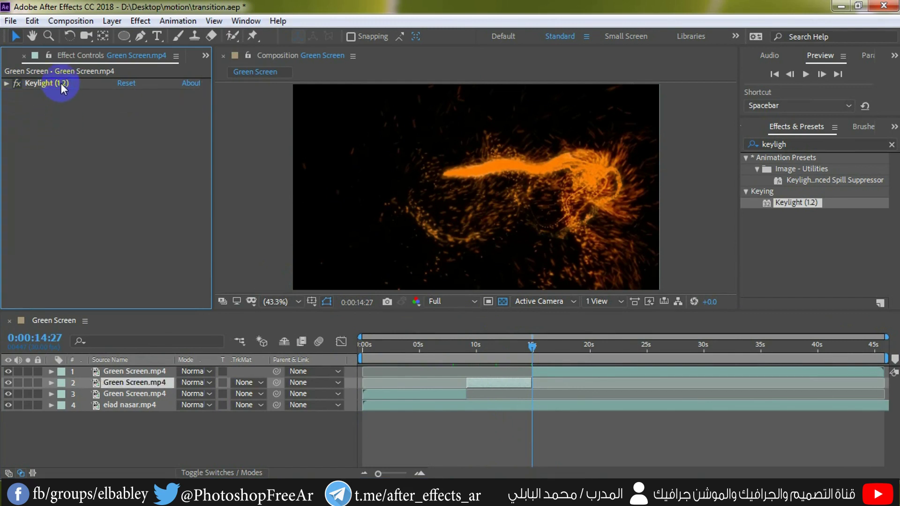
pyautogui.press('Delete')
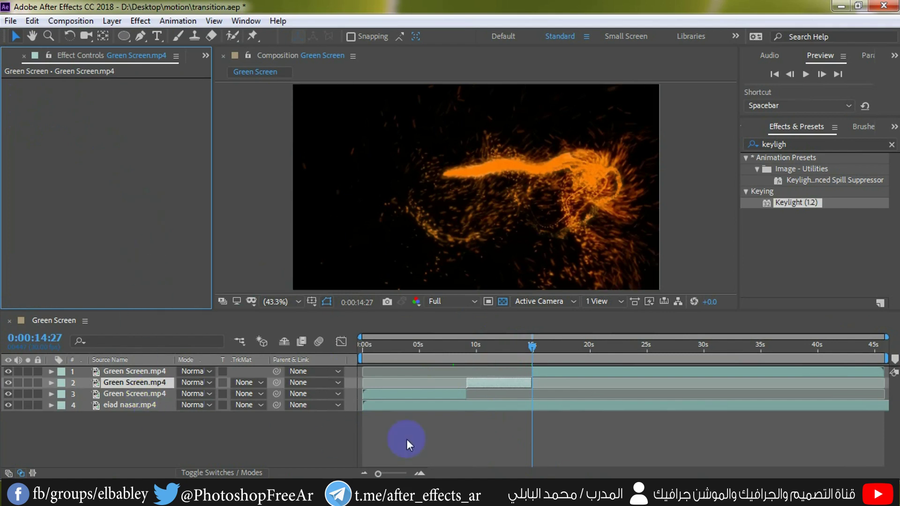
# Set the middle particle piece's blend mode to Add and return the playhead to about 0:00:09:03.
pyautogui.click(501, 347)
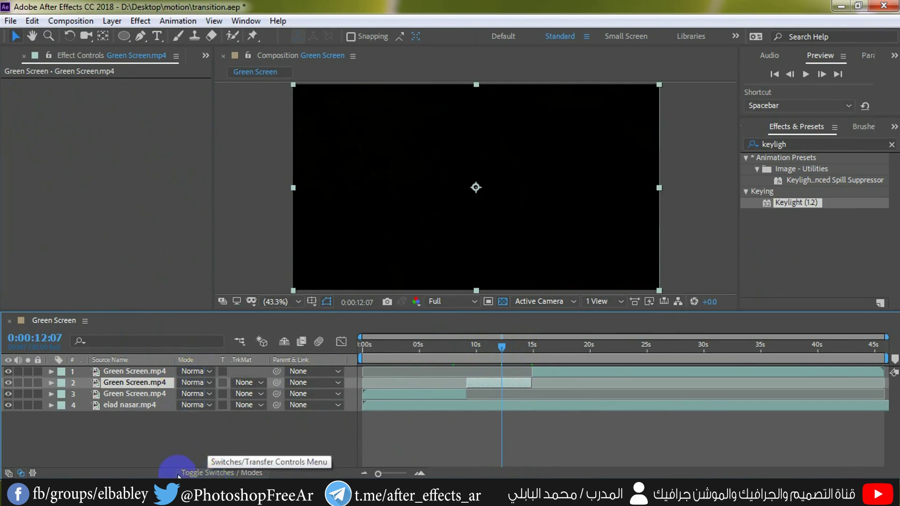
pyautogui.click(207, 473)
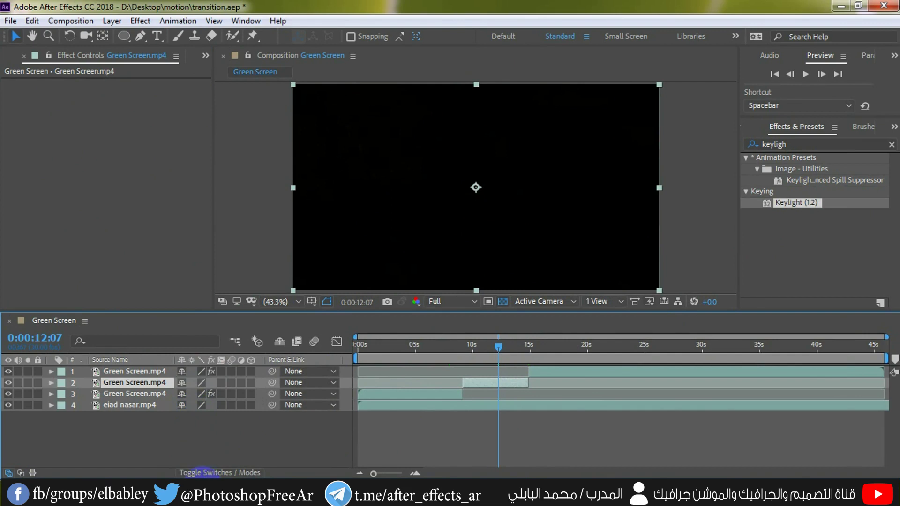
pyautogui.click(208, 473)
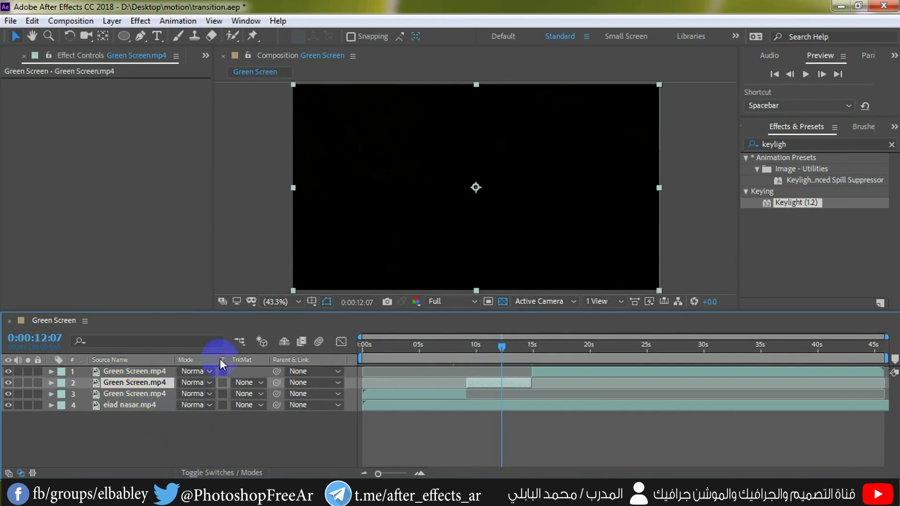
pyautogui.click(486, 347)
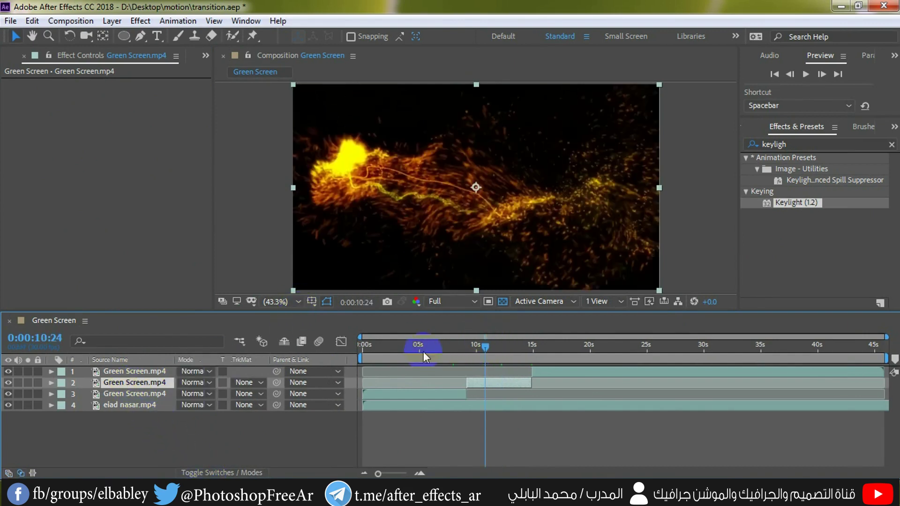
pyautogui.click(207, 385)
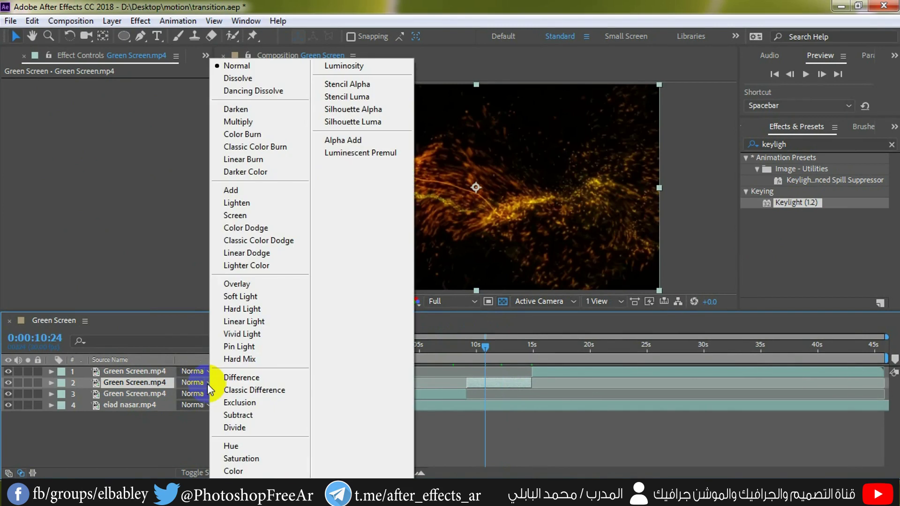
pyautogui.click(246, 191)
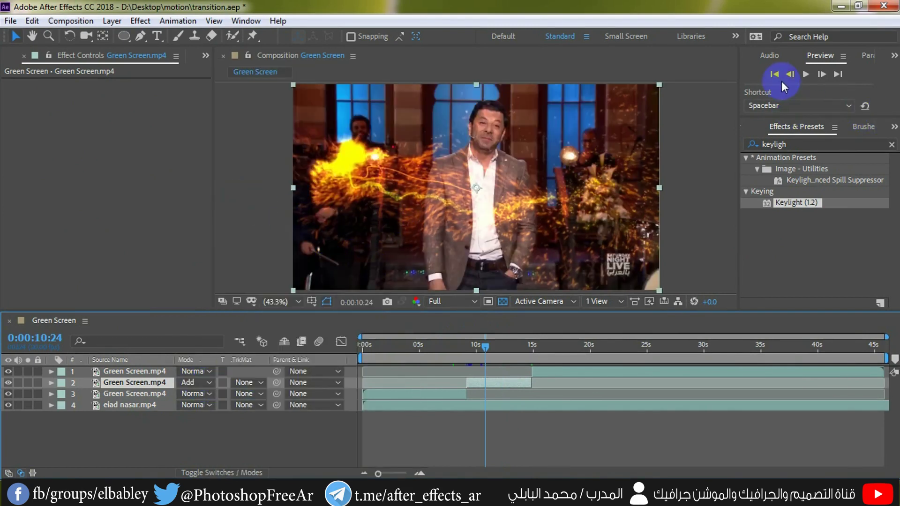
pyautogui.click(466, 346)
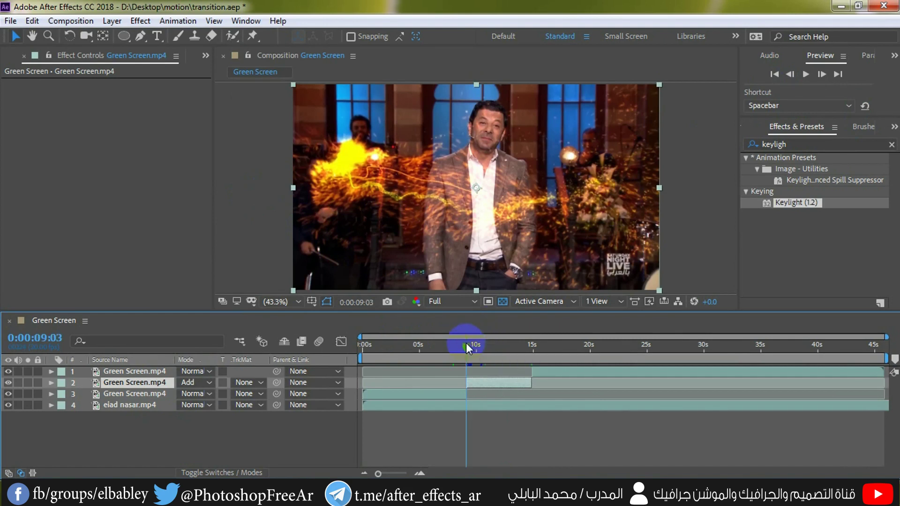
# Preview to 0:00:14:28, trim the particle layer's out-point there, then jump to about 2:29.
pyautogui.click(805, 75)
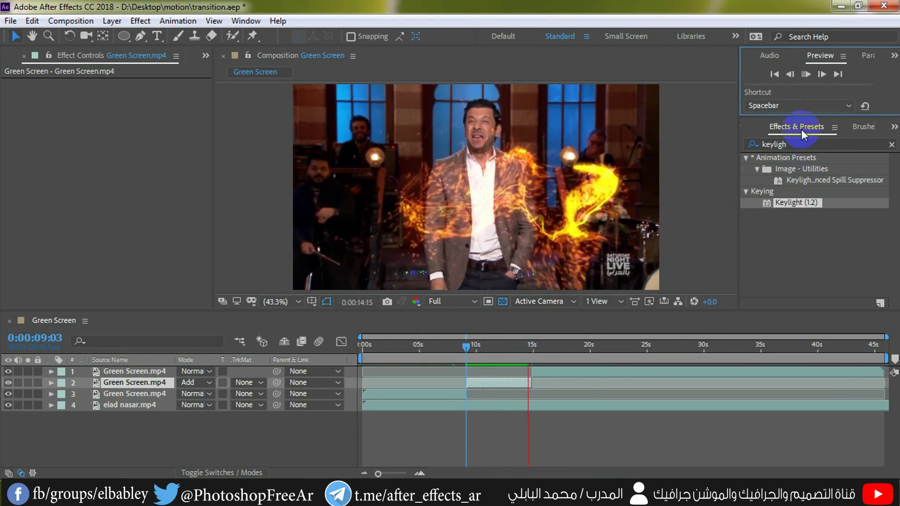
pyautogui.click(807, 76)
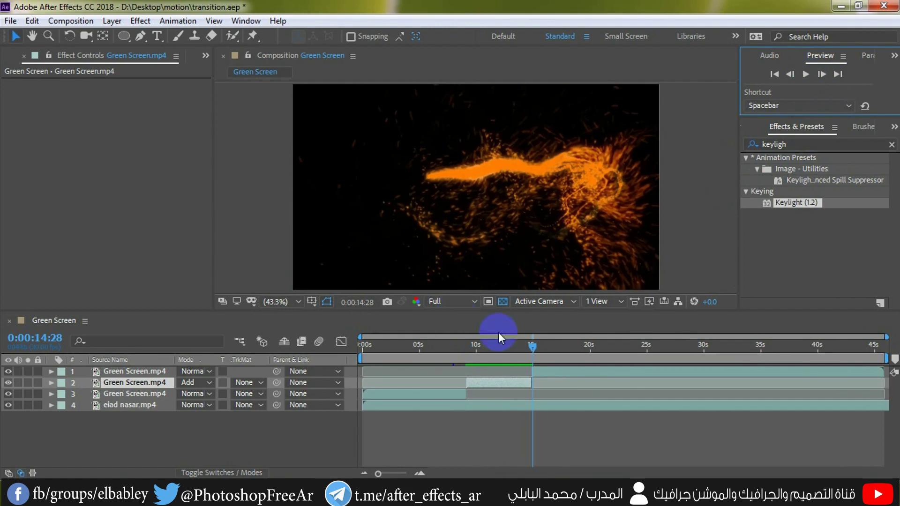
pyautogui.moveTo(531, 386); pyautogui.dragTo(531, 385)
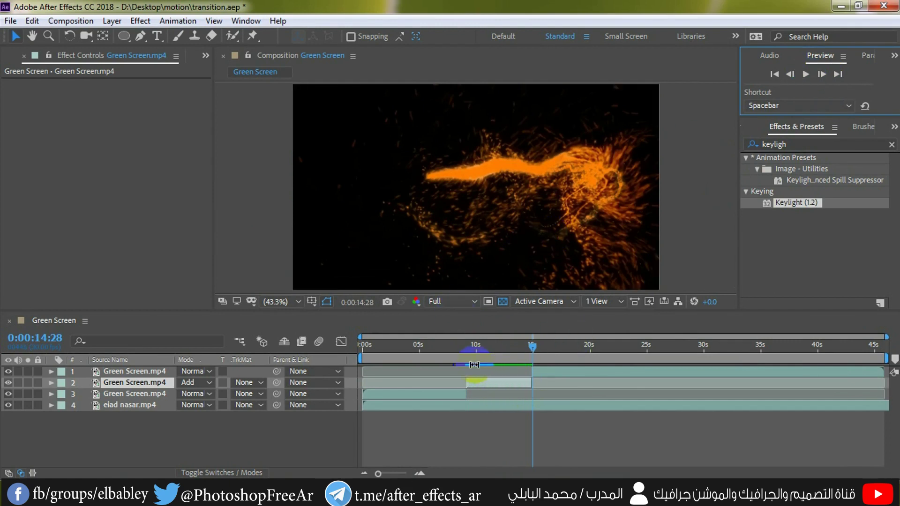
pyautogui.click(397, 357)
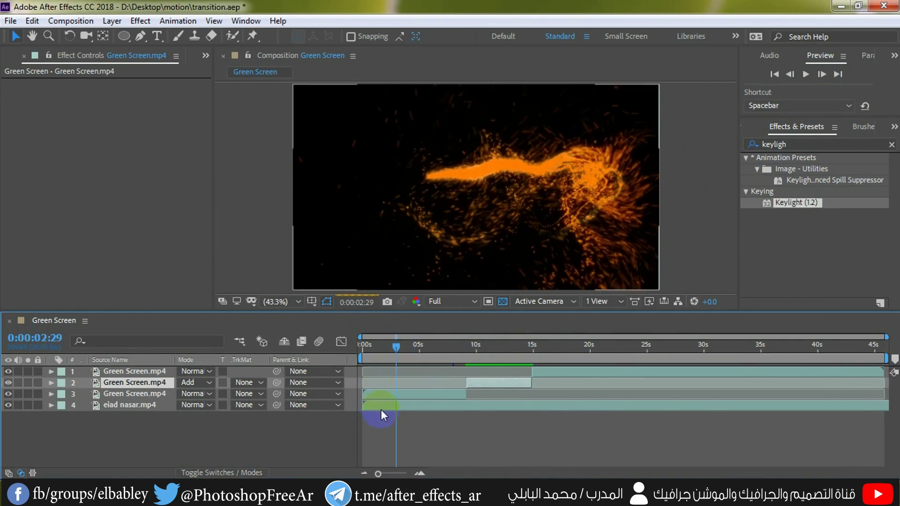
# Disable layer 3's third Keylight and view its particle clip on green at 0:00:01:03.
pyautogui.click(395, 396)
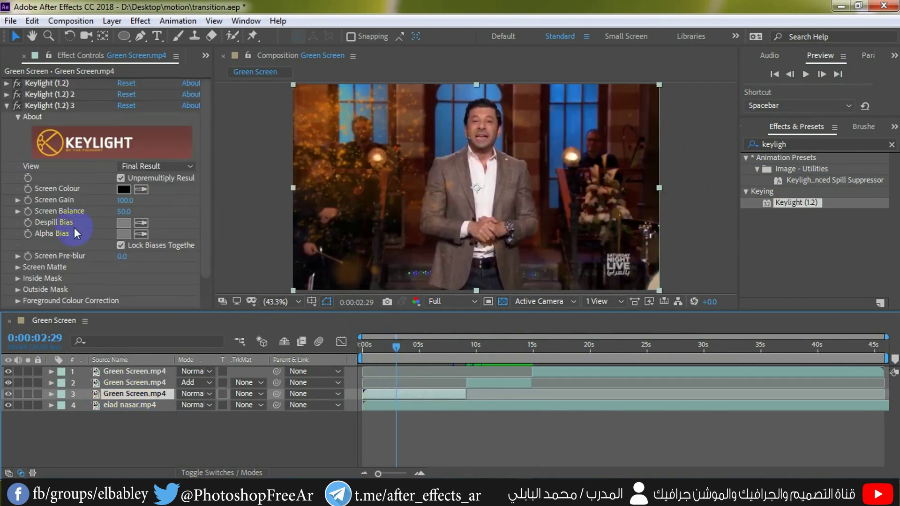
pyautogui.click(18, 96)
pyautogui.click(17, 83)
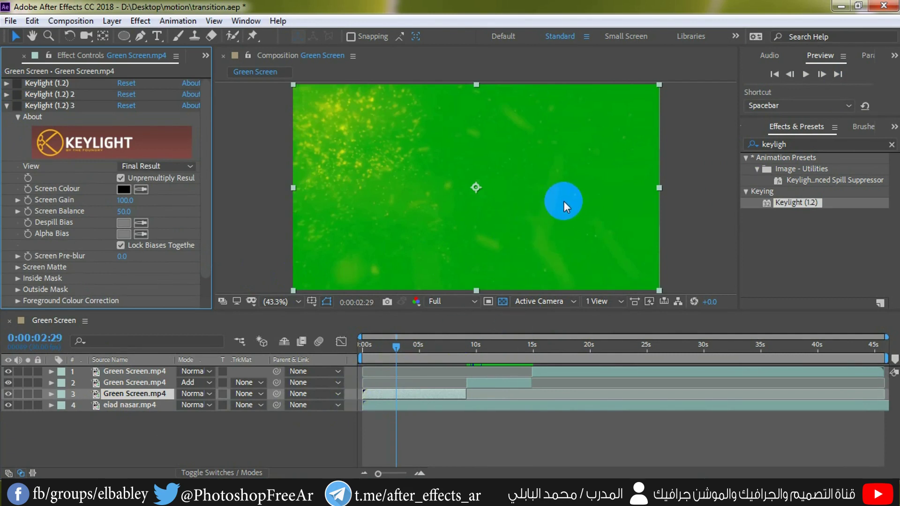
pyautogui.moveTo(392, 349); pyautogui.dragTo(375, 344)
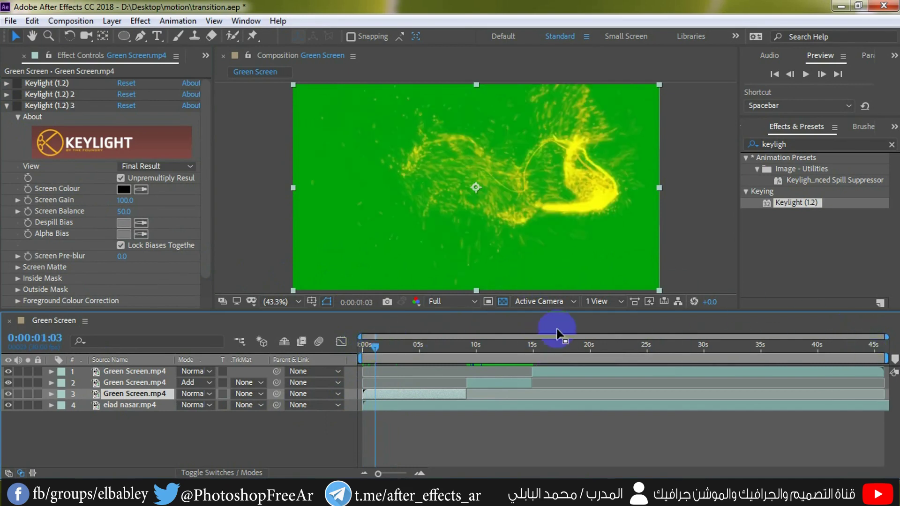
pyautogui.click(7, 105)
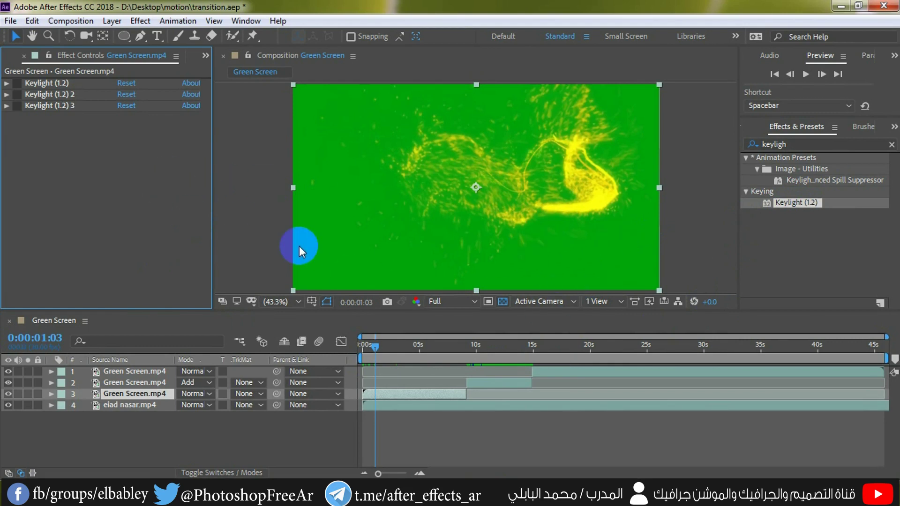
# Create a new green2 composition from the green2.mp4 footage.
pyautogui.click(24, 57)
pyautogui.click(36, 262)
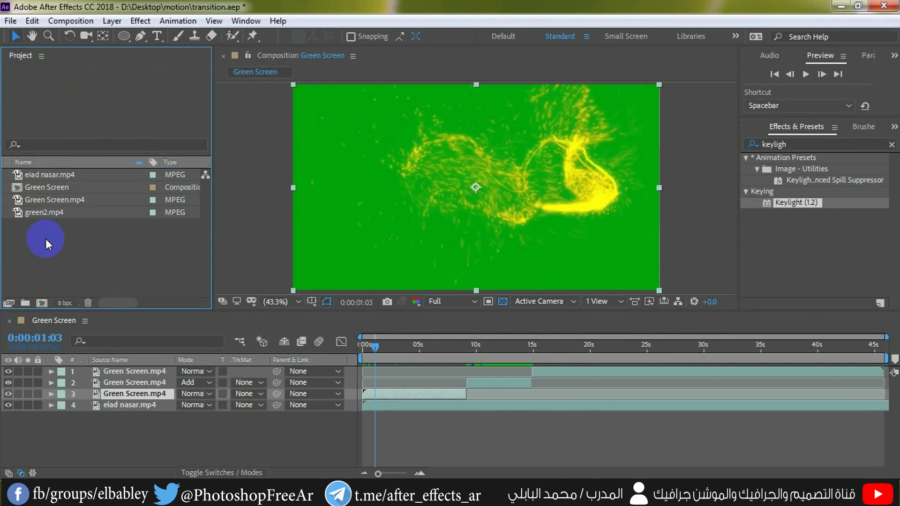
pyautogui.click(39, 211)
pyautogui.moveTo(44, 210); pyautogui.dragTo(43, 303)
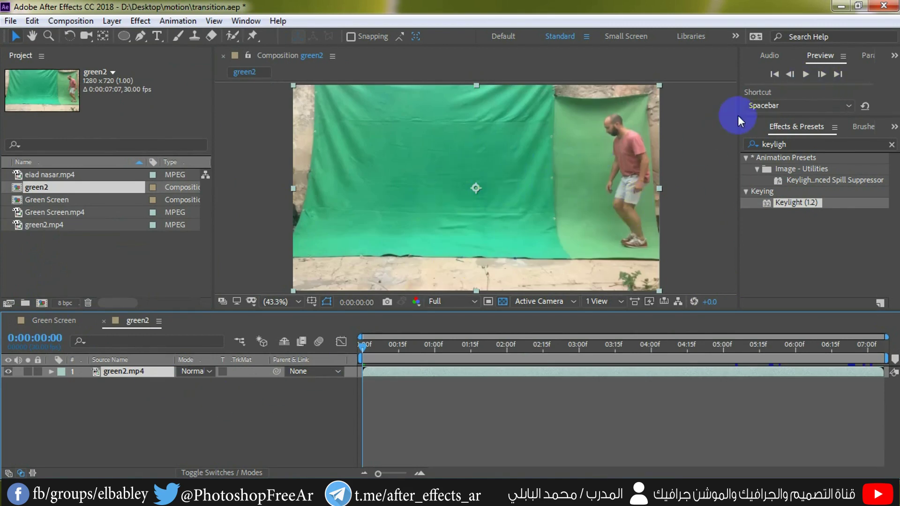
# Play the green2 composition and stop the preview.
pyautogui.click(801, 79)
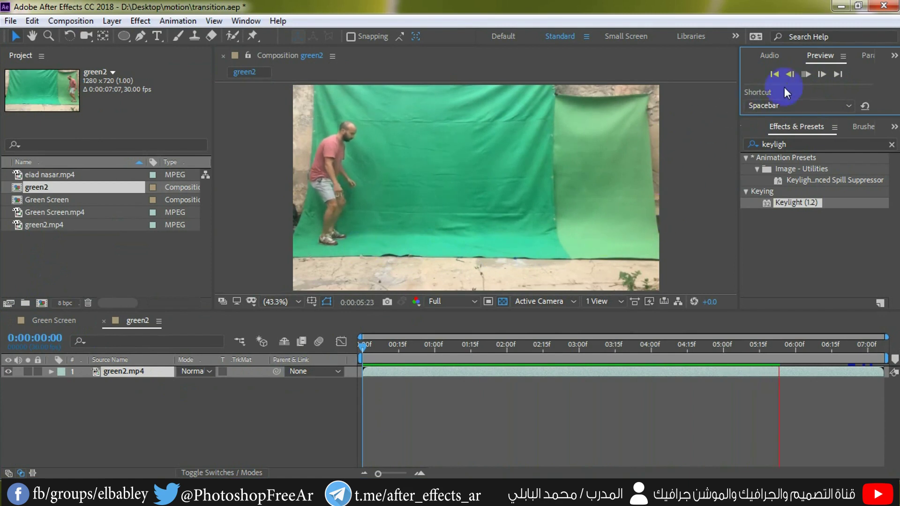
pyautogui.click(802, 74)
pyautogui.click(449, 219)
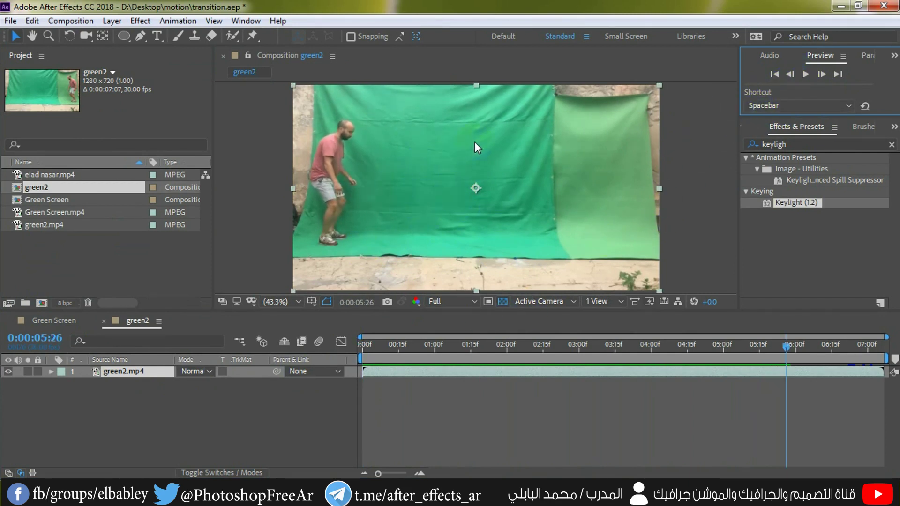
# Apply Keylight (1.2) to green2.mp4 and sample the green backdrop as its Screen Colour.
pyautogui.click(773, 75)
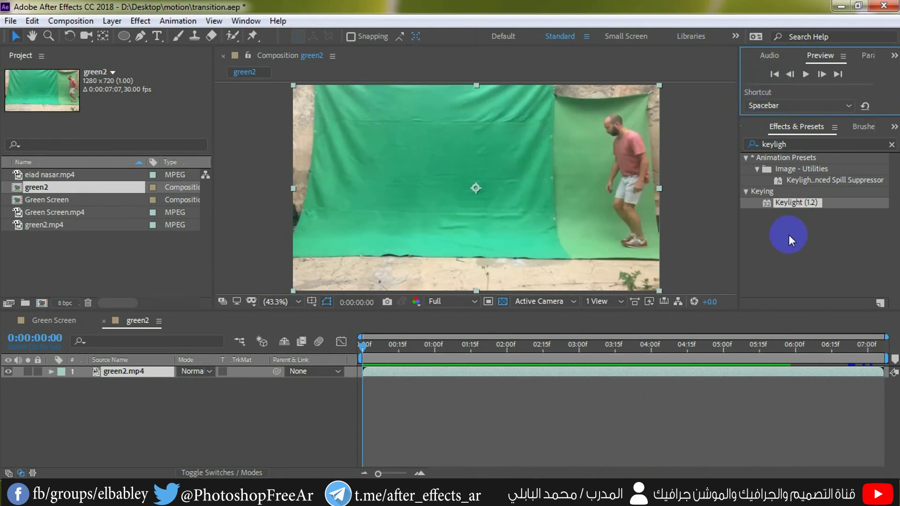
pyautogui.moveTo(787, 204); pyautogui.dragTo(451, 206)
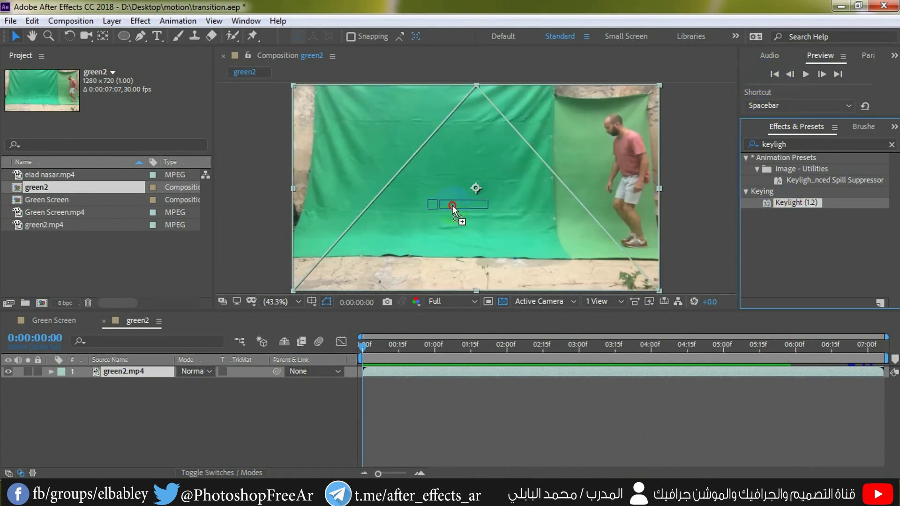
pyautogui.click(135, 169)
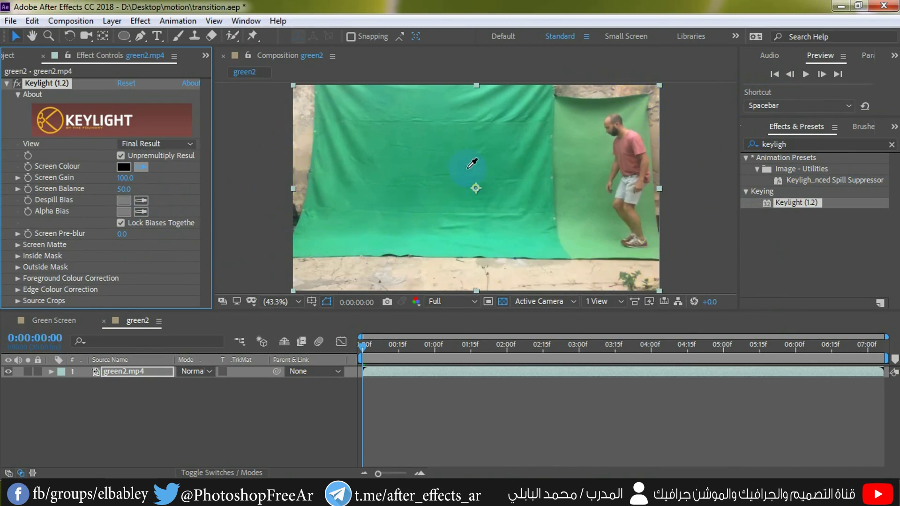
pyautogui.click(442, 159)
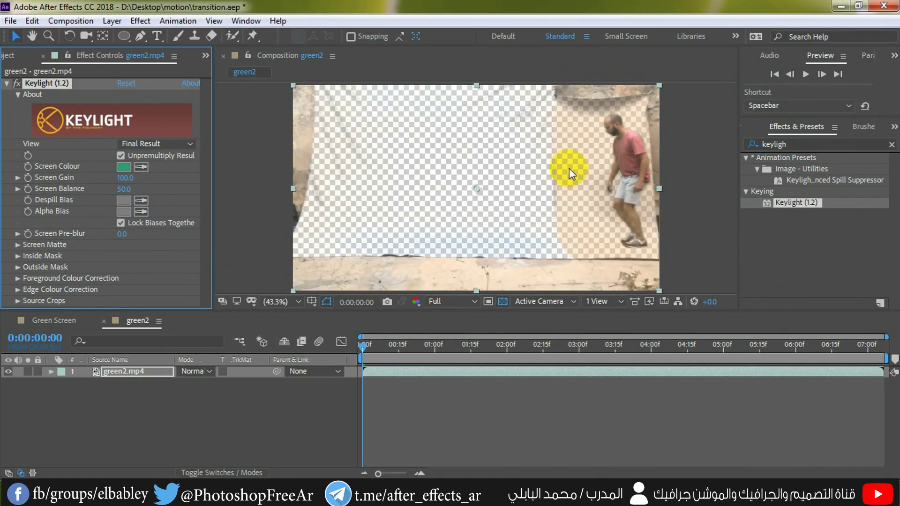
pyautogui.click(642, 148)
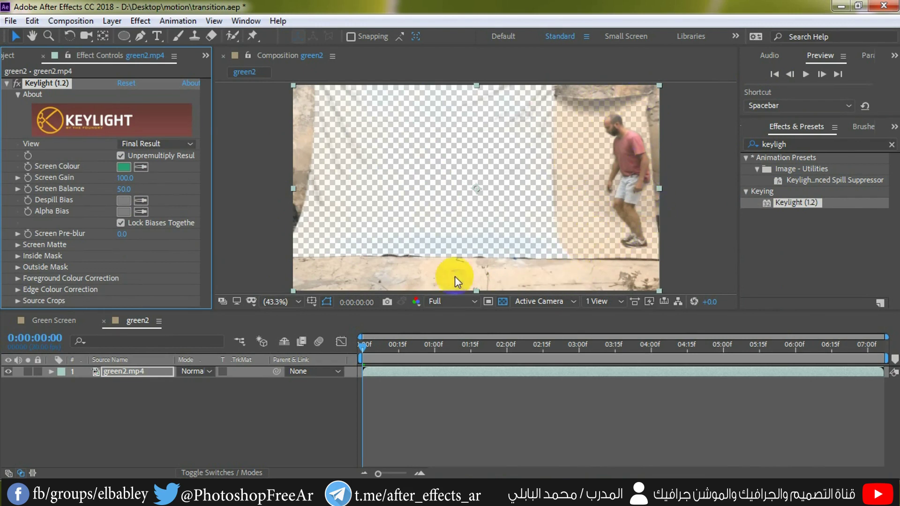
pyautogui.click(637, 136)
pyautogui.click(16, 57)
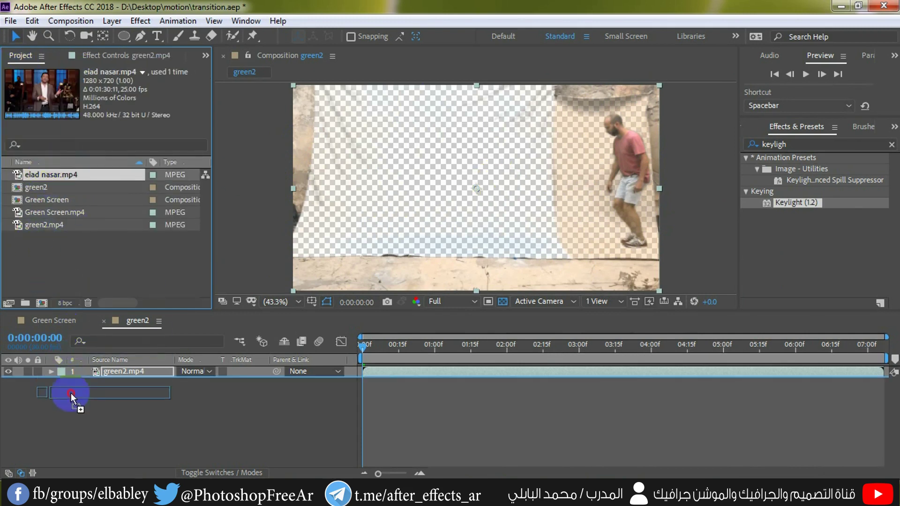
# Add the presenter footage below green2.mp4 in the green2 timeline, then select green2.mp4.
pyautogui.moveTo(47, 174); pyautogui.dragTo(70, 396)
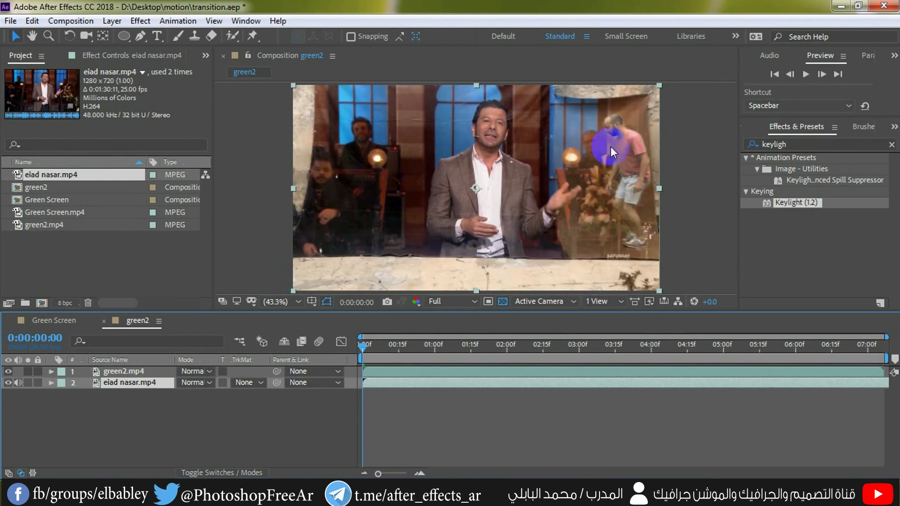
pyautogui.click(123, 371)
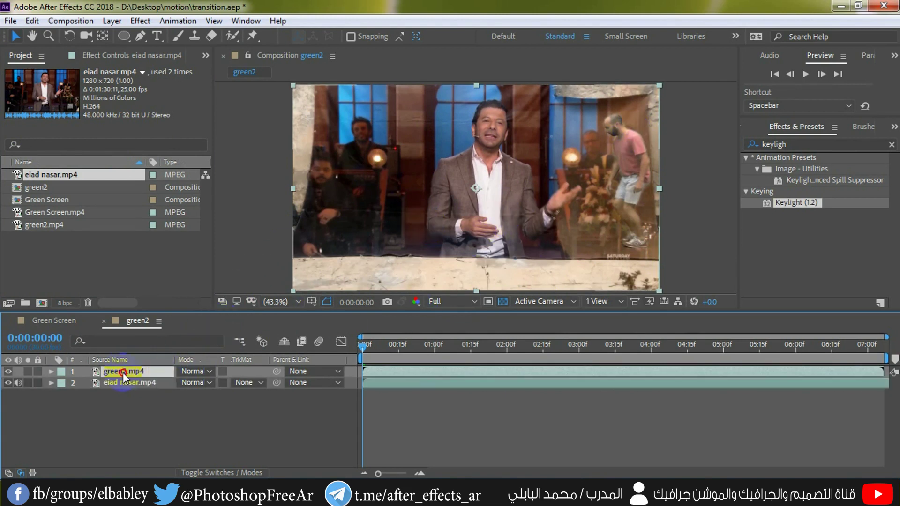
# Draw a closed four-point mask on green2.mp4 outlining the wall area.
pyautogui.click(139, 37)
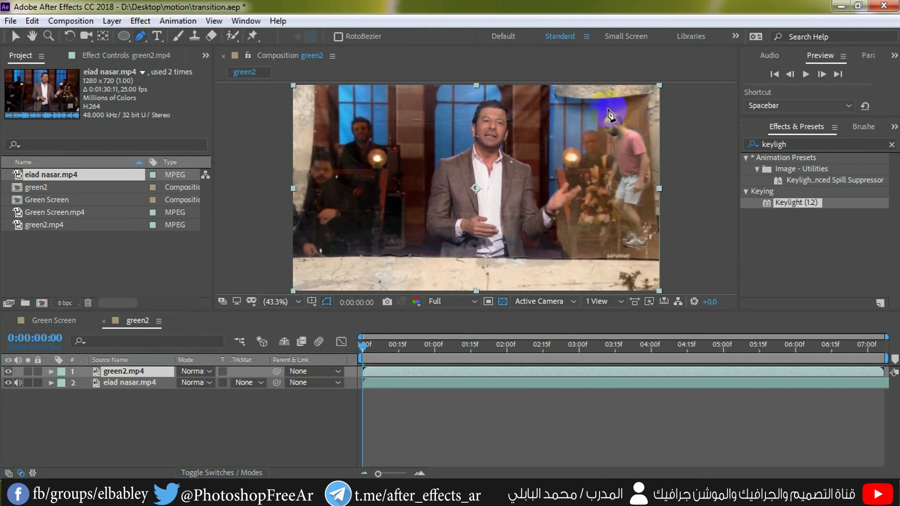
pyautogui.click(645, 103)
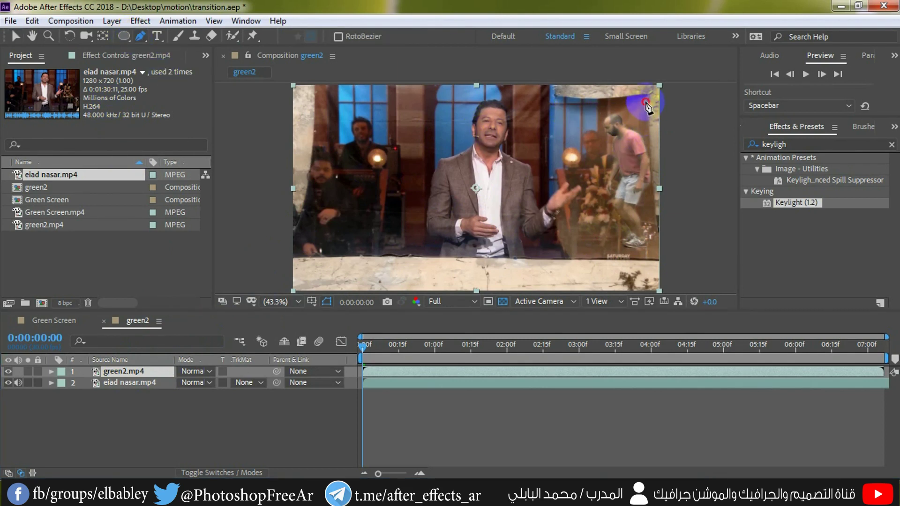
pyautogui.click(317, 108)
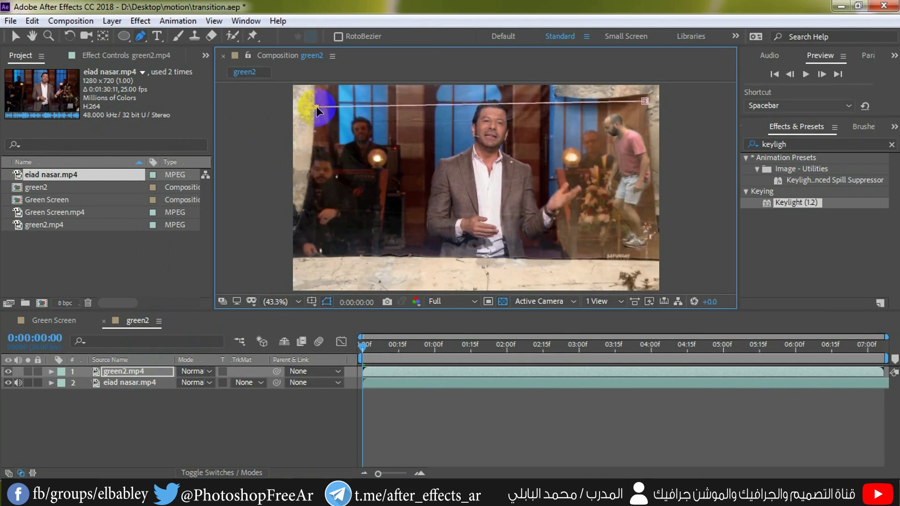
pyautogui.click(293, 257)
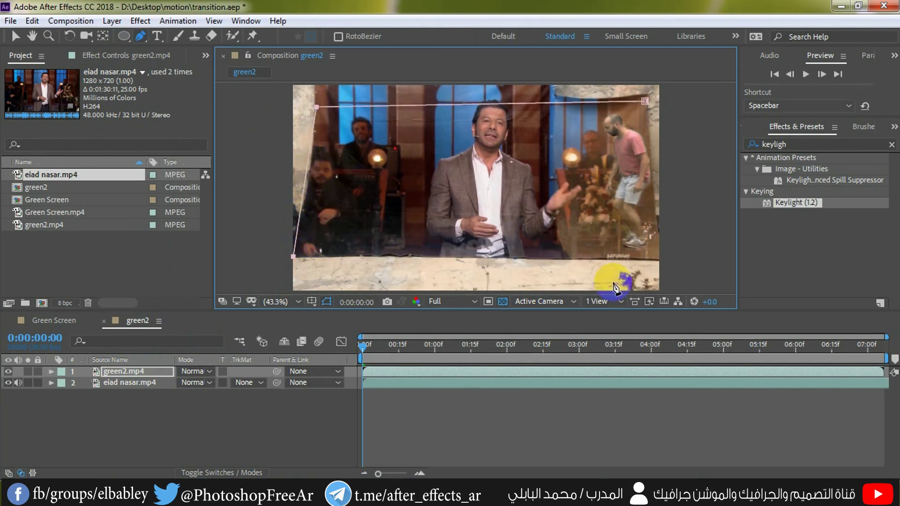
pyautogui.click(655, 255)
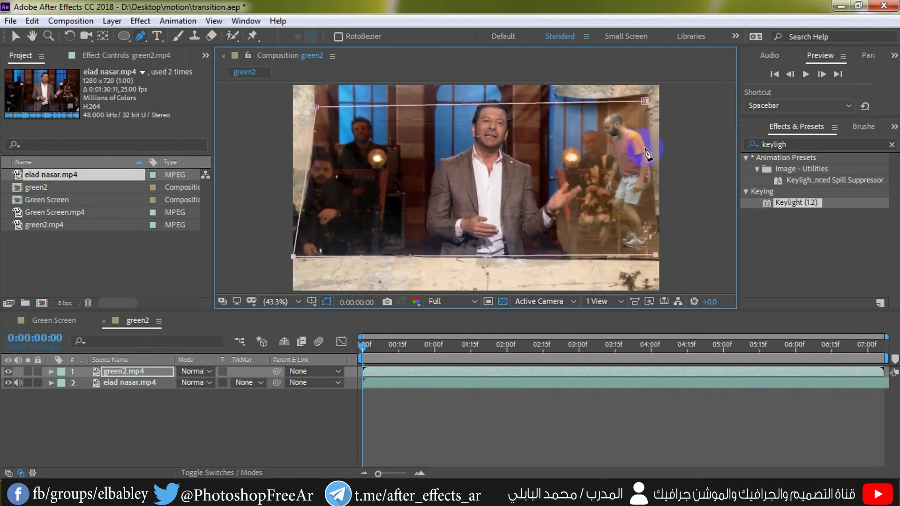
pyautogui.click(645, 101)
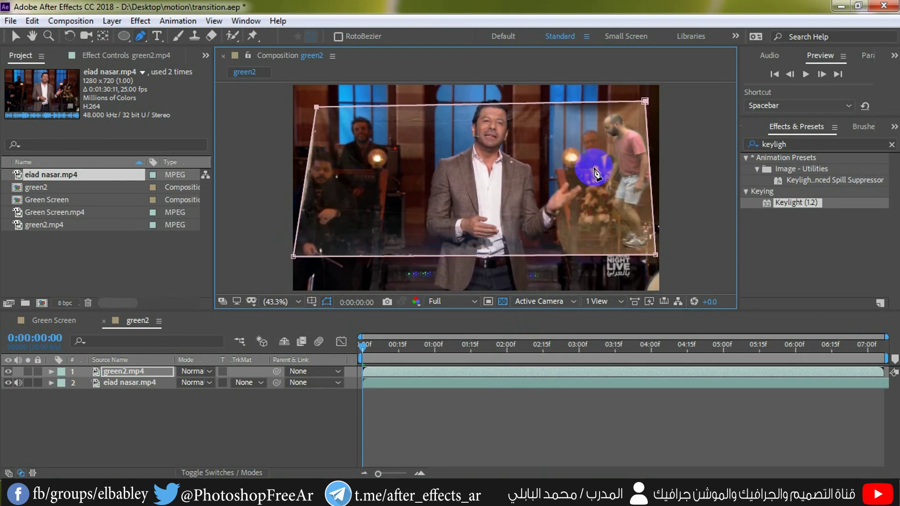
pyautogui.click(16, 38)
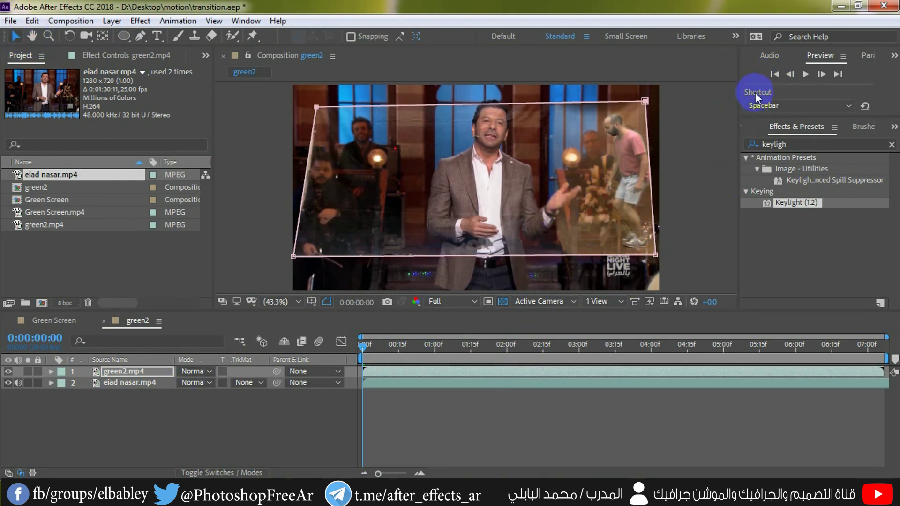
# Step through the composition frame by frame, then play and stop the preview.
pyautogui.click(774, 74)
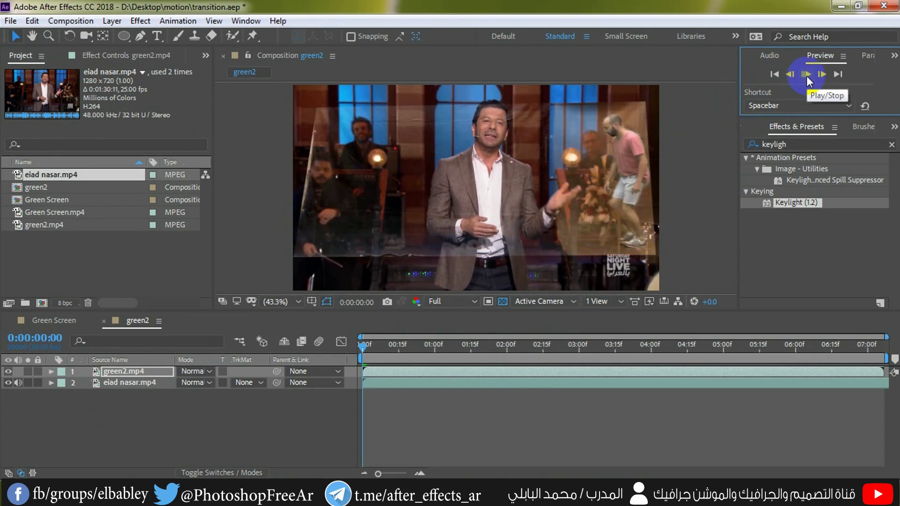
pyautogui.click(328, 222)
pyautogui.click(22, 389)
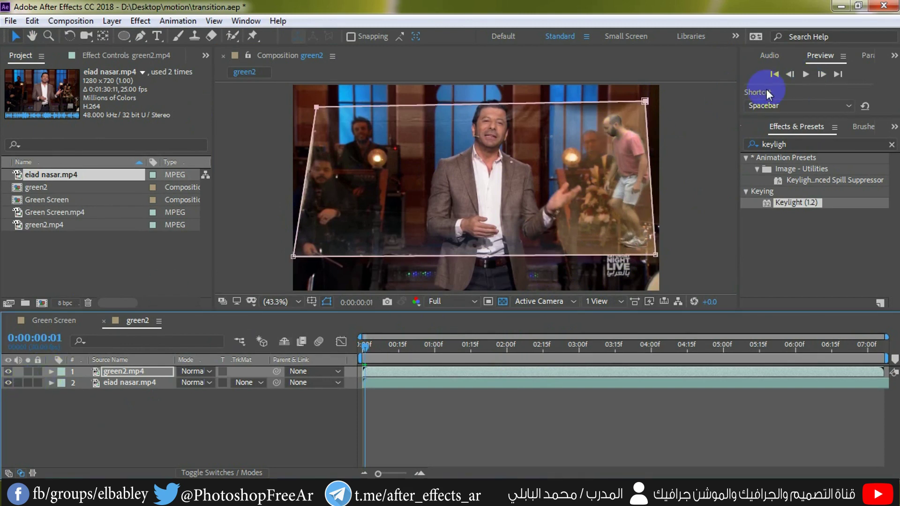
pyautogui.click(805, 74)
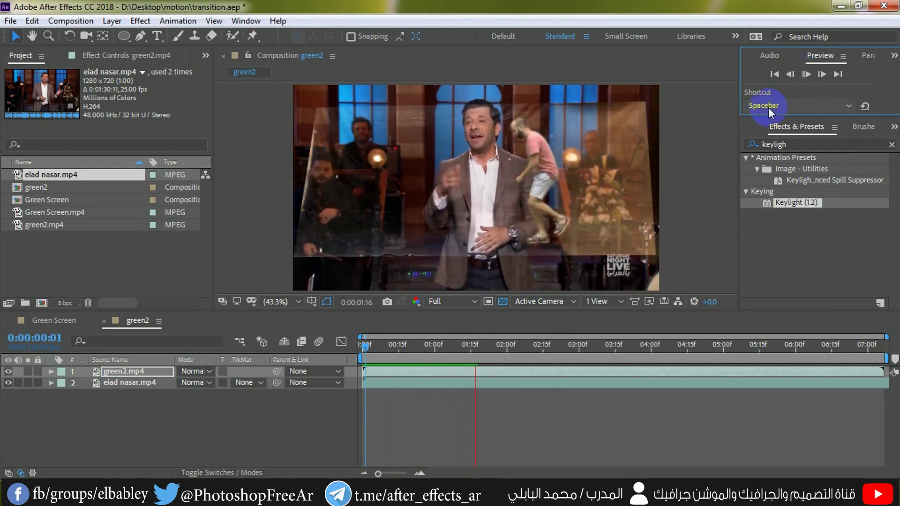
pyautogui.click(799, 78)
# Twirl open the green2.mp4 layer to reveal its Masks, Effects and Transform groups.
pyautogui.click(116, 372)
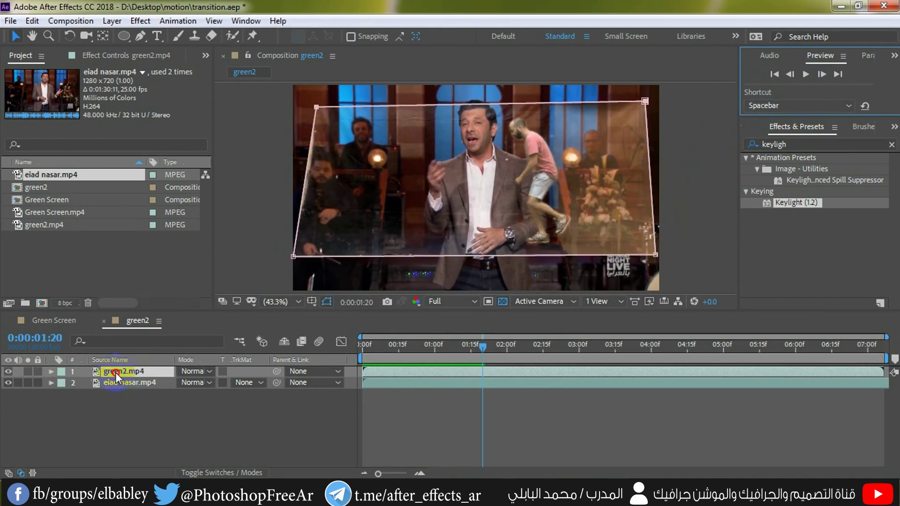
pyautogui.click(50, 372)
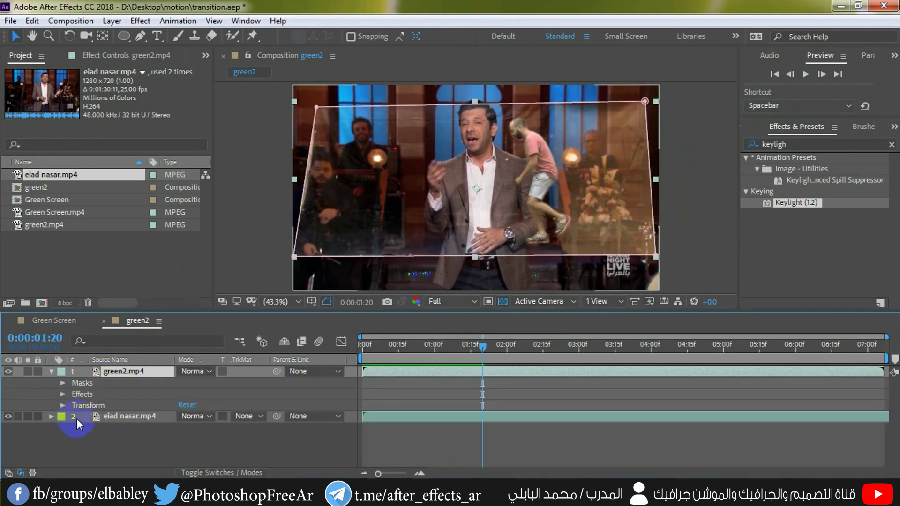
pyautogui.click(63, 385)
# Inspect Mask 1, collapse the layer, and replay the comp from the start.
pyautogui.click(101, 394)
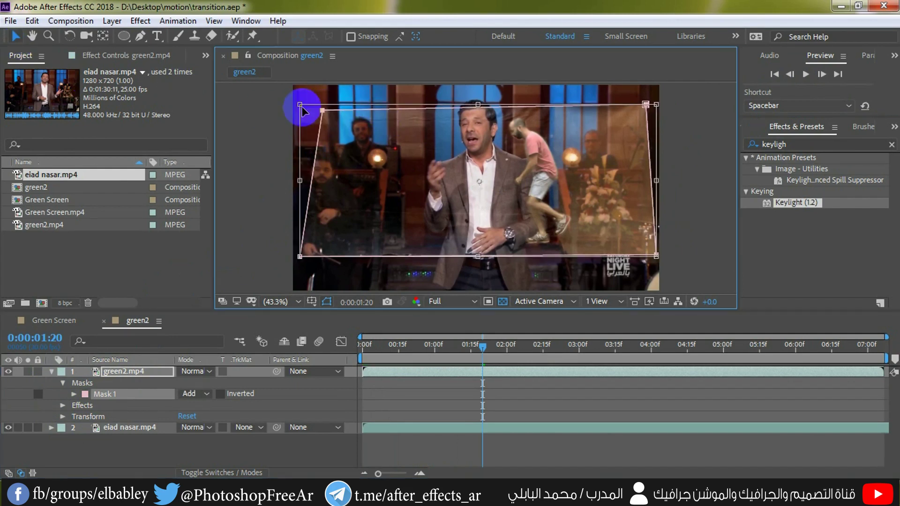
pyautogui.click(132, 445)
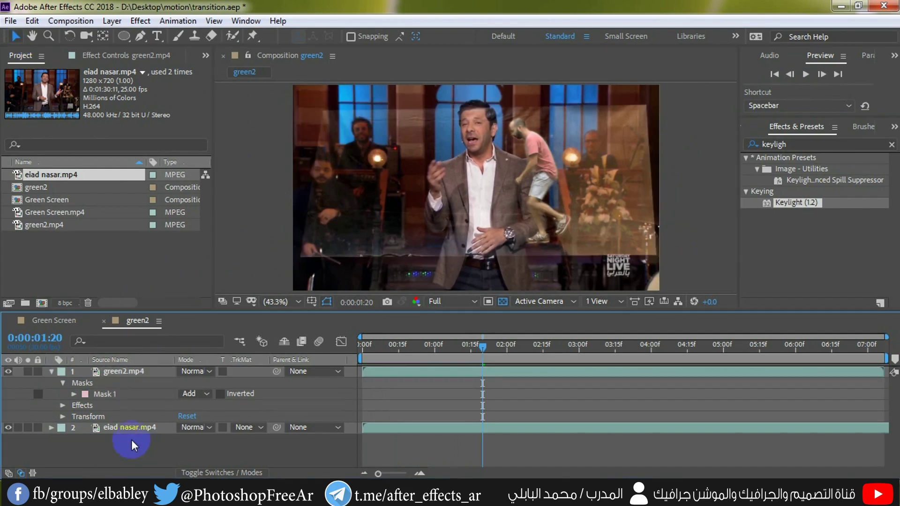
pyautogui.click(51, 372)
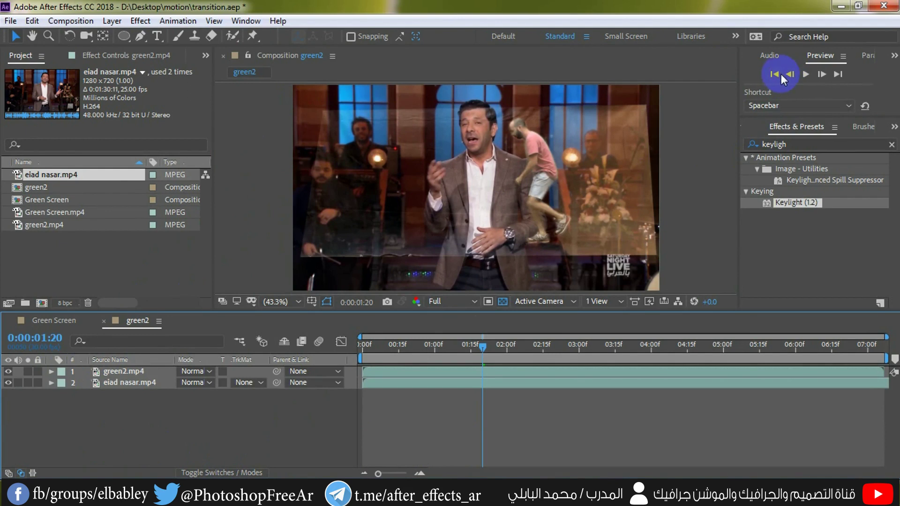
pyautogui.click(781, 74)
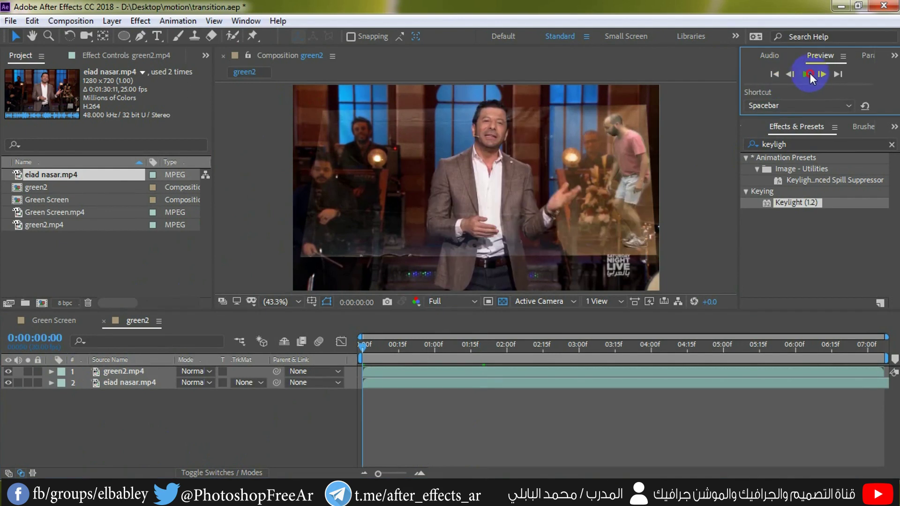
pyautogui.click(809, 74)
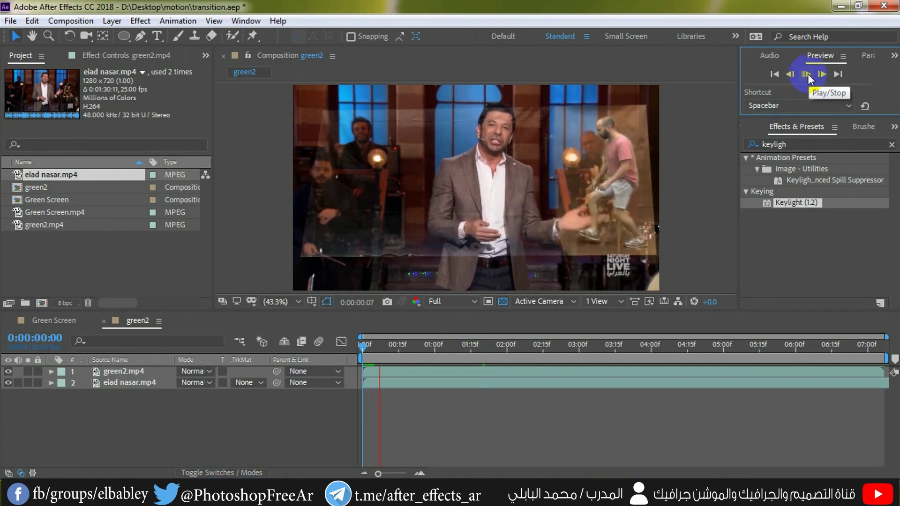
pyautogui.click(593, 217)
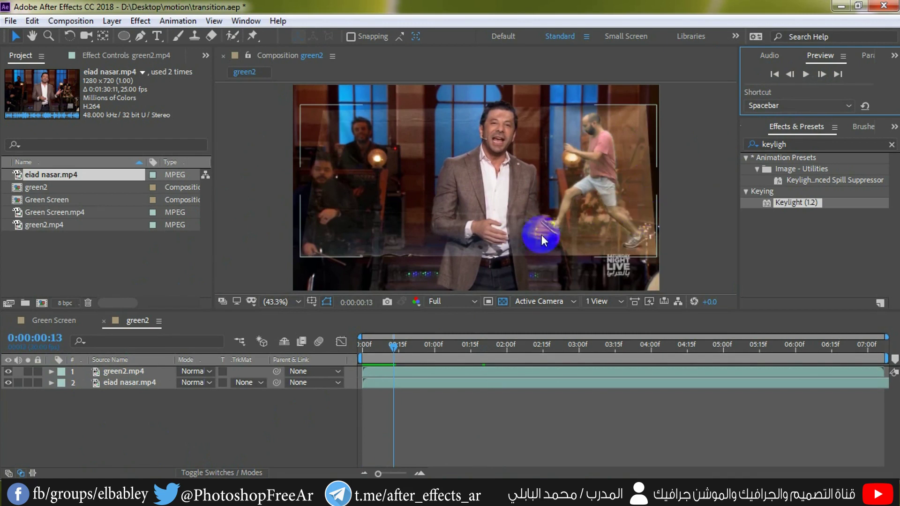
# Show green2.mp4's Keylight (1.2) settings in Effect Controls.
pyautogui.click(520, 220)
pyautogui.click(522, 250)
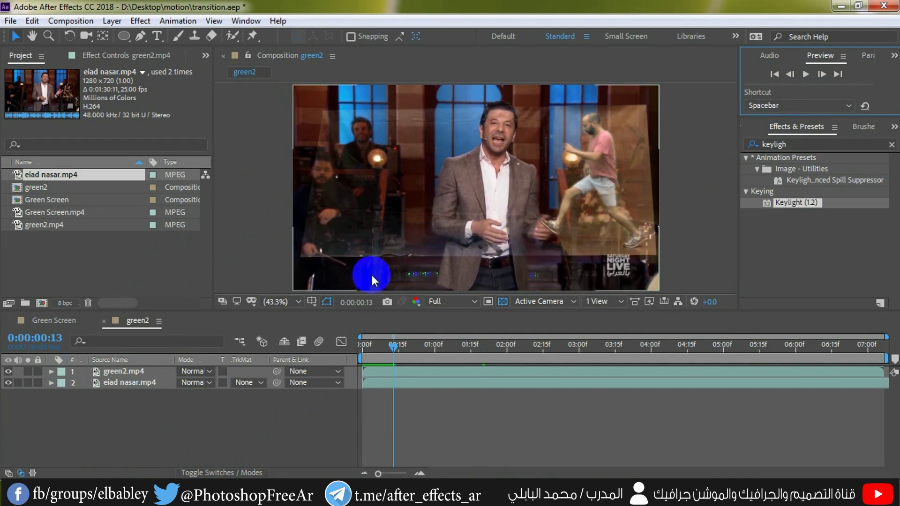
pyautogui.click(123, 372)
pyautogui.click(130, 58)
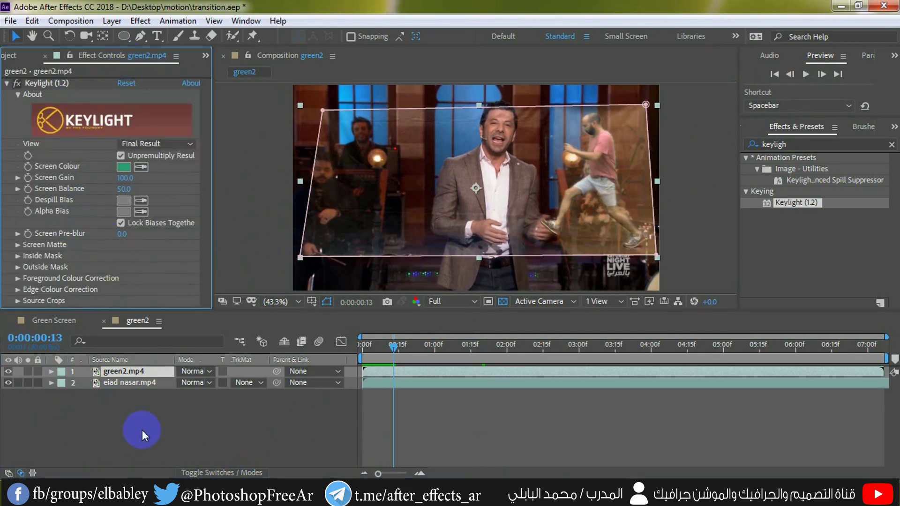
# Switch green2.mp4's Keylight View to Screen Matte.
pyautogui.click(140, 384)
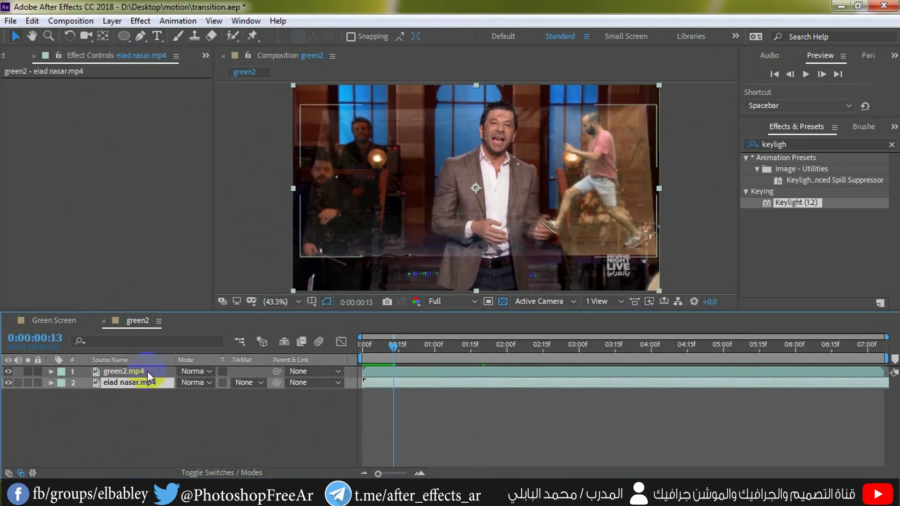
pyautogui.click(134, 366)
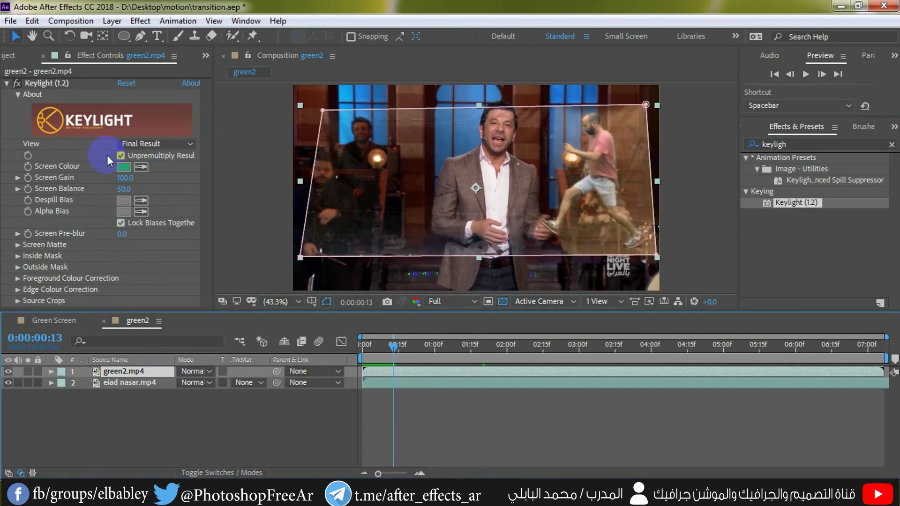
pyautogui.click(152, 145)
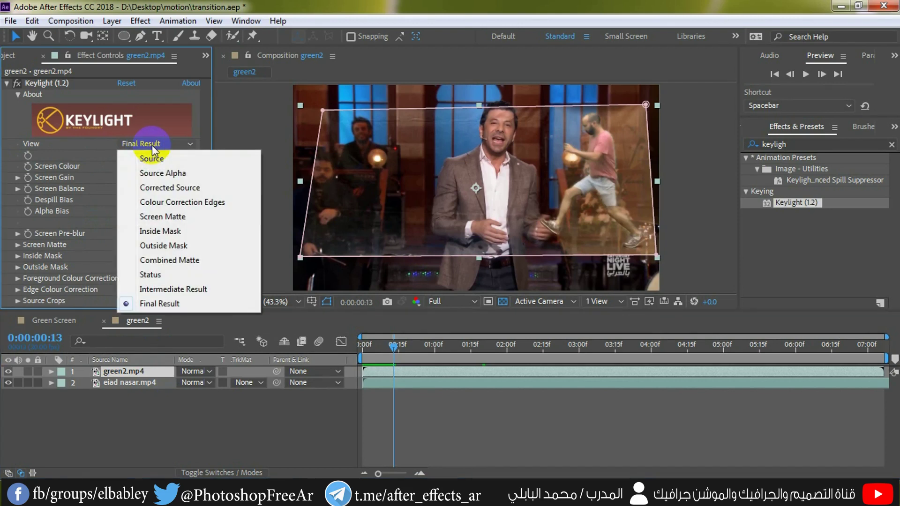
pyautogui.click(168, 216)
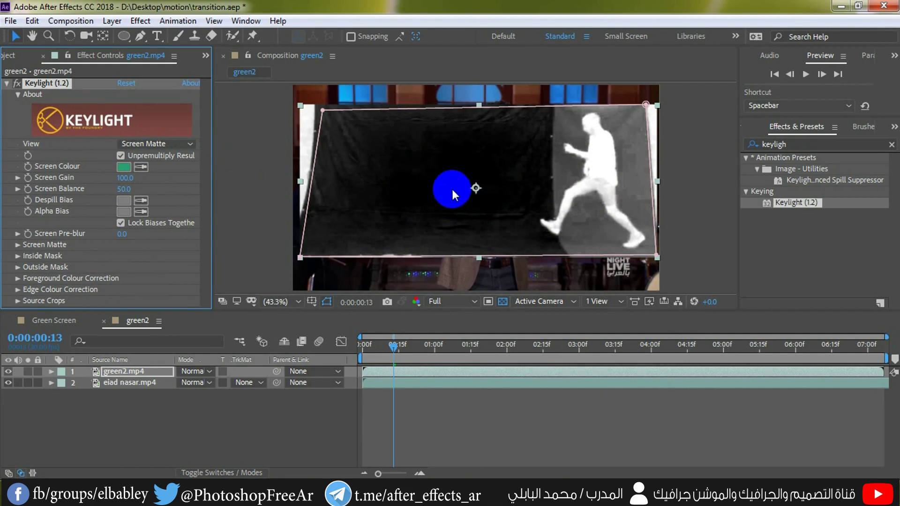
# Expand Keylight's Screen Matte and set Clip Black to 55 and Clip White to 71.
pyautogui.click(577, 190)
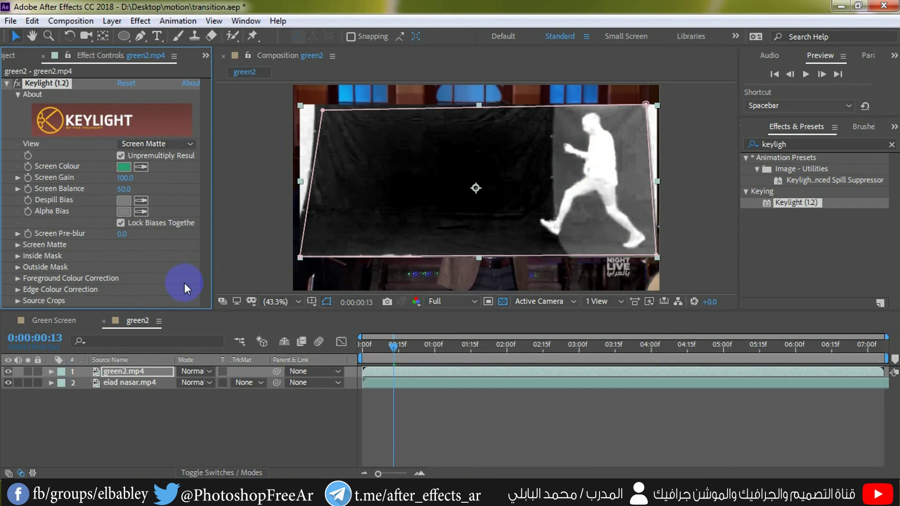
pyautogui.click(18, 245)
pyautogui.scroll(-2, 18, 247)
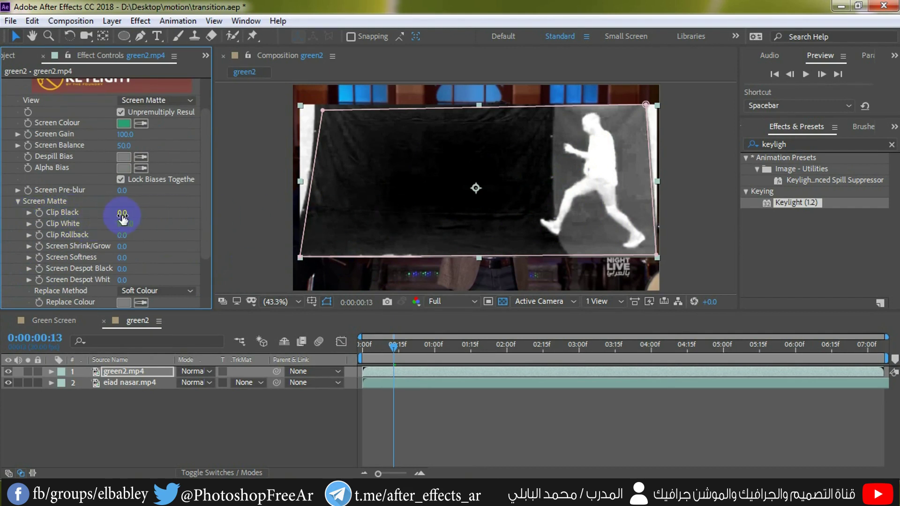
pyautogui.moveTo(123, 217); pyautogui.dragTo(152, 217)
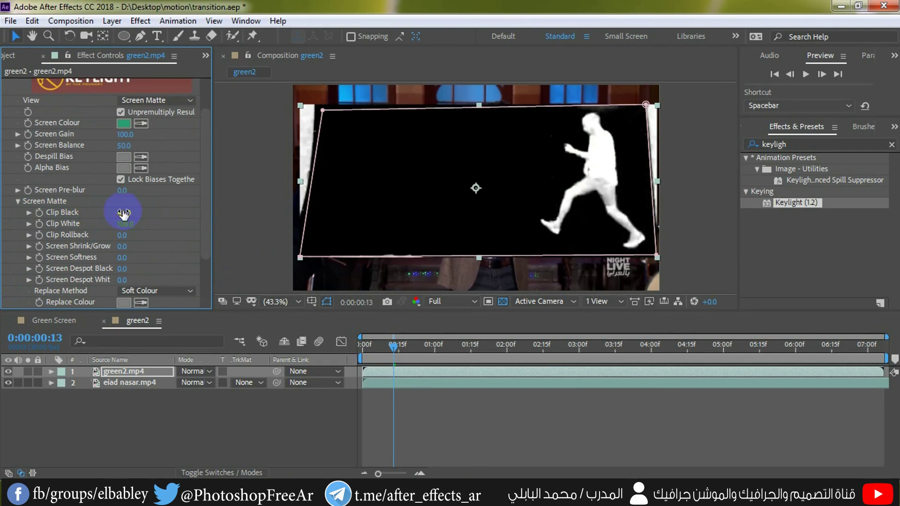
pyautogui.moveTo(122, 212); pyautogui.dragTo(129, 211)
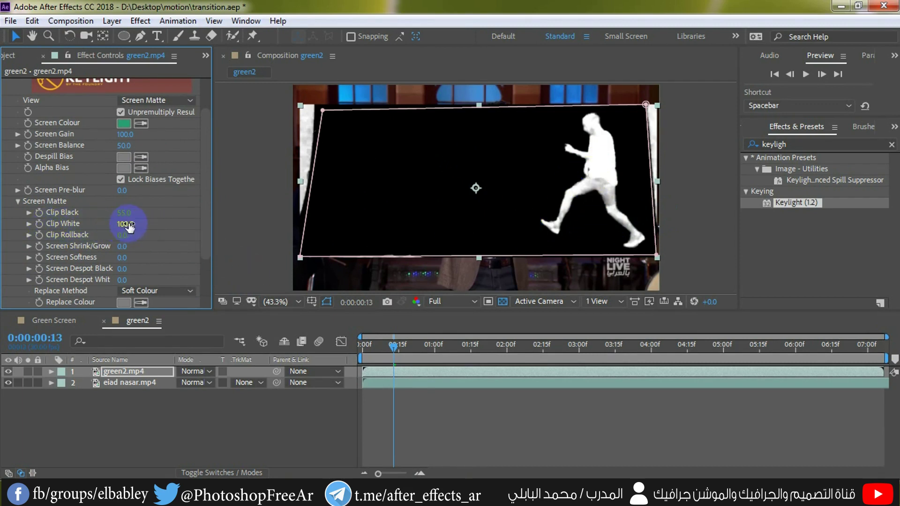
pyautogui.moveTo(126, 223); pyautogui.dragTo(123, 224)
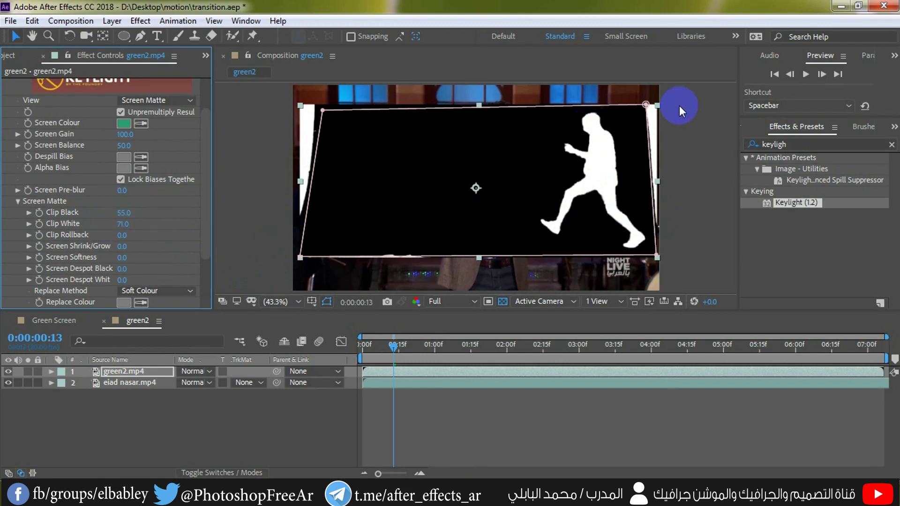
pyautogui.click(159, 101)
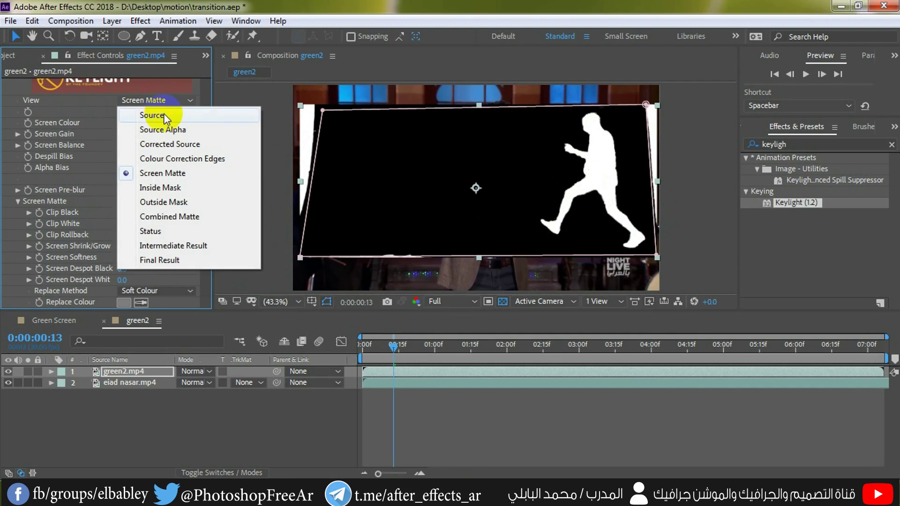
# Set Keylight's View back to Final Result and play the composition.
pyautogui.click(155, 259)
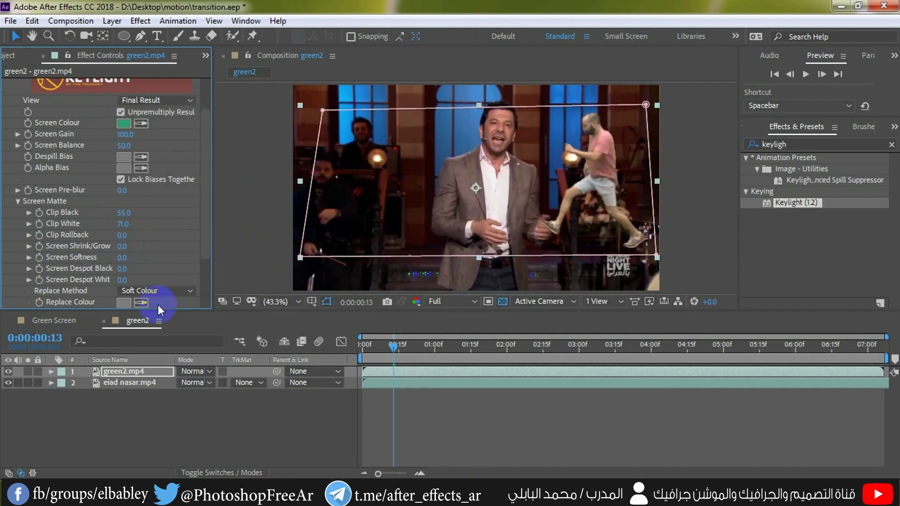
pyautogui.click(181, 416)
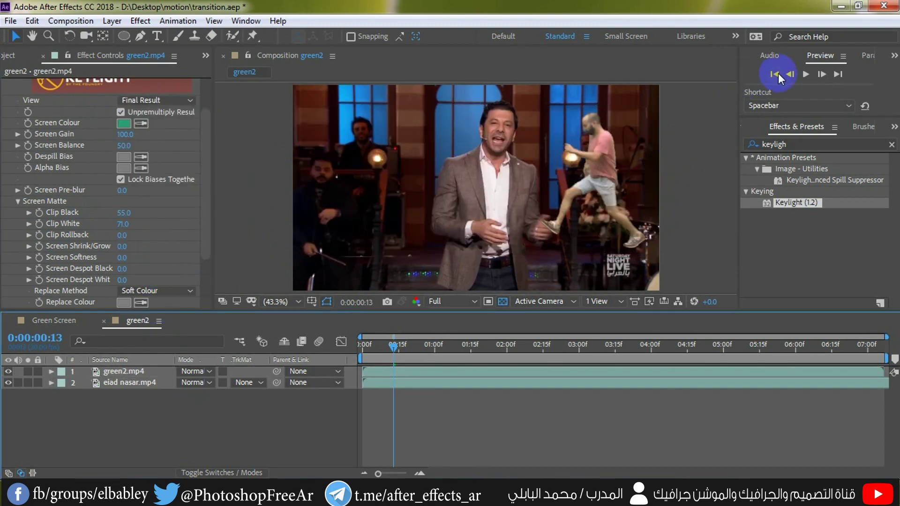
pyautogui.click(806, 74)
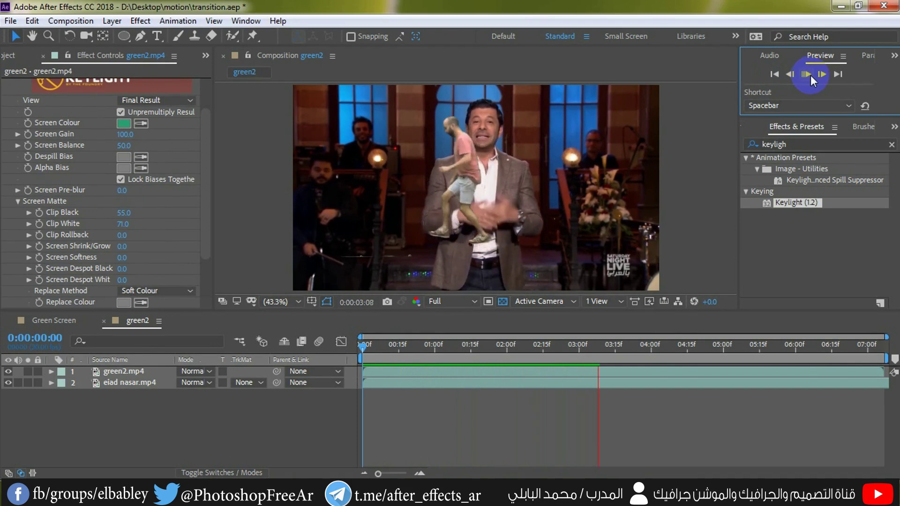
pyautogui.click(811, 75)
# Drag the green2.mp4 clip lower in the frame and replay from the first frame.
pyautogui.click(111, 370)
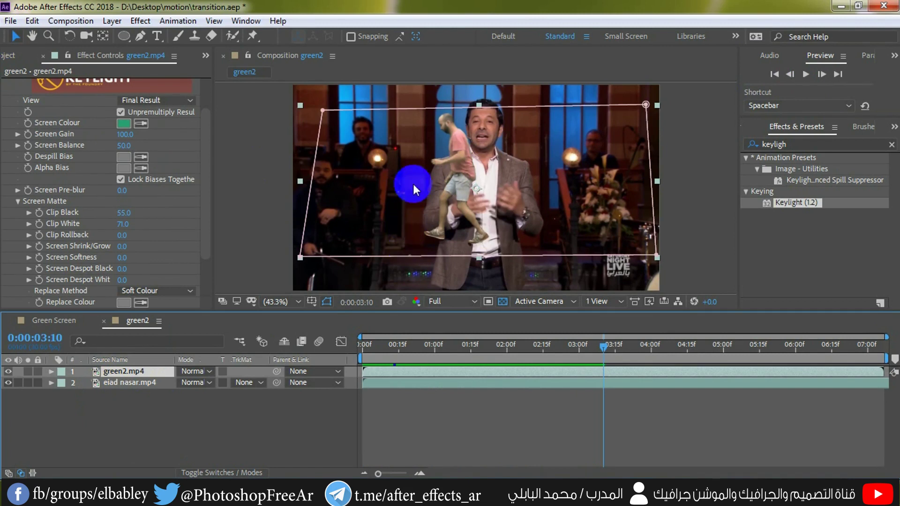
pyautogui.moveTo(465, 165); pyautogui.dragTo(463, 207)
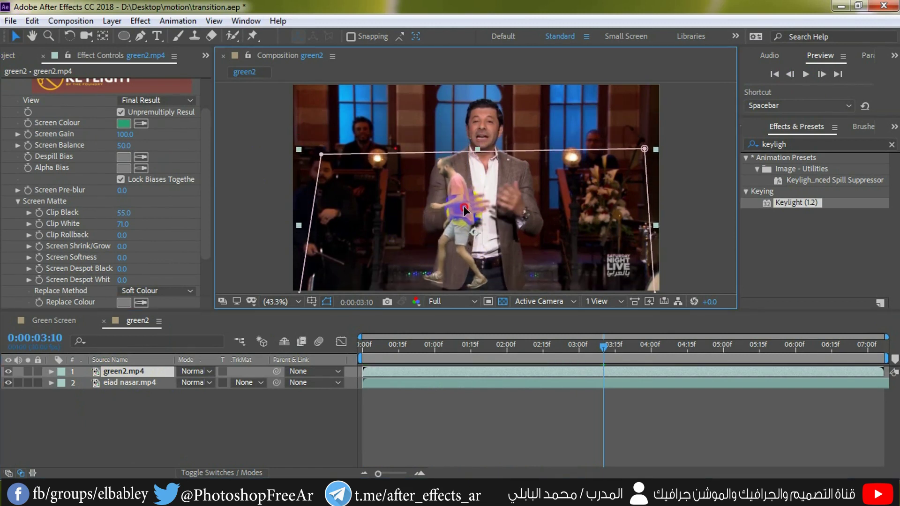
pyautogui.click(775, 74)
pyautogui.click(801, 73)
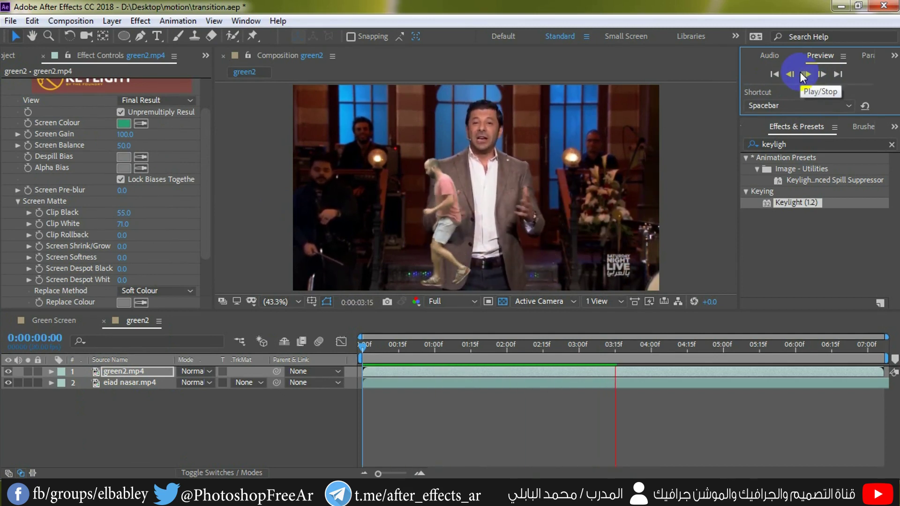
pyautogui.click(803, 75)
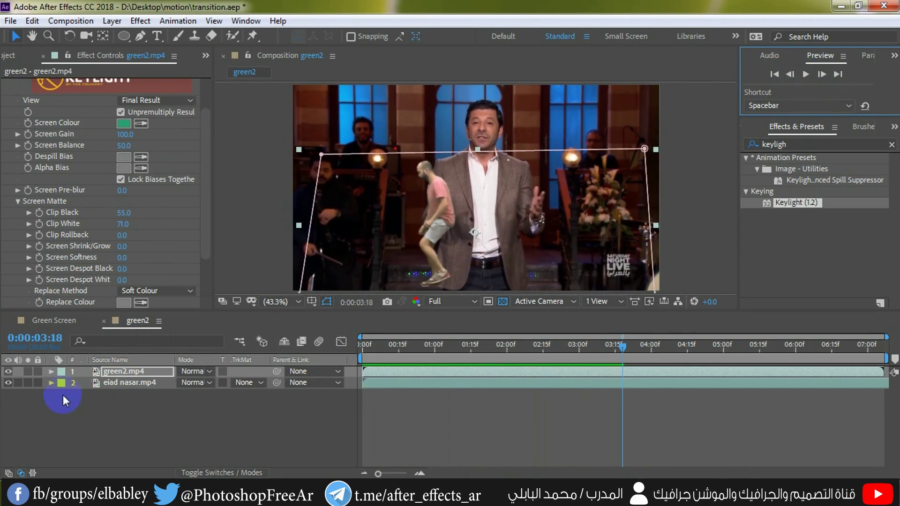
# Delete all four layers from the Green Screen composition, leaving it empty.
pyautogui.click(105, 322)
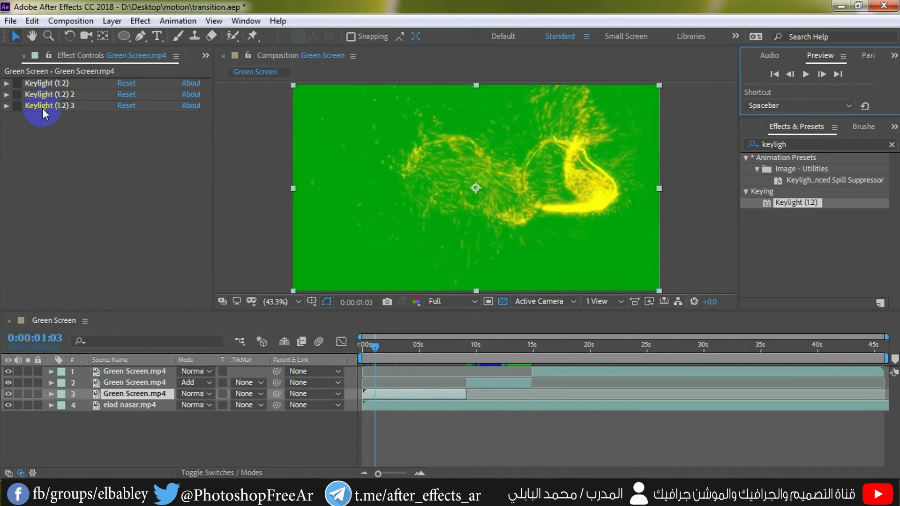
pyautogui.moveTo(160, 418); pyautogui.dragTo(111, 376)
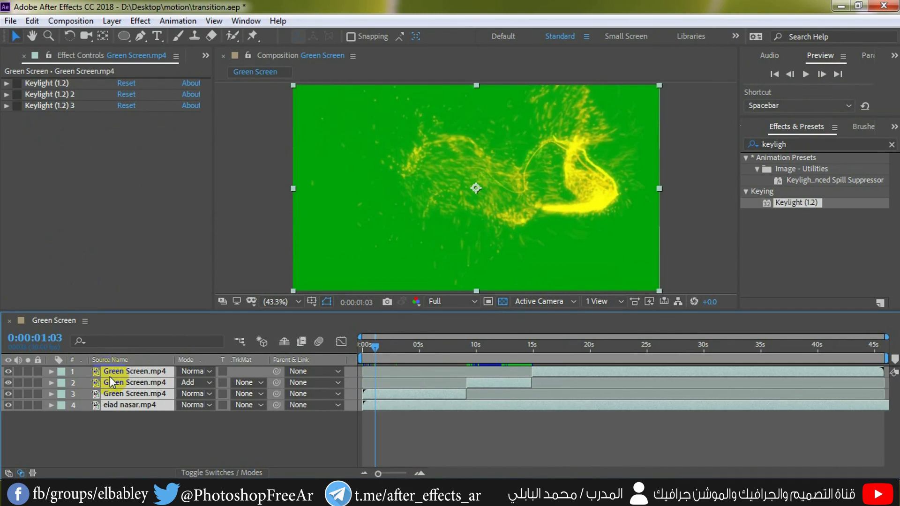
pyautogui.press('Delete')
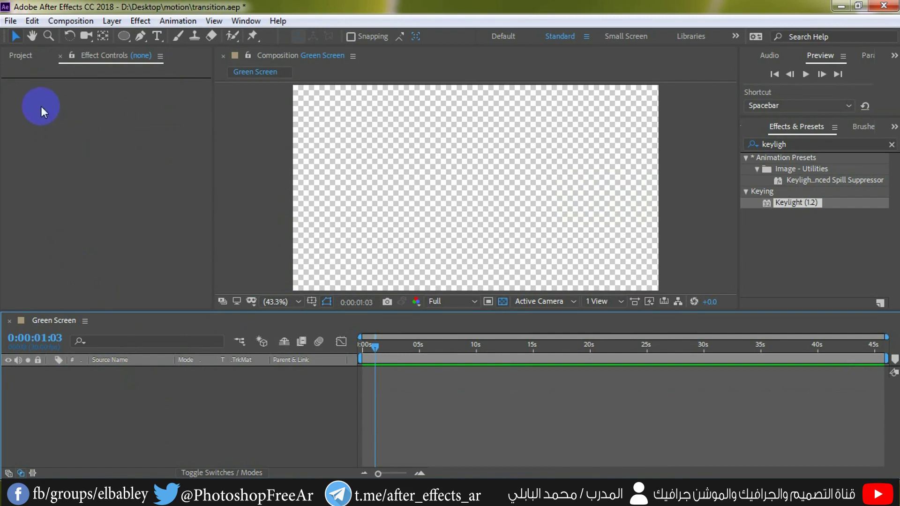
pyautogui.click(60, 56)
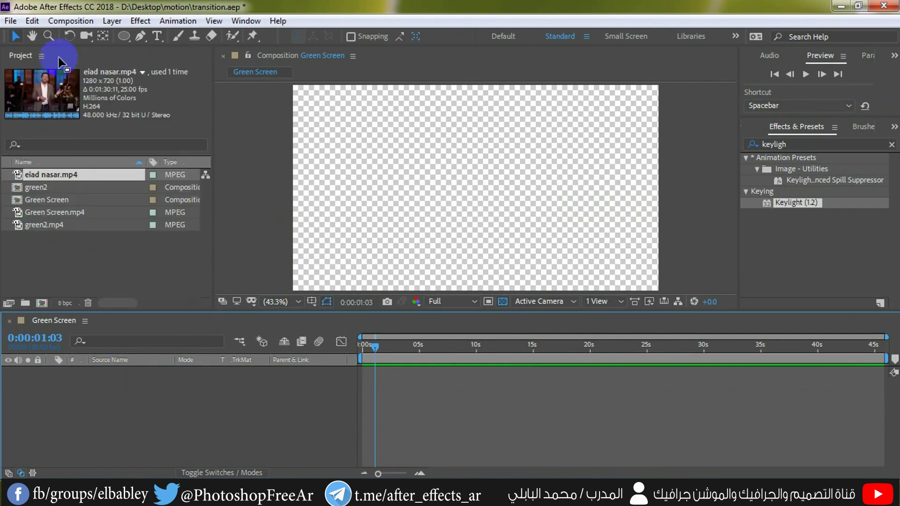
pyautogui.click(24, 59)
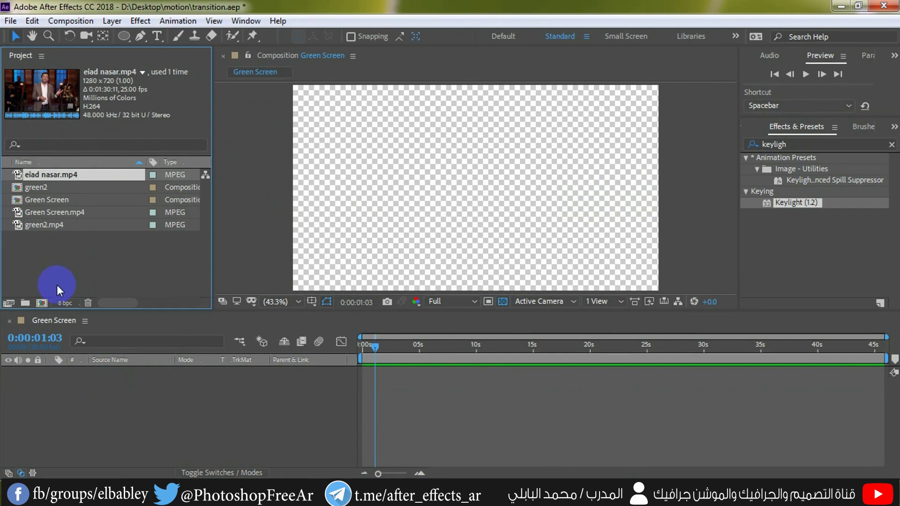
pyautogui.rightClick(148, 422)
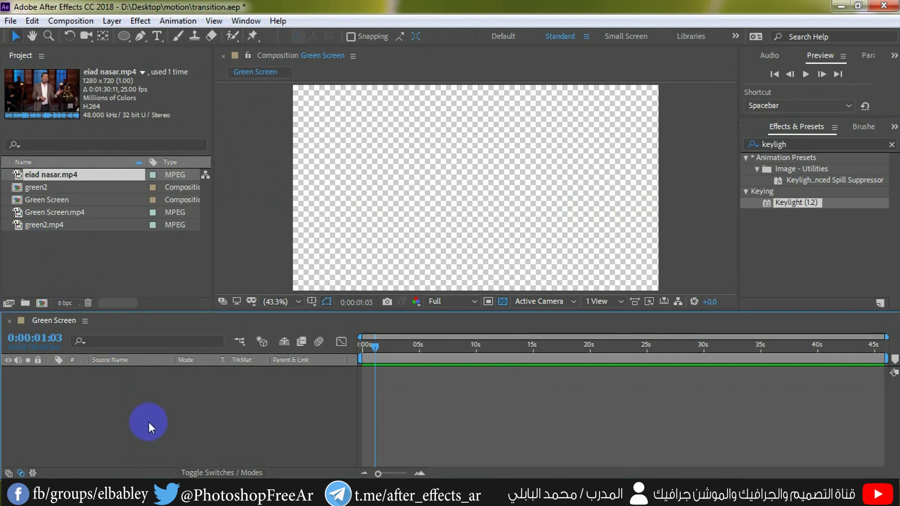
pyautogui.moveTo(184, 249)
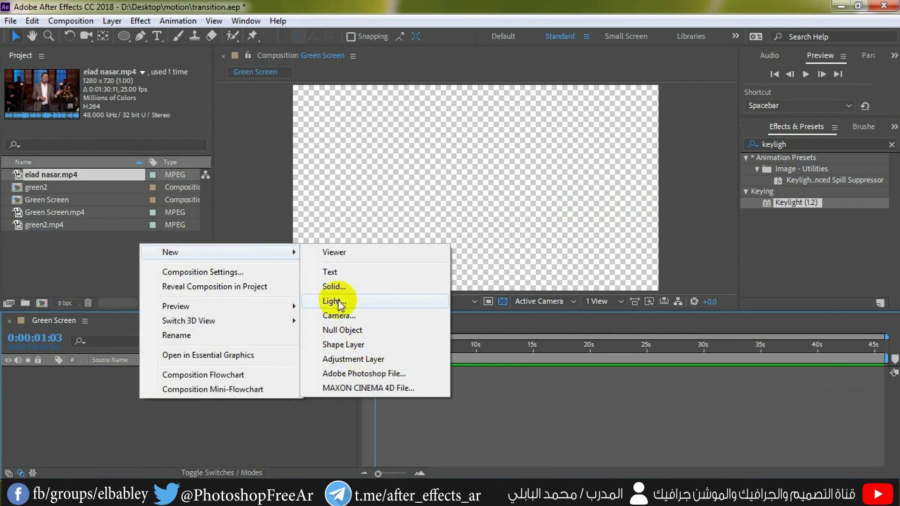
pyautogui.click(336, 288)
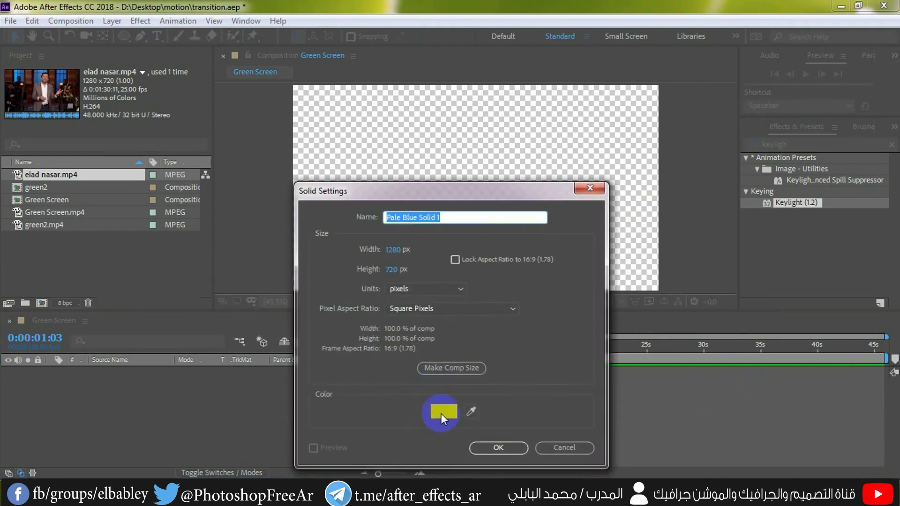
pyautogui.click(499, 447)
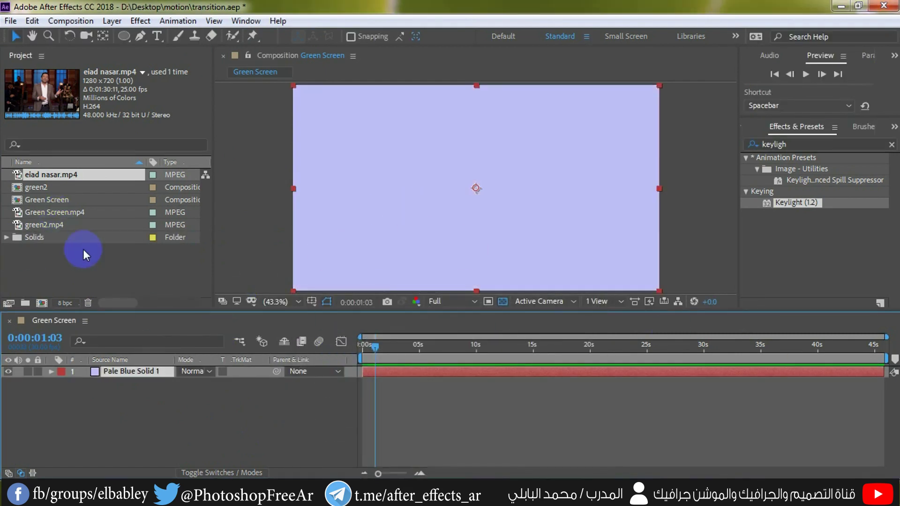
pyautogui.moveTo(51, 181)
pyautogui.mouseDown()
pyautogui.moveTo(54, 405)
pyautogui.moveTo(117, 368)
pyautogui.mouseUp()
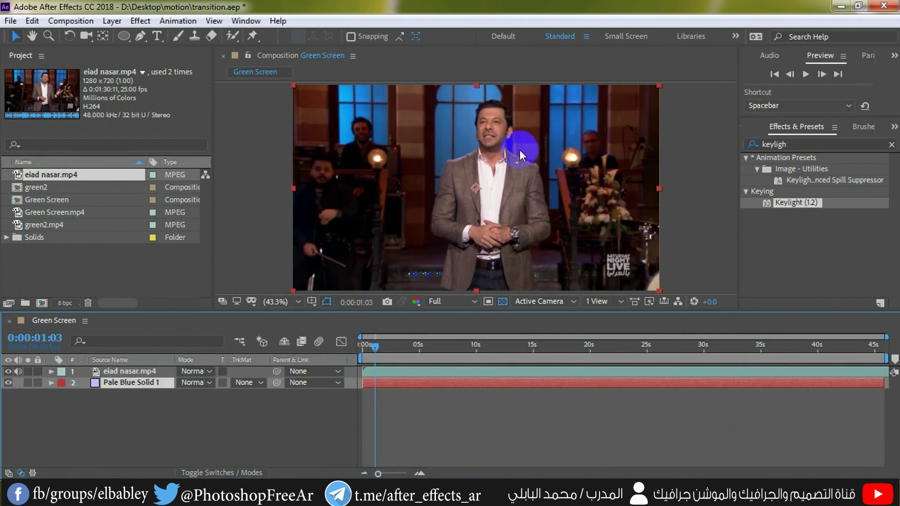
# Scale the eiad nasar.mp4 layer down proportionally and move it to the right.
pyautogui.click(140, 373)
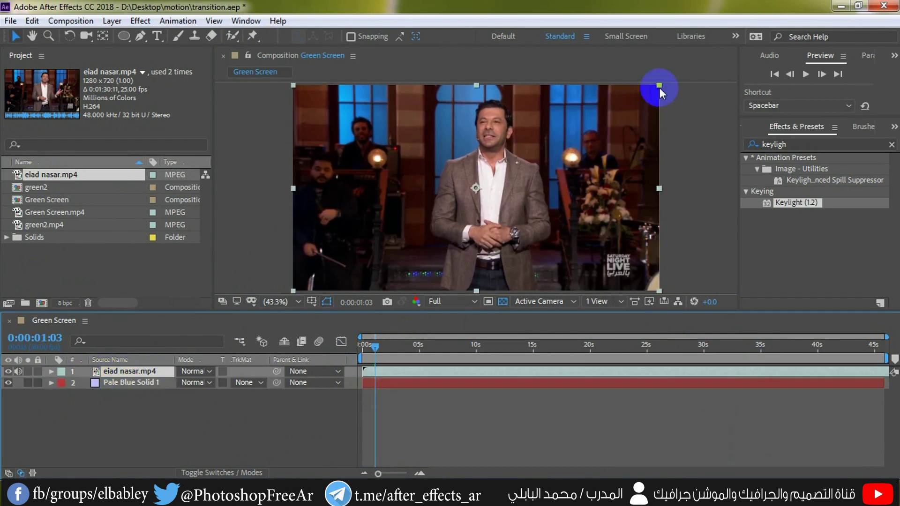
pyautogui.moveTo(660, 86)
pyautogui.mouseDown()
pyautogui.moveTo(615, 129)
pyautogui.moveTo(530, 158)
pyautogui.mouseUp()
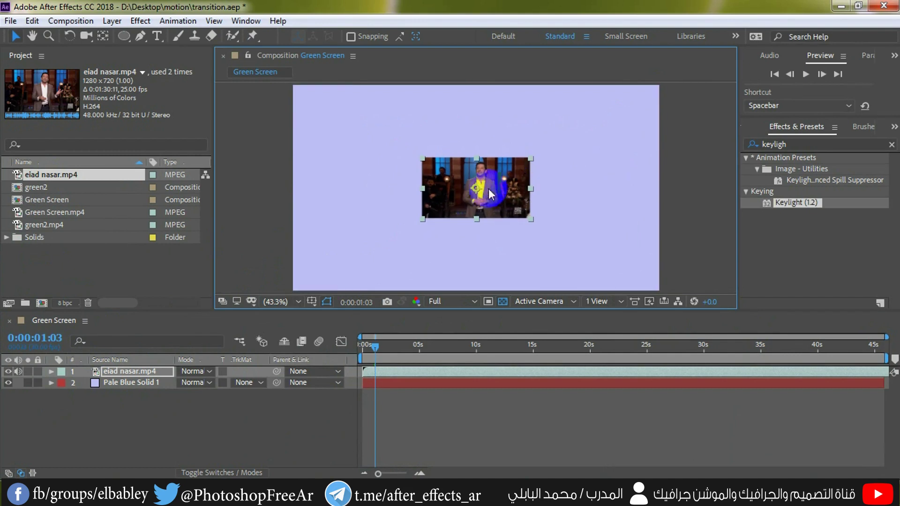
pyautogui.moveTo(504, 200); pyautogui.dragTo(575, 204)
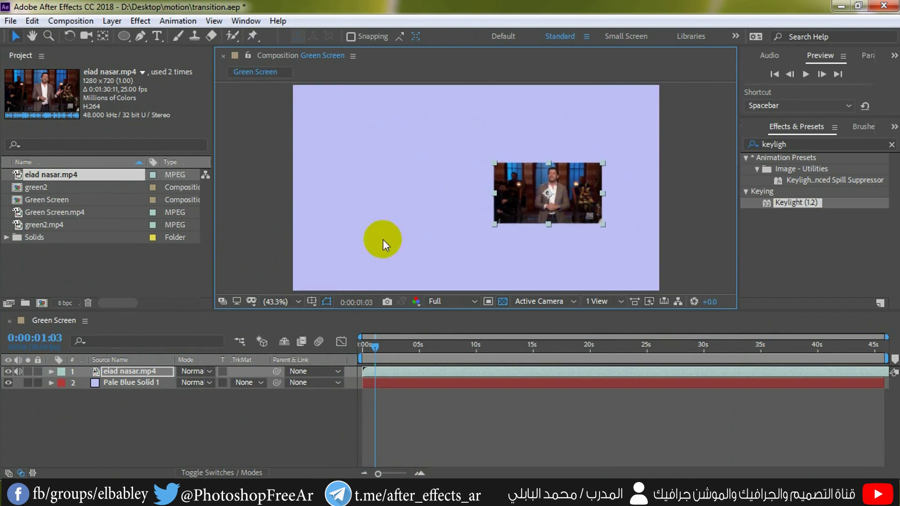
# Duplicate the clip, drag the copy to the left, and select the top video layer.
pyautogui.click(116, 369)
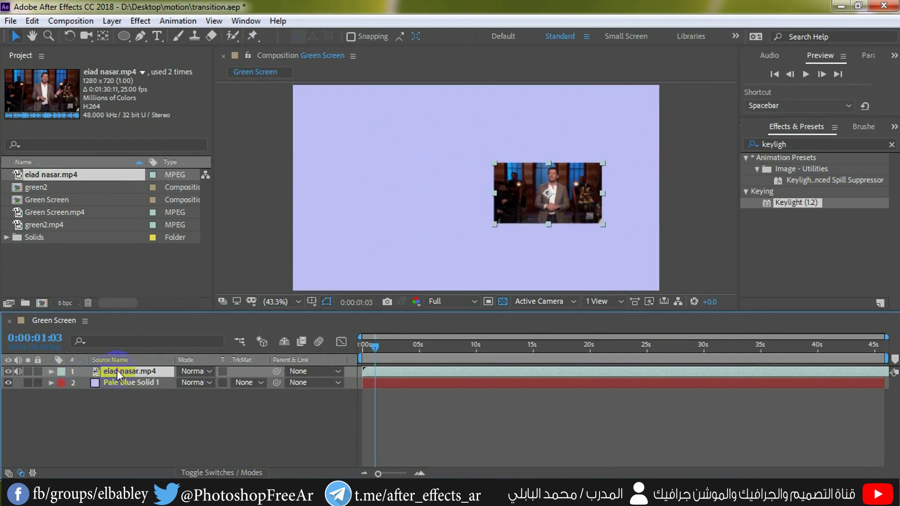
pyautogui.hotkey('ctrl', 'd')
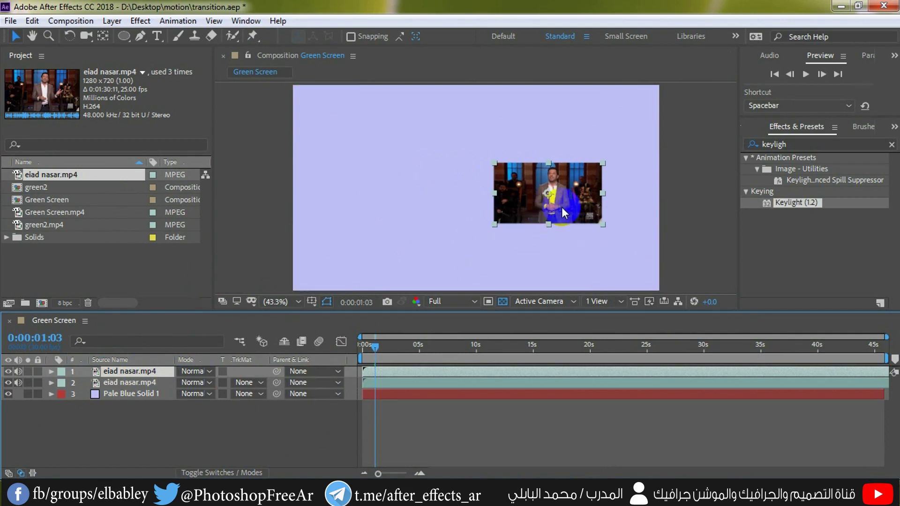
pyautogui.moveTo(562, 208); pyautogui.dragTo(415, 213)
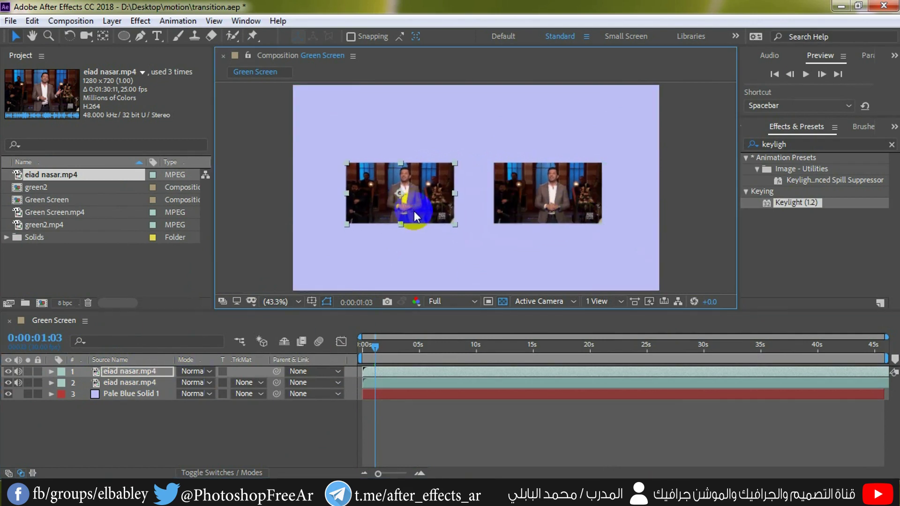
pyautogui.click(241, 418)
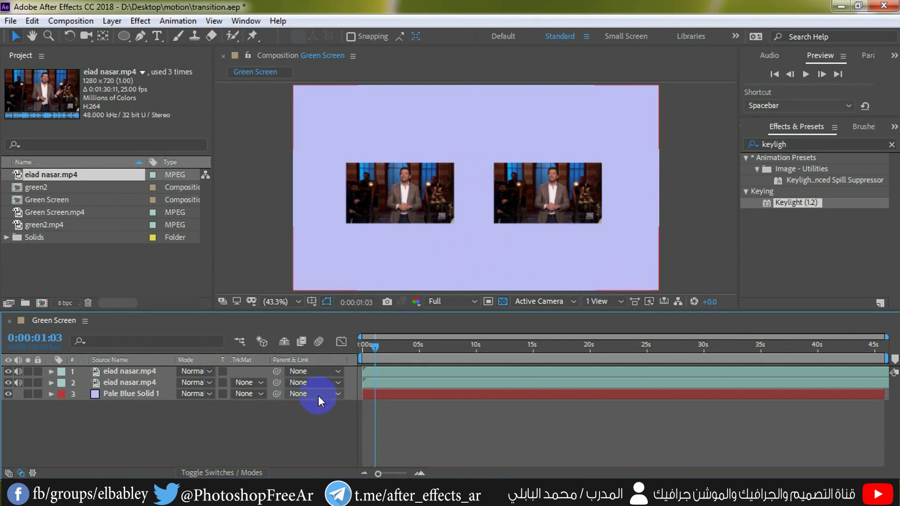
pyautogui.hotkey('ctrl', 'a')
pyautogui.click(126, 372)
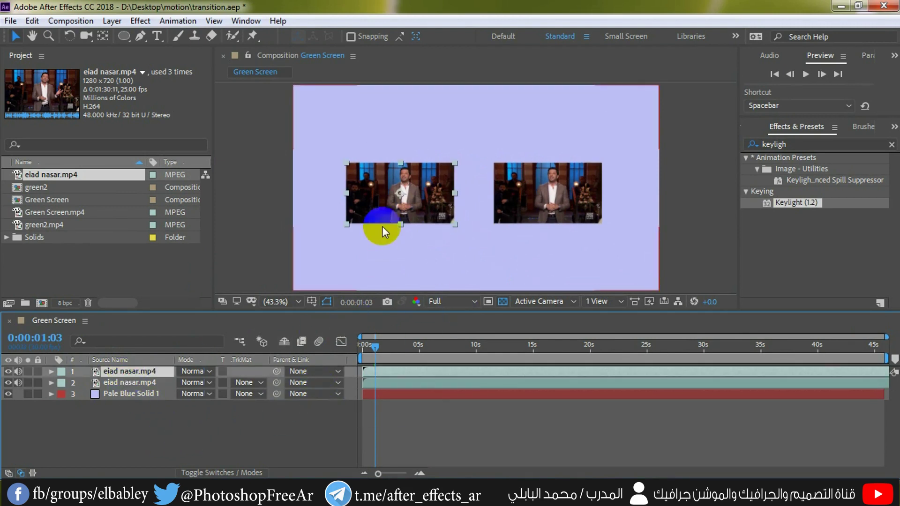
# Move the top clip to the right and zoom the viewer to 100%.
pyautogui.rightClick(432, 194)
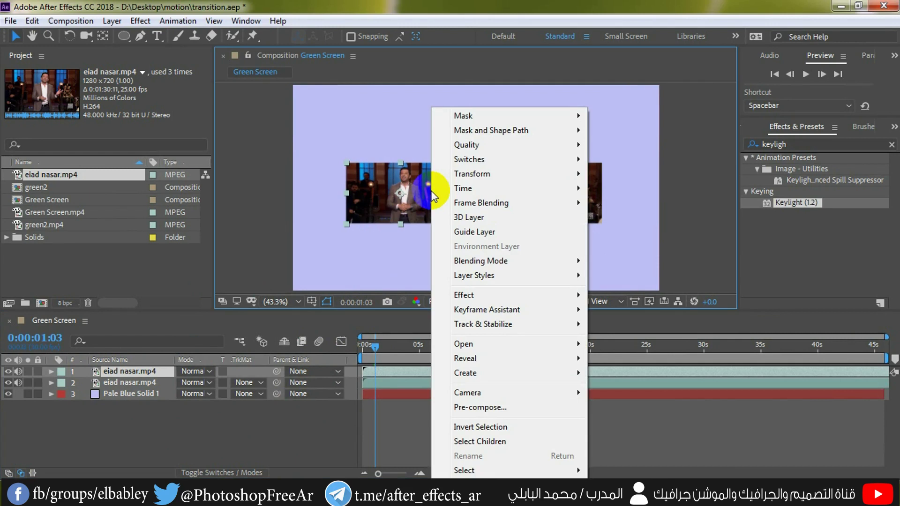
pyautogui.moveTo(462, 262)
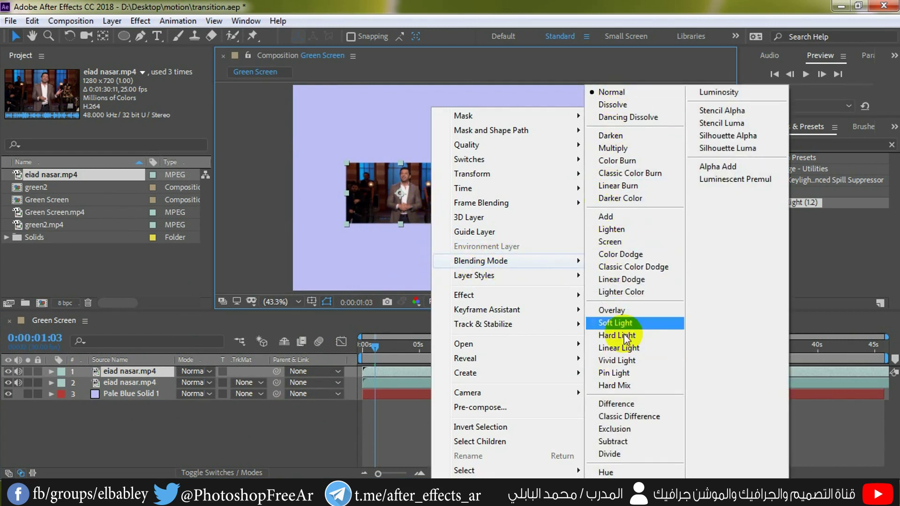
pyautogui.click(407, 214)
pyautogui.moveTo(418, 212); pyautogui.dragTo(536, 215)
pyautogui.press('/')
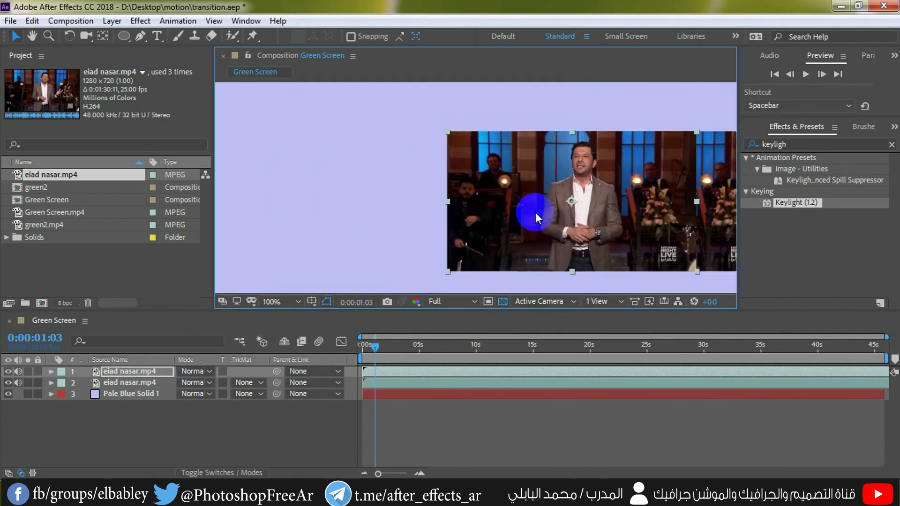
pyautogui.moveTo(599, 219); pyautogui.dragTo(508, 222)
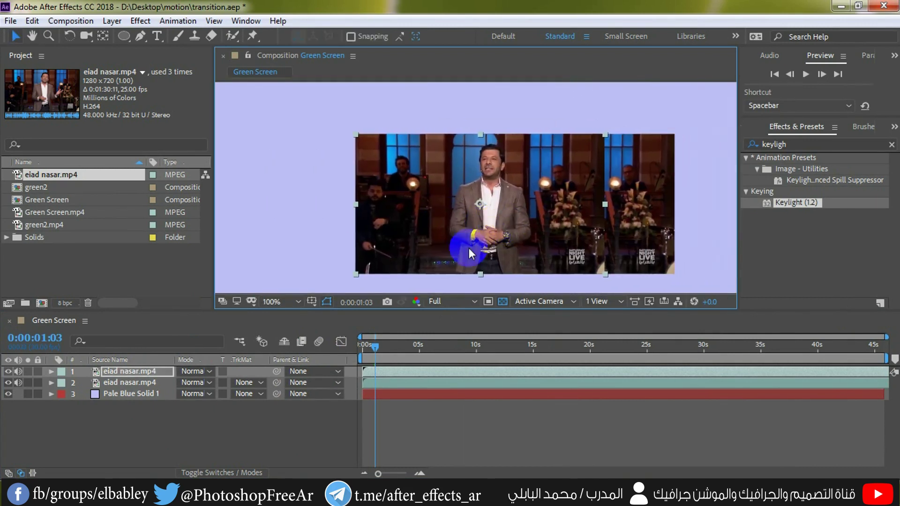
# Set the top layer's blend mode to Add.
pyautogui.rightClick(505, 229)
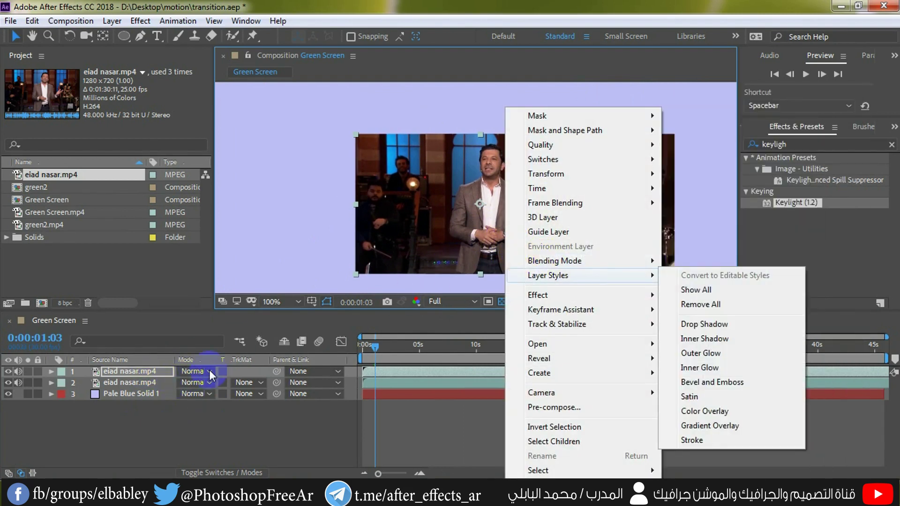
pyautogui.click(209, 370)
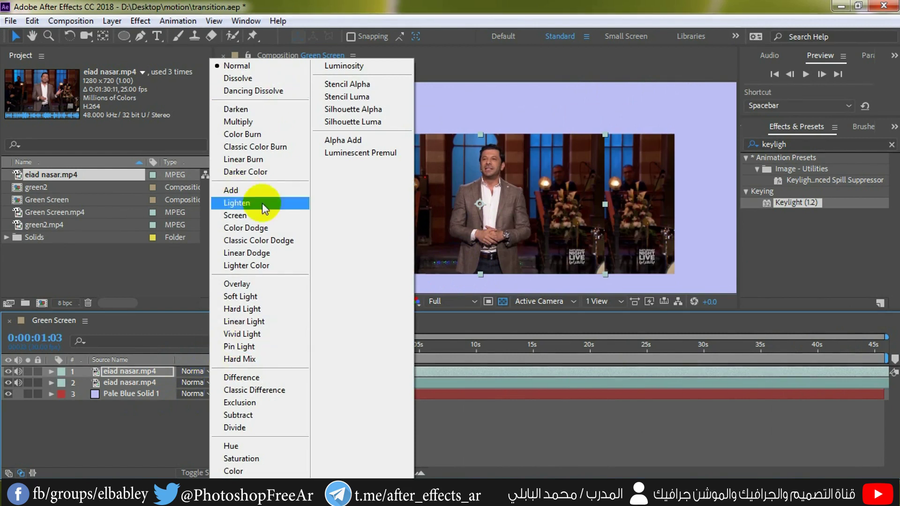
pyautogui.rightClick(515, 212)
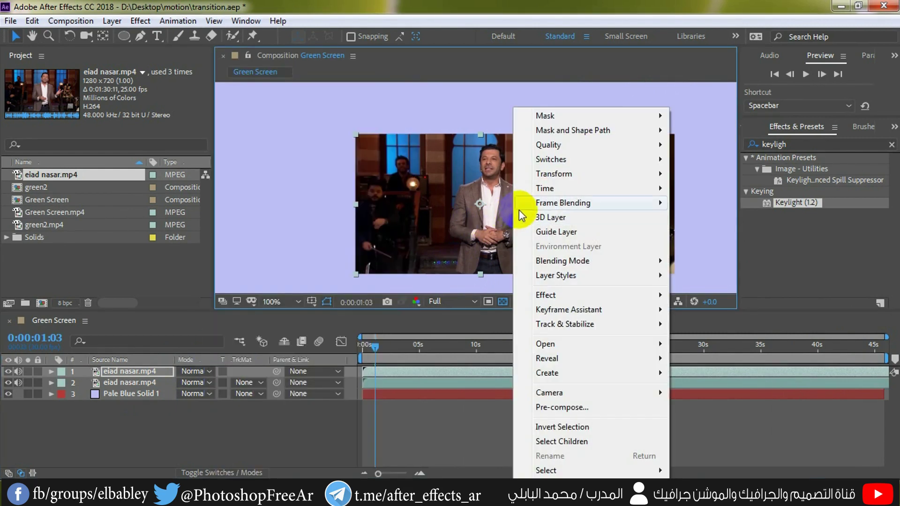
pyautogui.moveTo(562, 261)
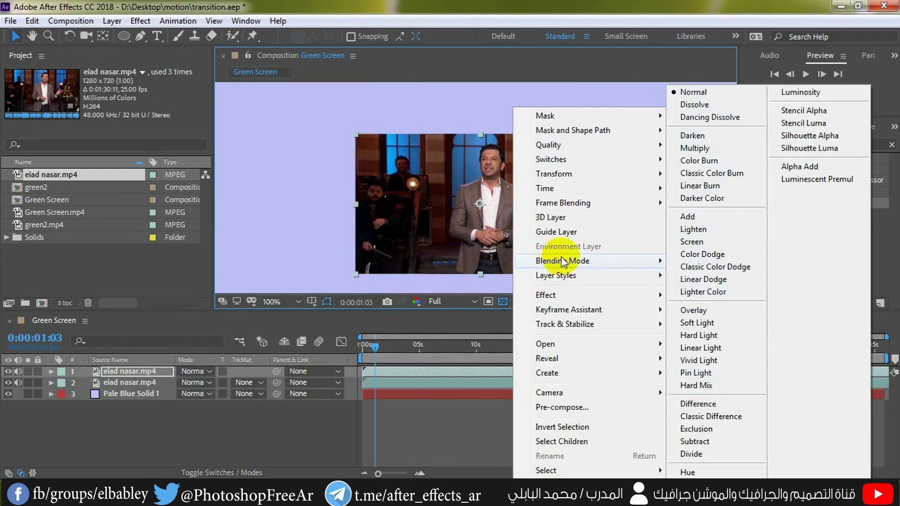
pyautogui.click(701, 216)
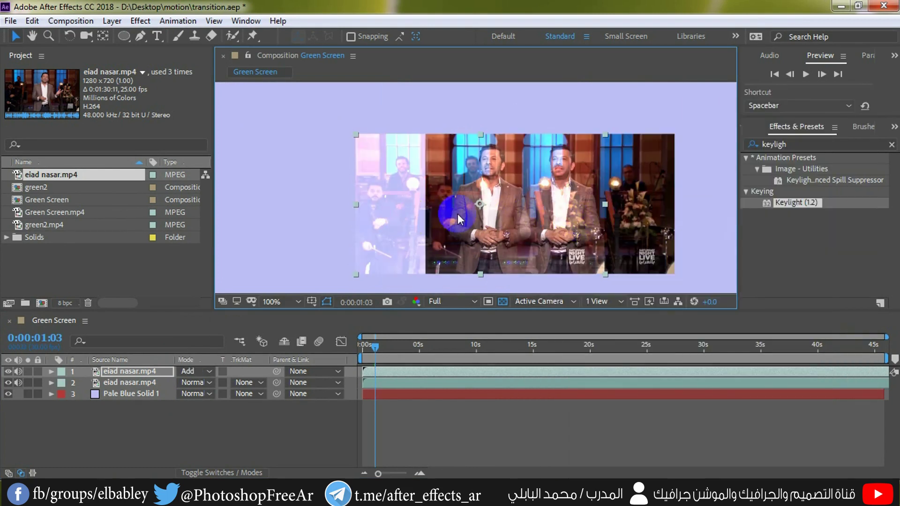
# Try Screen, then settle on Overlay for the top clip and play the composition.
pyautogui.rightClick(534, 216)
pyautogui.moveTo(577, 261)
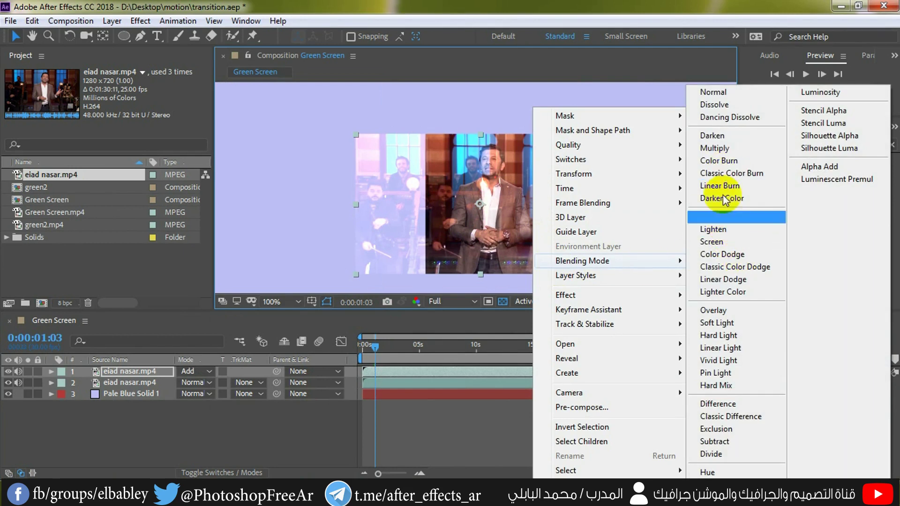
pyautogui.click(724, 242)
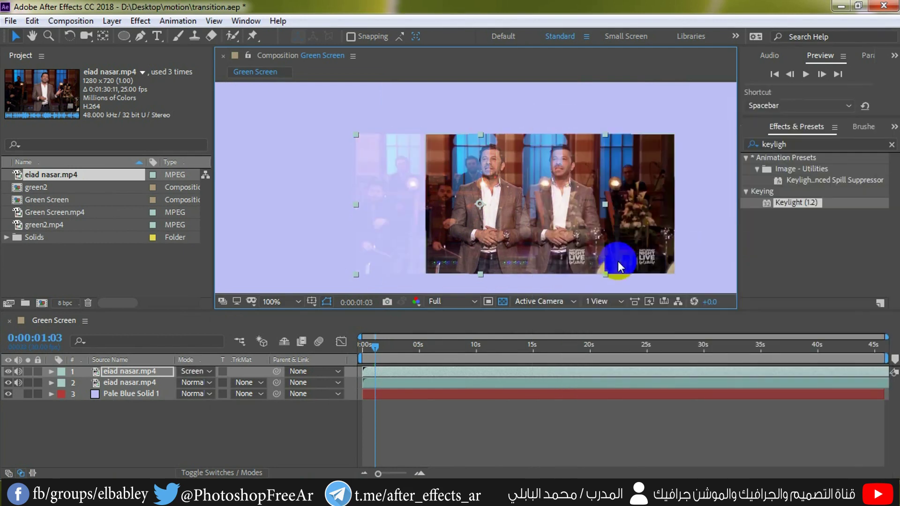
pyautogui.rightClick(516, 205)
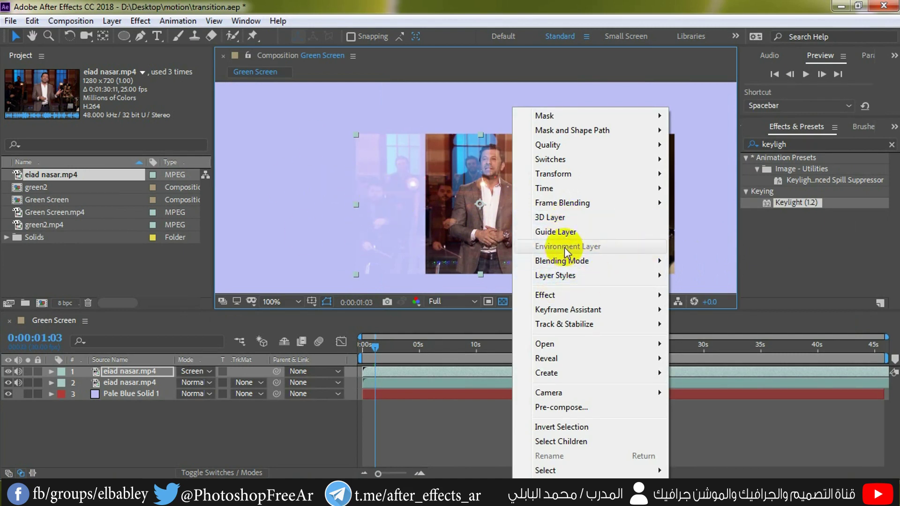
pyautogui.moveTo(579, 273)
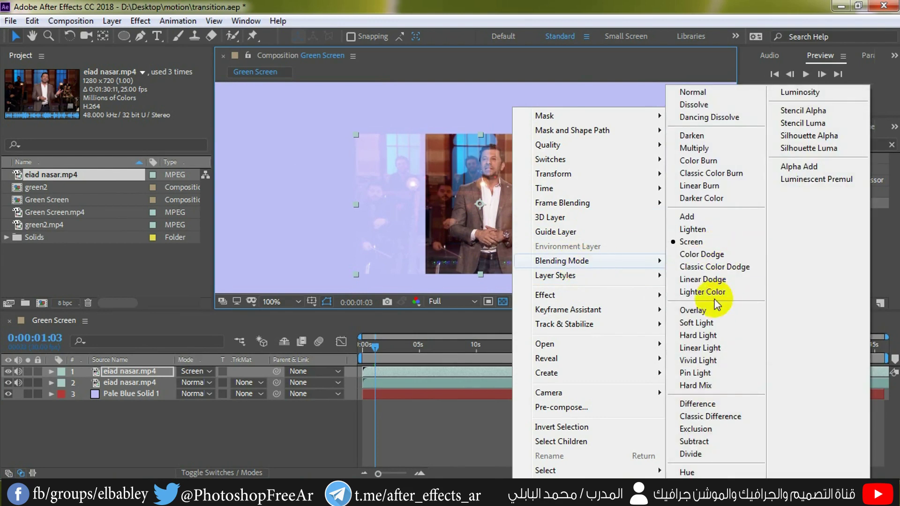
pyautogui.click(717, 311)
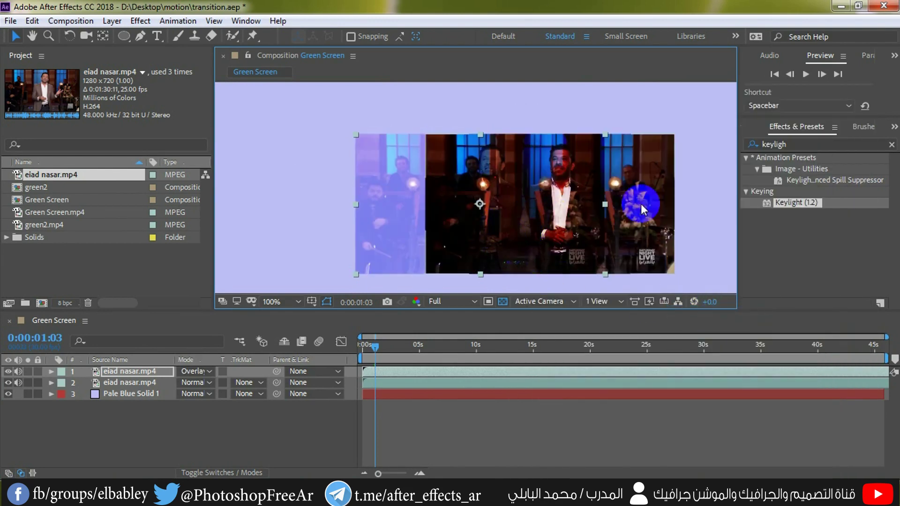
pyautogui.click(799, 76)
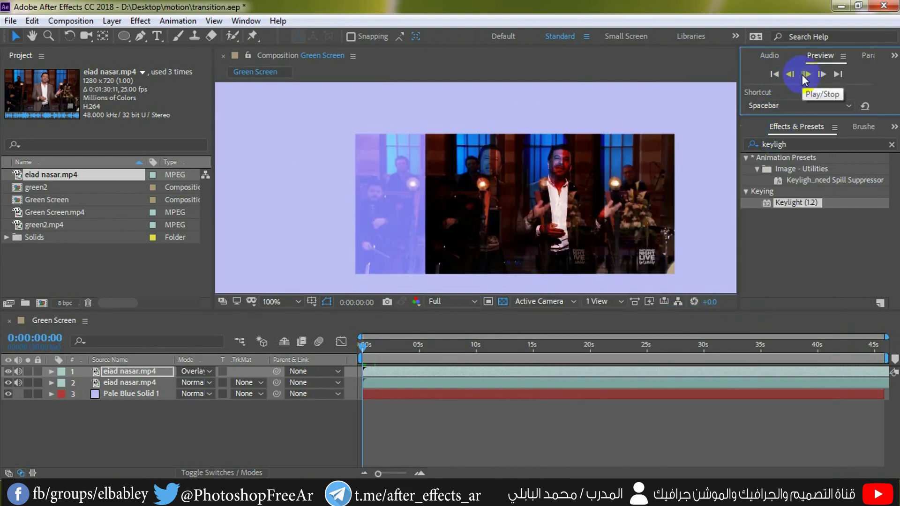
# Stop, rewind and replay the preview to judge the Overlay blend.
pyautogui.click(163, 359)
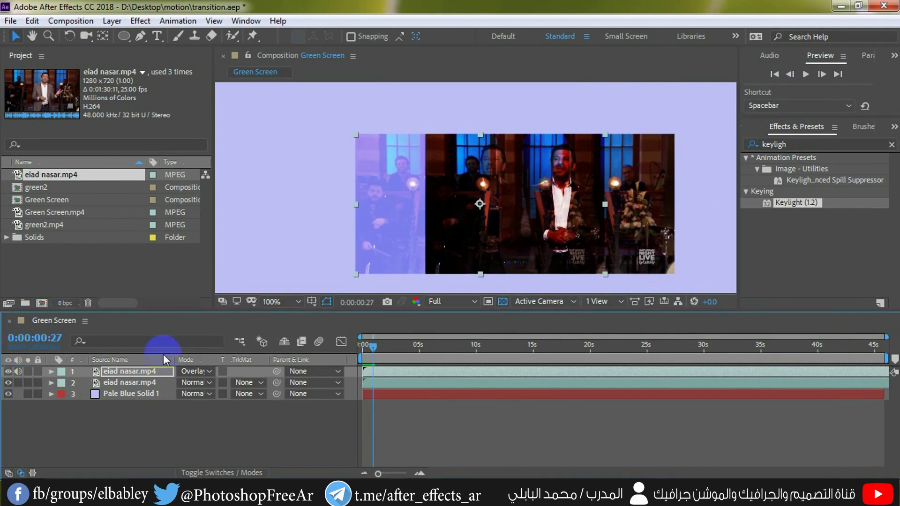
pyautogui.click(25, 383)
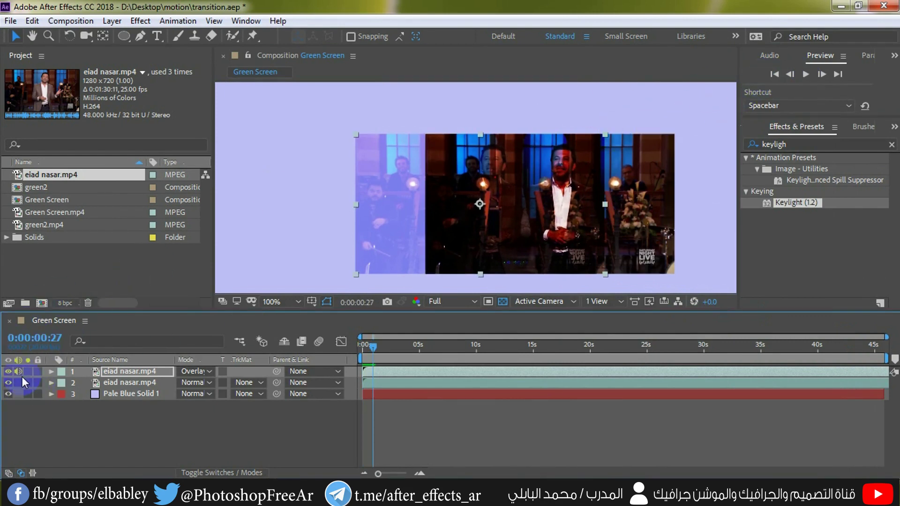
pyautogui.click(791, 75)
pyautogui.click(774, 75)
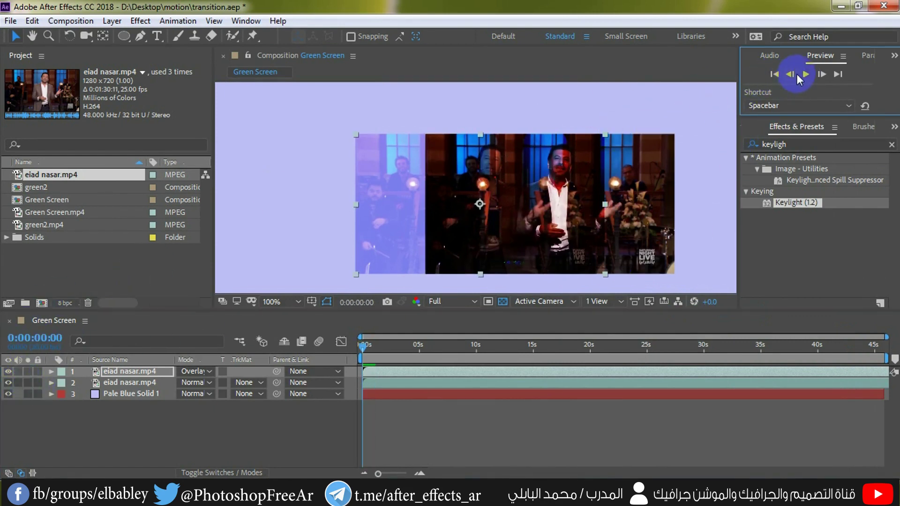
pyautogui.click(804, 75)
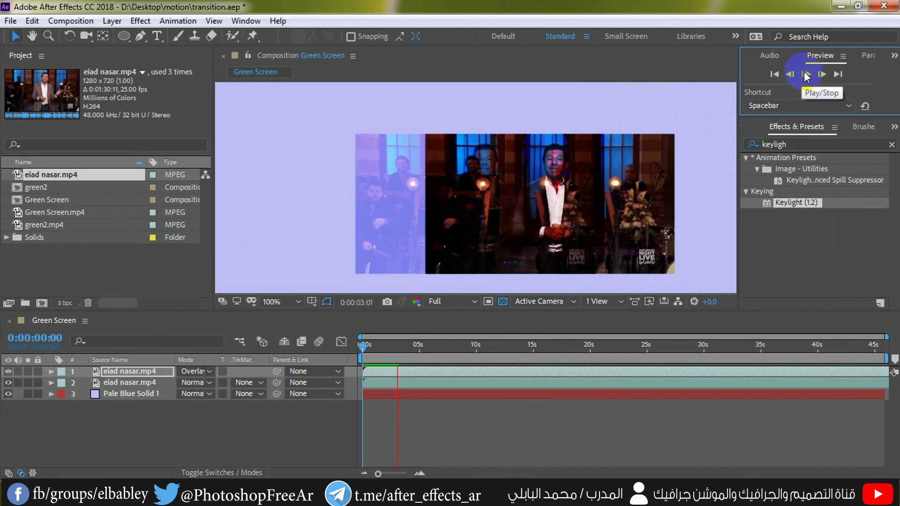
pyautogui.click(806, 75)
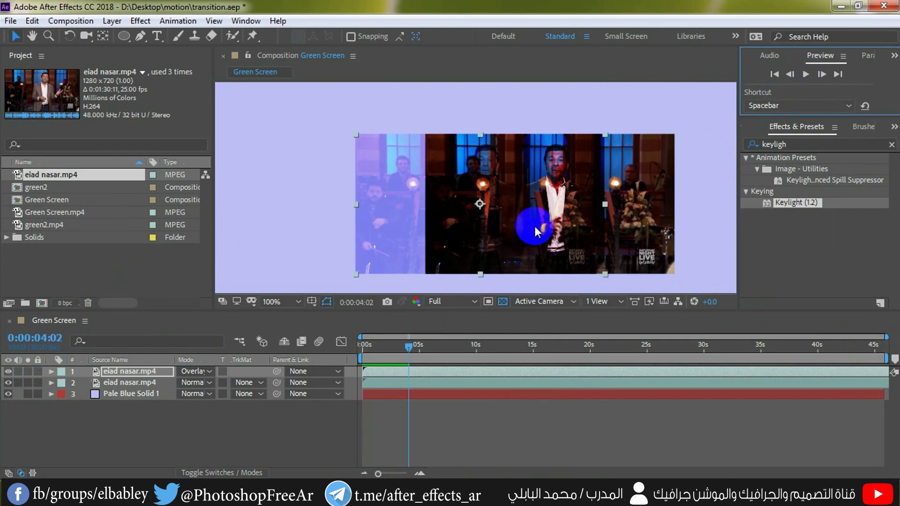
# Cycle the top clip's blend mode through Screen back to Normal.
pyautogui.press('space')
pyautogui.hotkey('shift', '-')
pyautogui.hotkey('shift', '-')
pyautogui.hotkey('shift', '-')
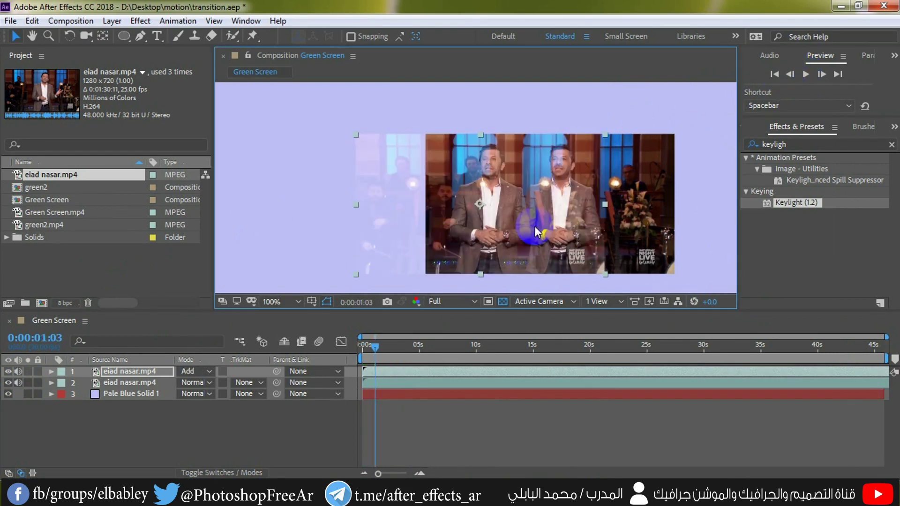
pyautogui.hotkey('shift', '-')
pyautogui.hotkey('shift', '-')
pyautogui.hotkey('shift', '-')
pyautogui.hotkey('shift', '-')
pyautogui.hotkey('shift', '-')
pyautogui.hotkey('shift', '-')
# Apply a Drop Shadow layer style to the top eiad nasar.mp4 copy.
pyautogui.rightClick(539, 234)
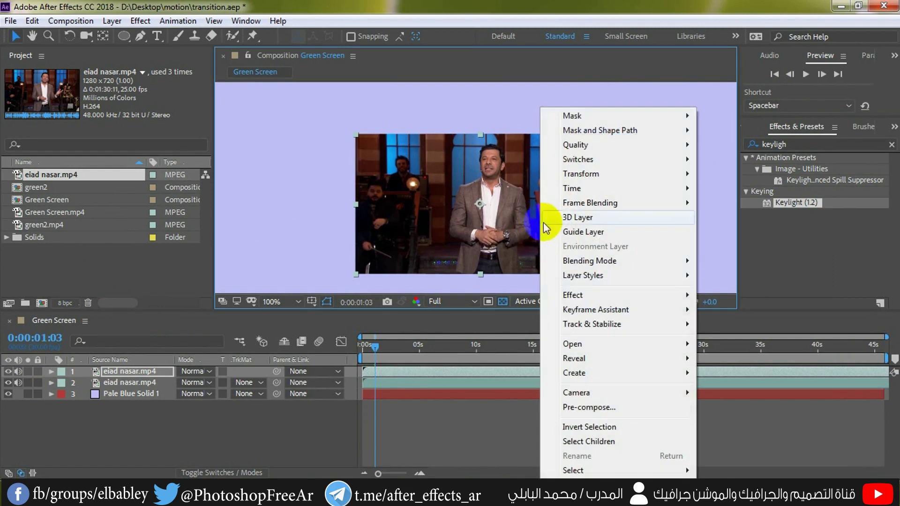
pyautogui.moveTo(576, 277)
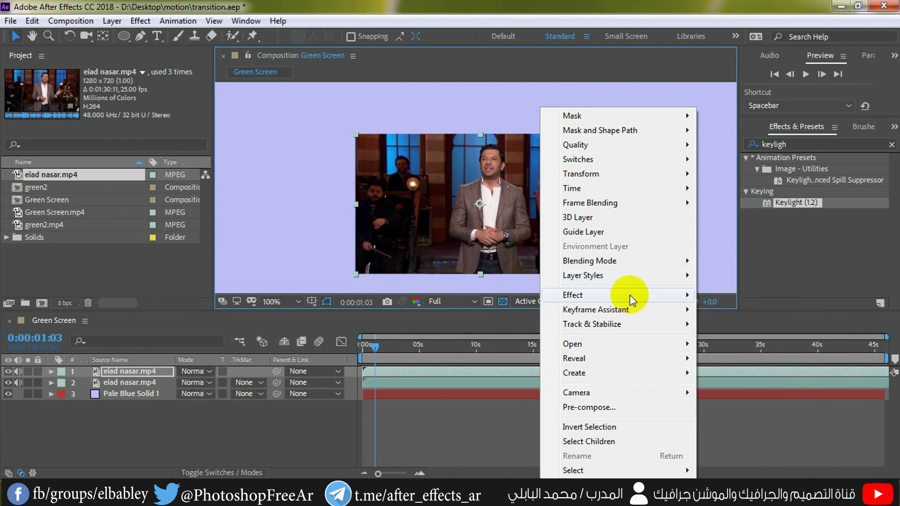
pyautogui.moveTo(626, 277)
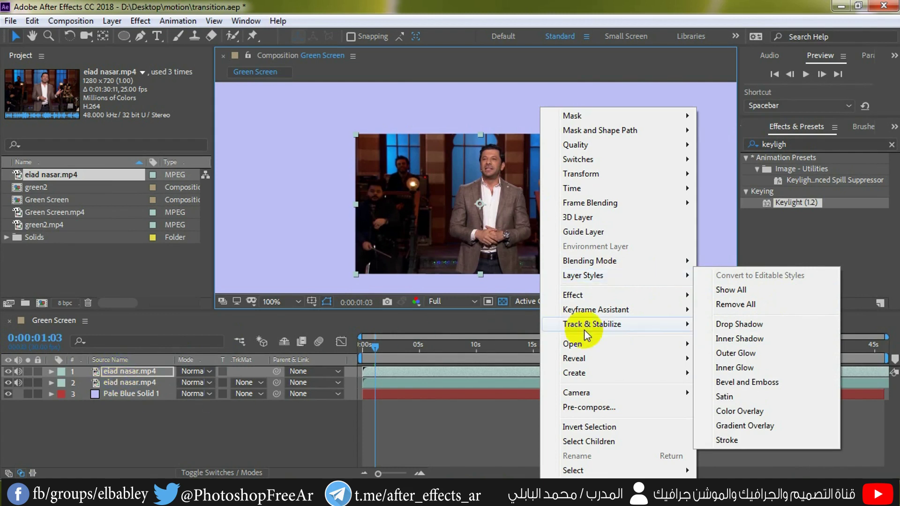
pyautogui.click(719, 326)
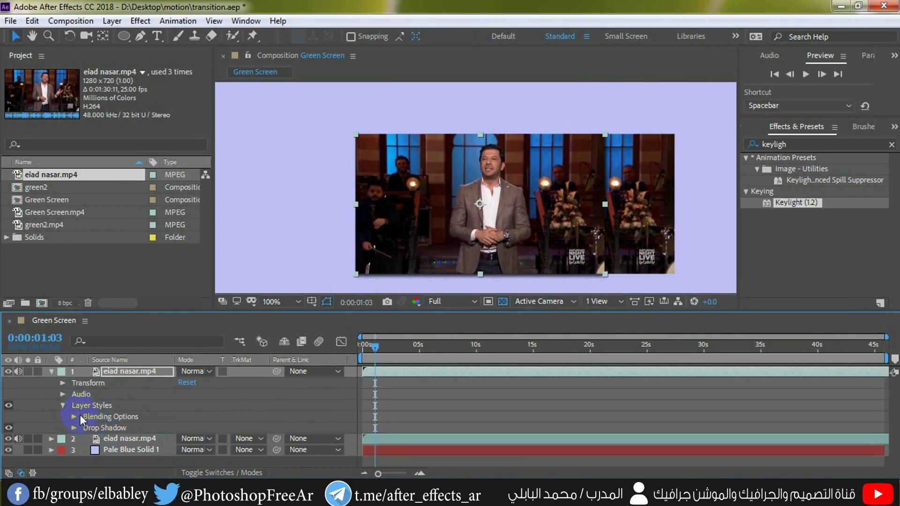
# Raise the top clip and set its Drop Shadow to distance 47, opacity 61%, size 35.
pyautogui.moveTo(544, 230)
pyautogui.mouseDown()
pyautogui.moveTo(624, 216)
pyautogui.moveTo(535, 215)
pyautogui.moveTo(598, 195)
pyautogui.mouseUp()
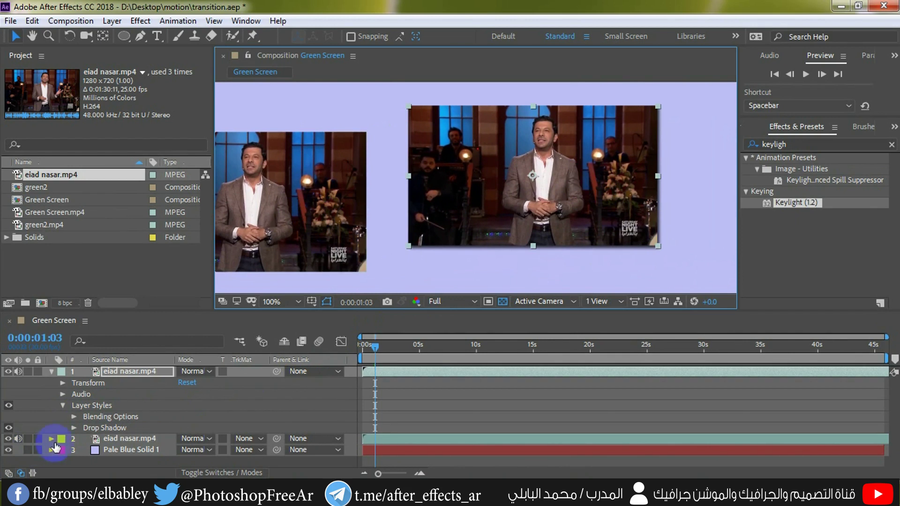
pyautogui.click(79, 427)
pyautogui.click(74, 427)
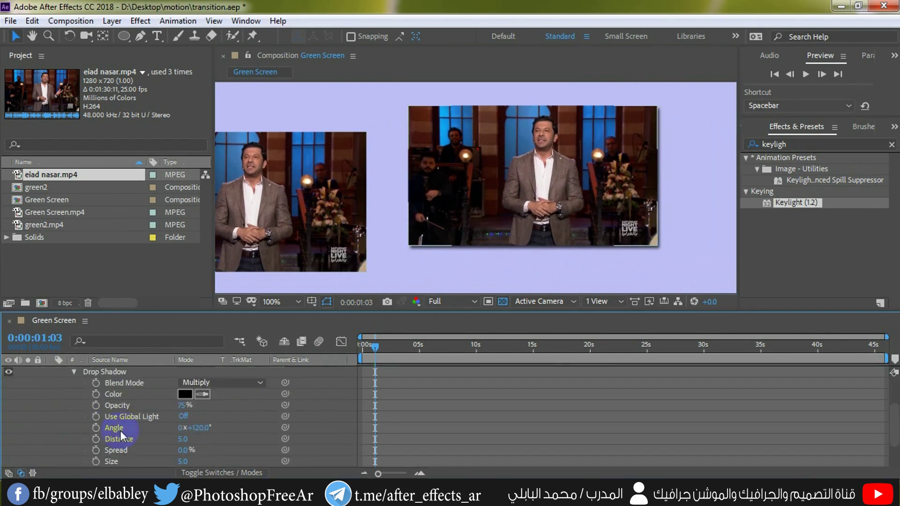
pyautogui.scroll(-4, 120, 430)
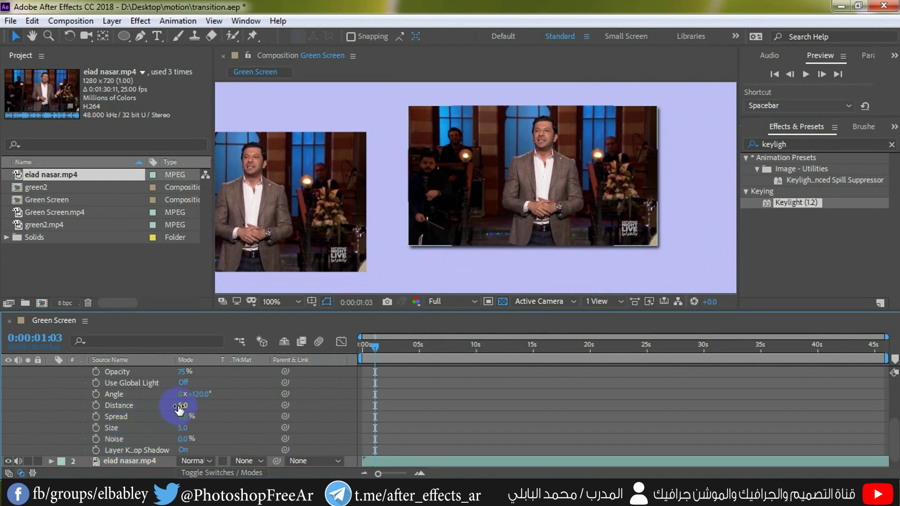
pyautogui.moveTo(181, 405)
pyautogui.mouseDown()
pyautogui.moveTo(219, 407)
pyautogui.moveTo(207, 405)
pyautogui.mouseUp()
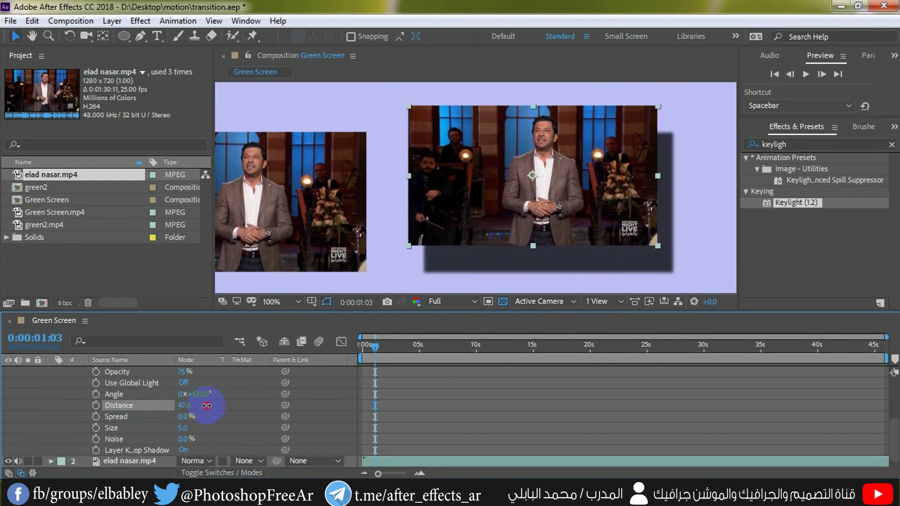
pyautogui.moveTo(183, 372); pyautogui.dragTo(170, 375)
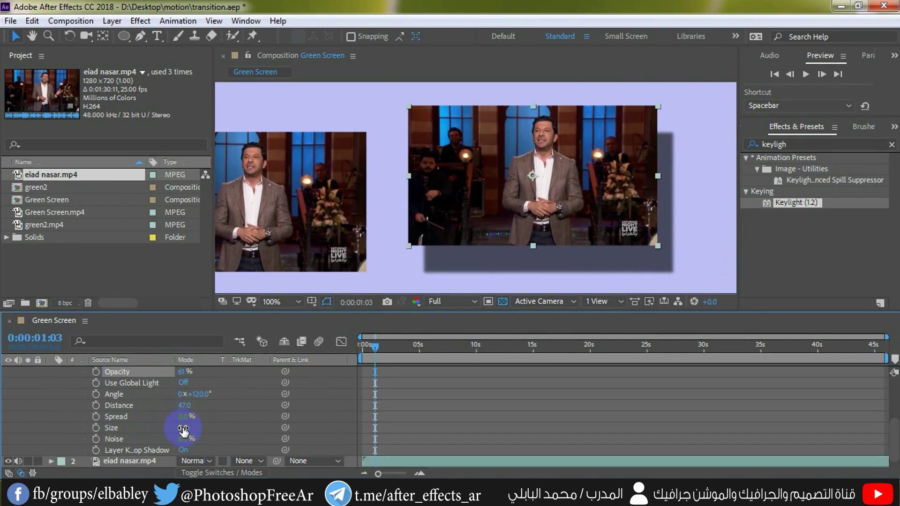
pyautogui.moveTo(183, 430)
pyautogui.mouseDown()
pyautogui.moveTo(203, 430)
pyautogui.moveTo(187, 439)
pyautogui.mouseUp()
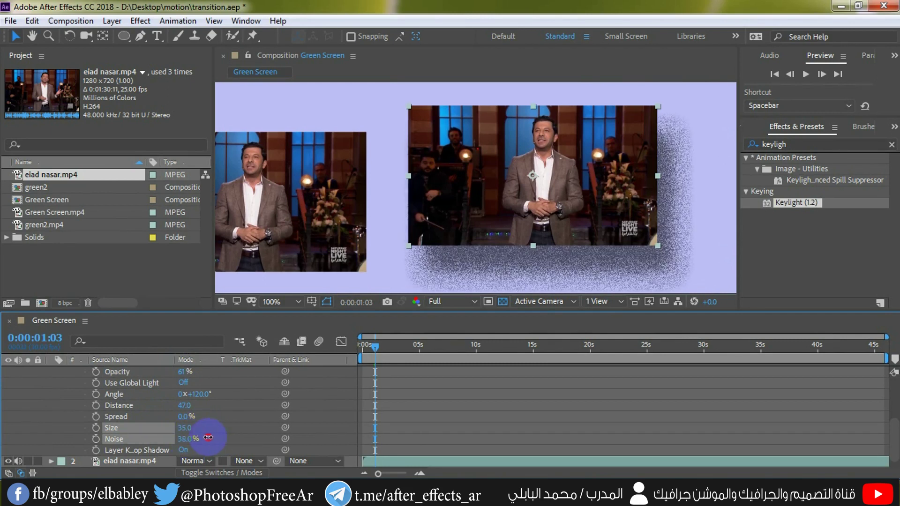
pyautogui.scroll(3, 160, 414)
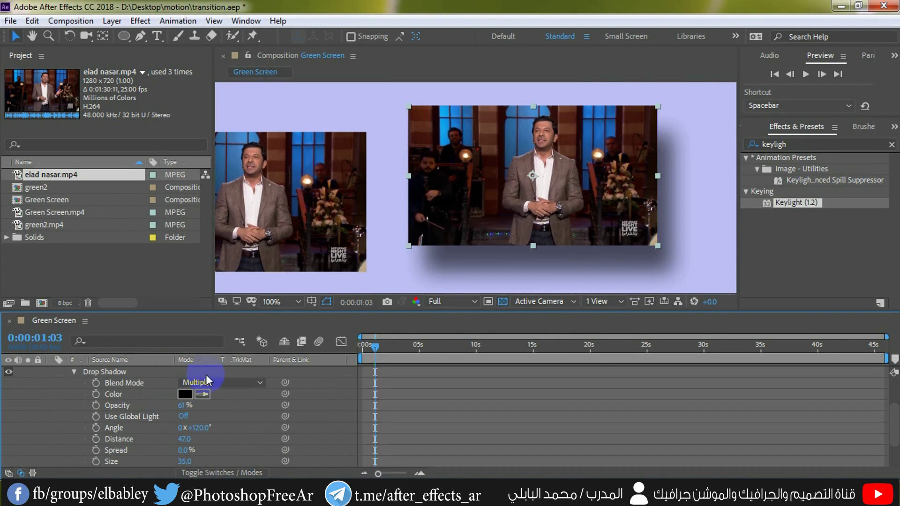
# Add a Bevel and Emboss layer style to the left clip and expand its settings.
pyautogui.rightClick(351, 223)
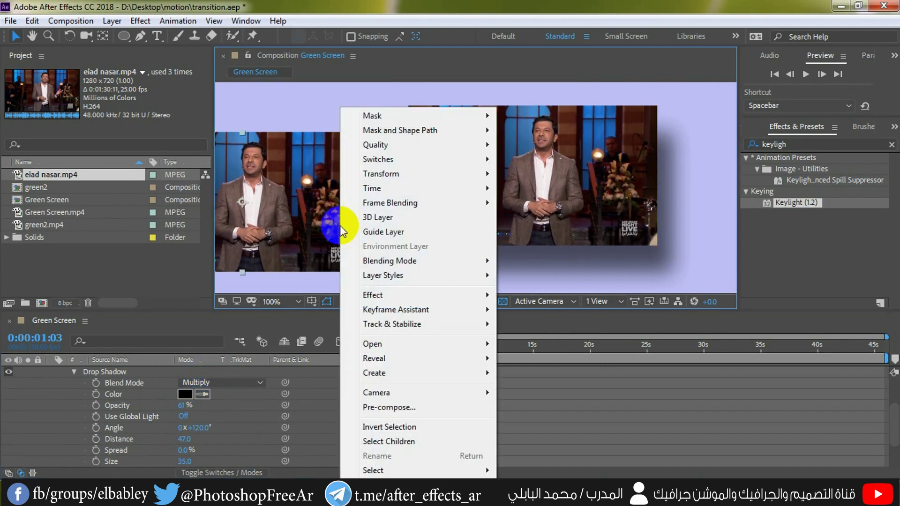
pyautogui.moveTo(432, 277)
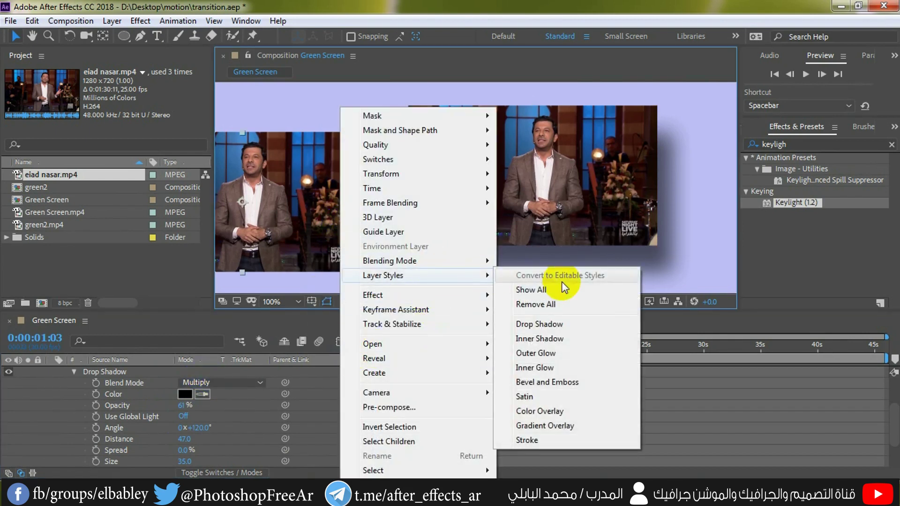
pyautogui.click(548, 383)
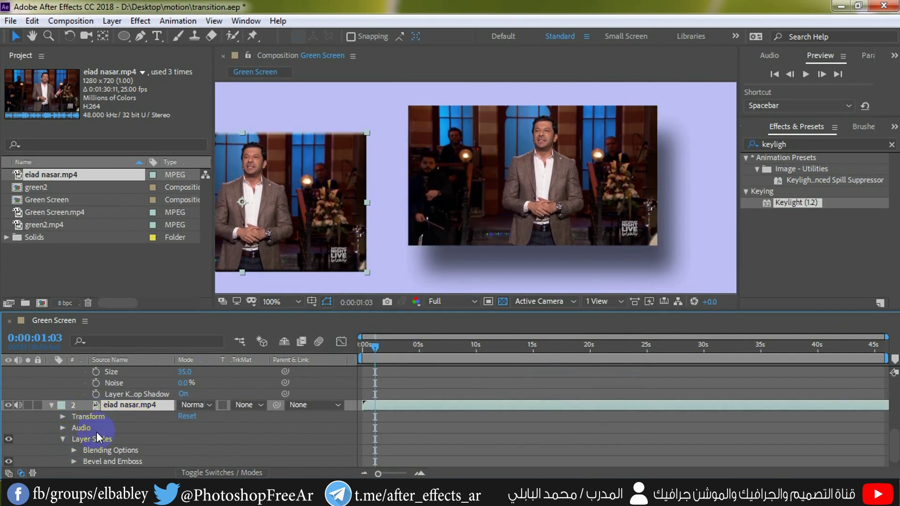
pyautogui.scroll(-1, 91, 435)
pyautogui.click(73, 450)
pyautogui.scroll(-3, 131, 466)
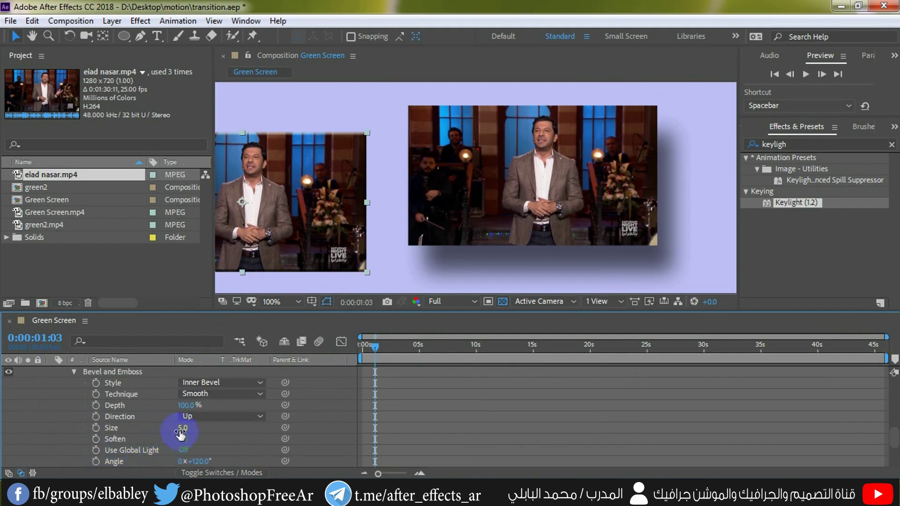
pyautogui.moveTo(183, 428); pyautogui.dragTo(197, 428)
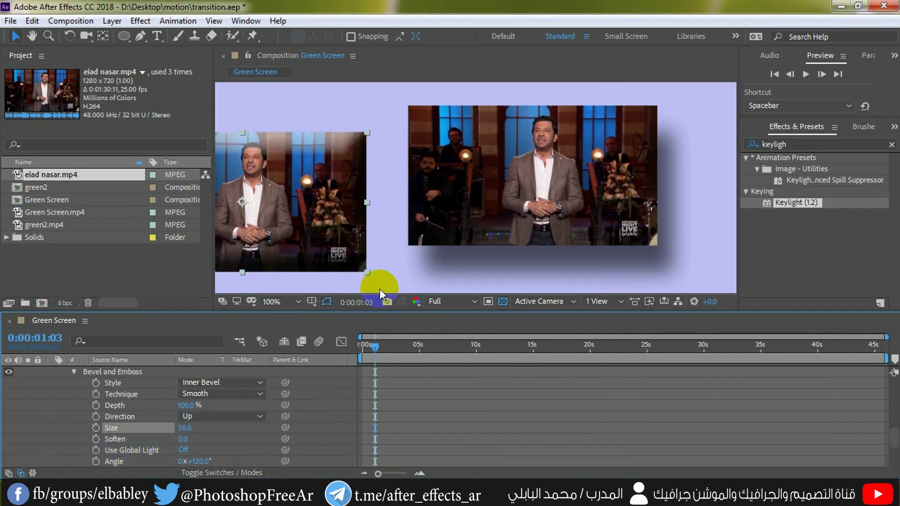
# Set the Inner Bevel's size to 18 and its lighting angle to 141°.
pyautogui.press('h')
pyautogui.moveTo(251, 224); pyautogui.dragTo(385, 226)
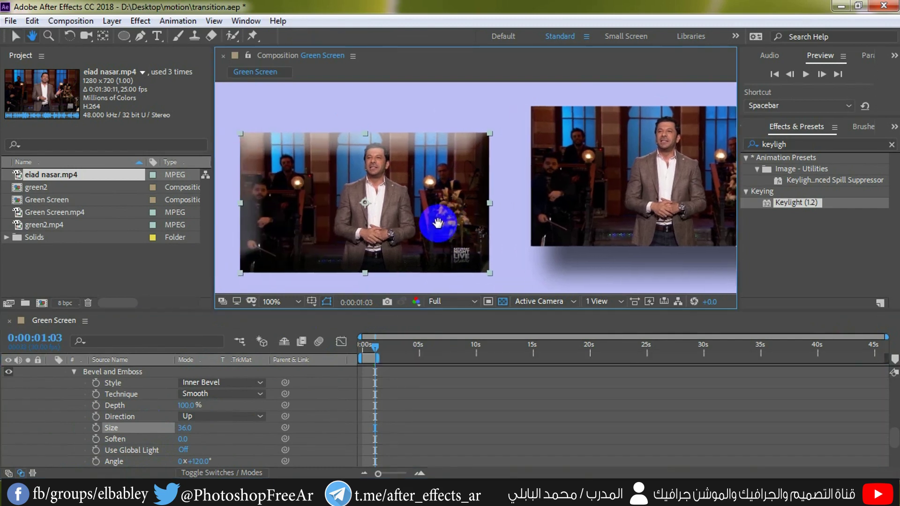
pyautogui.moveTo(181, 428)
pyautogui.mouseDown()
pyautogui.moveTo(169, 428)
pyautogui.moveTo(198, 441)
pyautogui.moveTo(186, 462)
pyautogui.mouseUp()
pyautogui.scroll(-3, 180, 456)
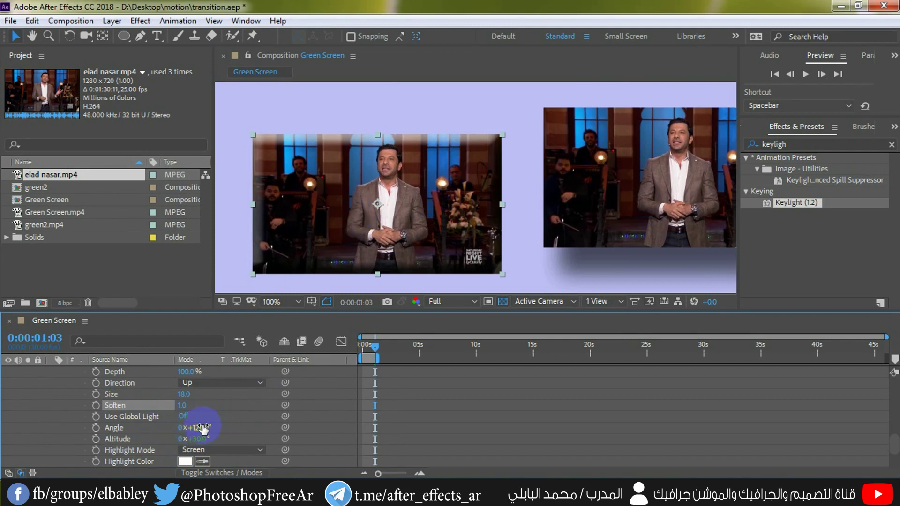
pyautogui.moveTo(200, 429); pyautogui.dragTo(218, 454)
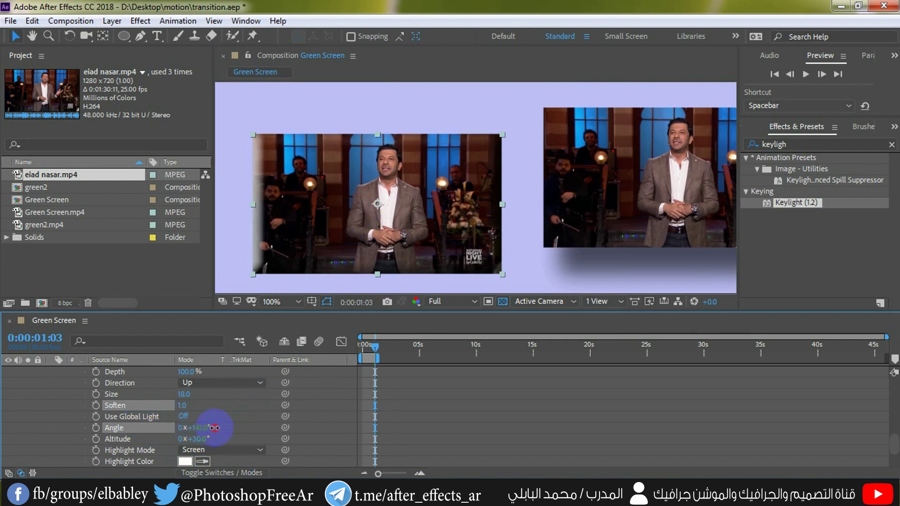
pyautogui.scroll(3, 221, 426)
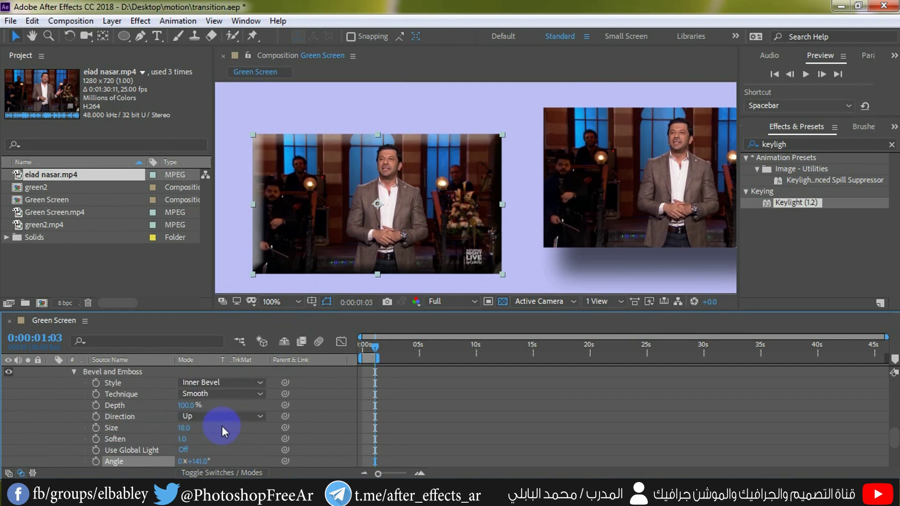
pyautogui.scroll(5, 223, 426)
pyautogui.scroll(3, 186, 435)
# Add a Stroke layer style to the left clip.
pyautogui.rightClick(437, 218)
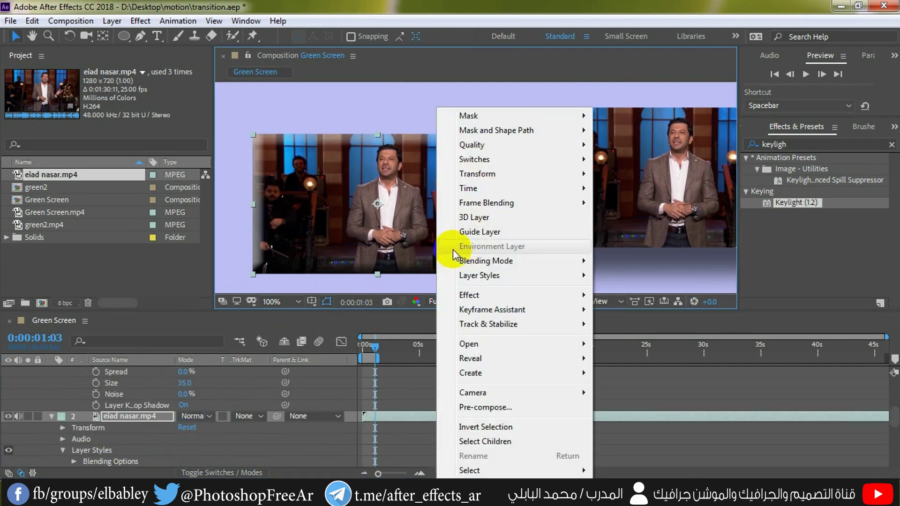
pyautogui.moveTo(486, 265)
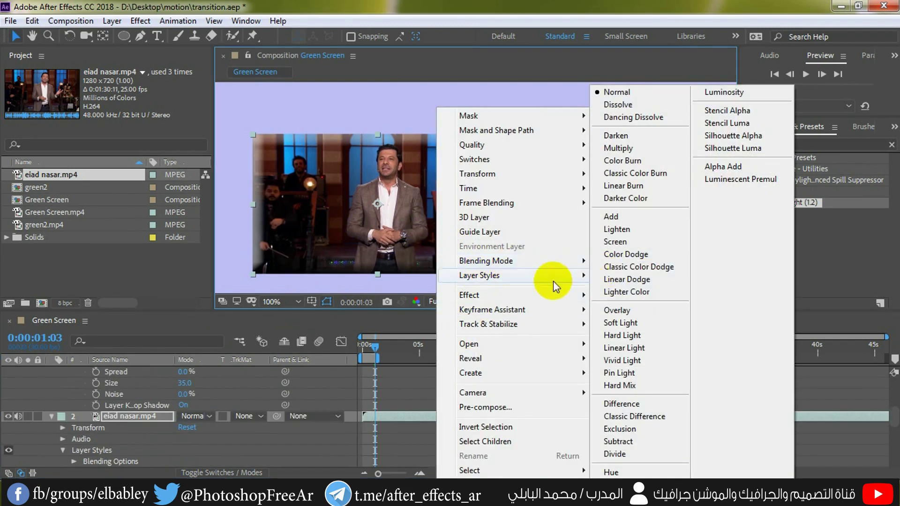
pyautogui.moveTo(525, 277)
pyautogui.click(644, 443)
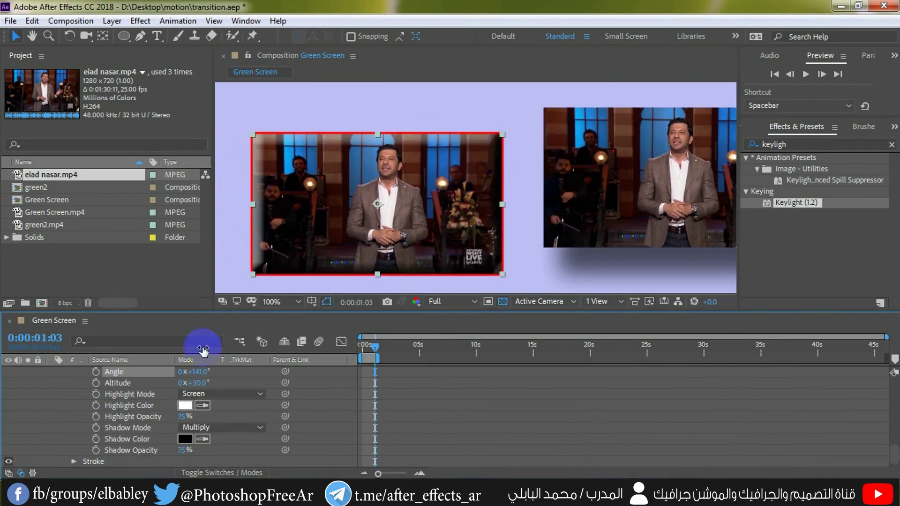
# Thicken the red stroke to about size 11.5 and duplicate the clip layer.
pyautogui.scroll(2, 103, 396)
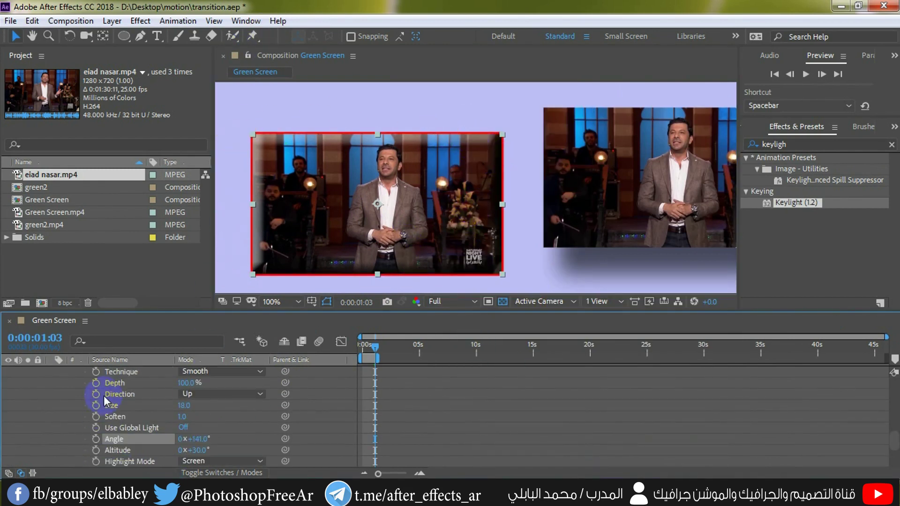
pyautogui.scroll(-2, 106, 432)
pyautogui.scroll(-1, 101, 443)
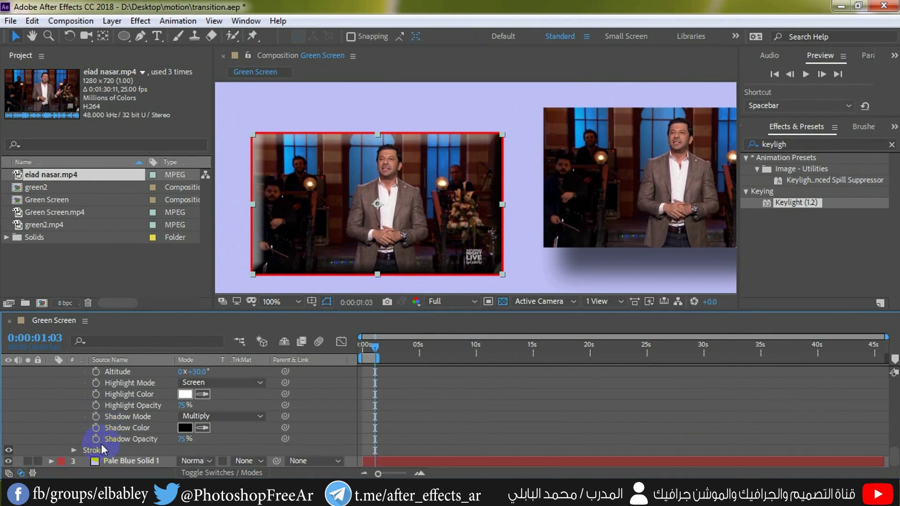
pyautogui.click(74, 450)
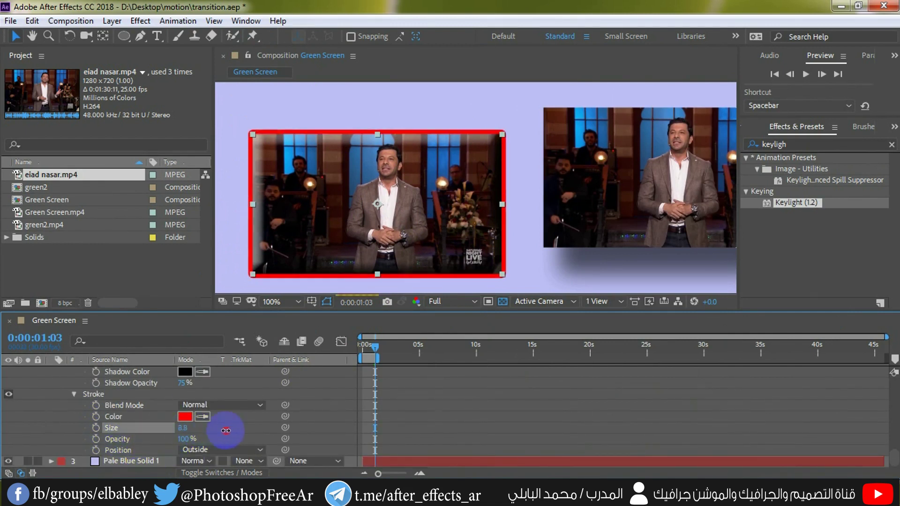
pyautogui.moveTo(182, 429); pyautogui.dragTo(237, 428)
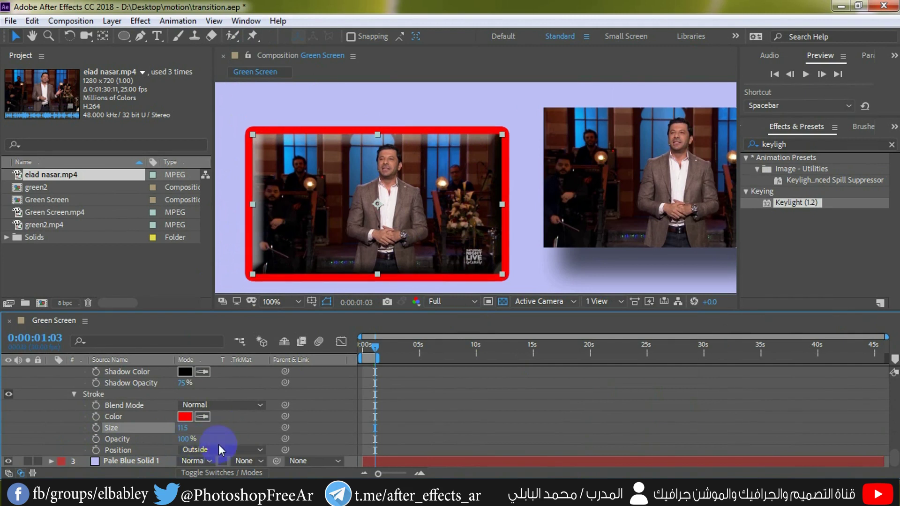
pyautogui.scroll(5, 201, 436)
pyautogui.scroll(3, 197, 434)
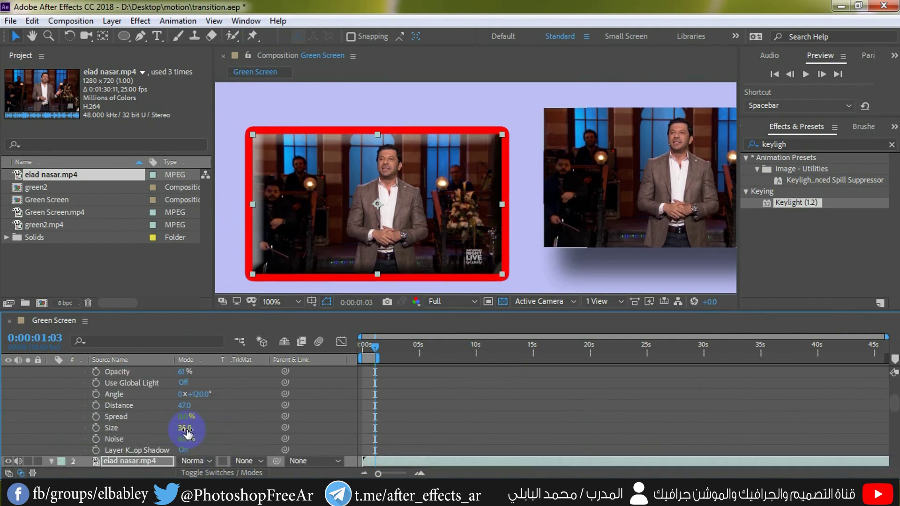
pyautogui.scroll(3, 187, 429)
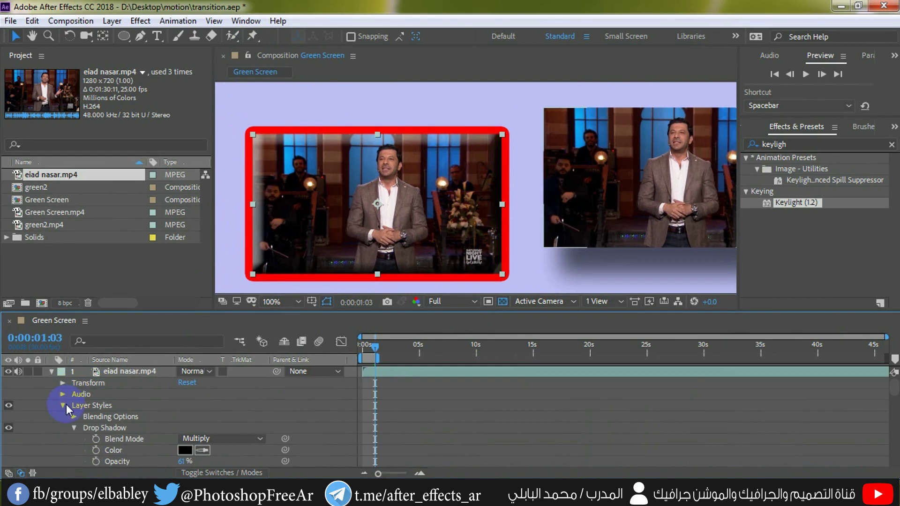
pyautogui.hotkey('ctrl', 'd')
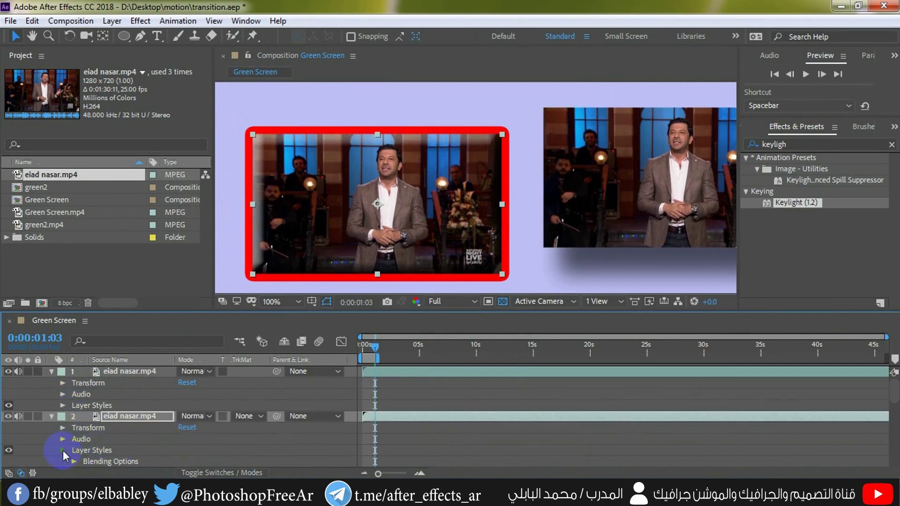
# Delete the Layer Styles from layers 1 and 2, then drag the left clip up-left.
pyautogui.click(63, 451)
pyautogui.click(91, 450)
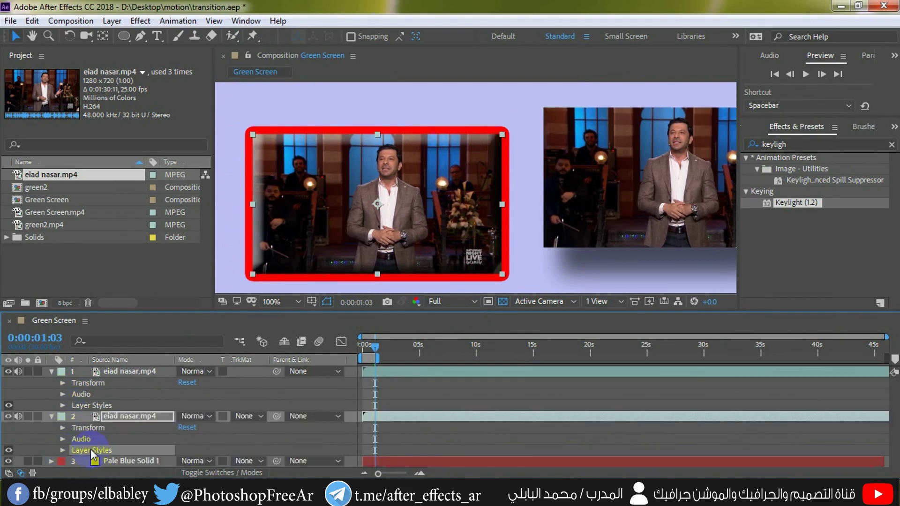
pyautogui.press('Delete')
pyautogui.click(79, 406)
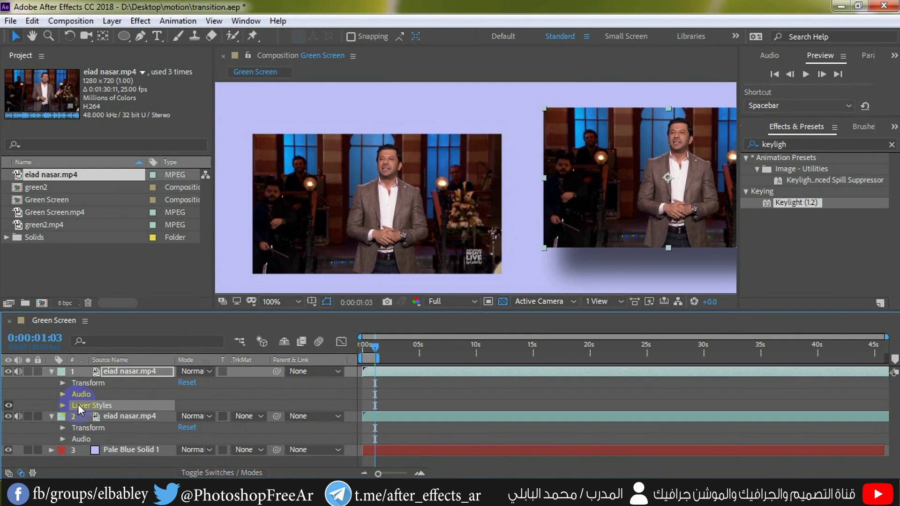
pyautogui.press('Delete')
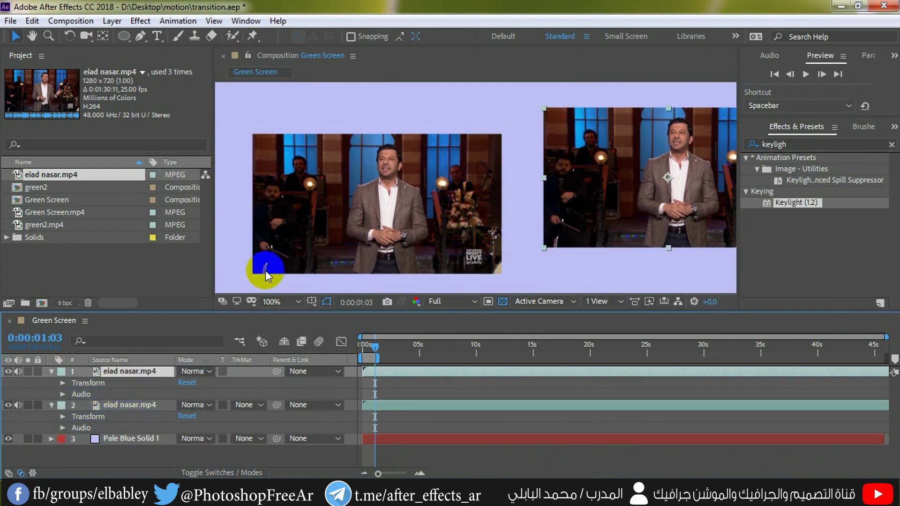
pyautogui.click(455, 212)
pyautogui.moveTo(453, 220); pyautogui.dragTo(435, 192)
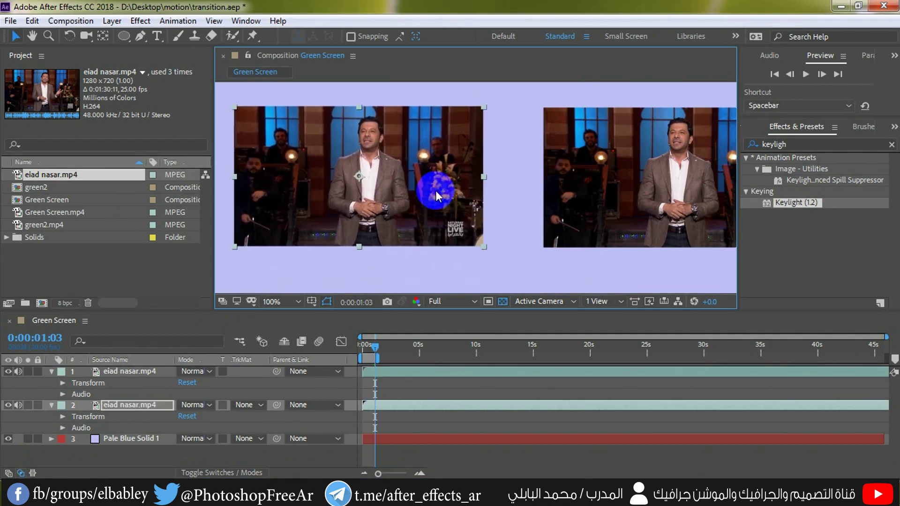
pyautogui.click(51, 372)
pyautogui.click(50, 383)
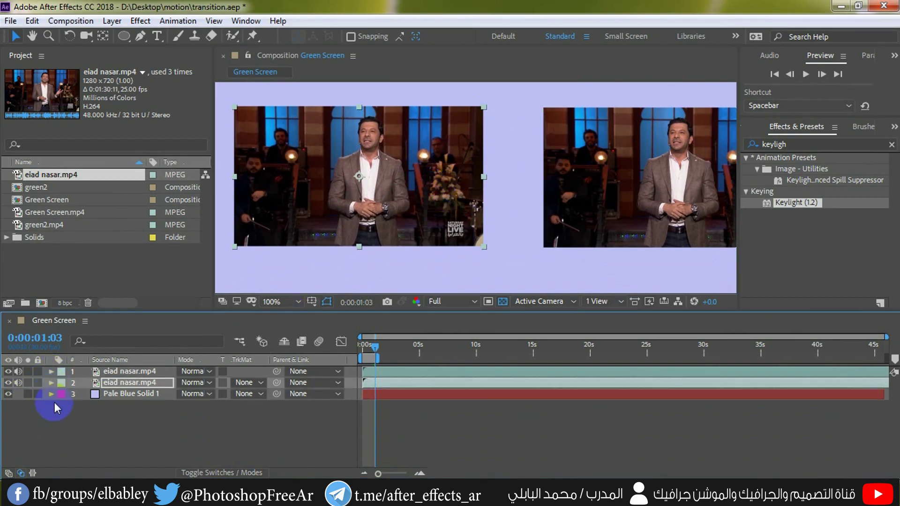
pyautogui.click(120, 427)
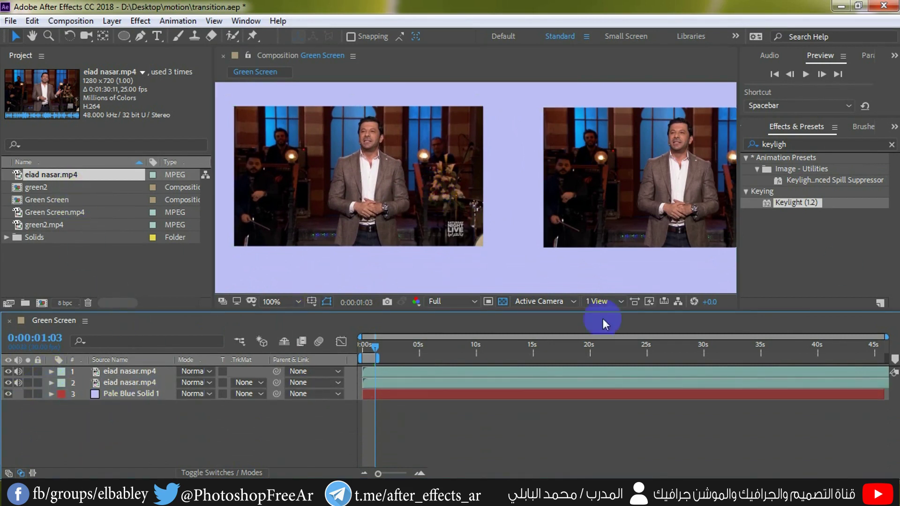
pyautogui.moveTo(799, 207); pyautogui.dragTo(664, 208)
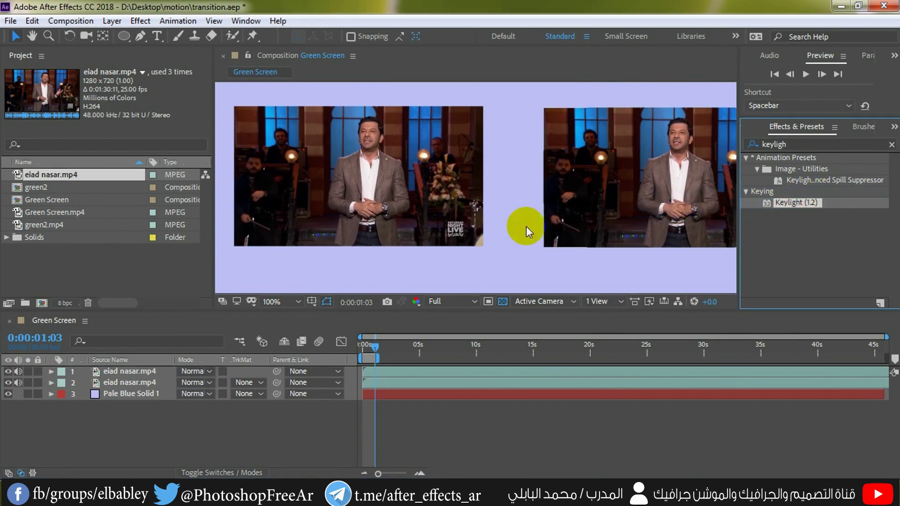
pyautogui.moveTo(664, 207); pyautogui.dragTo(94, 433)
pyautogui.scroll(-2, 516, 145)
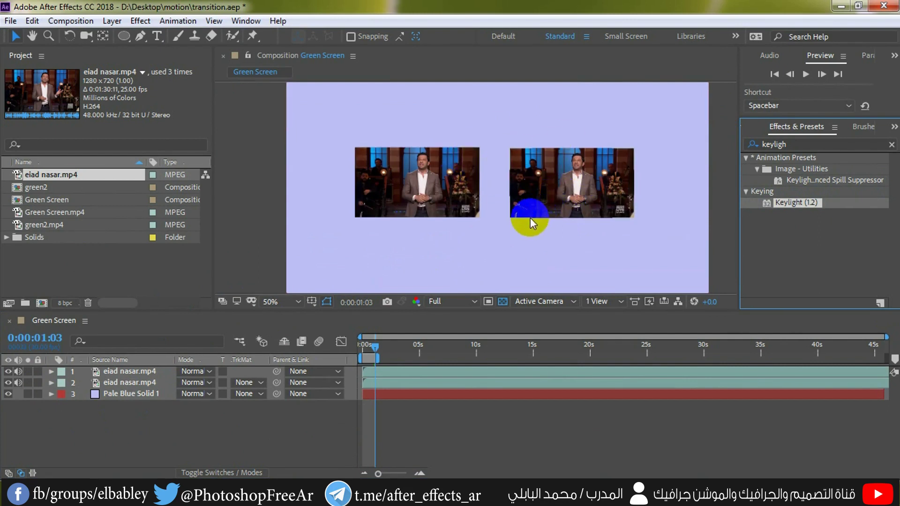
pyautogui.click(557, 217)
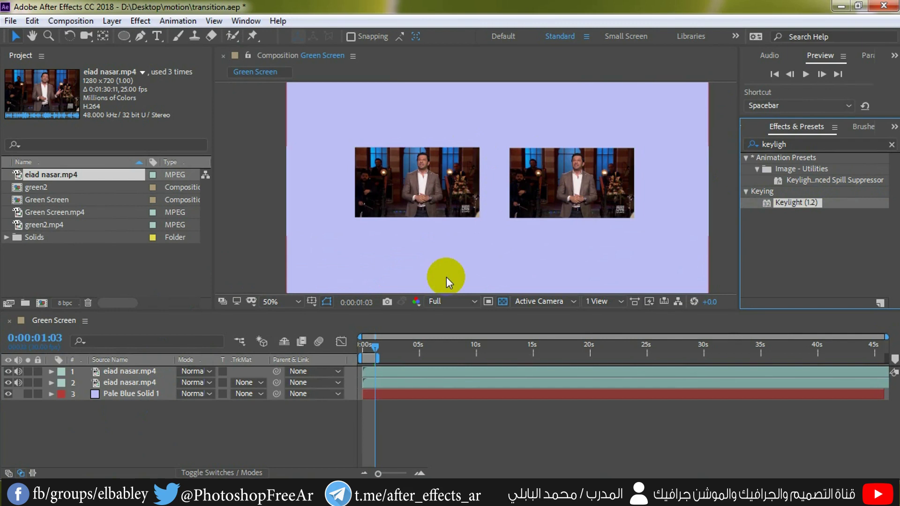
pyautogui.click(269, 187)
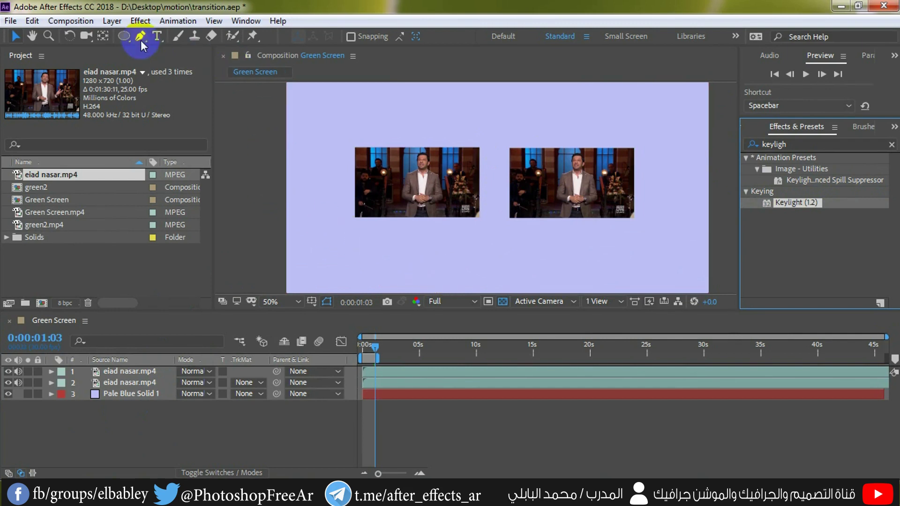
# Add a new empty text layer from the Layer menu.
pyautogui.click(121, 23)
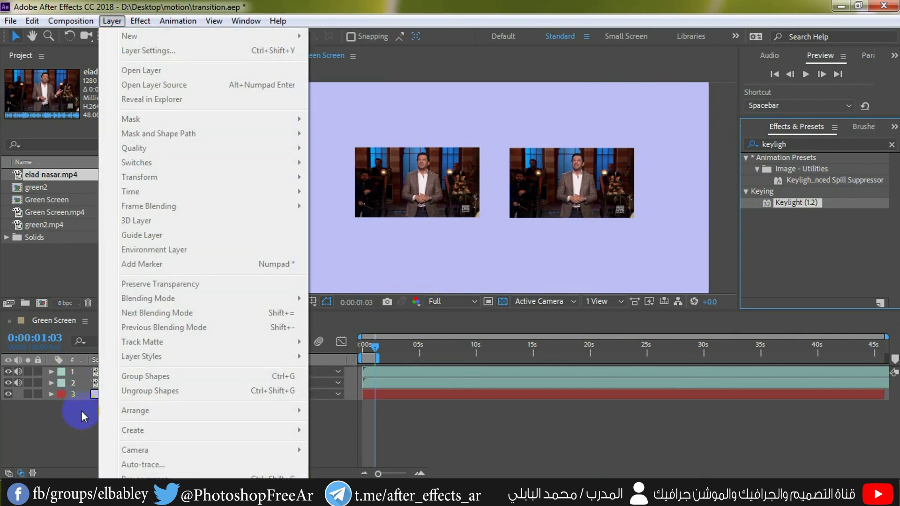
pyautogui.click(69, 386)
pyautogui.click(113, 21)
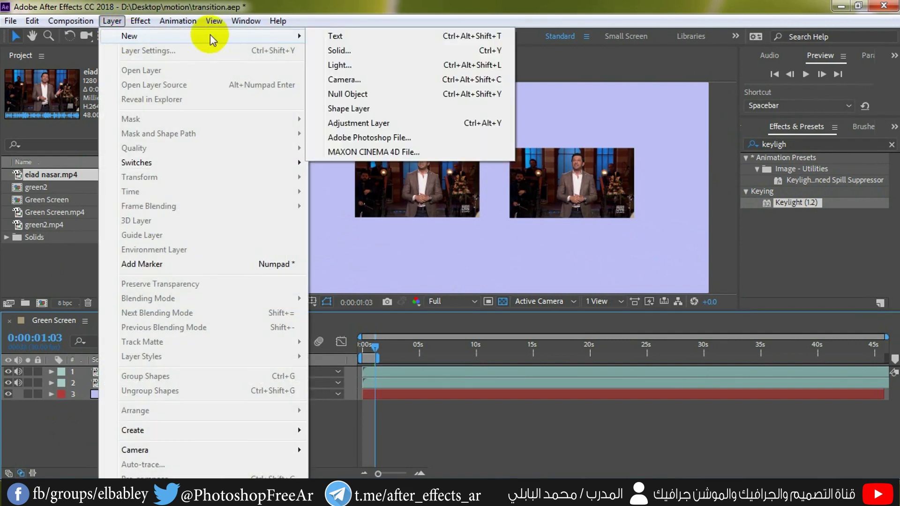
pyautogui.click(246, 21)
pyautogui.click(112, 21)
pyautogui.moveTo(130, 36)
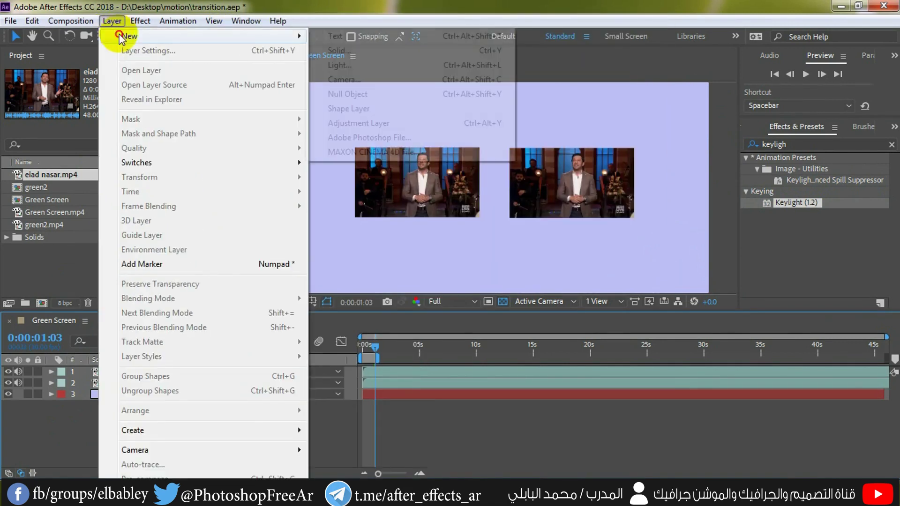
pyautogui.click(335, 38)
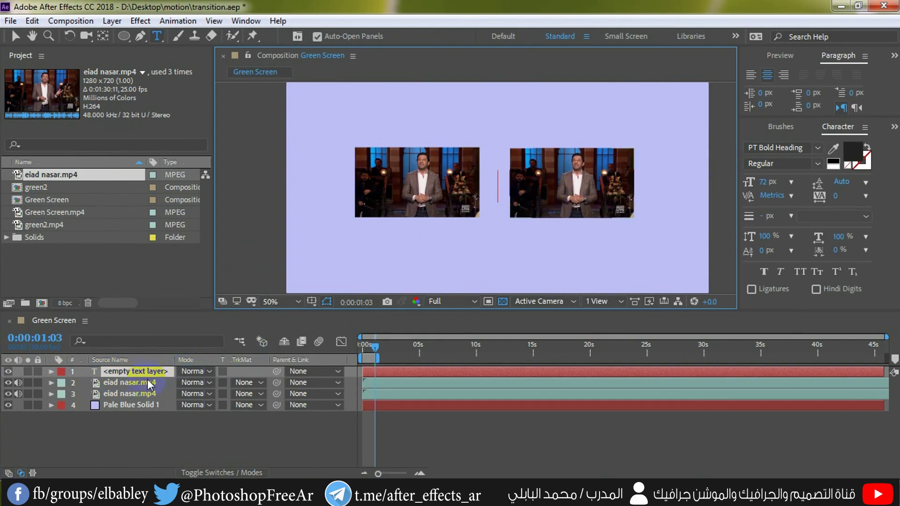
# Add a shape layer, then delete Shape Layer 1 and the empty text layer.
pyautogui.click(112, 21)
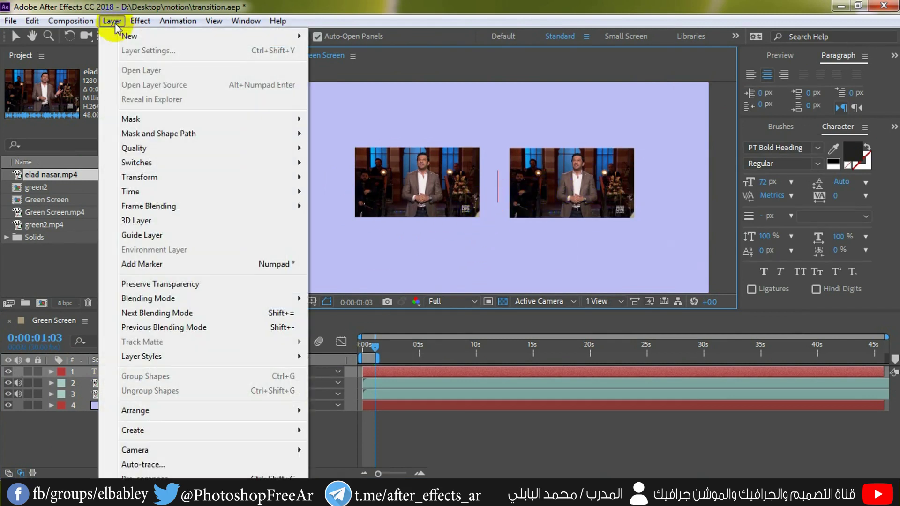
pyautogui.moveTo(234, 36)
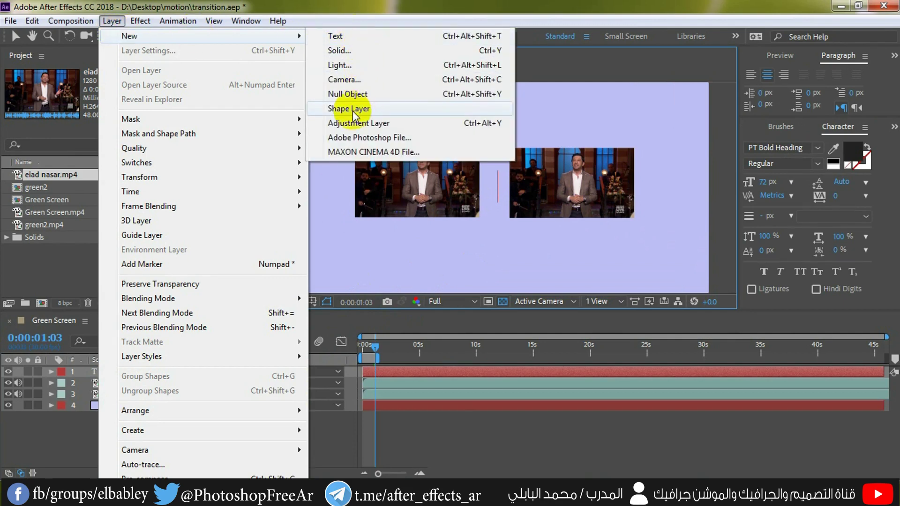
pyautogui.click(349, 109)
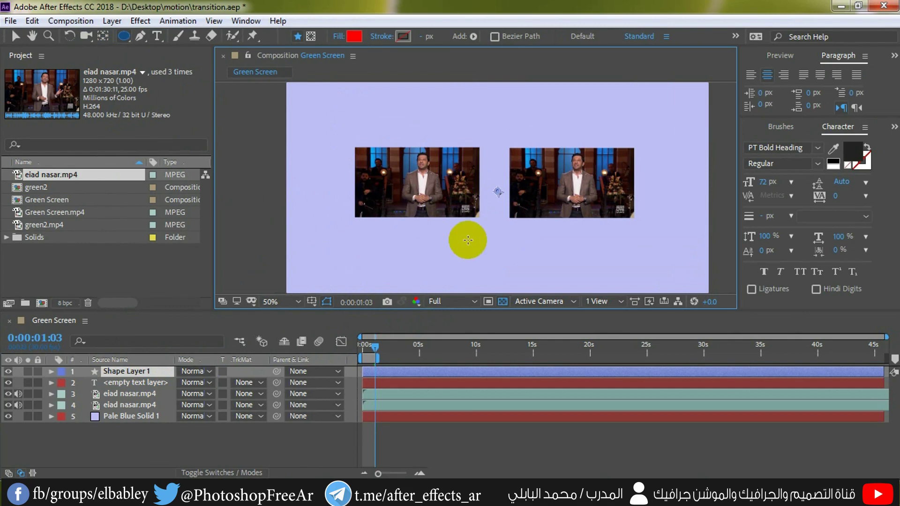
pyautogui.click(120, 382)
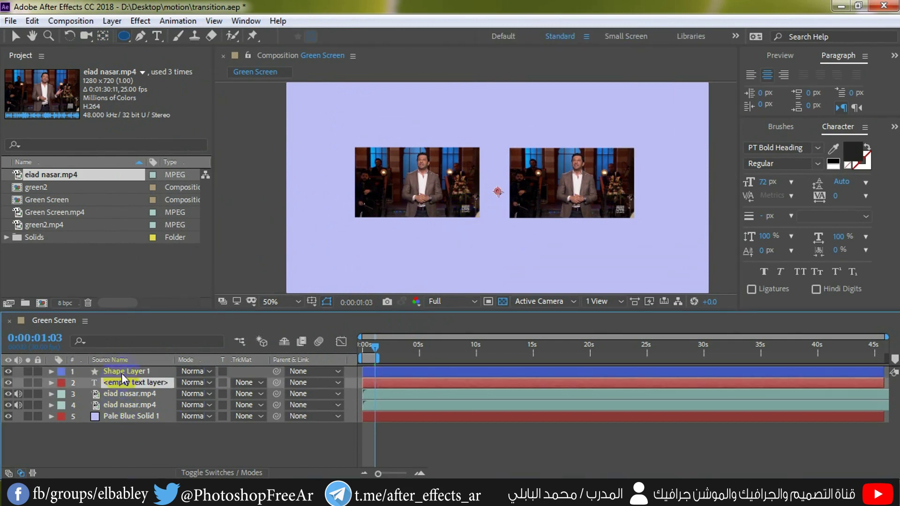
pyautogui.keyDown('shift'); pyautogui.click(121, 373); pyautogui.keyUp('shift')
pyautogui.press('Delete')
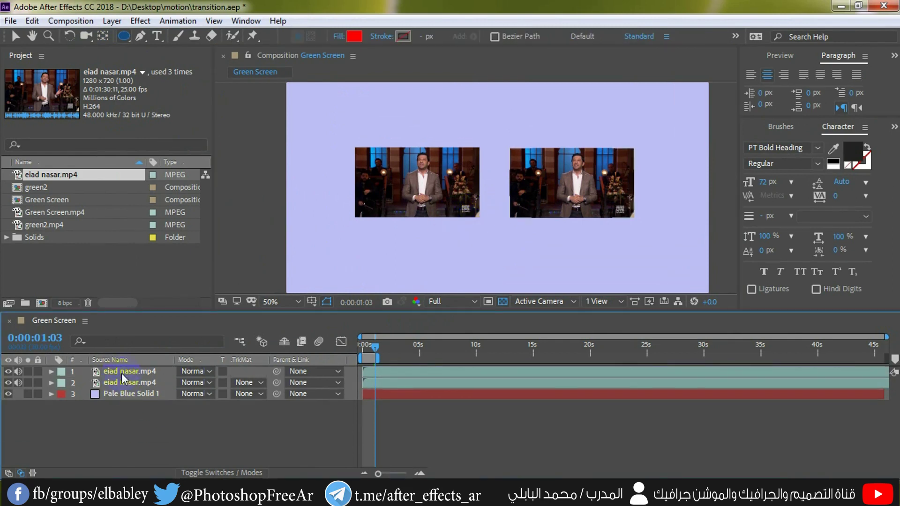
# Add a new adjustment layer to the Green Screen comp from the Layer > New menu.
pyautogui.click(112, 21)
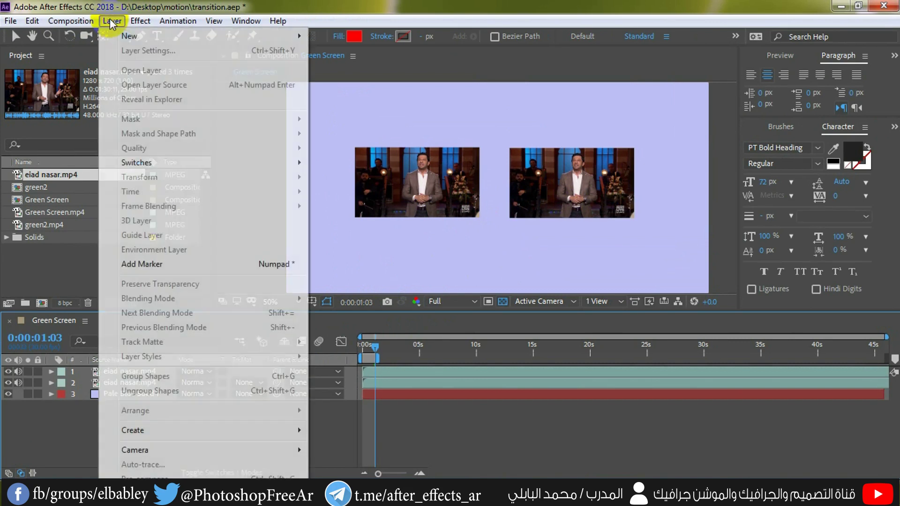
pyautogui.moveTo(135, 36)
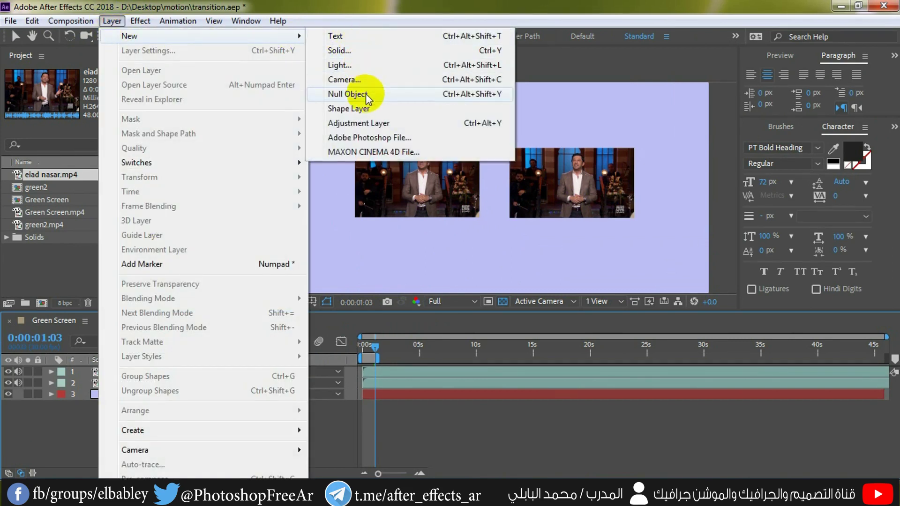
pyautogui.click(350, 124)
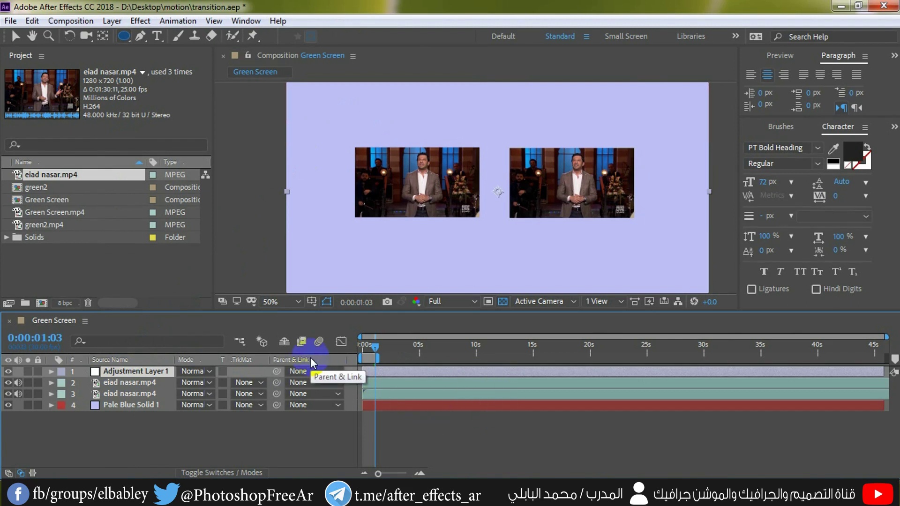
# In Effects & Presets, clear the old 'keylight' search and expand the Color Correction category.
pyautogui.click(894, 128)
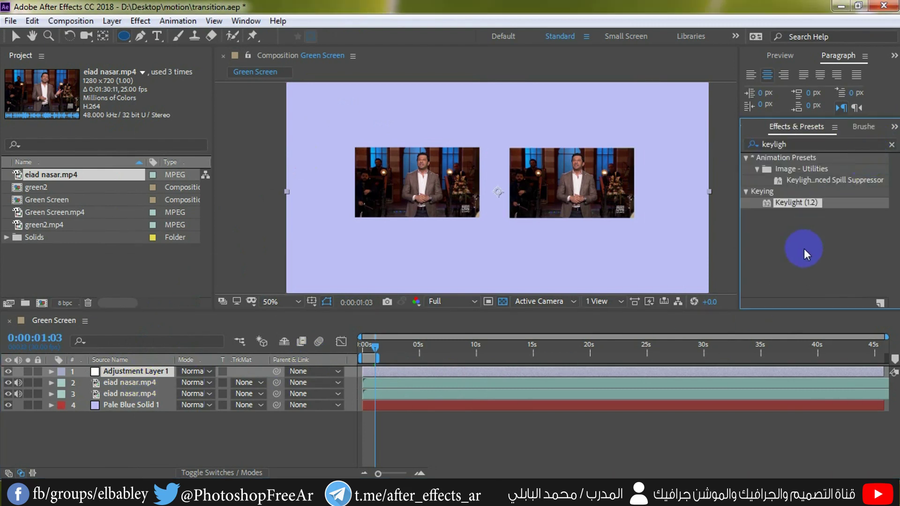
pyautogui.moveTo(809, 144); pyautogui.dragTo(678, 139)
pyautogui.press('BackSpace')
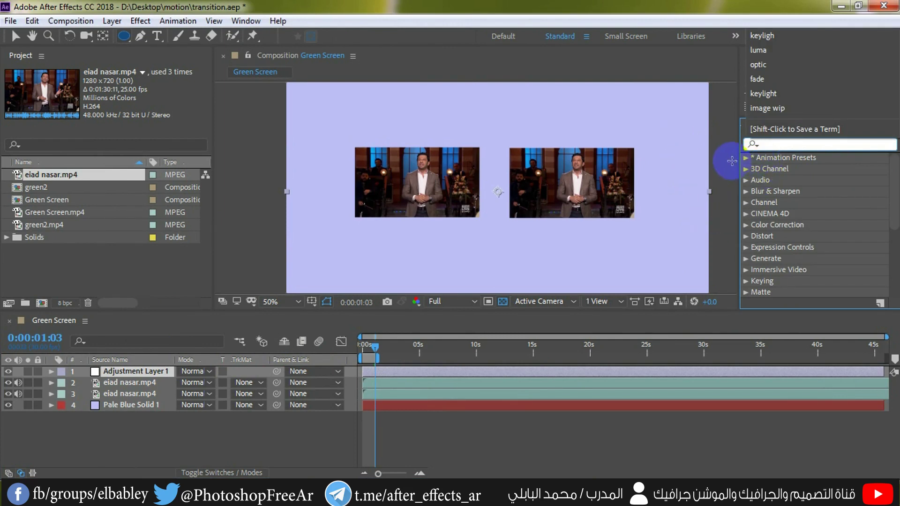
pyautogui.click(683, 417)
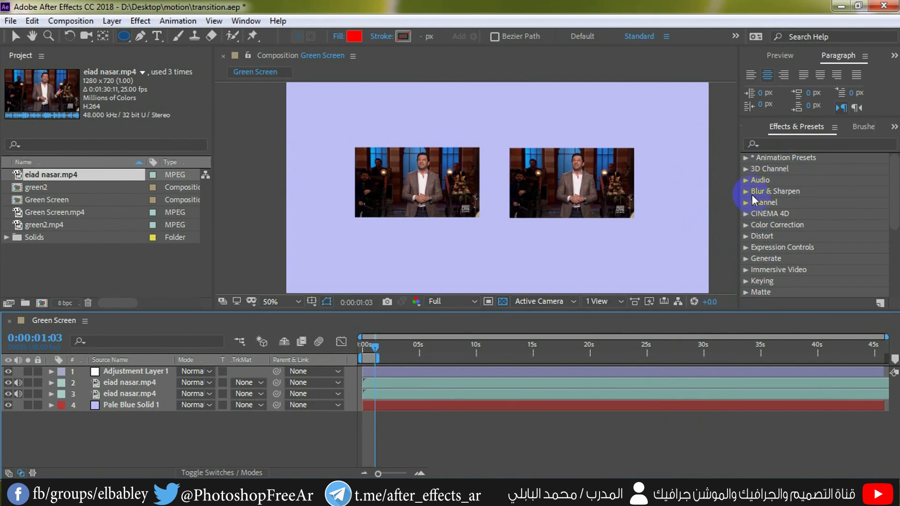
pyautogui.click(746, 224)
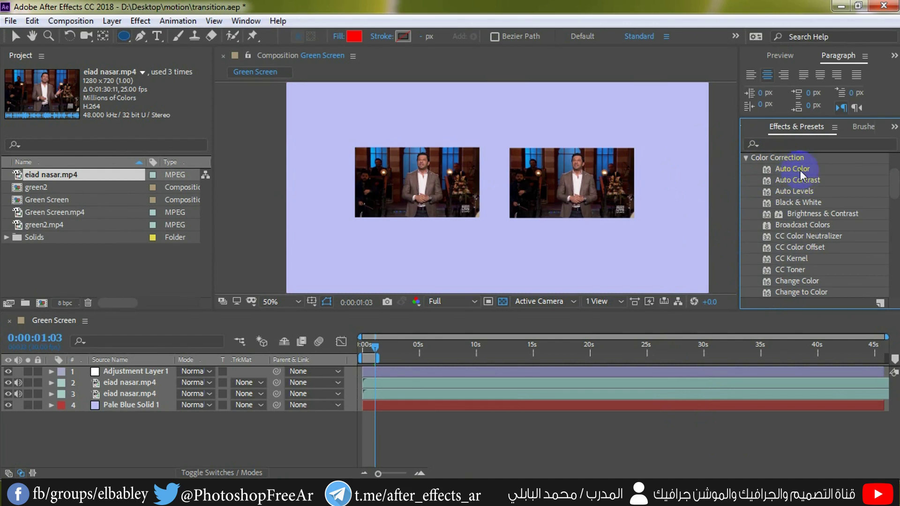
# Apply Auto Color to Adjustment Layer 1 and adjust its Black Clip amount.
pyautogui.moveTo(800, 169)
pyautogui.mouseDown()
pyautogui.moveTo(137, 355)
pyautogui.moveTo(136, 372)
pyautogui.mouseUp()
pyautogui.press('v')
pyautogui.click(503, 195)
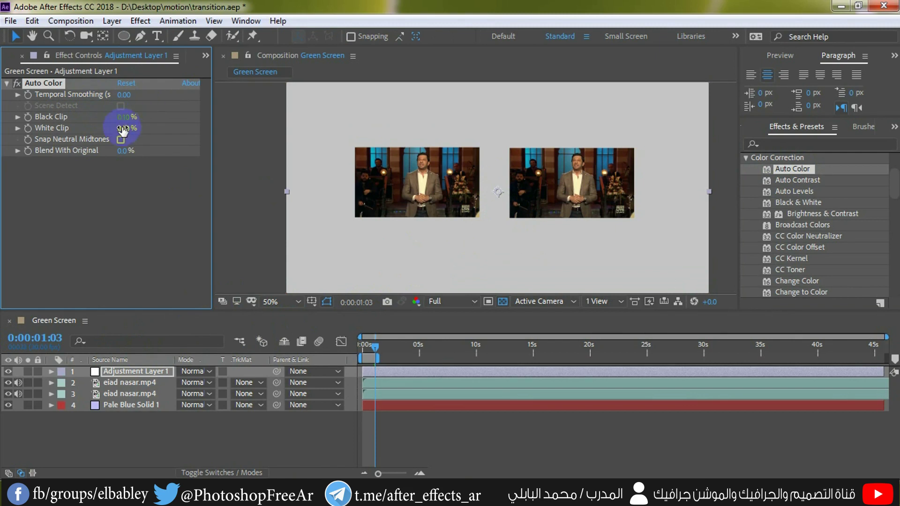
pyautogui.moveTo(124, 116)
pyautogui.mouseDown()
pyautogui.moveTo(162, 119)
pyautogui.moveTo(89, 121)
pyautogui.moveTo(106, 129)
pyautogui.mouseUp()
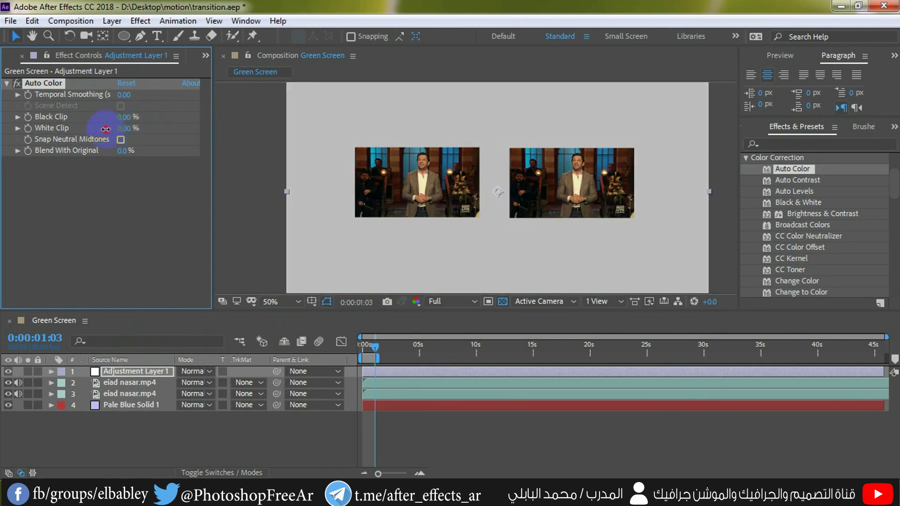
# Compare the result by toggling the Auto Color effect and the adjustment layer's visibility off and on.
pyautogui.click(17, 84)
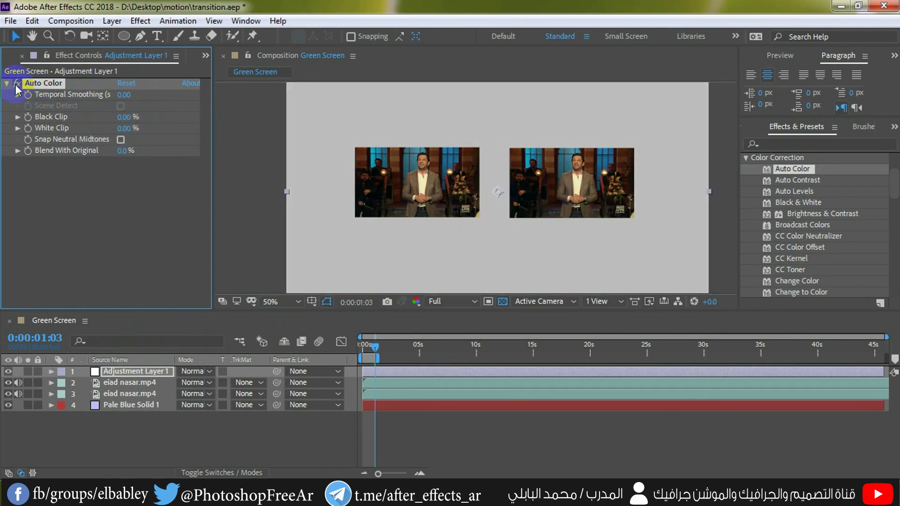
pyautogui.click(17, 84)
pyautogui.click(17, 84)
pyautogui.click(8, 372)
pyautogui.click(8, 371)
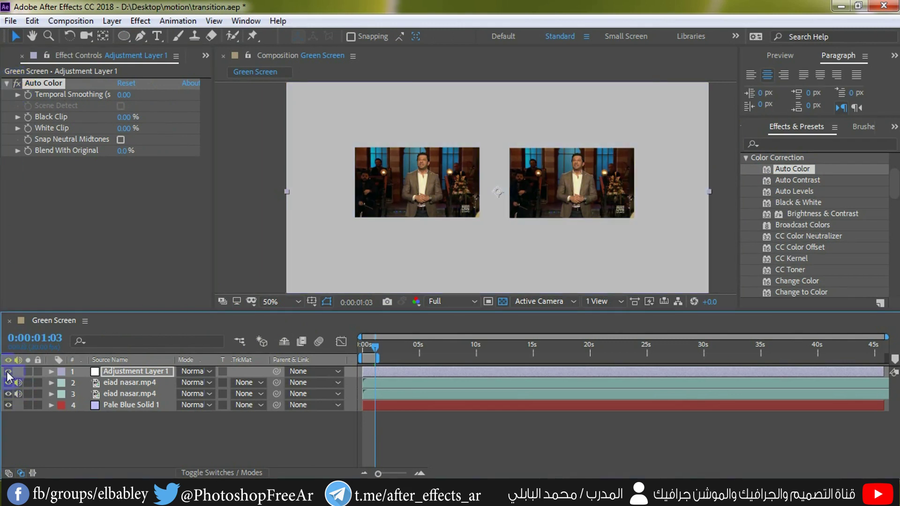
# Add Black & White and Brightness & Contrast (Brightness 55, Contrast 22), then move the adjustment layer below the top clip.
pyautogui.moveTo(802, 202); pyautogui.dragTo(528, 209)
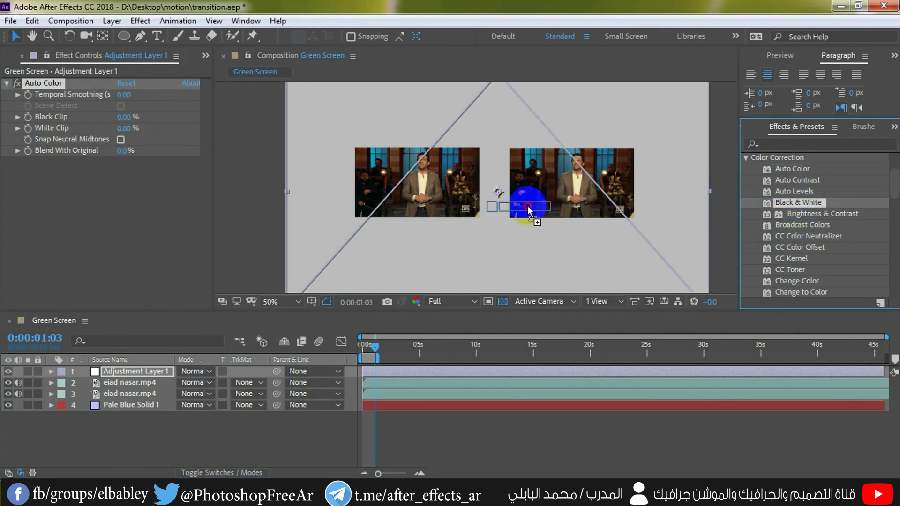
pyautogui.moveTo(528, 209)
pyautogui.mouseDown()
pyautogui.moveTo(166, 374)
pyautogui.moveTo(412, 263)
pyautogui.mouseUp()
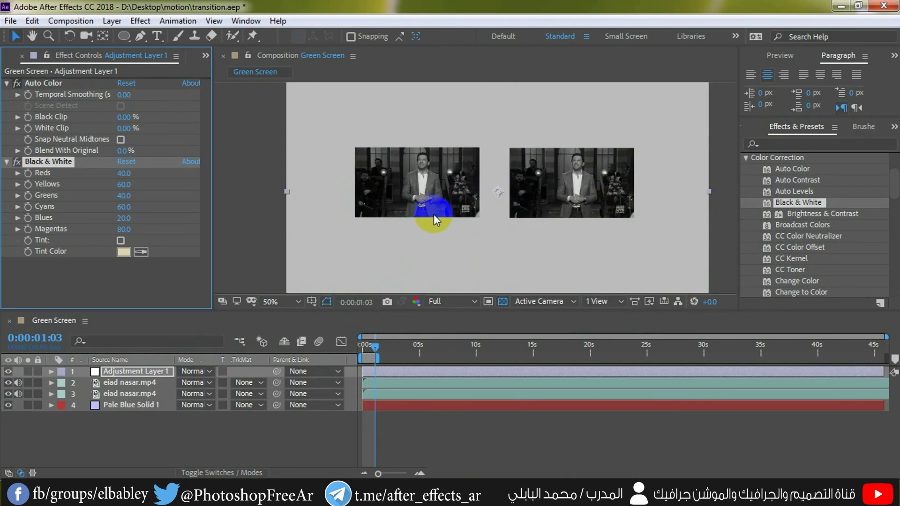
pyautogui.moveTo(827, 215); pyautogui.dragTo(513, 246)
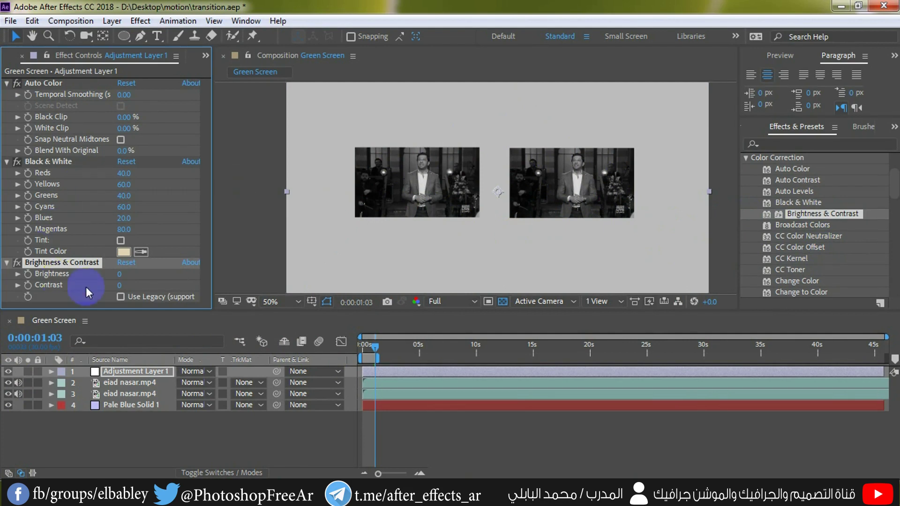
pyautogui.moveTo(119, 274)
pyautogui.mouseDown()
pyautogui.moveTo(159, 274)
pyautogui.moveTo(136, 283)
pyautogui.mouseUp()
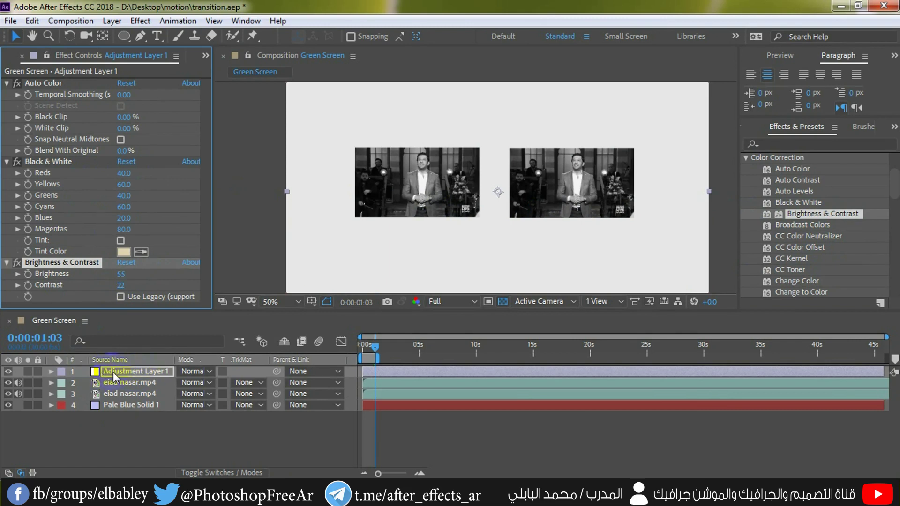
pyautogui.moveTo(129, 372); pyautogui.dragTo(133, 391)
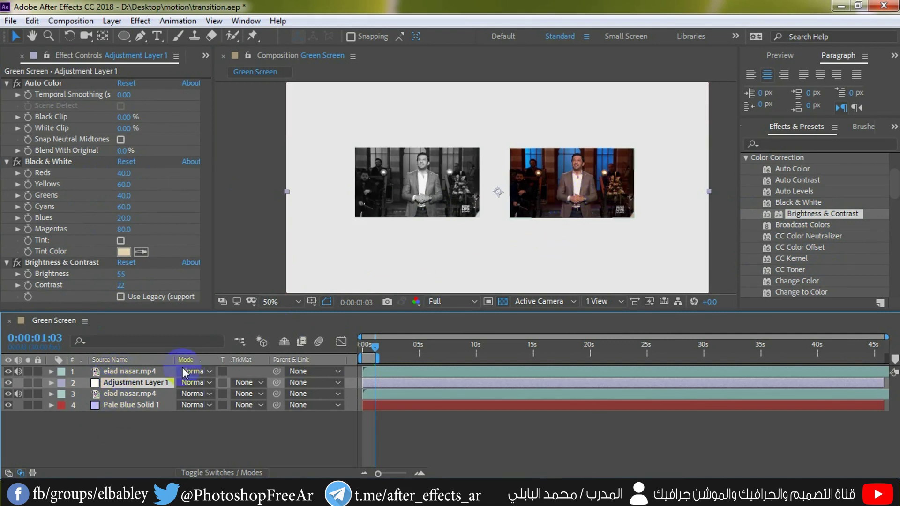
# Select Adjustment Layer 1 and collapse its Auto Color, Black & White and Brightness & Contrast effects.
pyautogui.click(129, 370)
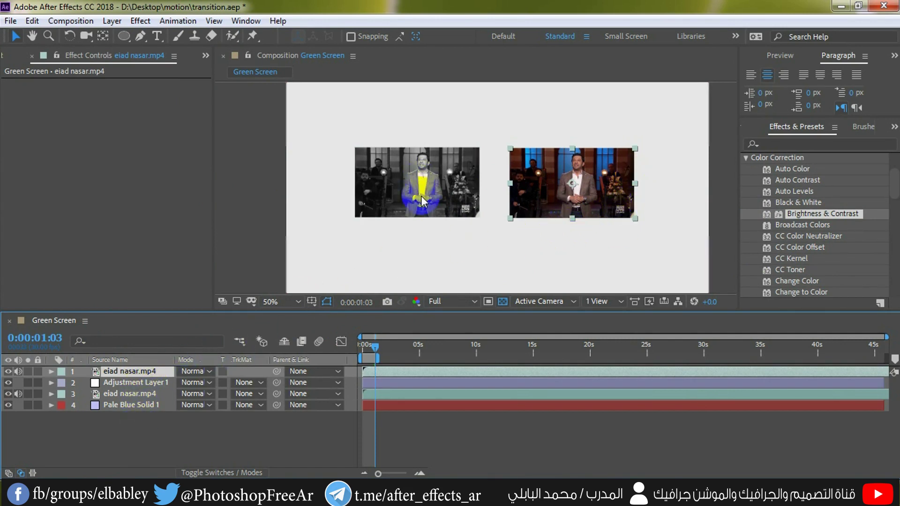
pyautogui.click(74, 416)
pyautogui.click(113, 383)
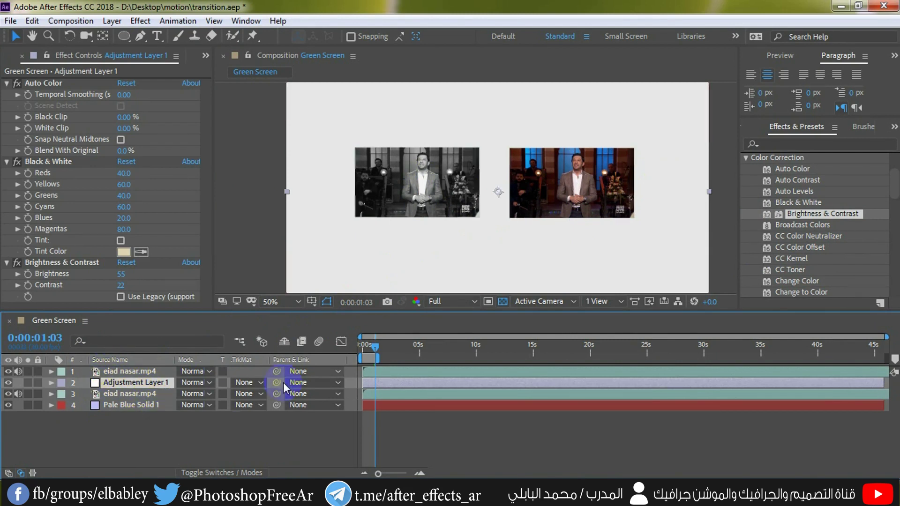
pyautogui.click(6, 83)
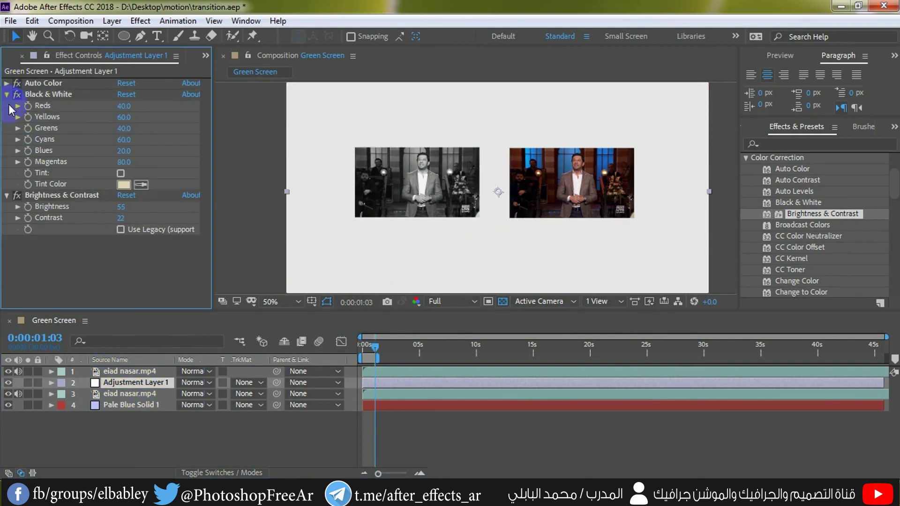
pyautogui.click(7, 95)
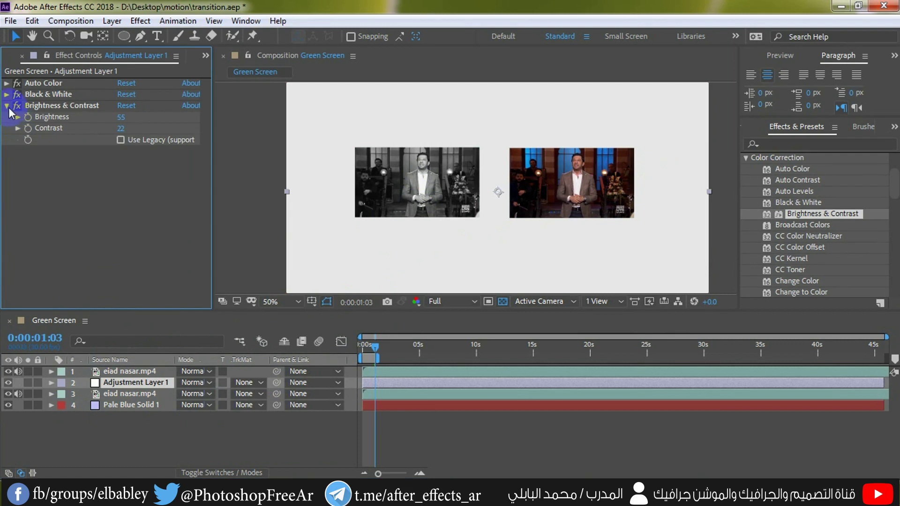
pyautogui.click(6, 106)
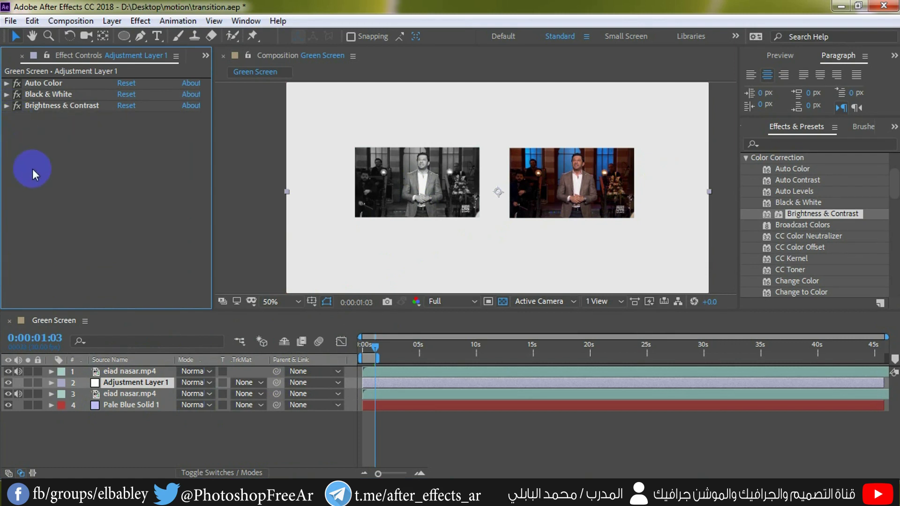
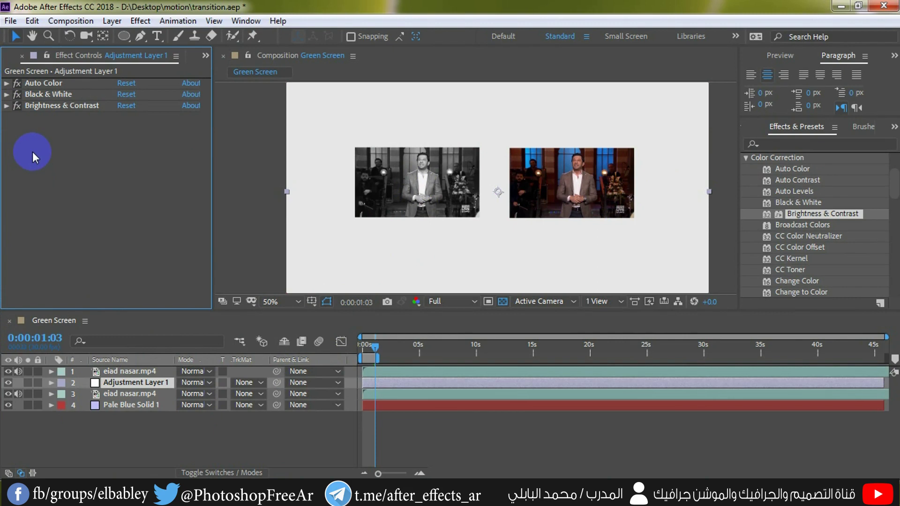
# Delete Adjustment Layer 1 and select all remaining layers in the Green Screen comp.
pyautogui.click(120, 382)
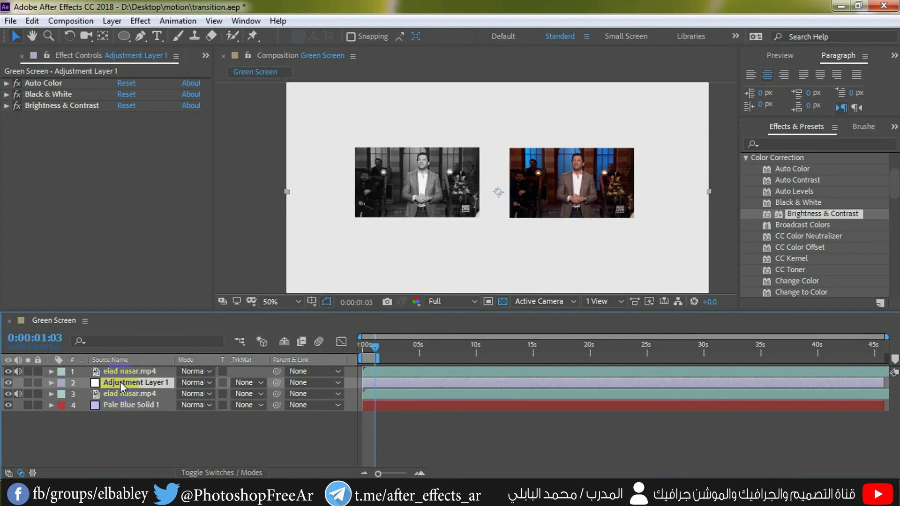
pyautogui.press('Delete')
pyautogui.click(113, 392)
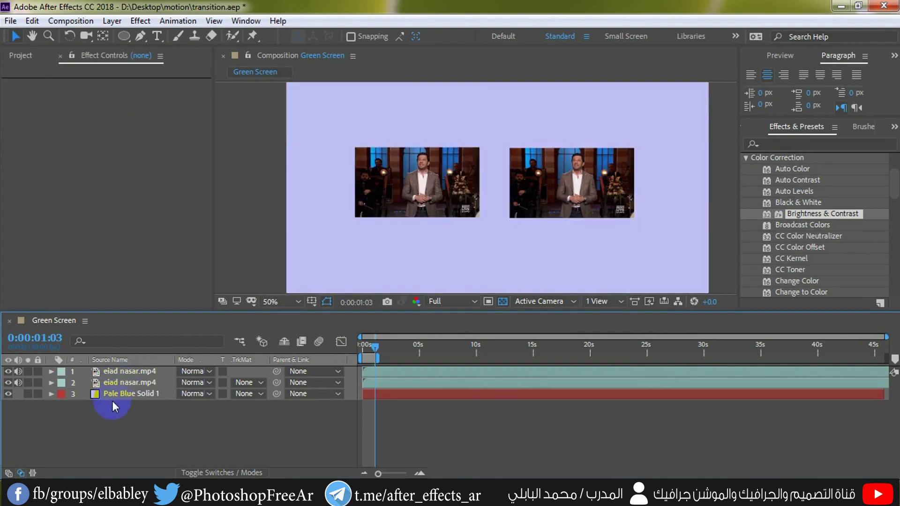
pyautogui.click(60, 55)
pyautogui.click(133, 420)
pyautogui.moveTo(133, 420); pyautogui.dragTo(89, 375)
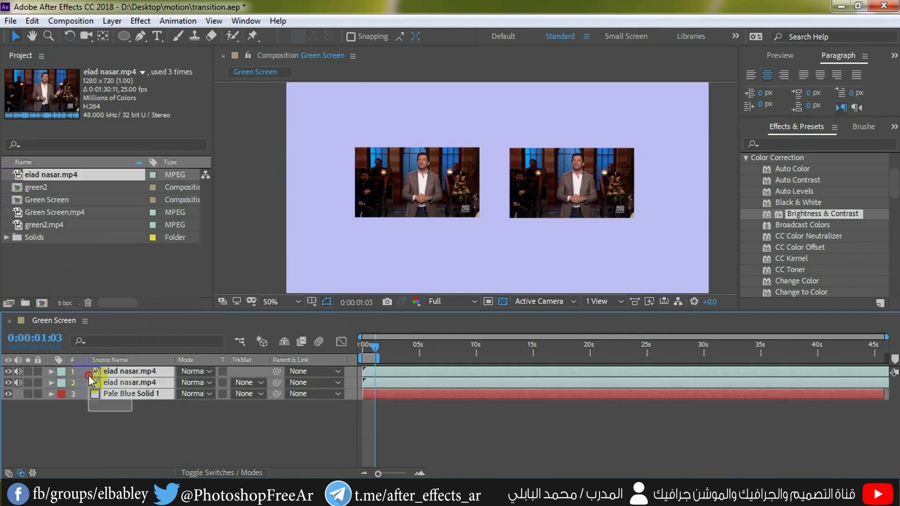
pyautogui.press('Delete')
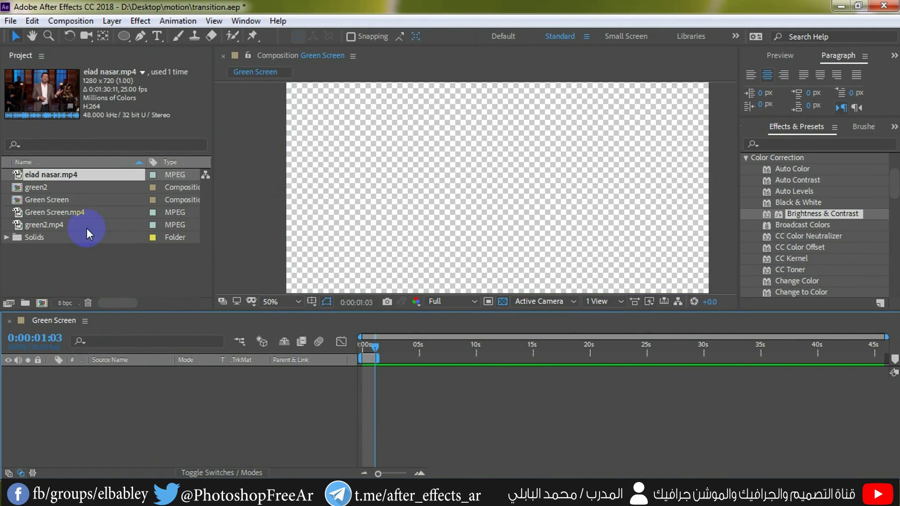
pyautogui.click(63, 229)
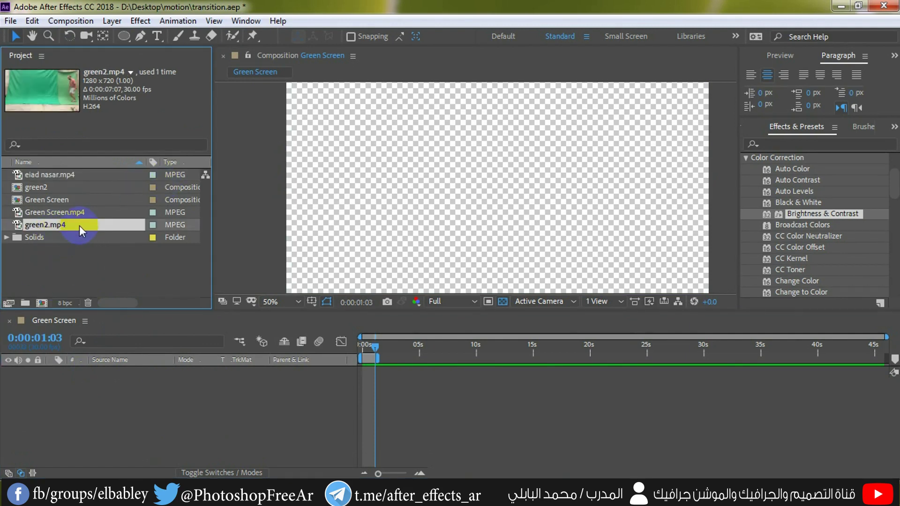
pyautogui.moveTo(79, 226); pyautogui.dragTo(83, 401)
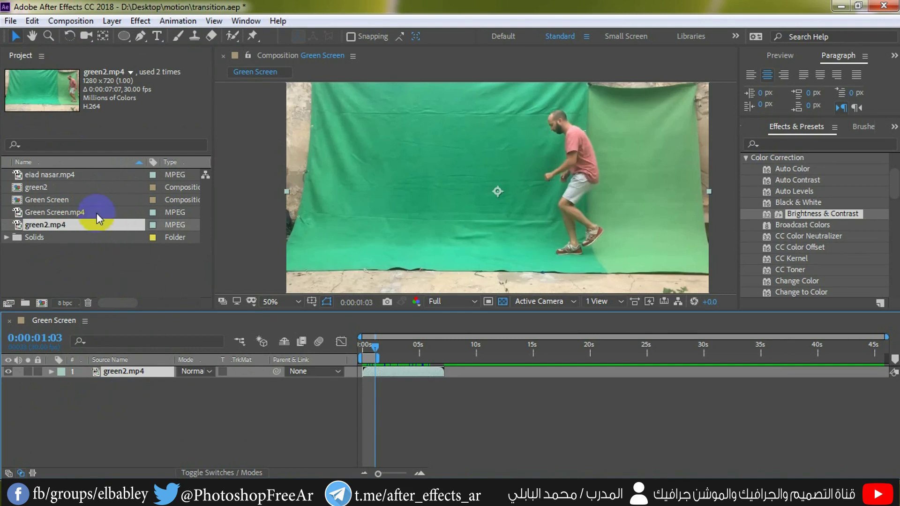
pyautogui.moveTo(47, 178); pyautogui.dragTo(64, 398)
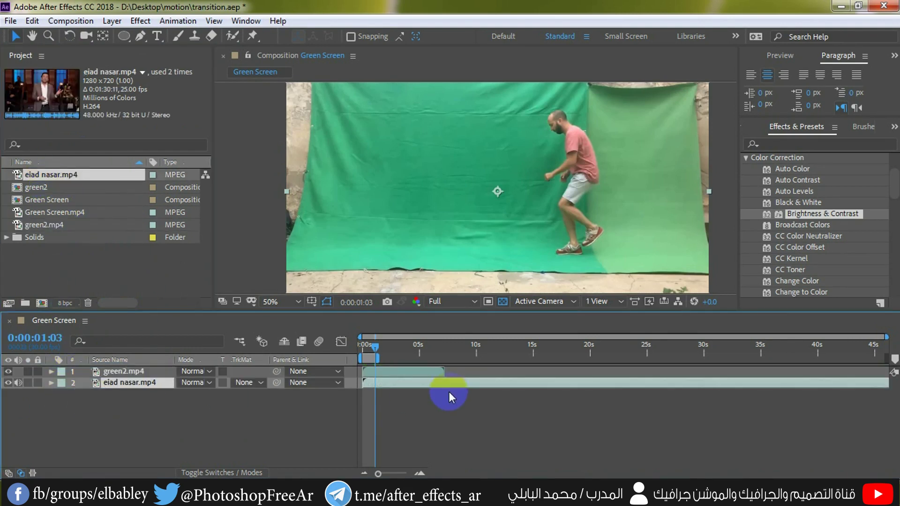
pyautogui.moveTo(406, 387); pyautogui.dragTo(480, 384)
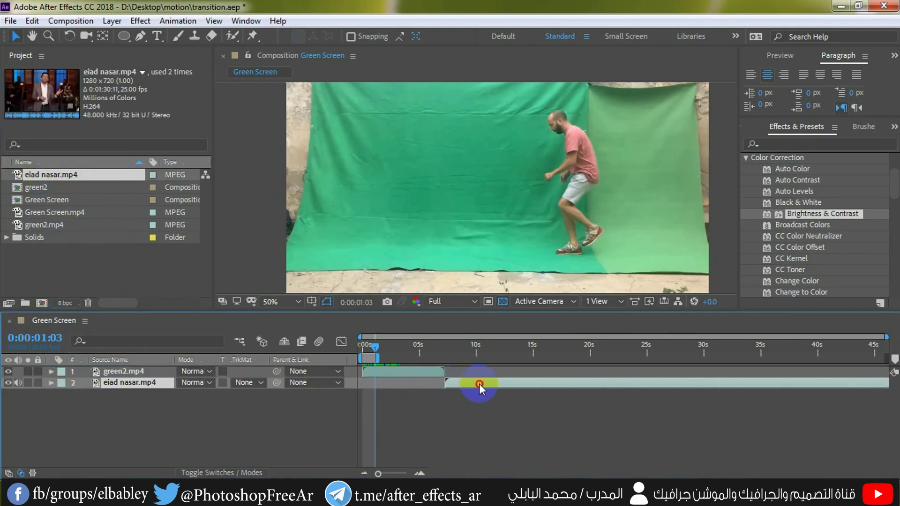
pyautogui.click(432, 344)
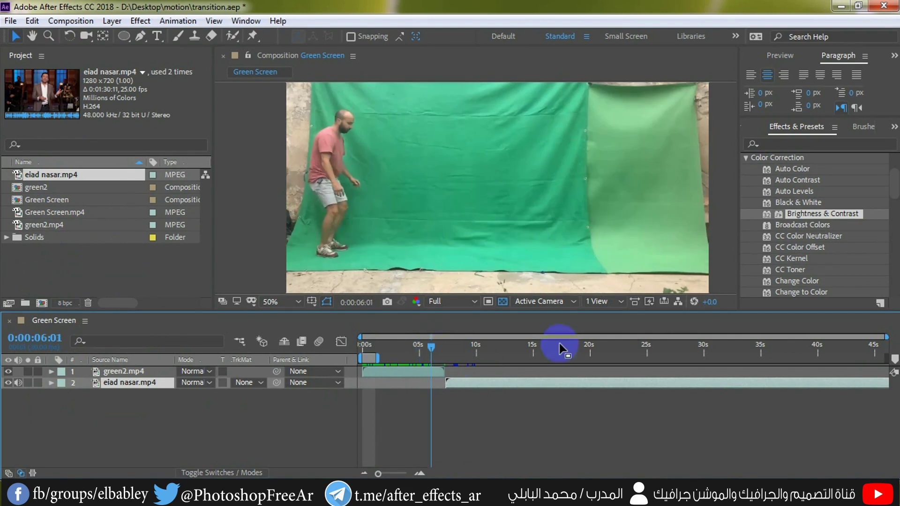
# Play the hard cut from green2.mp4 into eiad nasar.mp4 from about 6s, replaying from 6:03.
pyautogui.click(779, 59)
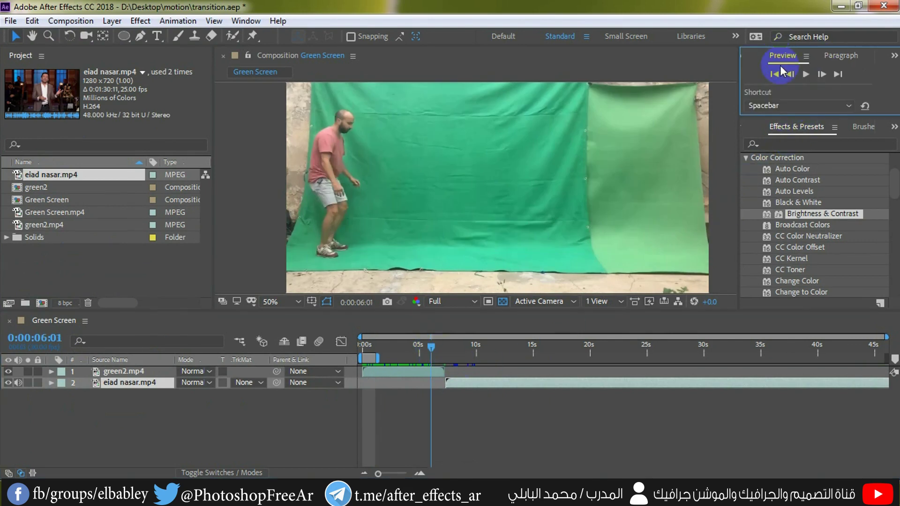
pyautogui.click(809, 75)
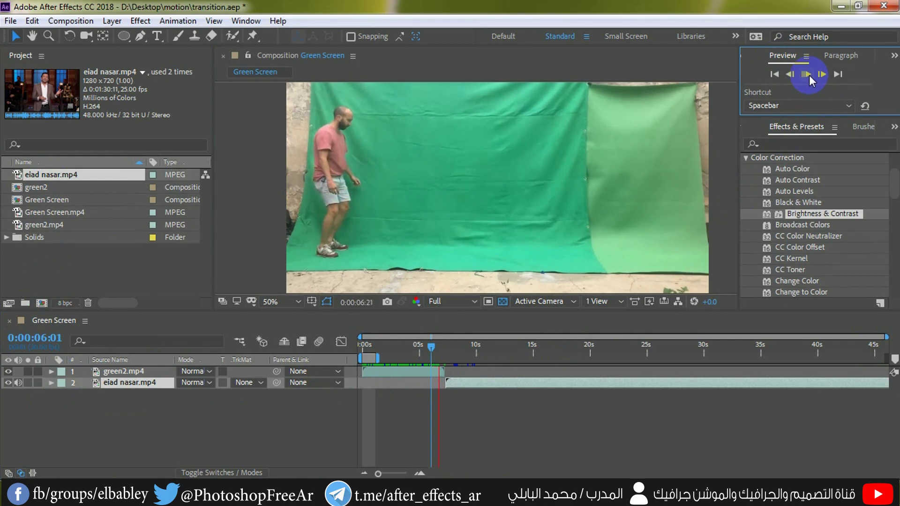
pyautogui.click(11, 390)
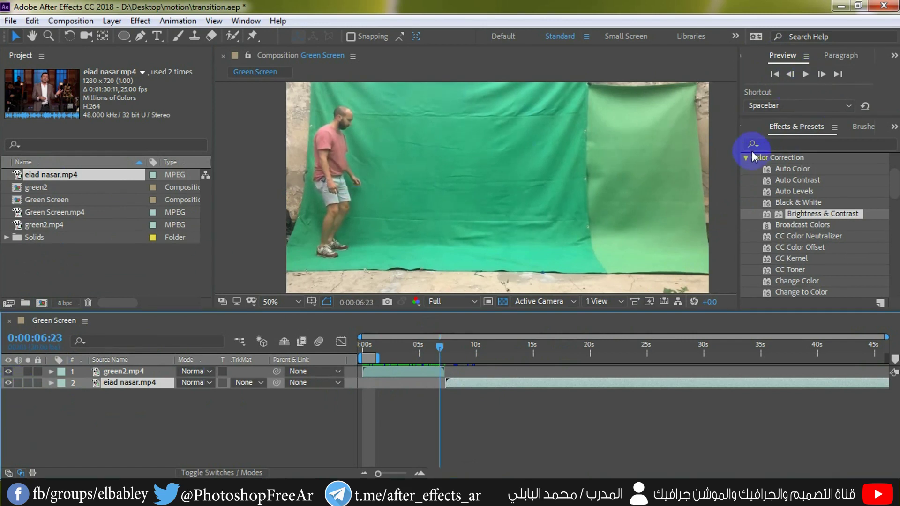
pyautogui.click(803, 75)
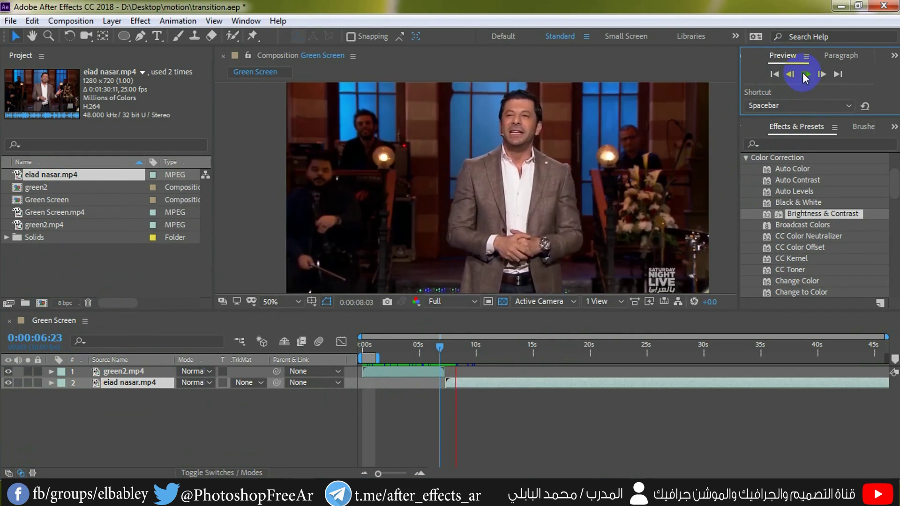
pyautogui.click(612, 196)
pyautogui.click(431, 348)
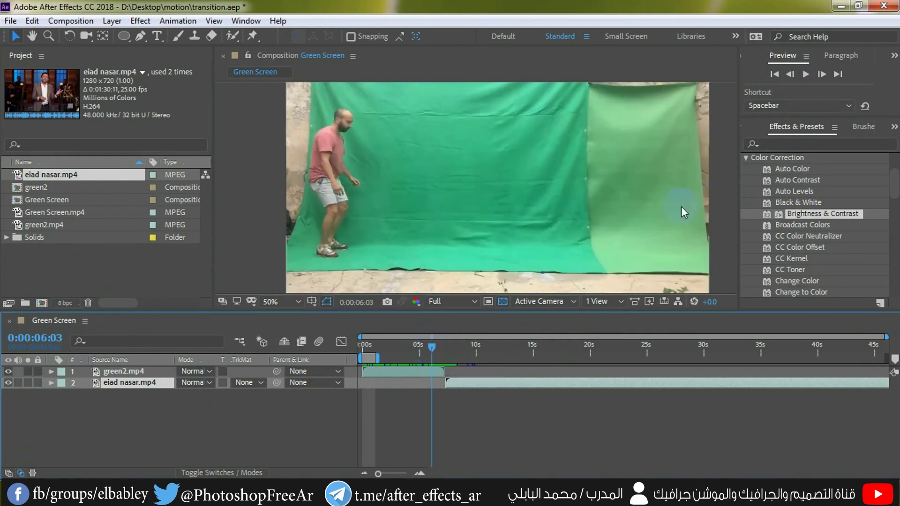
pyautogui.click(809, 75)
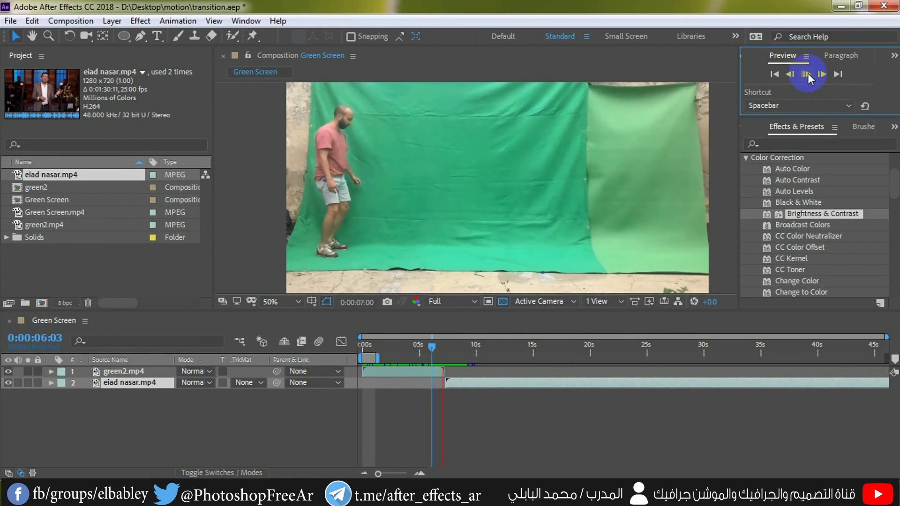
pyautogui.click(557, 255)
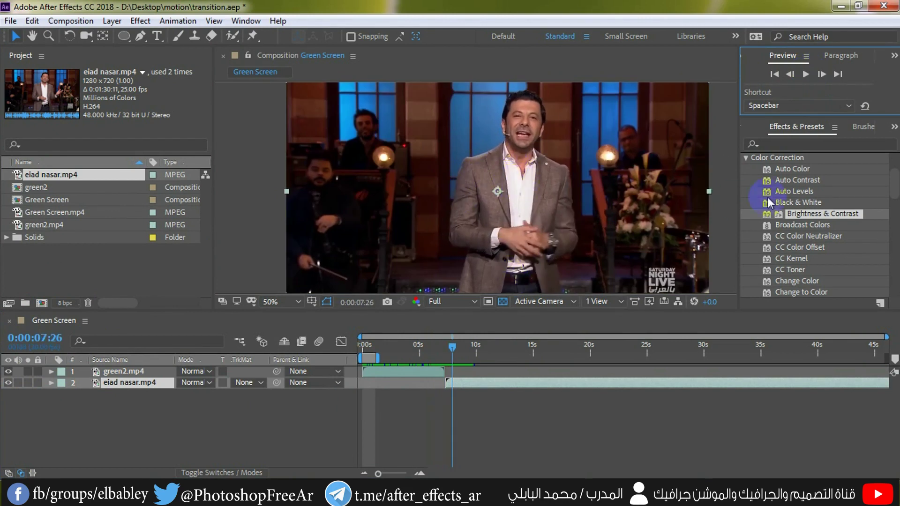
# Search 'fade in' and apply the Fade In+Out - frames preset to both clips.
pyautogui.click(800, 145)
pyautogui.write('f')
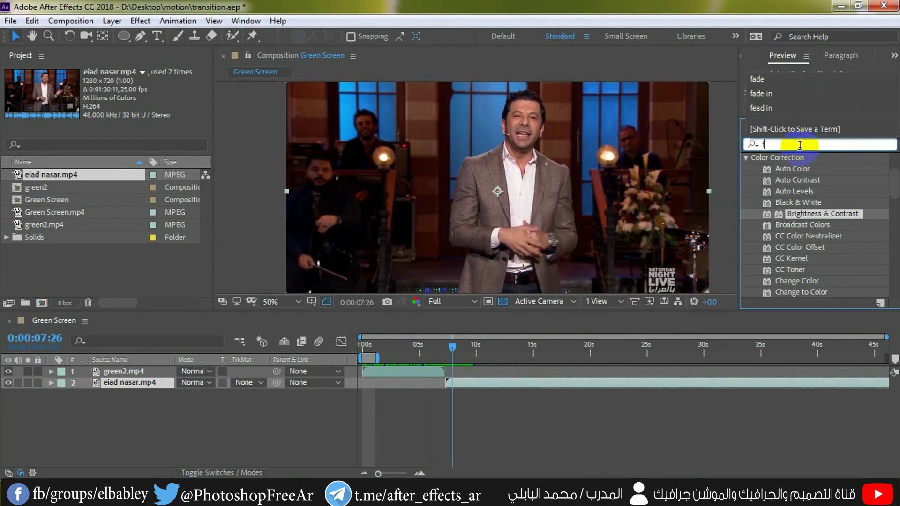
pyautogui.write('ade ')
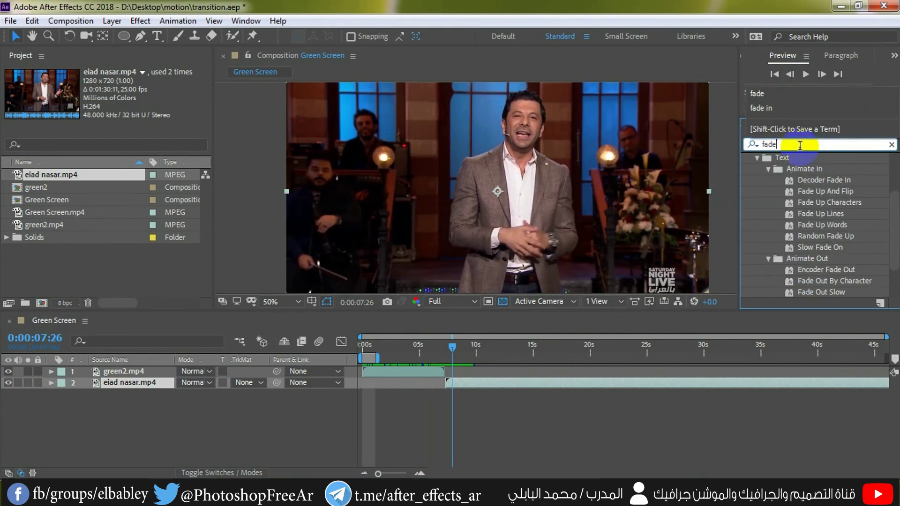
pyautogui.write('in')
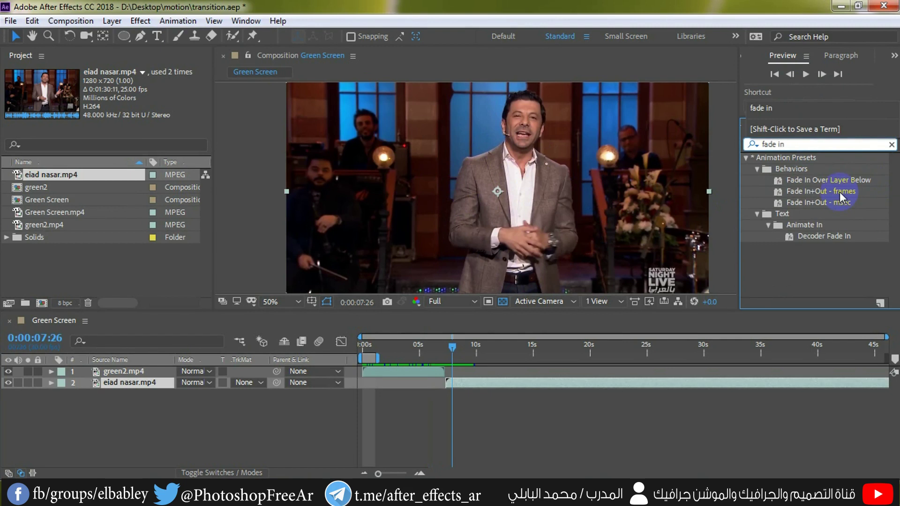
pyautogui.moveTo(839, 192); pyautogui.dragTo(152, 373)
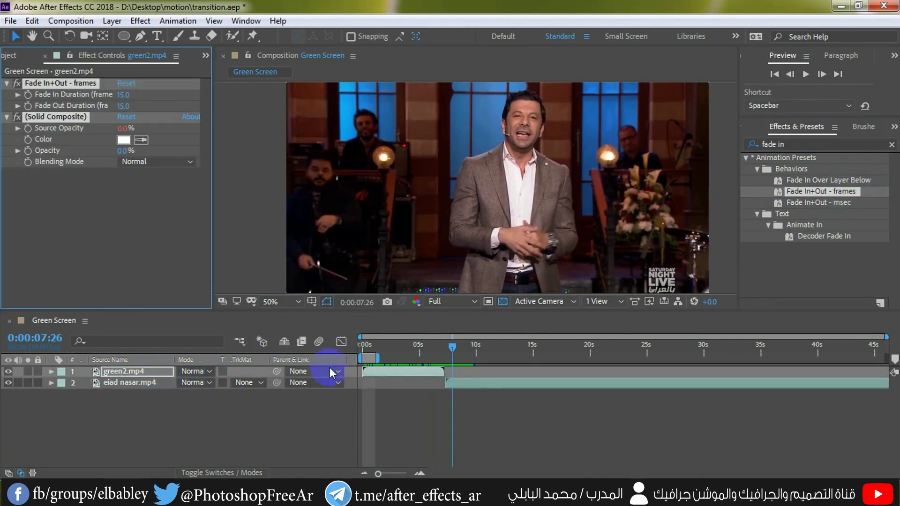
pyautogui.moveTo(825, 192)
pyautogui.mouseDown()
pyautogui.moveTo(356, 286)
pyautogui.moveTo(123, 382)
pyautogui.mouseUp()
# Preview the faded transition from 5:29 until the stage footage appears.
pyautogui.moveTo(453, 347); pyautogui.dragTo(430, 345)
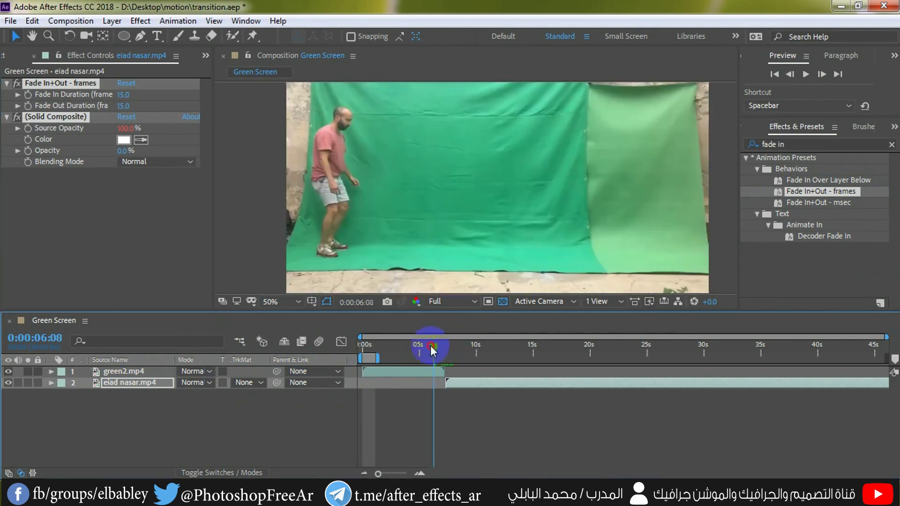
pyautogui.click(503, 303)
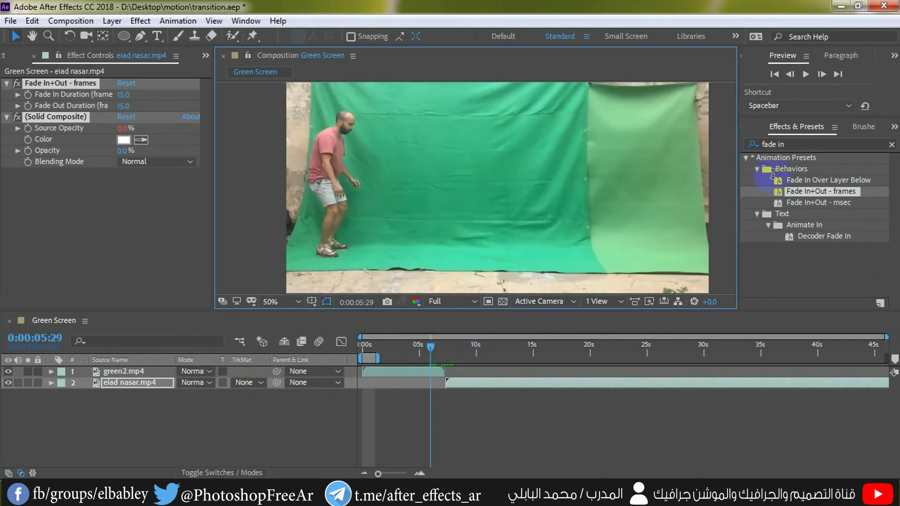
pyautogui.click(803, 75)
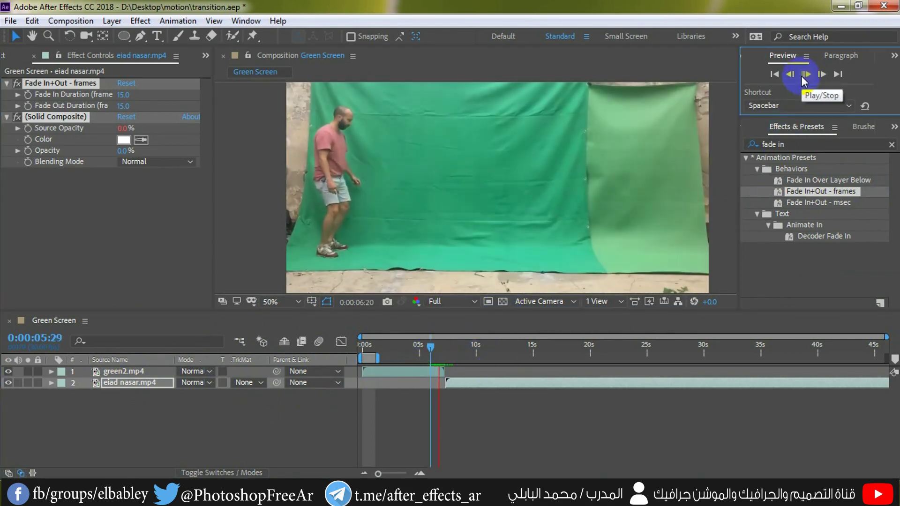
pyautogui.click(666, 159)
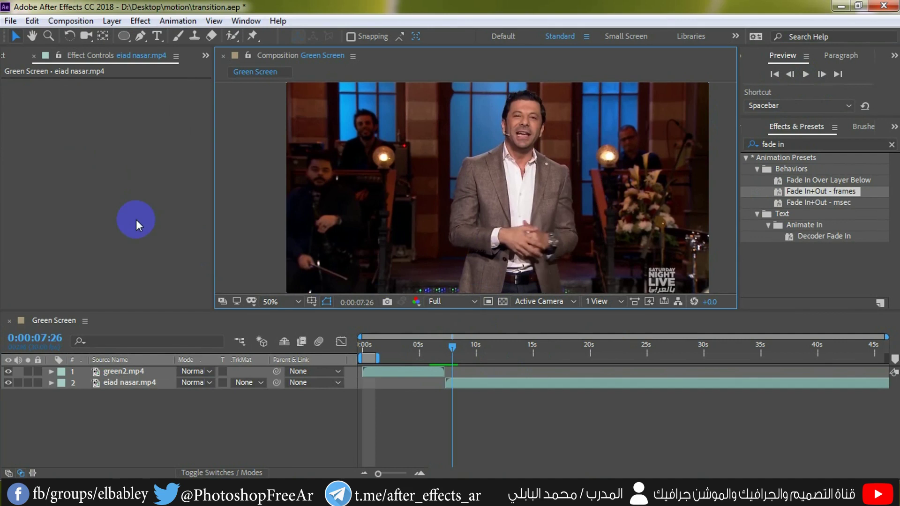
pyautogui.click(124, 372)
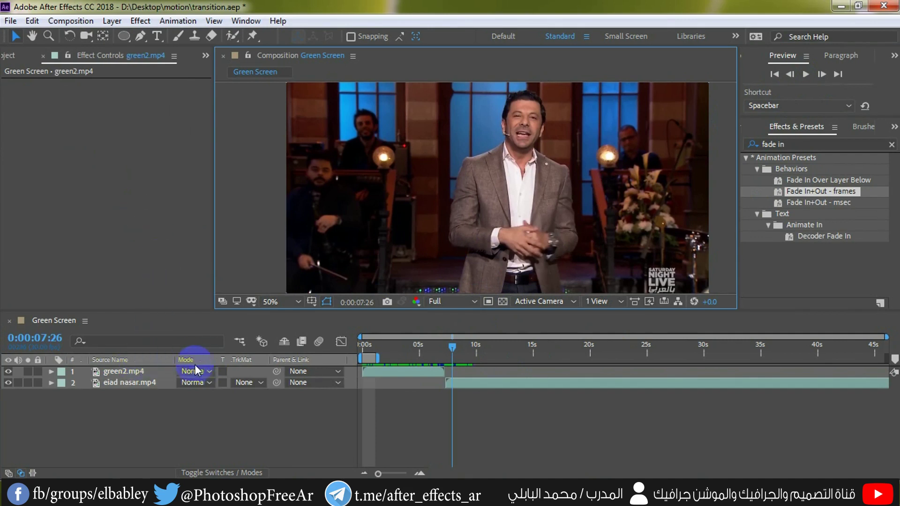
pyautogui.keyDown('shift'); pyautogui.click(122, 383); pyautogui.keyUp('shift')
pyautogui.click(130, 382)
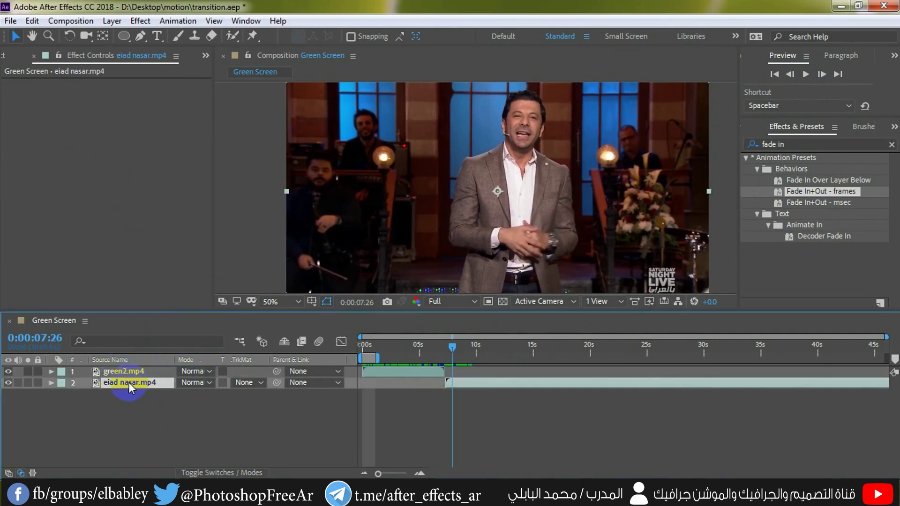
pyautogui.moveTo(451, 348); pyautogui.dragTo(435, 347)
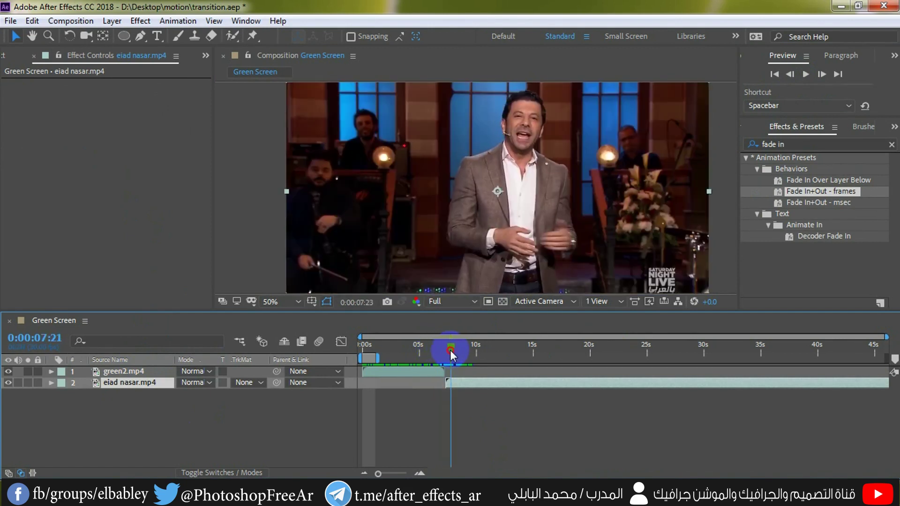
pyautogui.moveTo(435, 347); pyautogui.dragTo(437, 351)
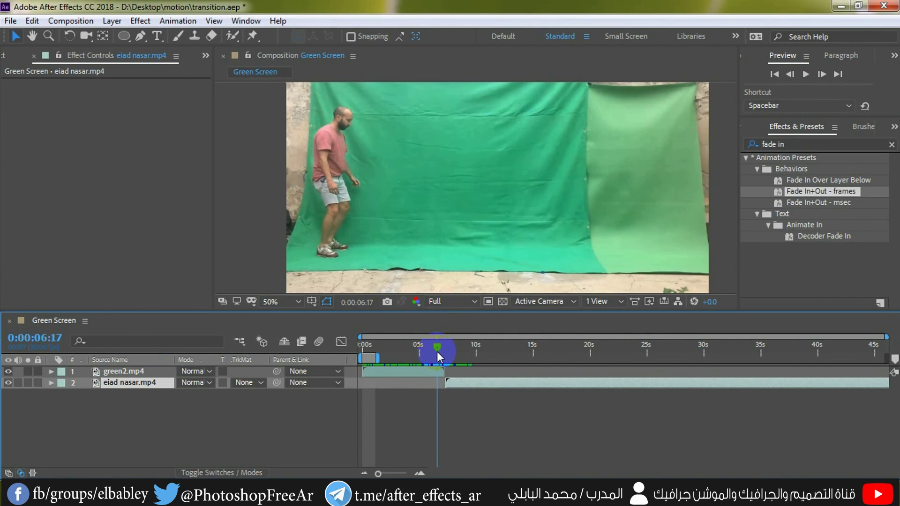
pyautogui.moveTo(437, 351); pyautogui.dragTo(437, 345)
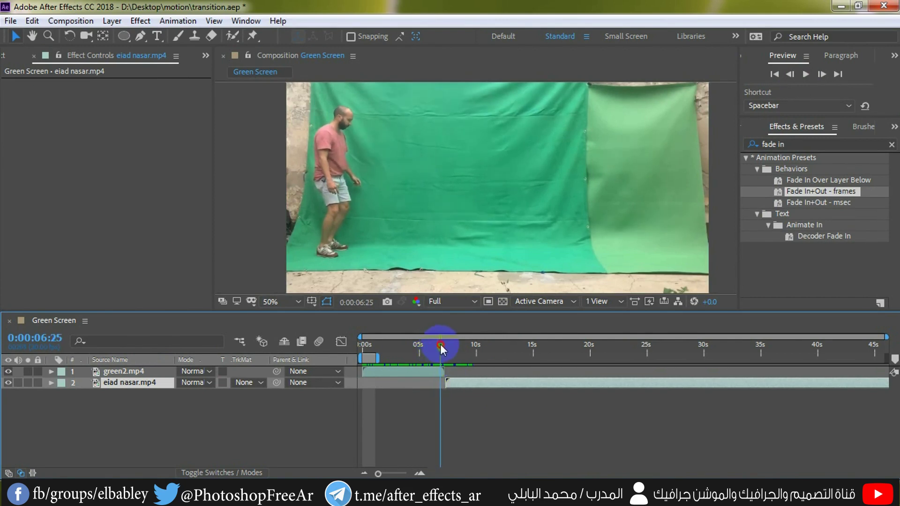
pyautogui.moveTo(437, 345); pyautogui.dragTo(437, 346)
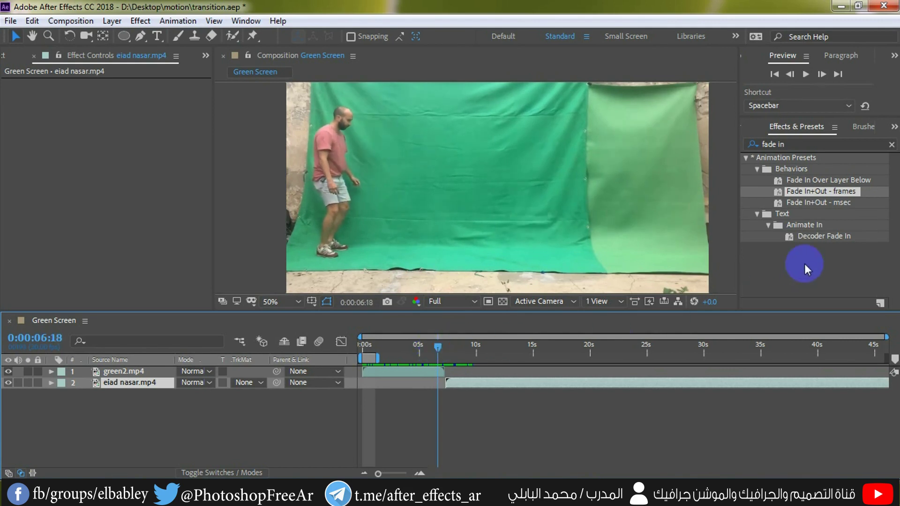
pyautogui.click(801, 144)
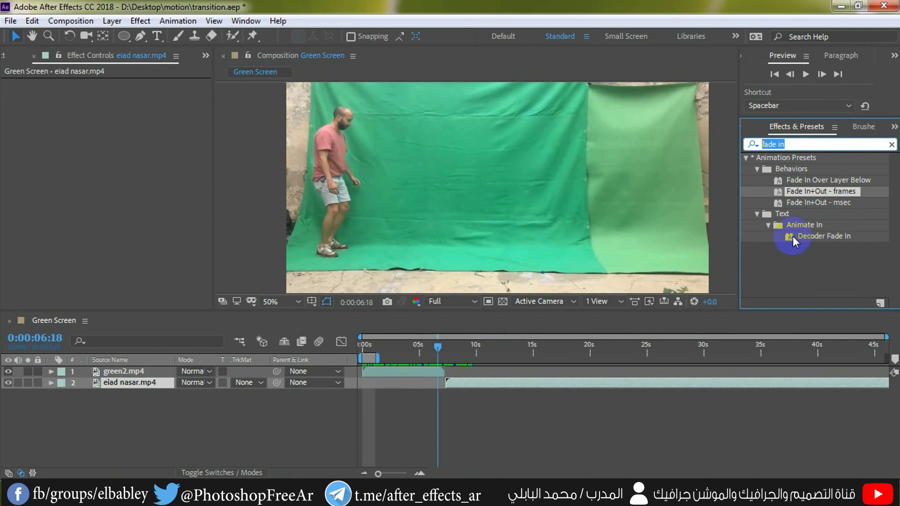
# Replace the 'fade in' effect search with 'optic' to list Optics Compensation and Optical Flares.
pyautogui.press('BackSpace')
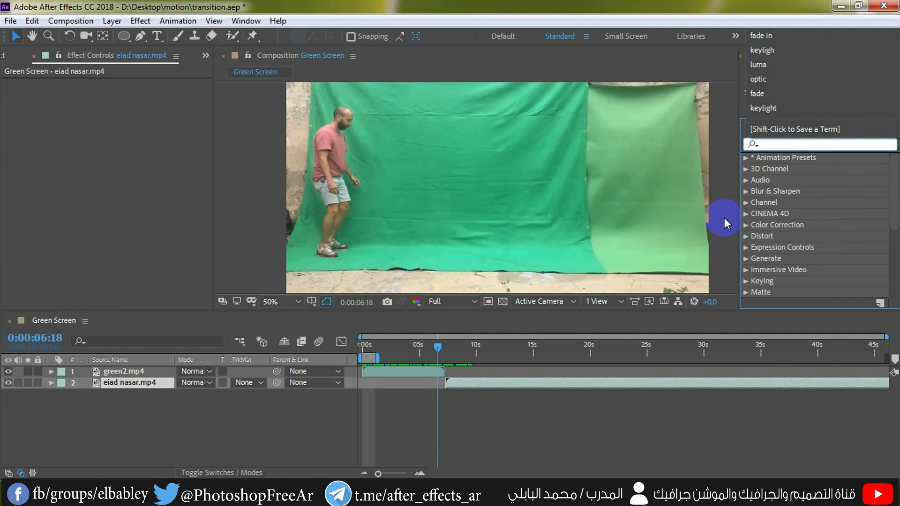
pyautogui.click(773, 147)
pyautogui.click(286, 442)
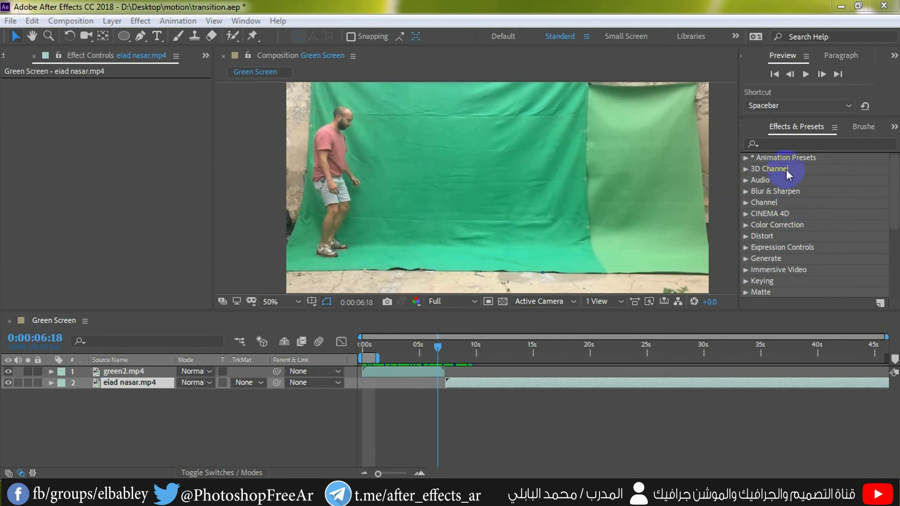
pyautogui.click(778, 143)
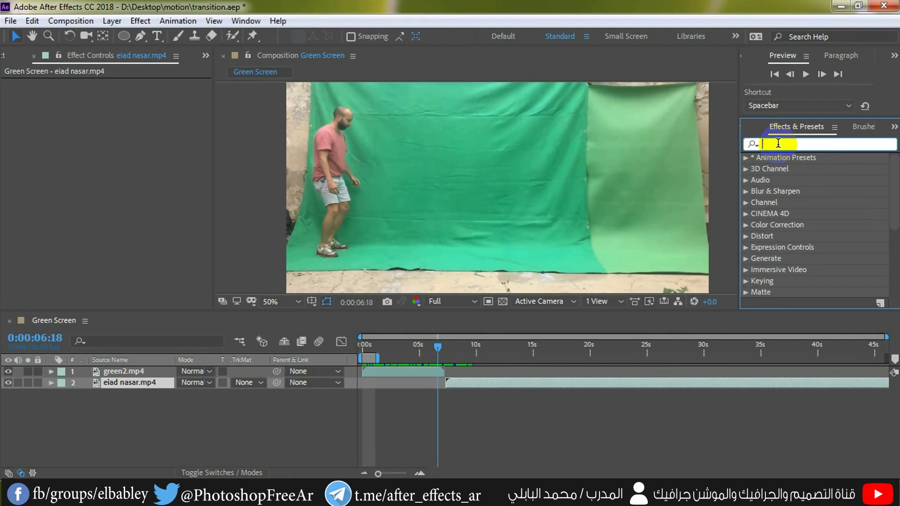
pyautogui.click(752, 144)
pyautogui.click(772, 145)
pyautogui.write('optic')
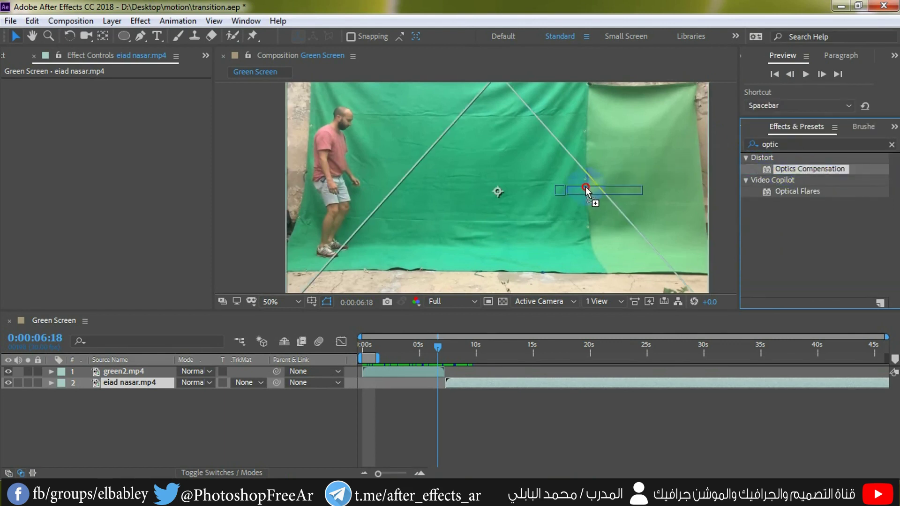
# Apply Optics Compensation to green2.mp4 and test Field Of View values before reverting to 0.
pyautogui.moveTo(792, 170); pyautogui.dragTo(589, 191)
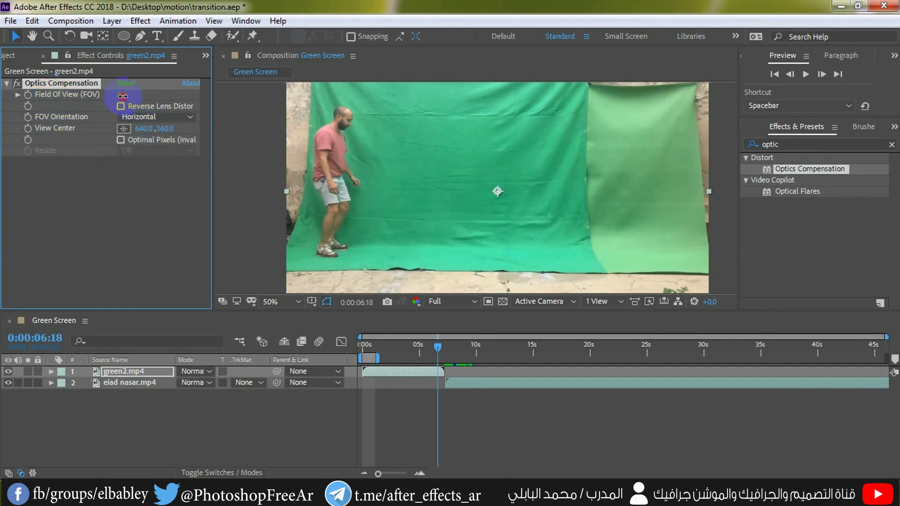
pyautogui.moveTo(122, 96); pyautogui.dragTo(739, 125)
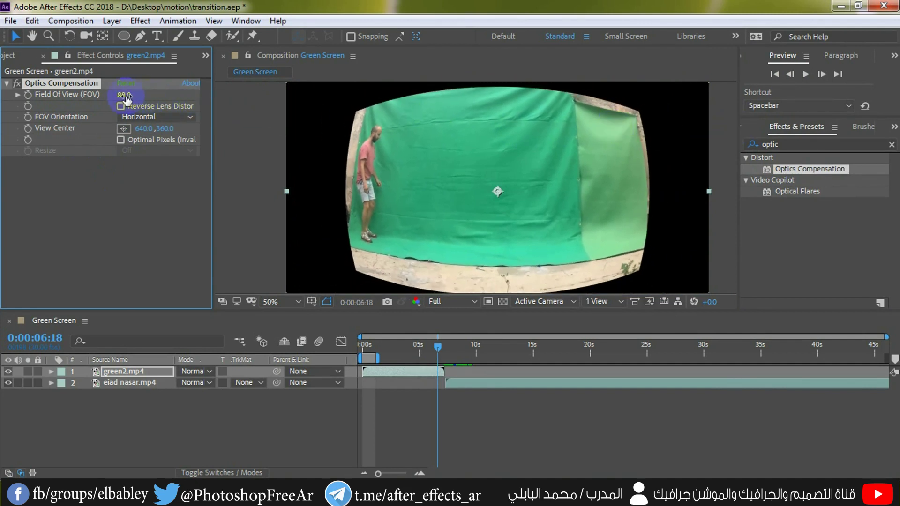
pyautogui.moveTo(126, 98); pyautogui.dragTo(268, 101)
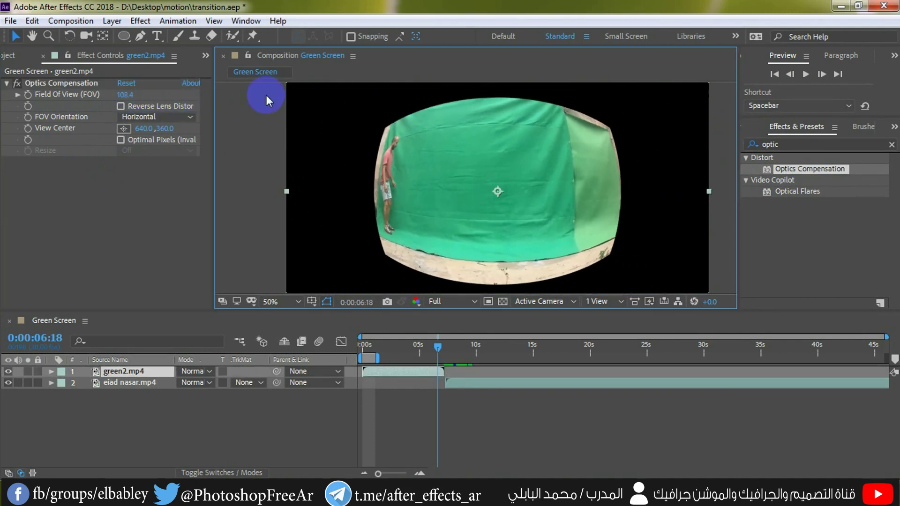
pyautogui.moveTo(123, 94)
pyautogui.mouseDown()
pyautogui.moveTo(280, 90)
pyautogui.moveTo(103, 85)
pyautogui.mouseUp()
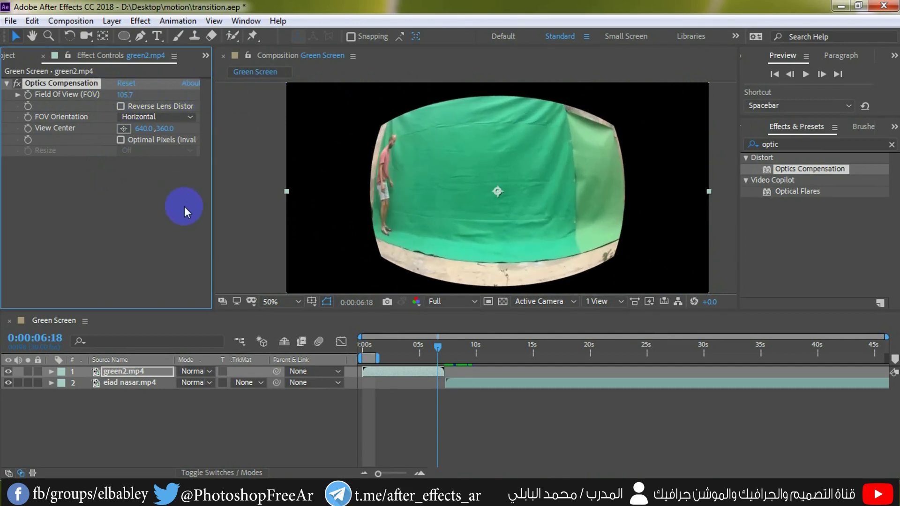
pyautogui.hotkey('ctrl', 'z')
pyautogui.hotkey('ctrl', 'z')
pyautogui.hotkey('ctrl', 'z')
pyautogui.hotkey('ctrl', 'z')
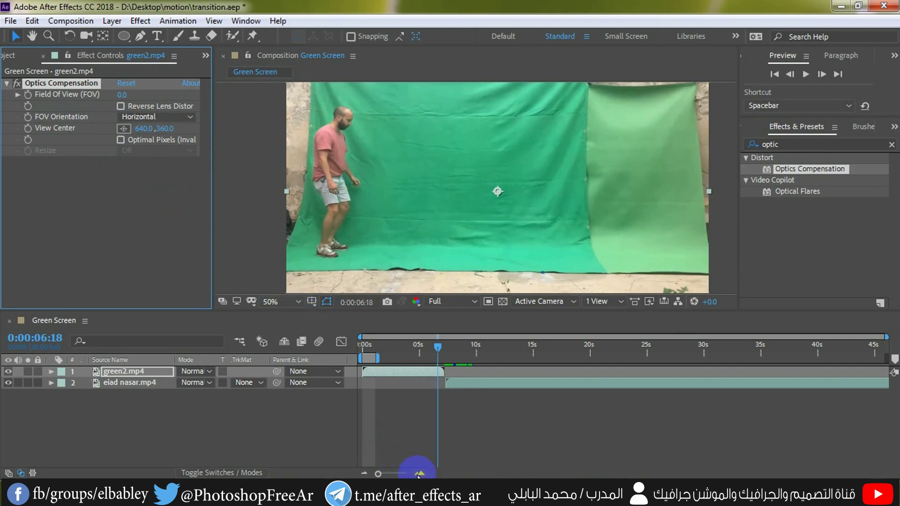
# Zoom the timeline and set a Field Of View keyframe of 0.0 at 6:27.
pyautogui.click(419, 474)
pyautogui.click(419, 473)
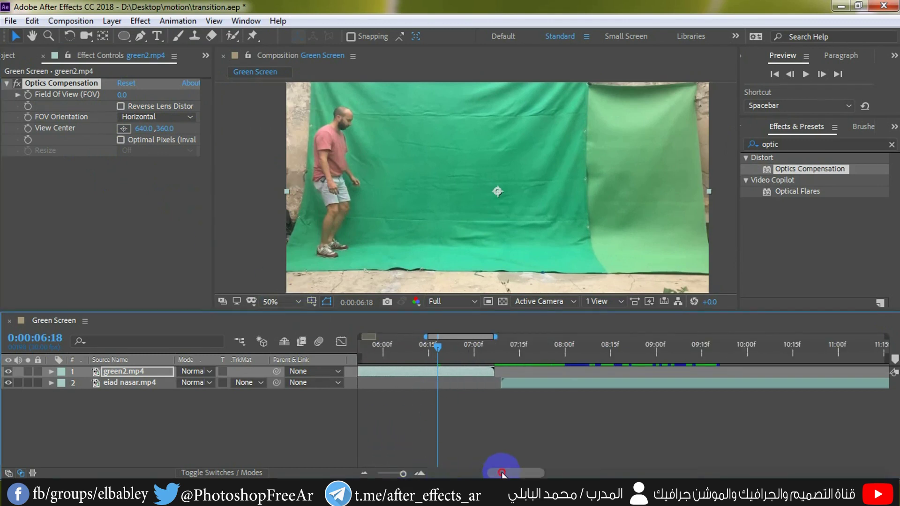
pyautogui.moveTo(502, 474); pyautogui.dragTo(500, 474)
pyautogui.click(471, 351)
pyautogui.click(454, 371)
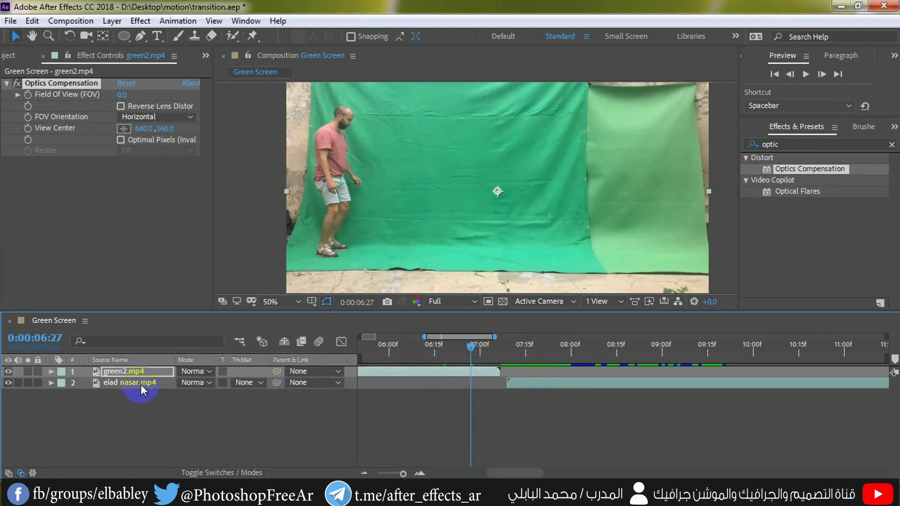
pyautogui.click(27, 96)
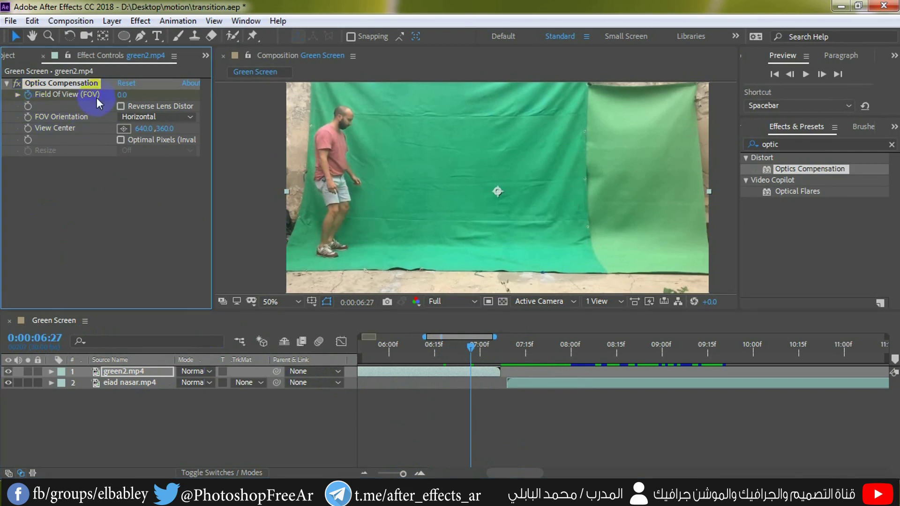
pyautogui.click(154, 372)
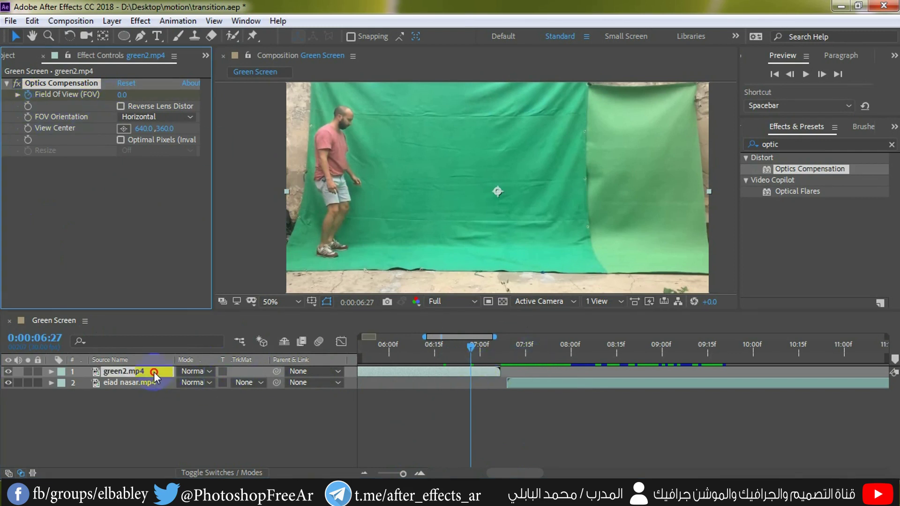
pyautogui.press('u')
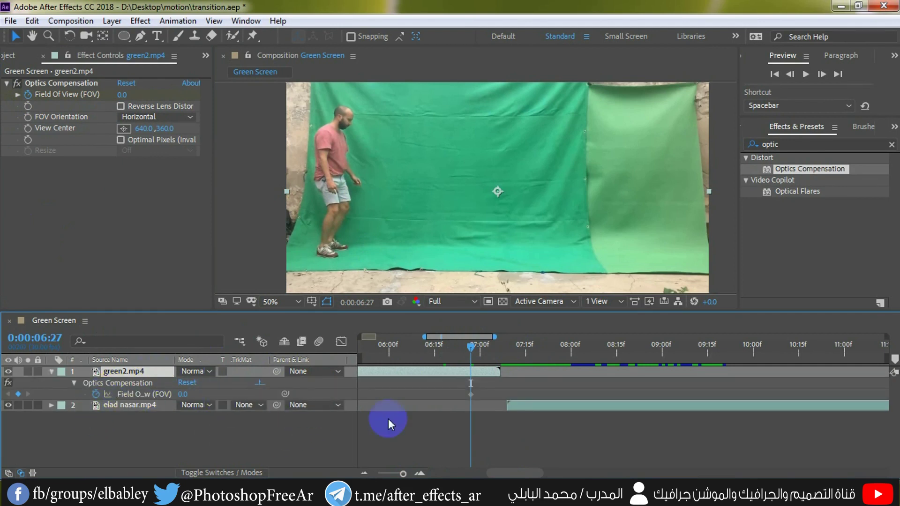
pyautogui.moveTo(473, 351); pyautogui.dragTo(500, 353)
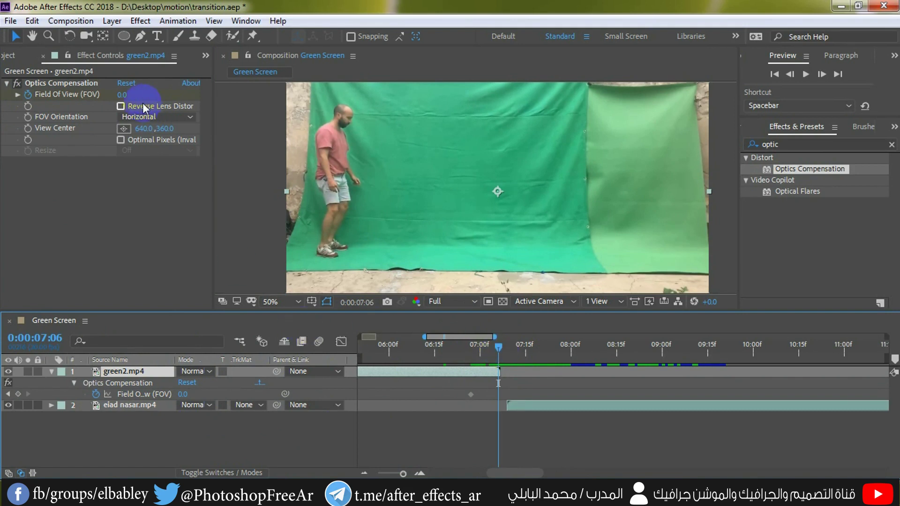
pyautogui.moveTo(123, 95); pyautogui.dragTo(508, 96)
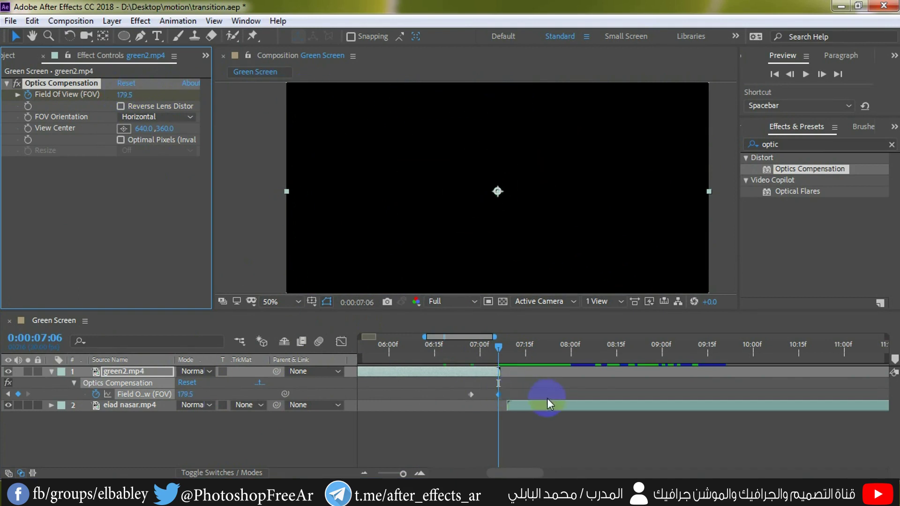
pyautogui.moveTo(555, 404); pyautogui.dragTo(516, 406)
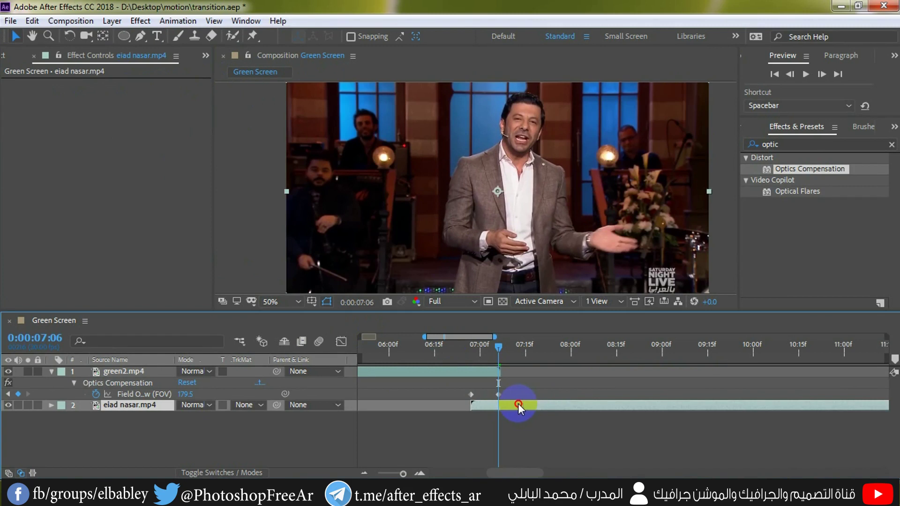
pyautogui.click(455, 348)
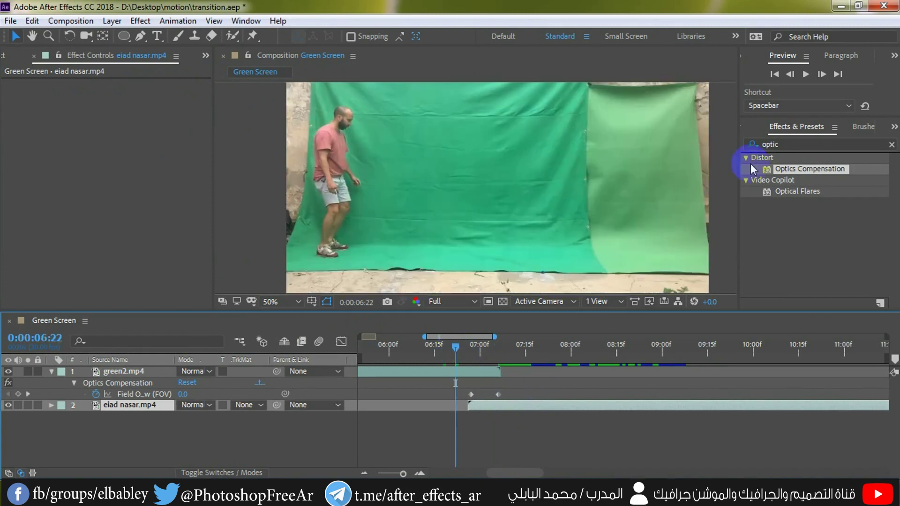
pyautogui.click(804, 74)
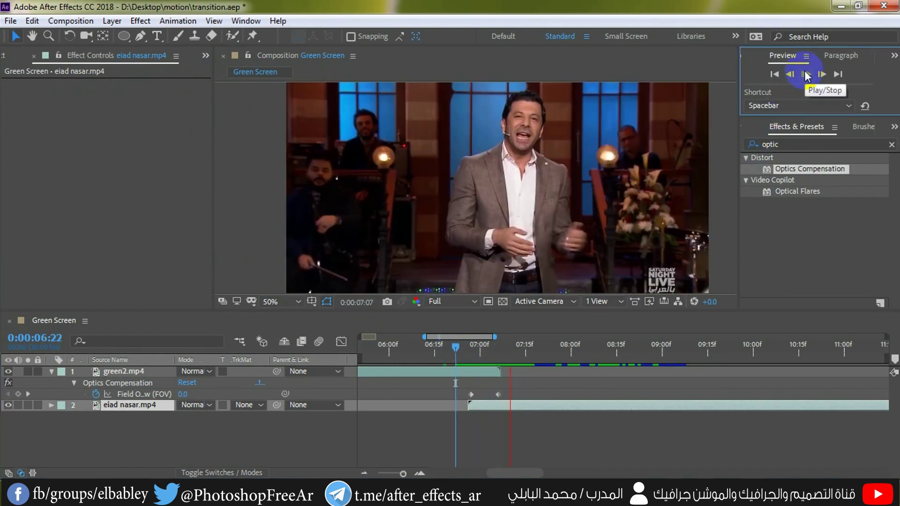
pyautogui.click(485, 383)
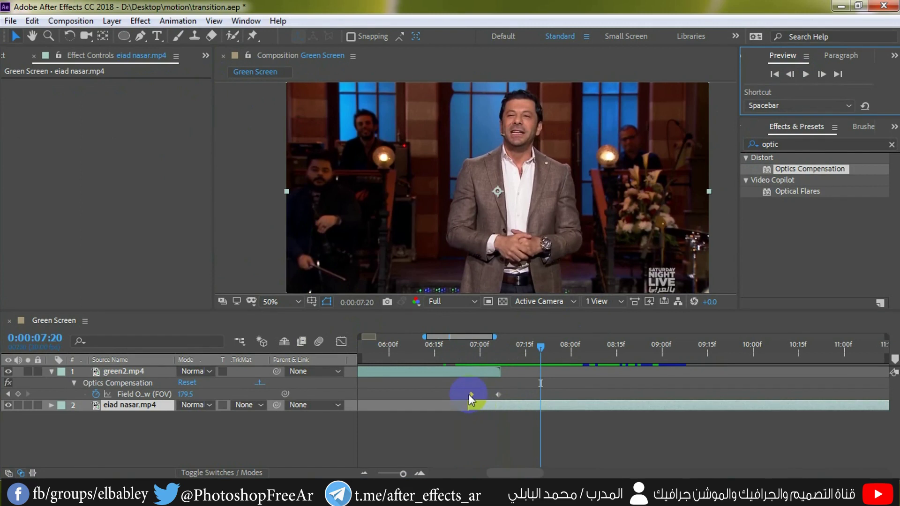
pyautogui.moveTo(470, 395); pyautogui.dragTo(429, 395)
pyautogui.moveTo(497, 406); pyautogui.dragTo(457, 408)
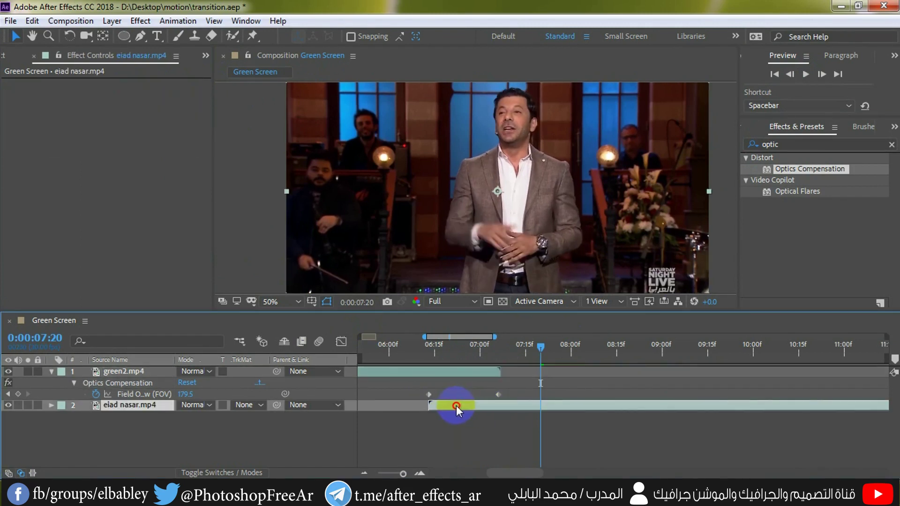
pyautogui.click(426, 355)
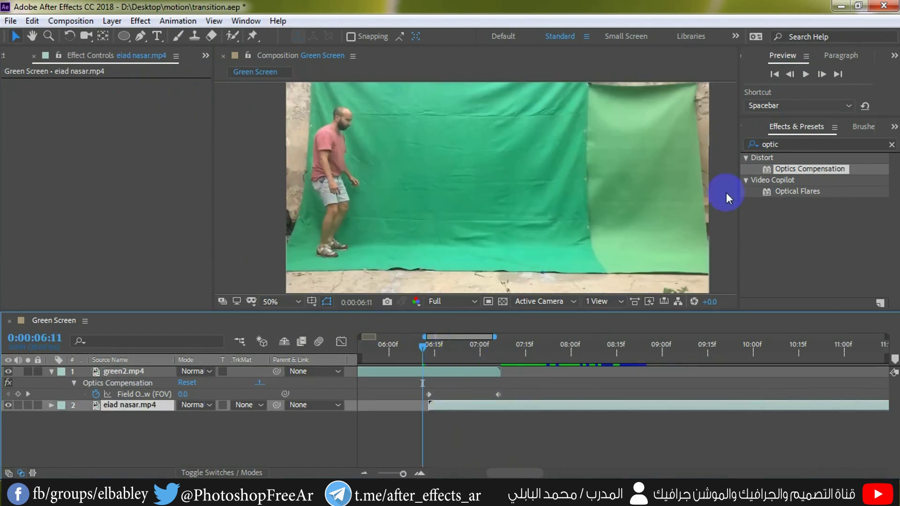
pyautogui.click(808, 77)
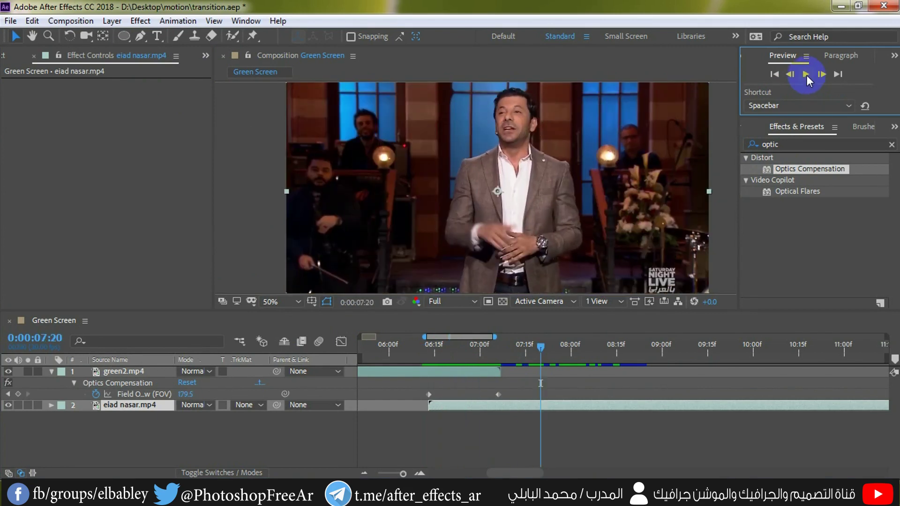
pyautogui.click(807, 77)
pyautogui.click(427, 351)
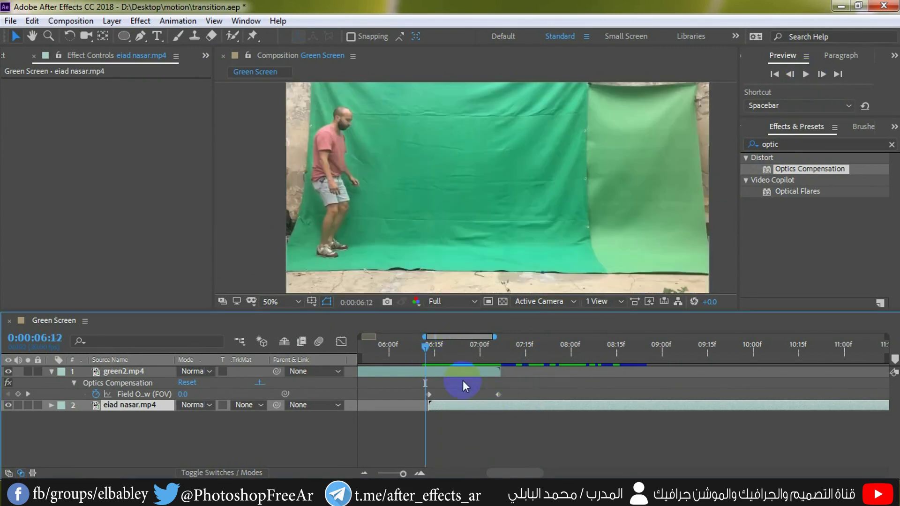
pyautogui.click(489, 352)
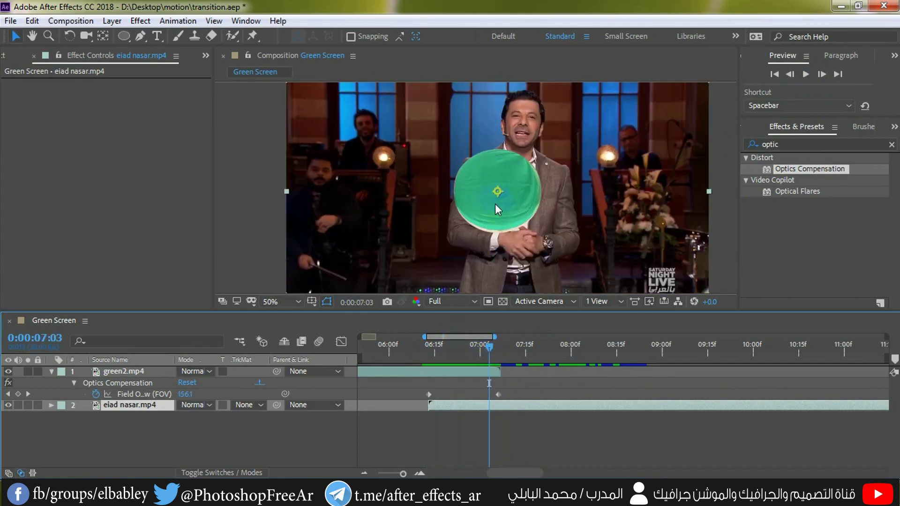
pyautogui.click(128, 389)
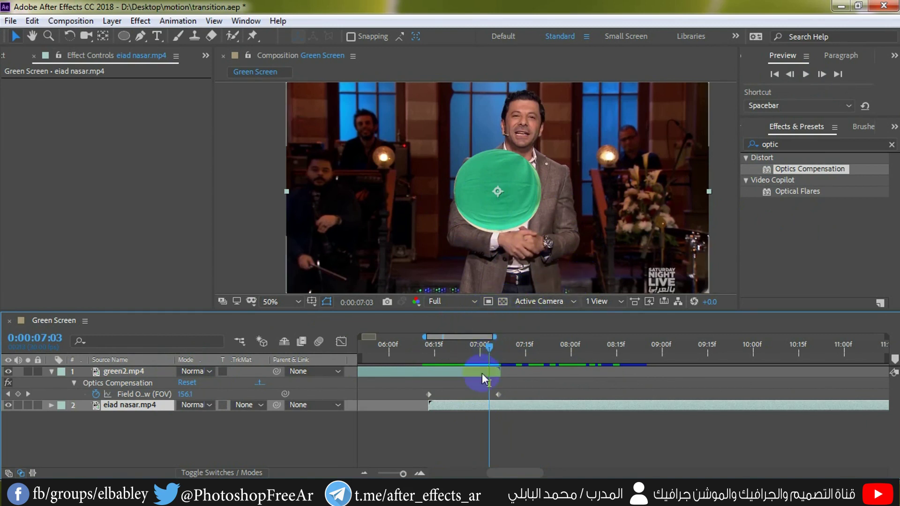
# Remove green2.mp4's Field Of View keyframes and set Field Of View to 0.
pyautogui.click(119, 384)
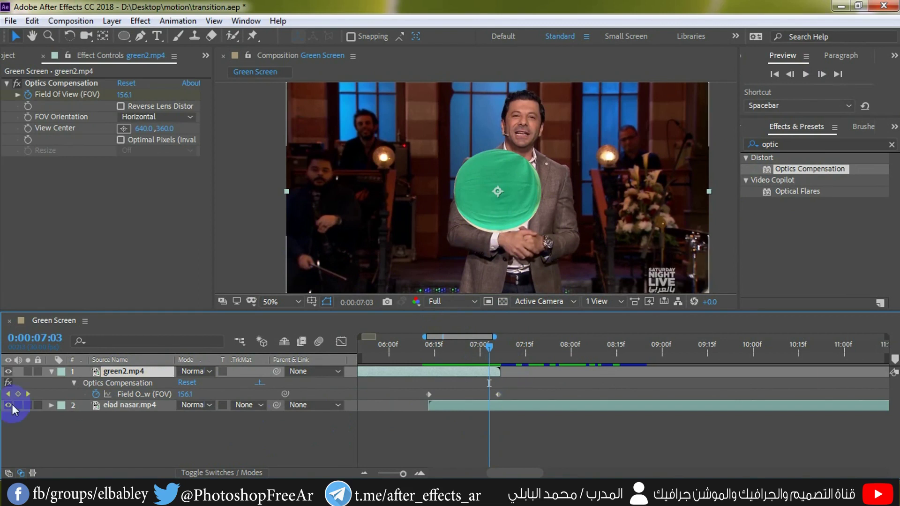
pyautogui.click(97, 395)
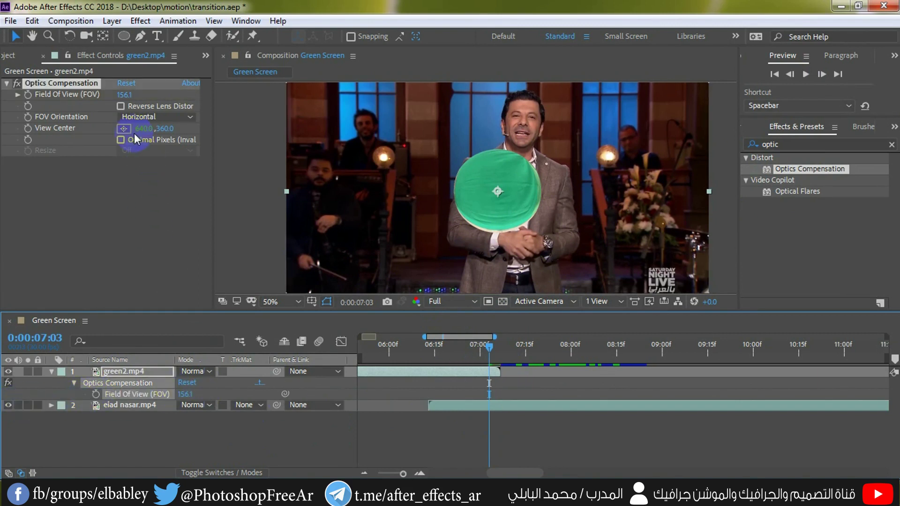
pyautogui.click(124, 96)
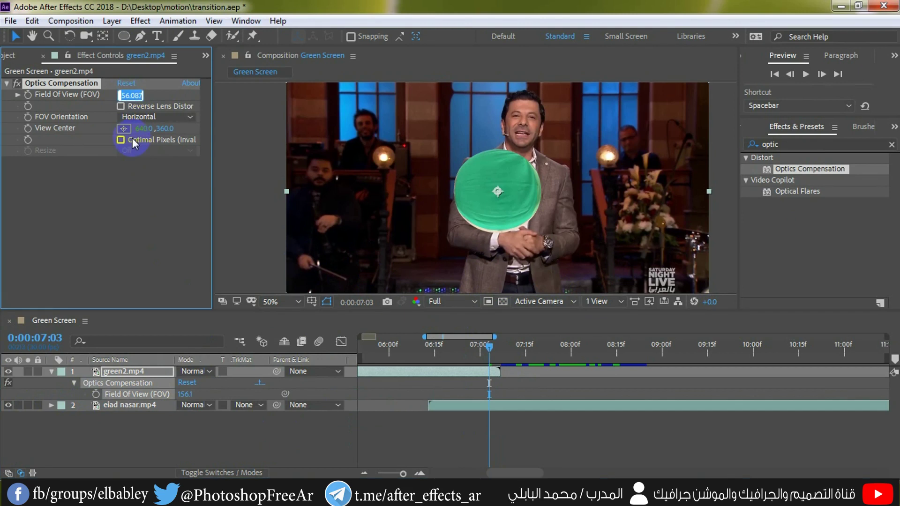
pyautogui.write('0')
pyautogui.press('Return')
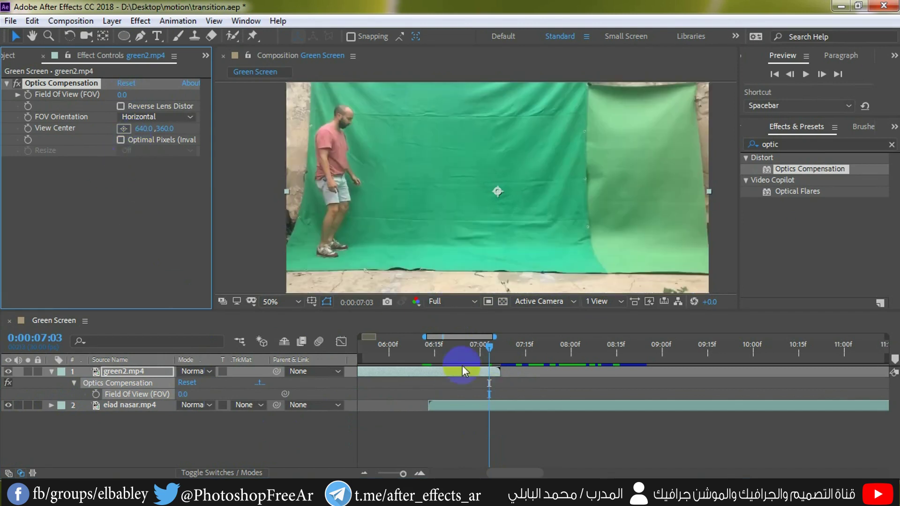
pyautogui.click(419, 344)
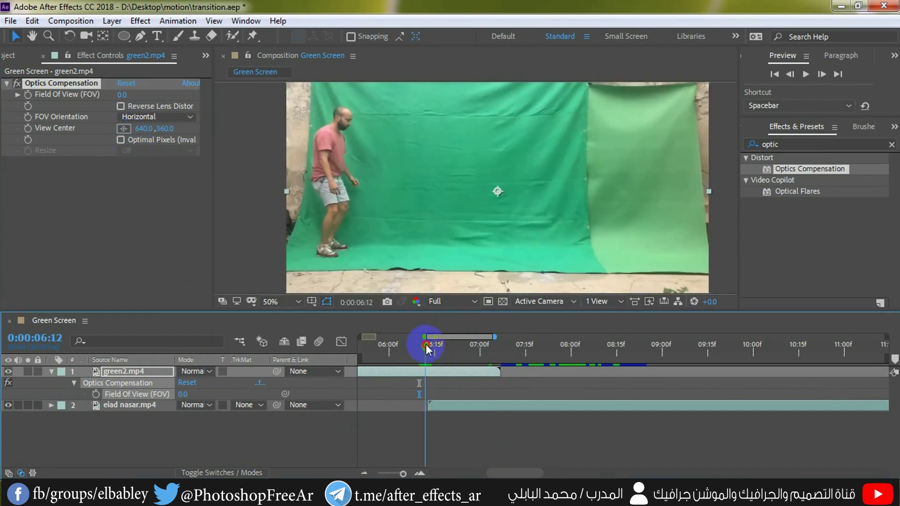
pyautogui.moveTo(426, 349); pyautogui.dragTo(428, 350)
pyautogui.moveTo(438, 406); pyautogui.dragTo(540, 405)
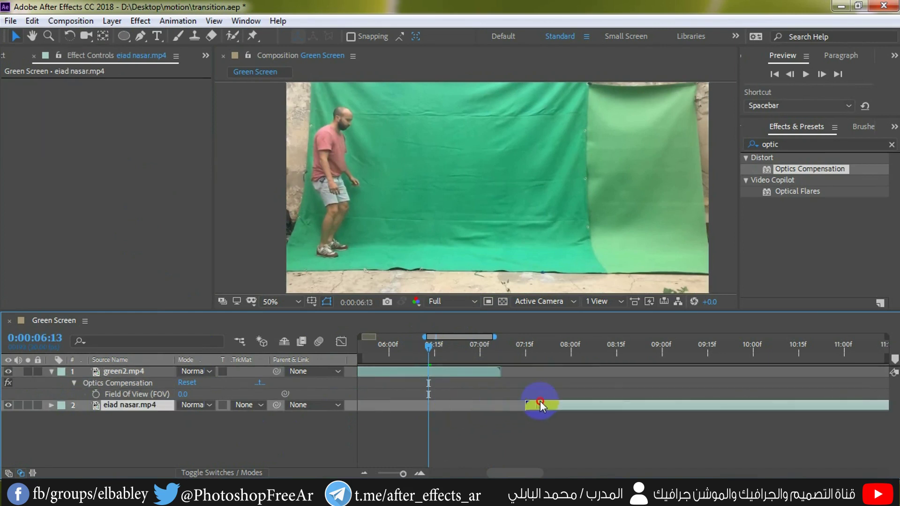
pyautogui.click(133, 375)
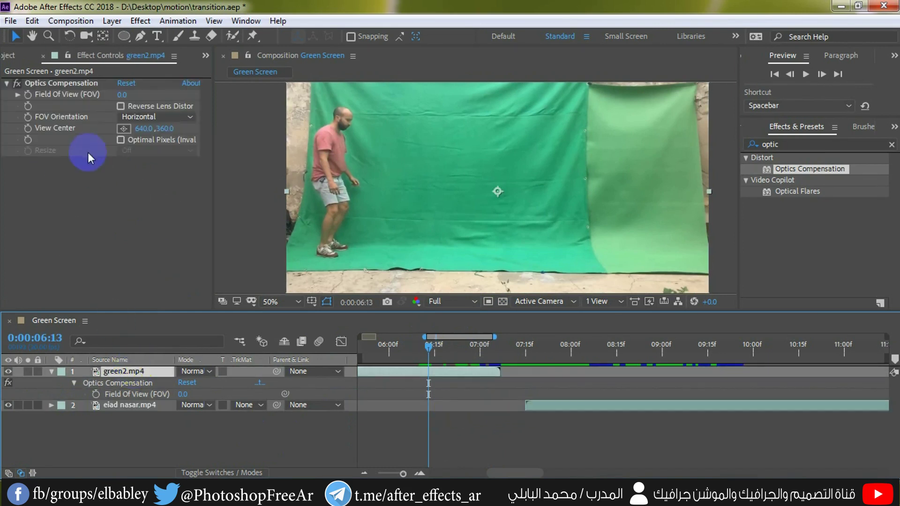
# Enable Reverse Lens Distortion on green2.mp4 and keyframe Field Of View 0 at 6:13.
pyautogui.click(121, 106)
pyautogui.moveTo(122, 94); pyautogui.dragTo(627, 76)
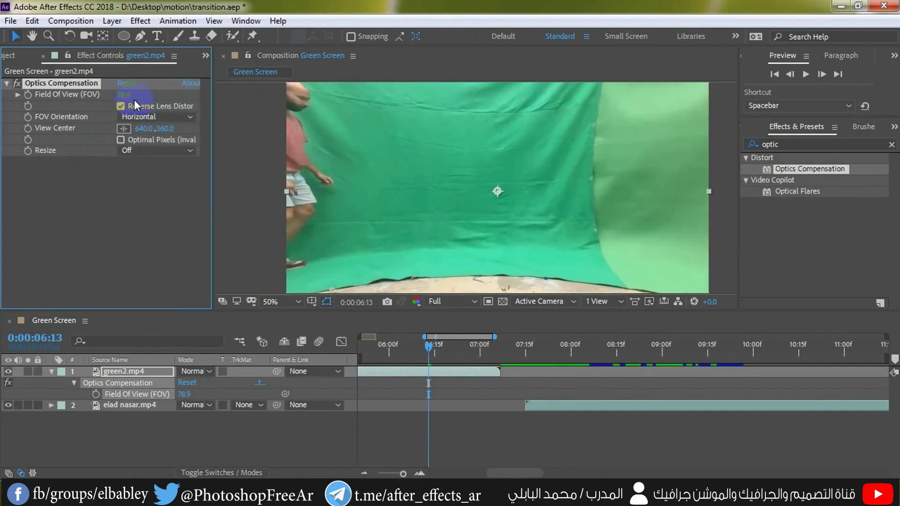
pyautogui.moveTo(128, 97)
pyautogui.mouseDown()
pyautogui.moveTo(288, 95)
pyautogui.moveTo(190, 104)
pyautogui.moveTo(187, 68)
pyautogui.mouseUp()
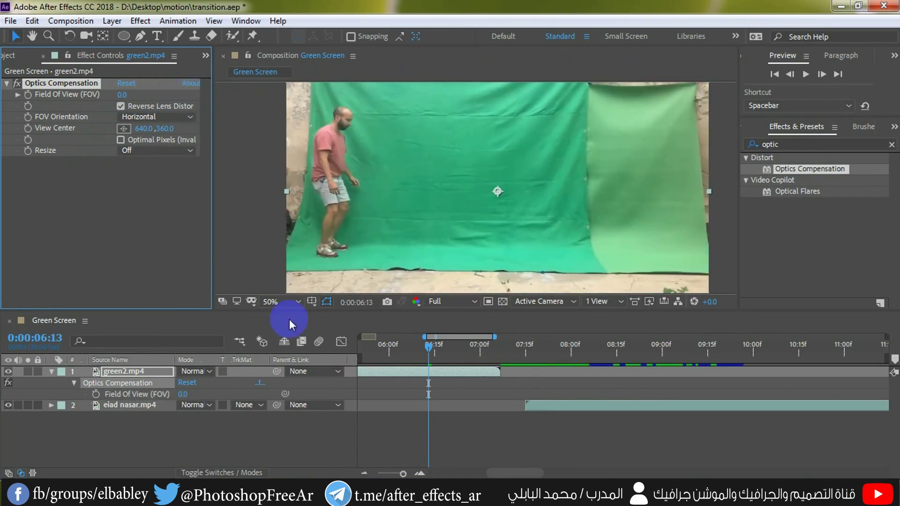
pyautogui.click(28, 94)
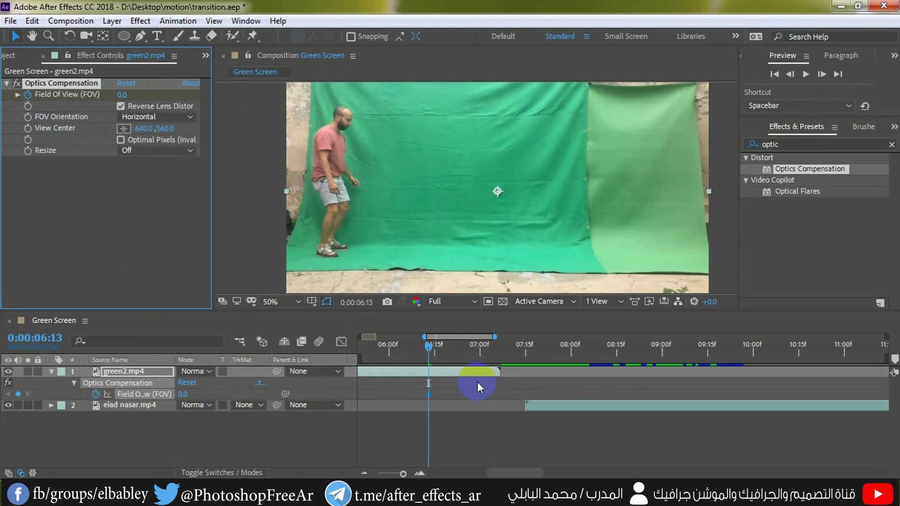
# Key Field Of View to 151.3 at 7:06 and move eiad nasar.mp4 earlier to about 6:14.
pyautogui.moveTo(428, 347); pyautogui.dragTo(498, 347)
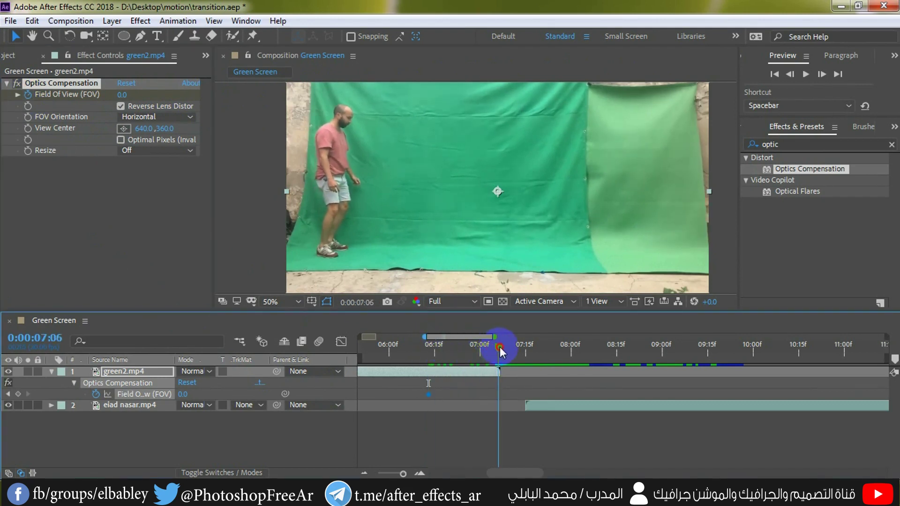
pyautogui.moveTo(122, 94)
pyautogui.mouseDown()
pyautogui.moveTo(222, 110)
pyautogui.moveTo(132, 107)
pyautogui.mouseUp()
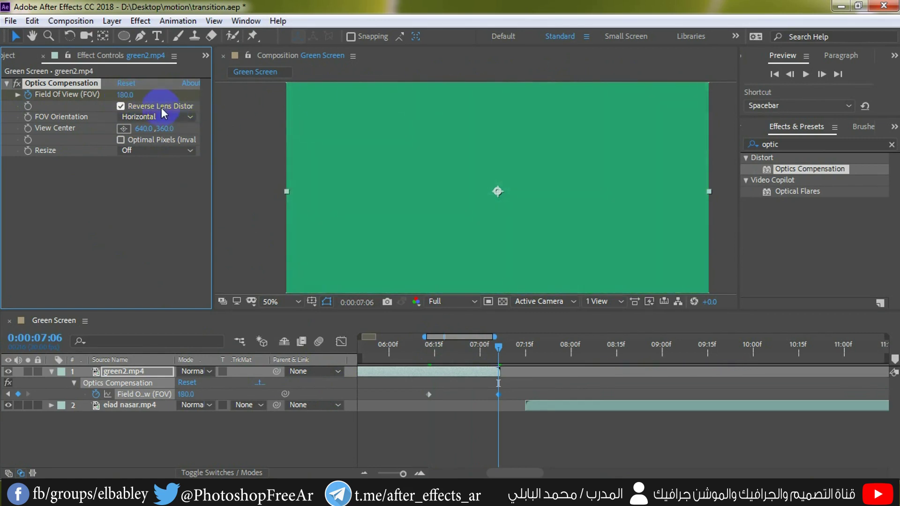
pyautogui.moveTo(120, 95); pyautogui.dragTo(63, 94)
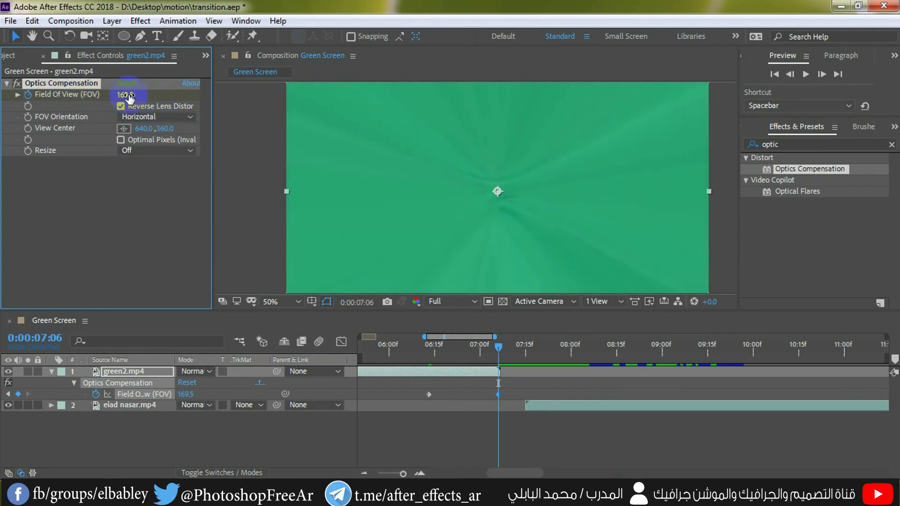
pyautogui.moveTo(123, 95); pyautogui.dragTo(42, 96)
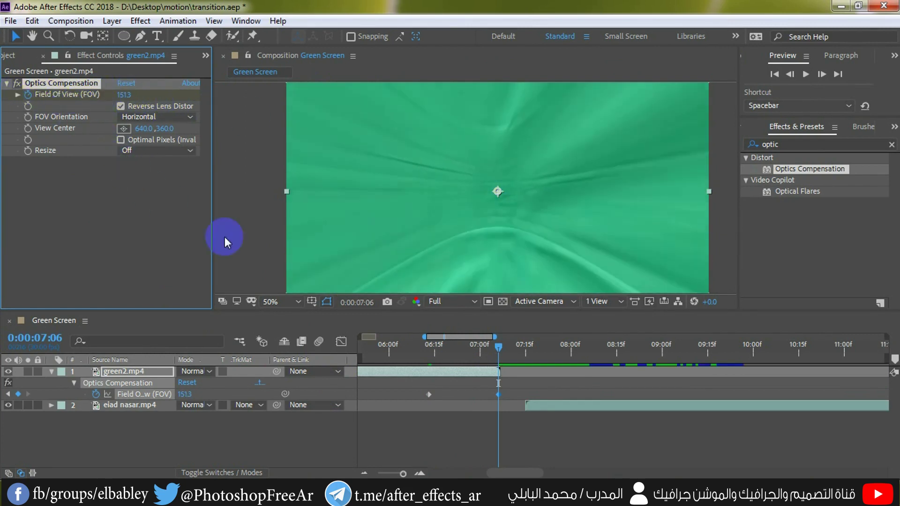
pyautogui.moveTo(544, 411); pyautogui.dragTo(449, 411)
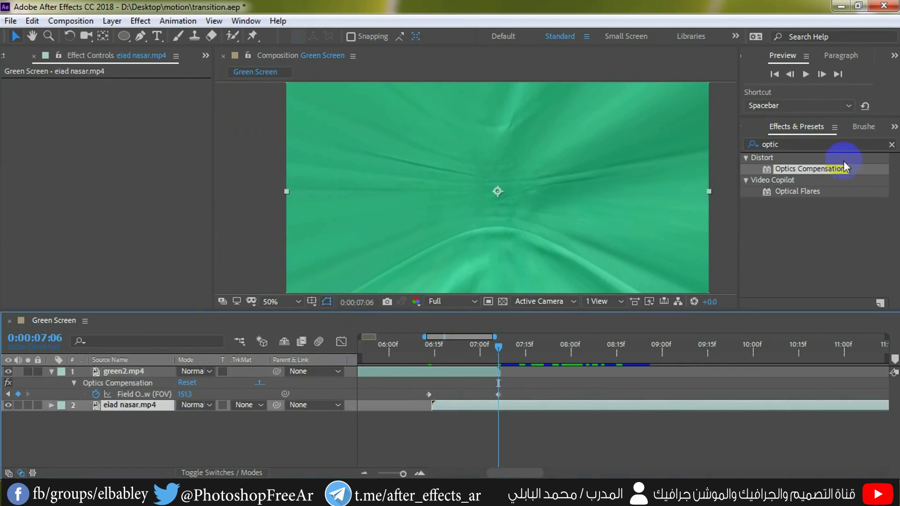
pyautogui.moveTo(810, 169)
pyautogui.mouseDown()
pyautogui.moveTo(237, 324)
pyautogui.moveTo(141, 406)
pyautogui.mouseUp()
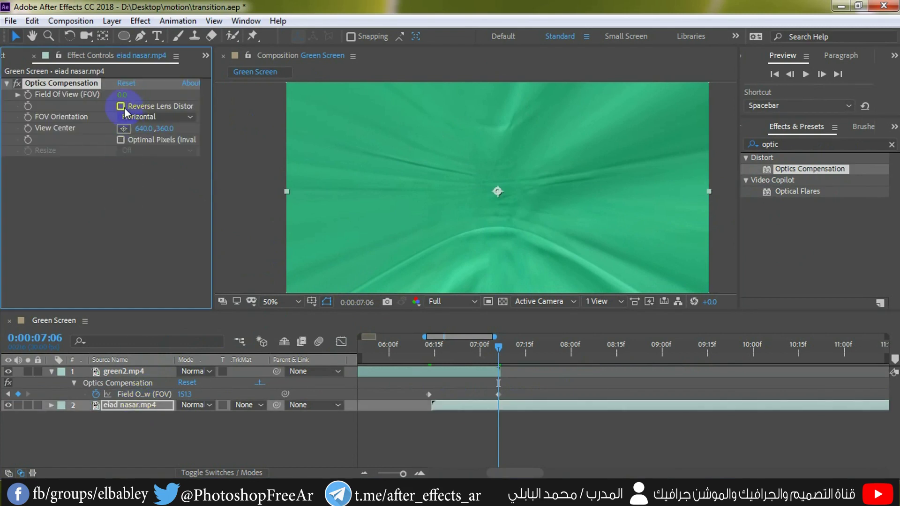
pyautogui.click(121, 107)
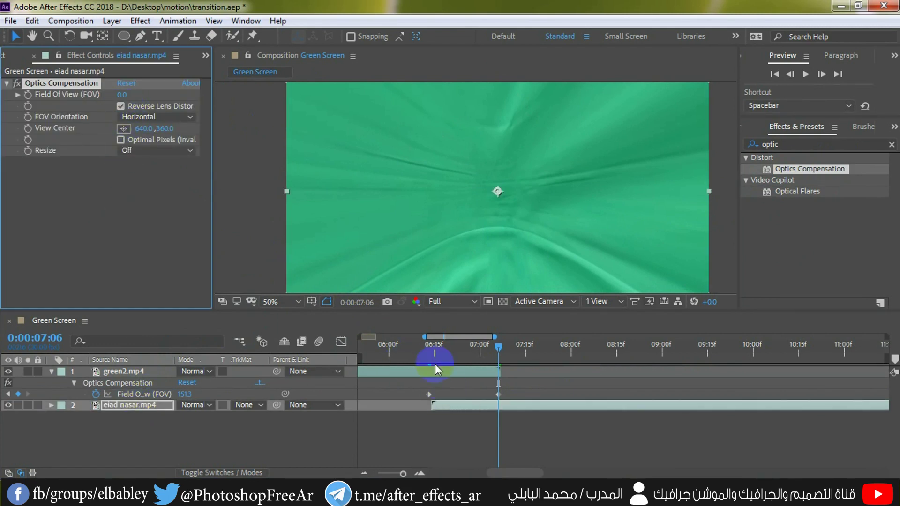
pyautogui.click(8, 394)
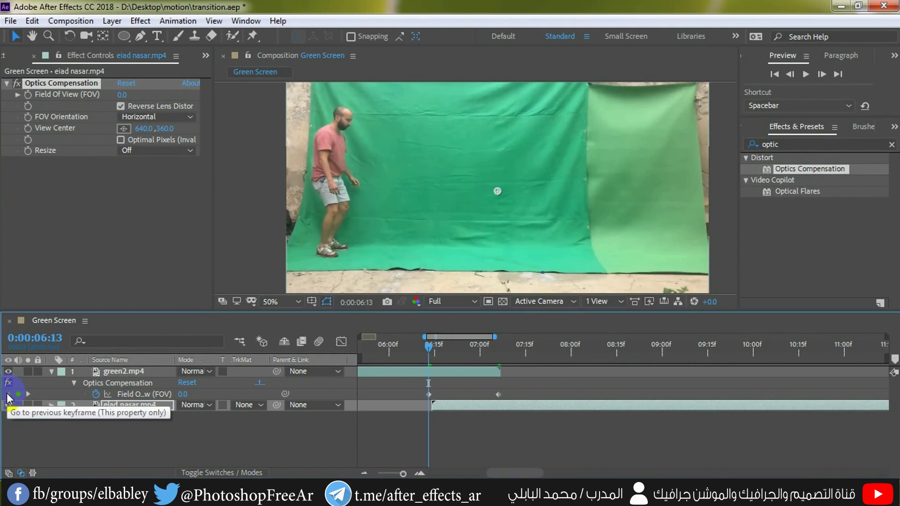
pyautogui.click(26, 95)
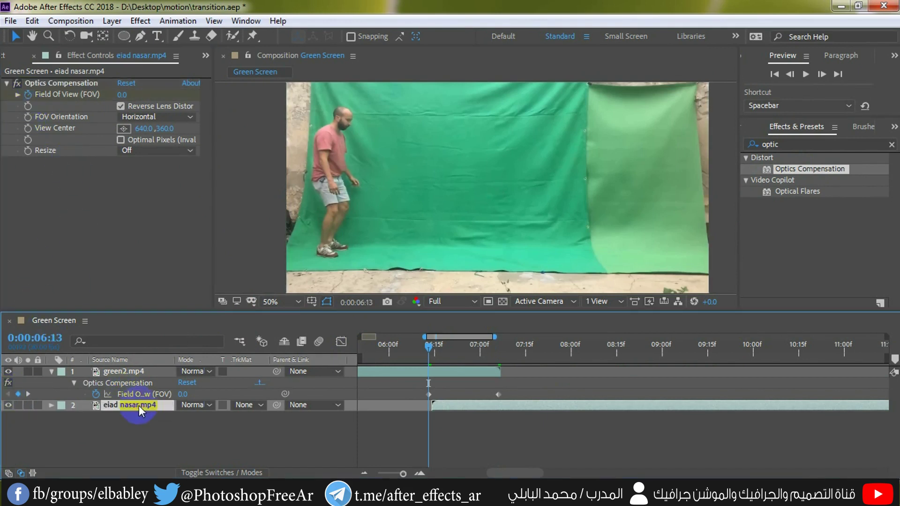
pyautogui.press('u')
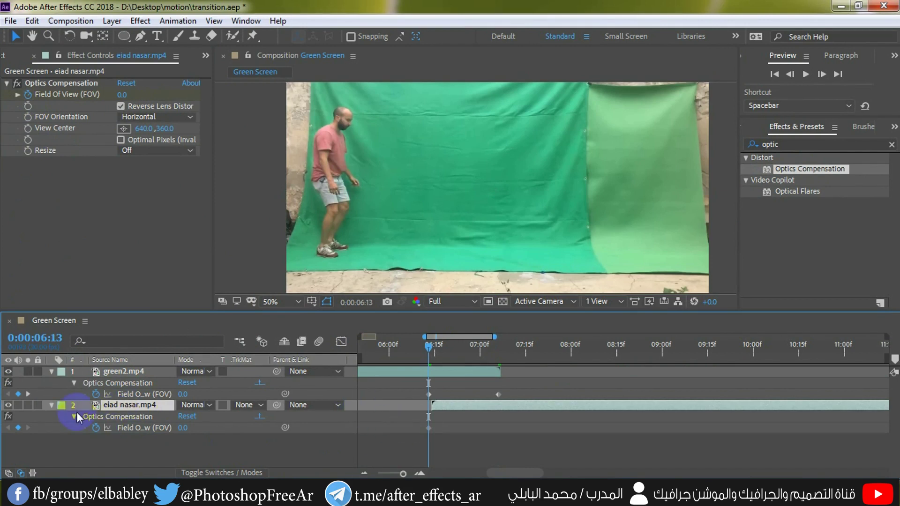
pyautogui.click(27, 393)
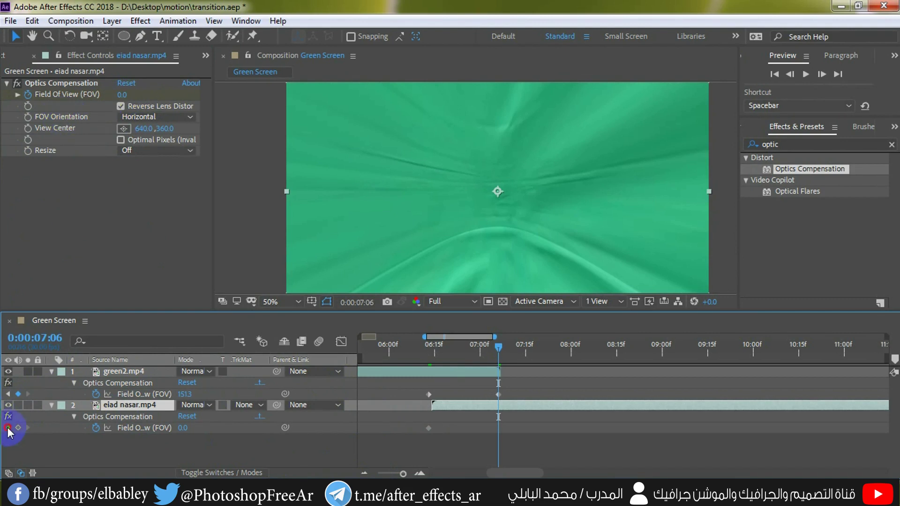
pyautogui.click(8, 427)
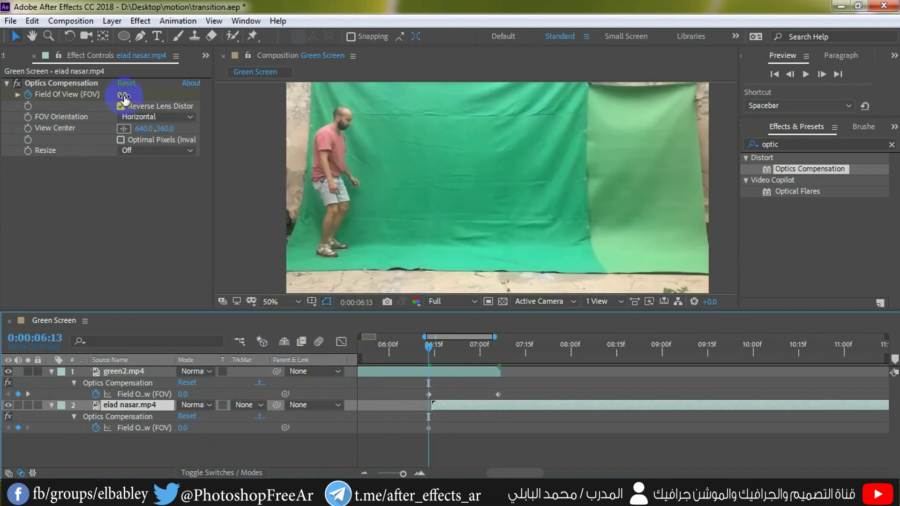
pyautogui.click(113, 82)
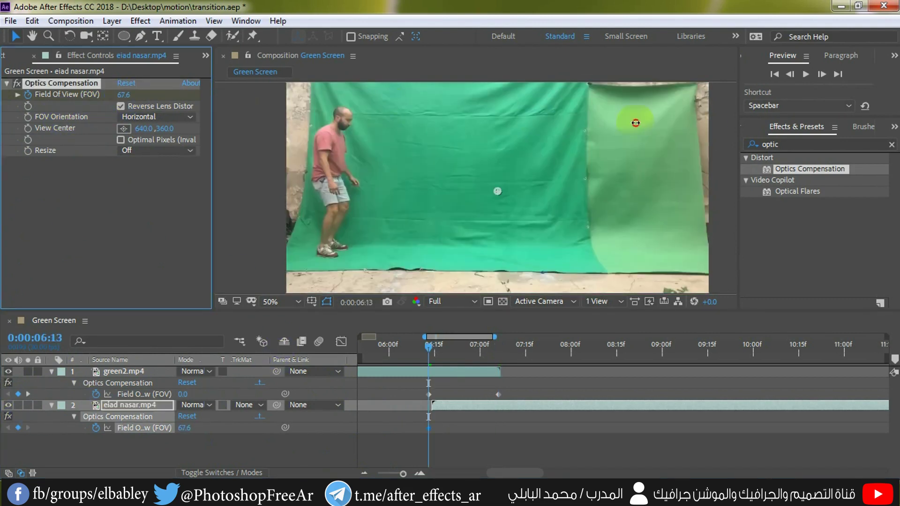
pyautogui.moveTo(123, 95)
pyautogui.mouseDown()
pyautogui.moveTo(159, 113)
pyautogui.moveTo(170, 95)
pyautogui.mouseUp()
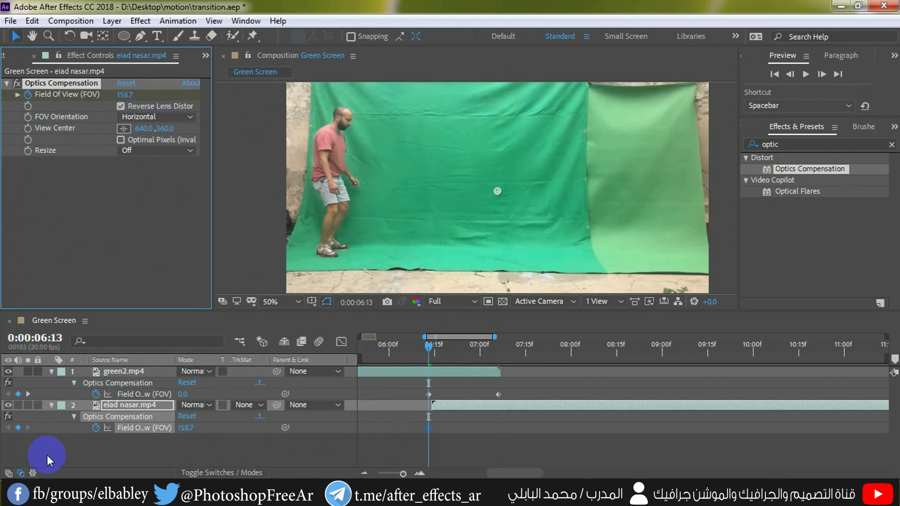
pyautogui.moveTo(429, 347)
pyautogui.mouseDown()
pyautogui.moveTo(505, 358)
pyautogui.moveTo(499, 354)
pyautogui.mouseUp()
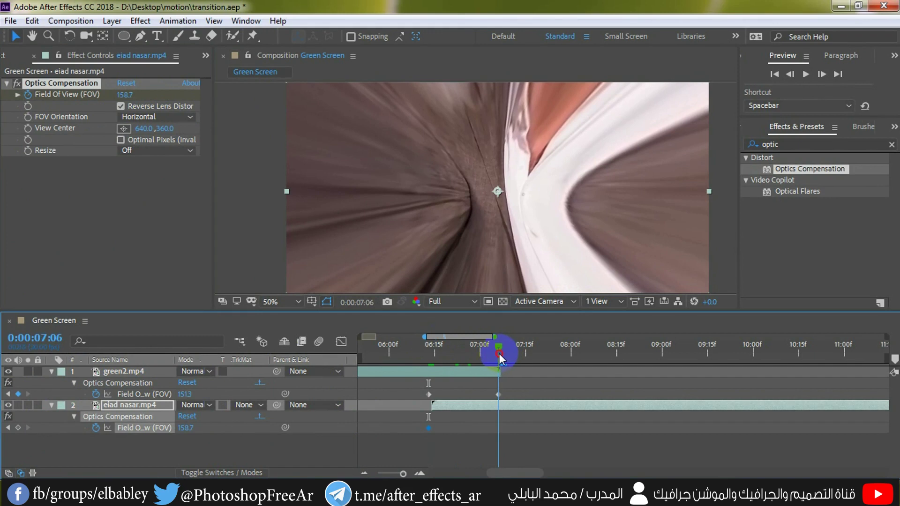
pyautogui.click(125, 95)
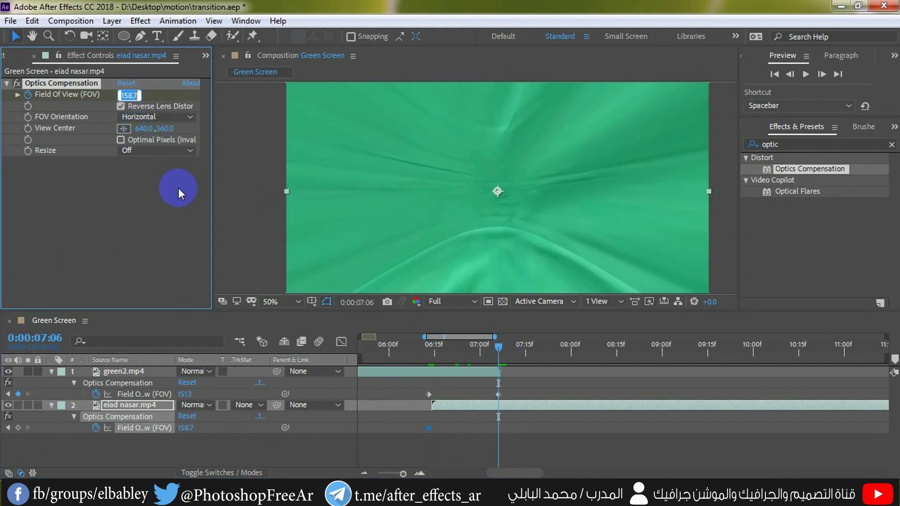
pyautogui.write('0')
pyautogui.press('Return')
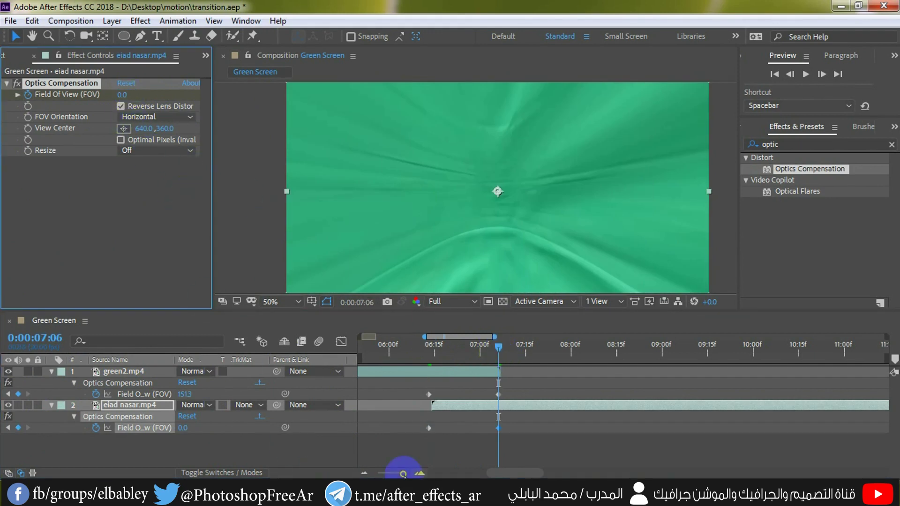
pyautogui.moveTo(501, 406); pyautogui.dragTo(540, 406)
pyautogui.moveTo(542, 406); pyautogui.dragTo(536, 406)
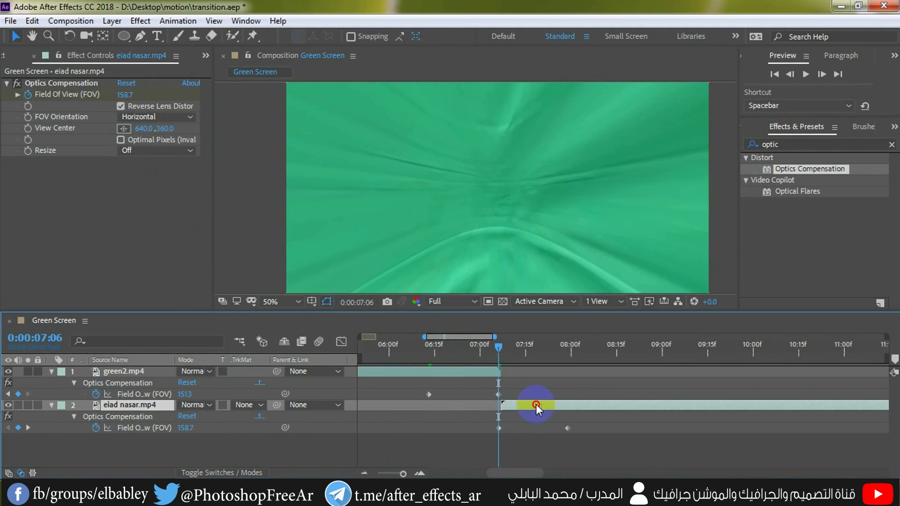
pyautogui.click(413, 347)
pyautogui.click(806, 75)
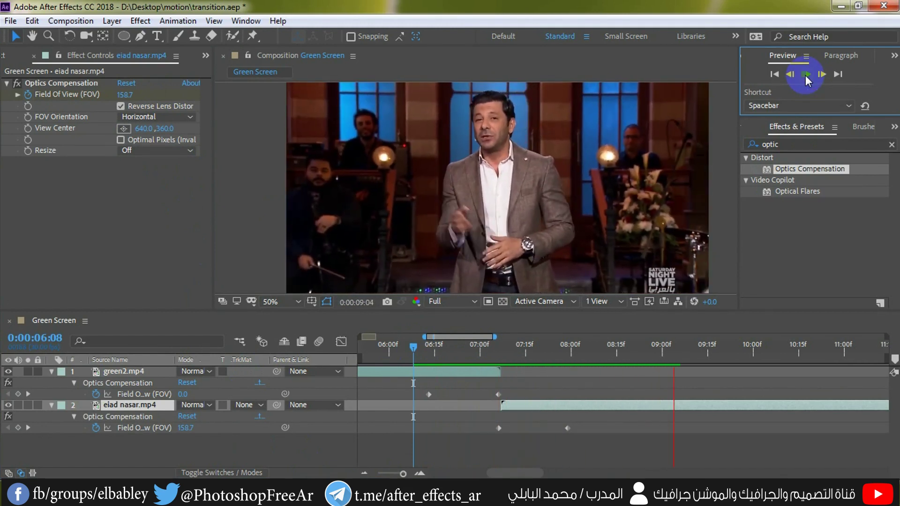
pyautogui.click(392, 347)
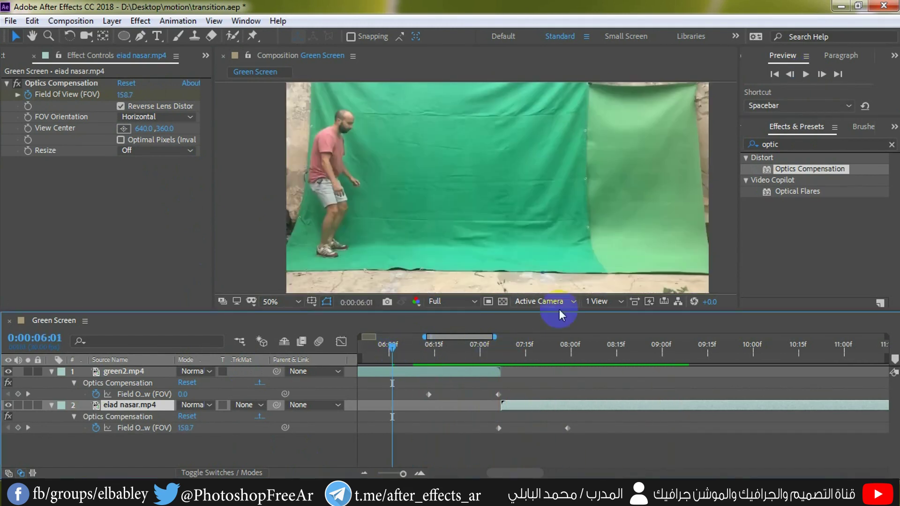
pyautogui.click(802, 75)
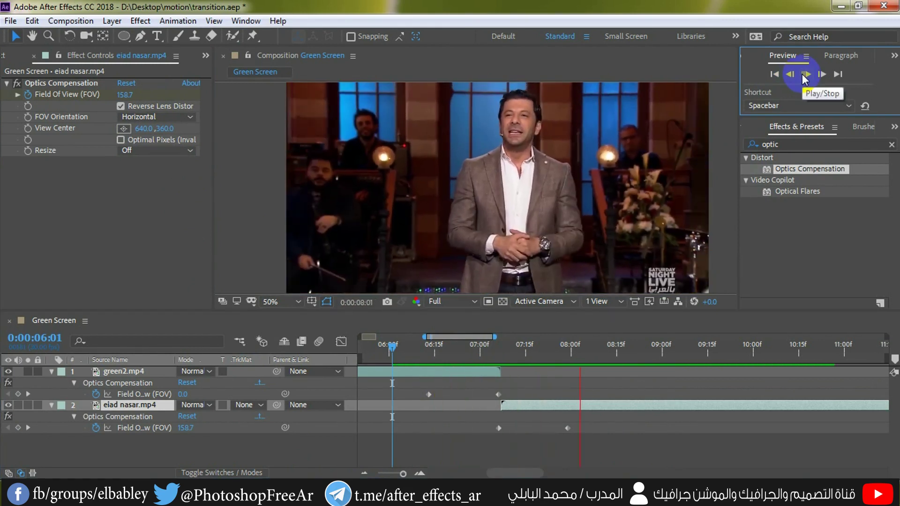
pyautogui.click(805, 76)
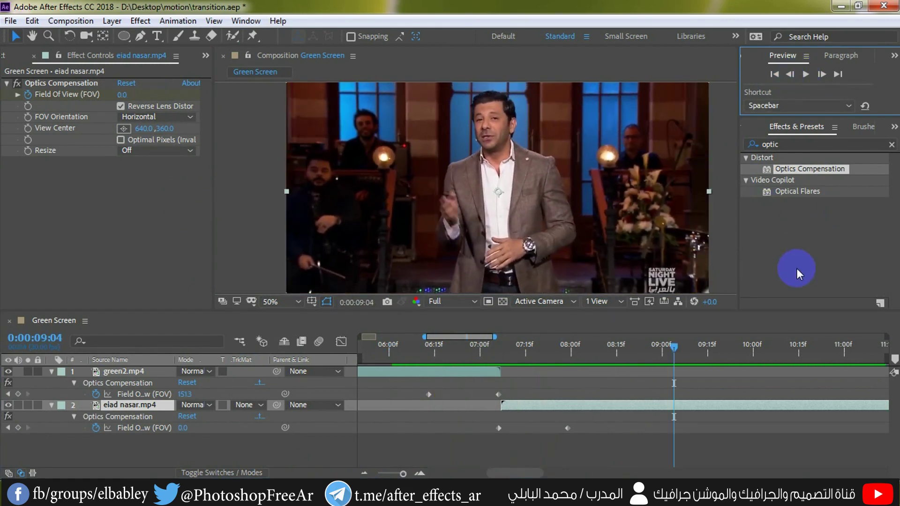
pyautogui.click(755, 366)
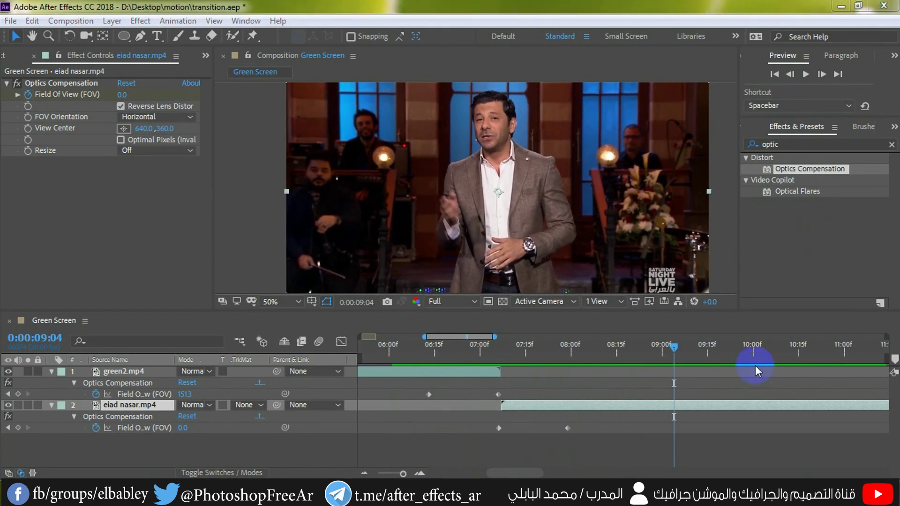
pyautogui.doubleClick(799, 145)
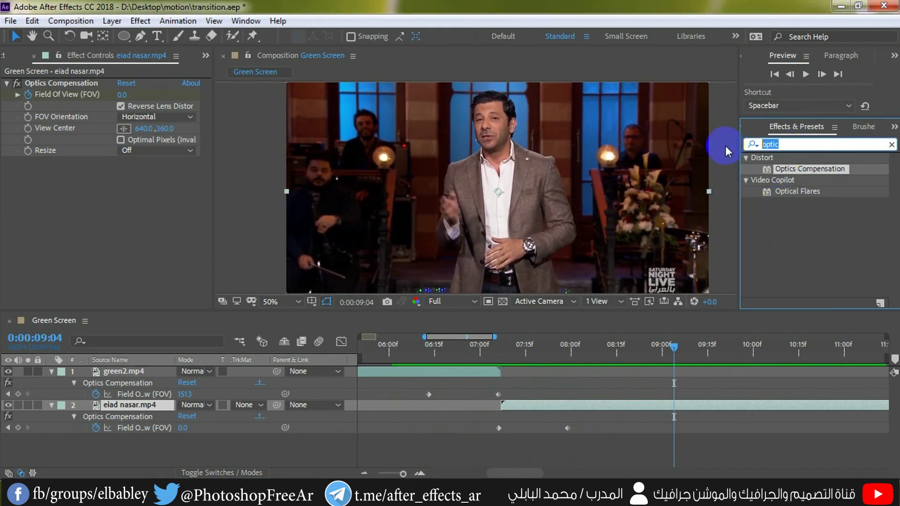
pyautogui.write('luma')
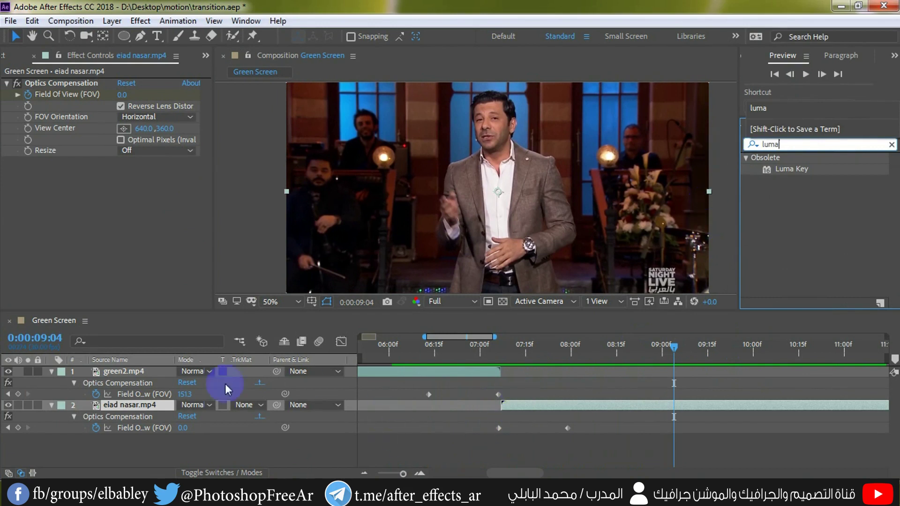
pyautogui.click(96, 394)
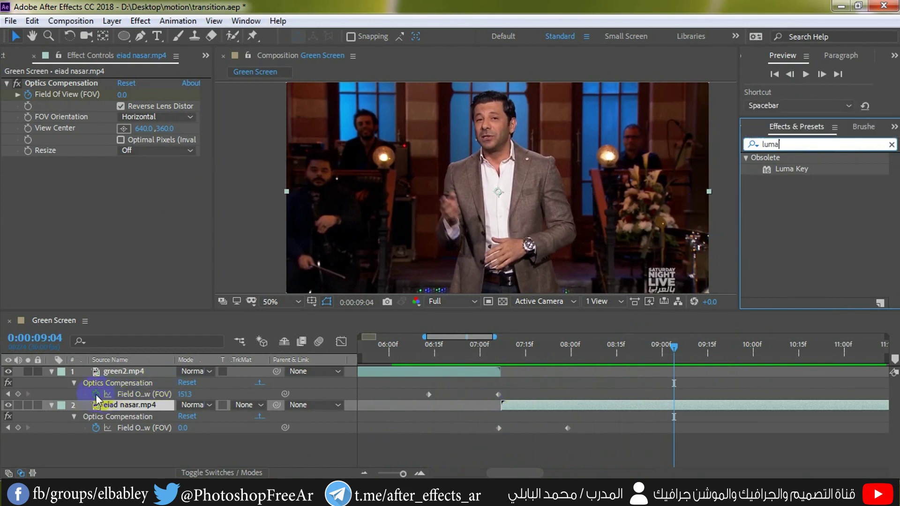
pyautogui.click(92, 429)
pyautogui.click(46, 85)
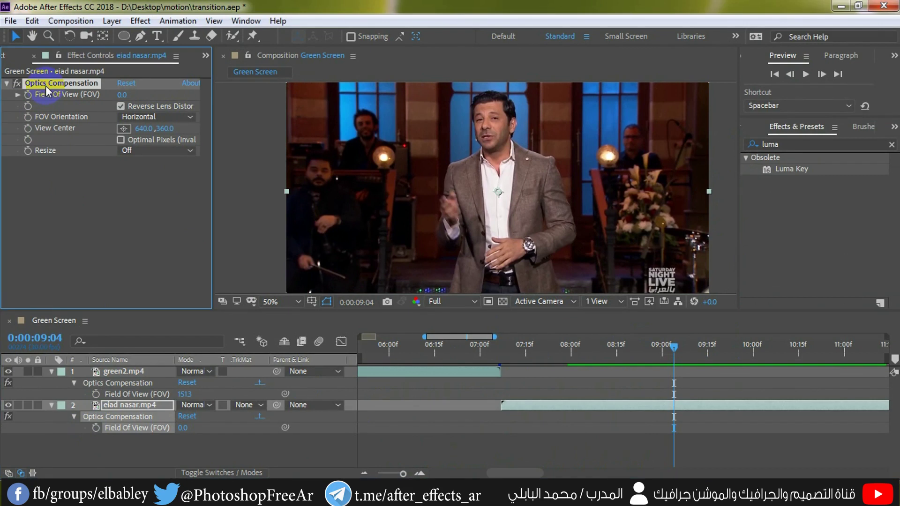
pyautogui.press('Delete')
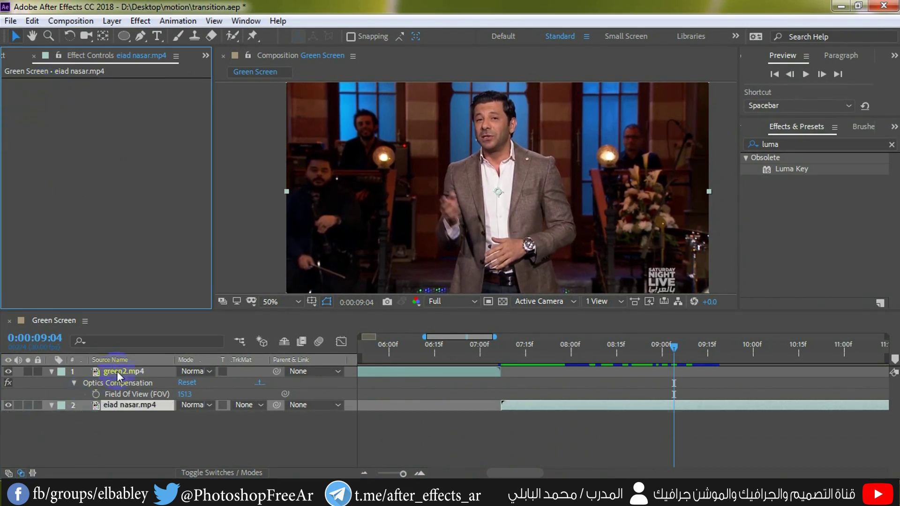
# Delete Optics Compensation from green2.mp4 and apply Luma Key to it.
pyautogui.click(117, 372)
pyautogui.click(63, 83)
pyautogui.press('Delete')
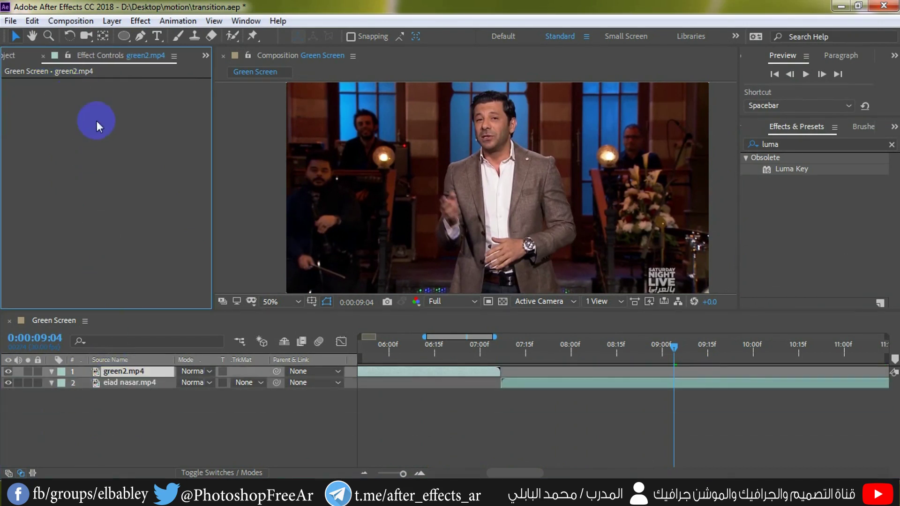
pyautogui.click(797, 169)
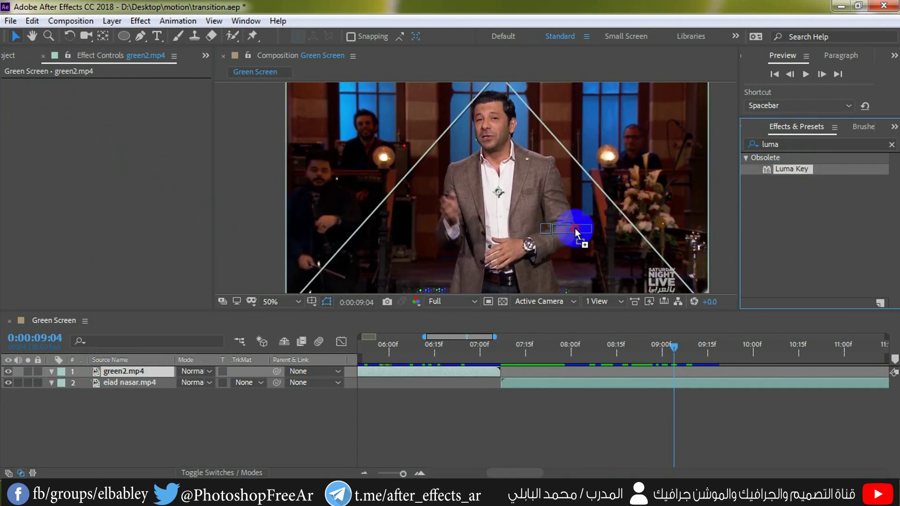
pyautogui.moveTo(797, 167); pyautogui.dragTo(131, 370)
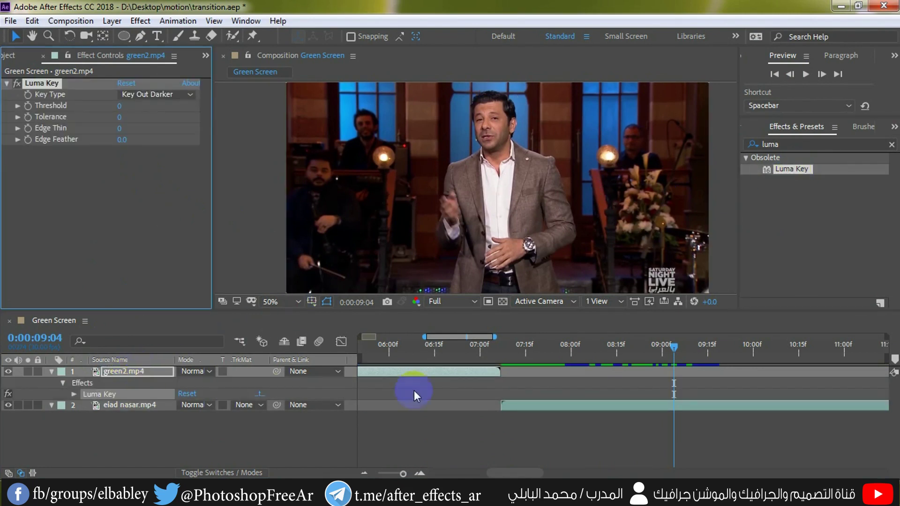
# Keyframe green2.mp4's Luma Key Threshold at 0 at 06:20.
pyautogui.click(450, 352)
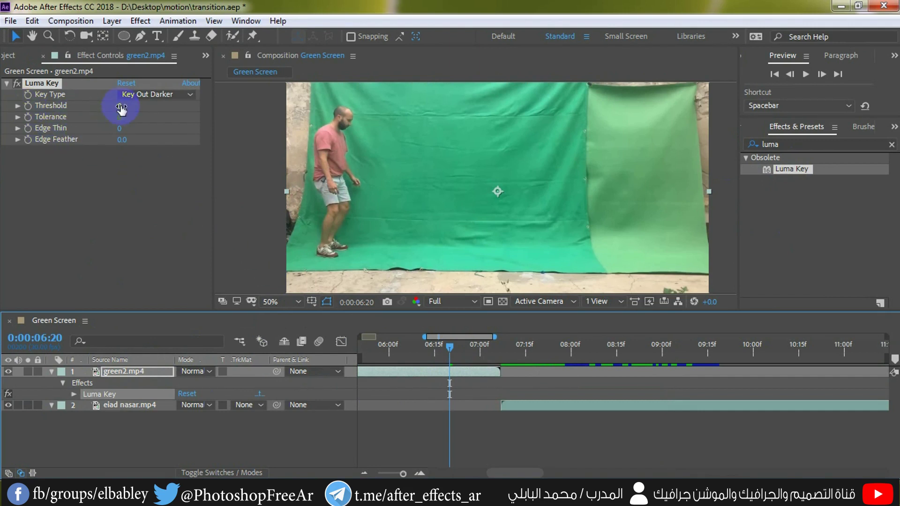
pyautogui.moveTo(121, 109); pyautogui.dragTo(311, 115)
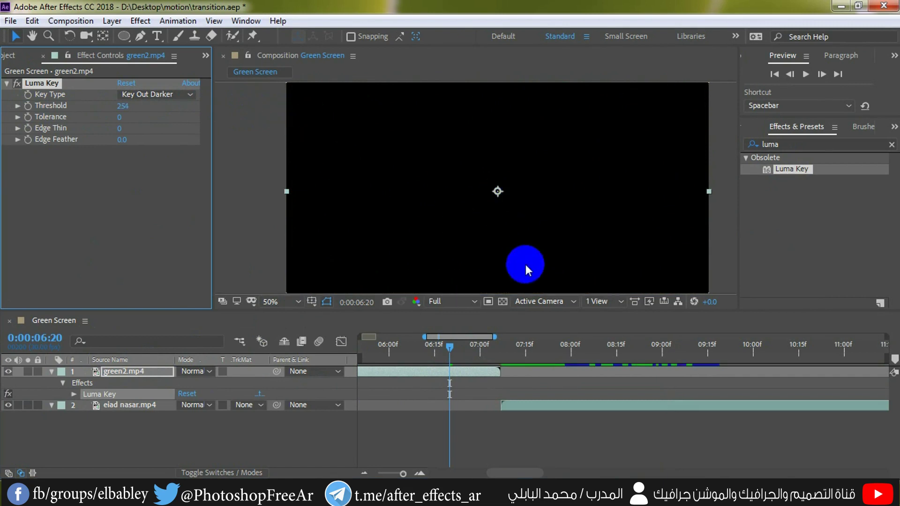
pyautogui.moveTo(558, 406)
pyautogui.mouseDown()
pyautogui.moveTo(511, 406)
pyautogui.moveTo(553, 408)
pyautogui.mouseUp()
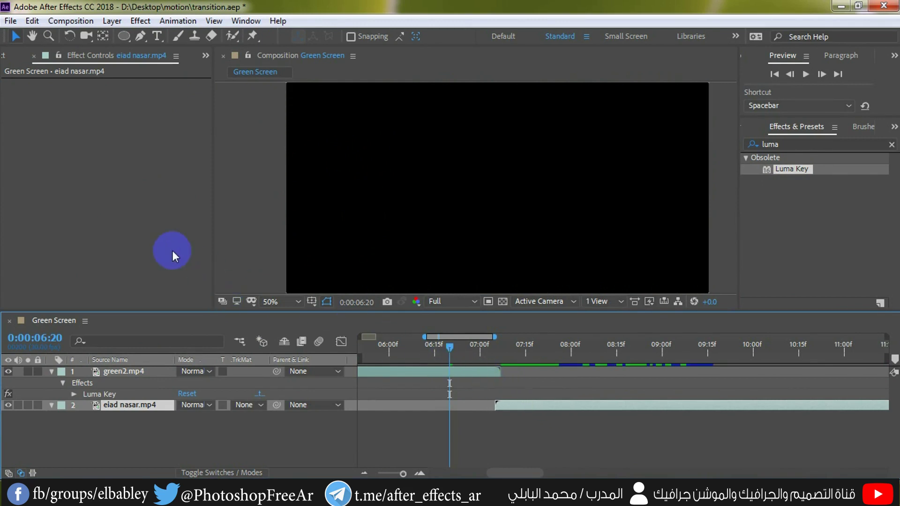
pyautogui.click(106, 370)
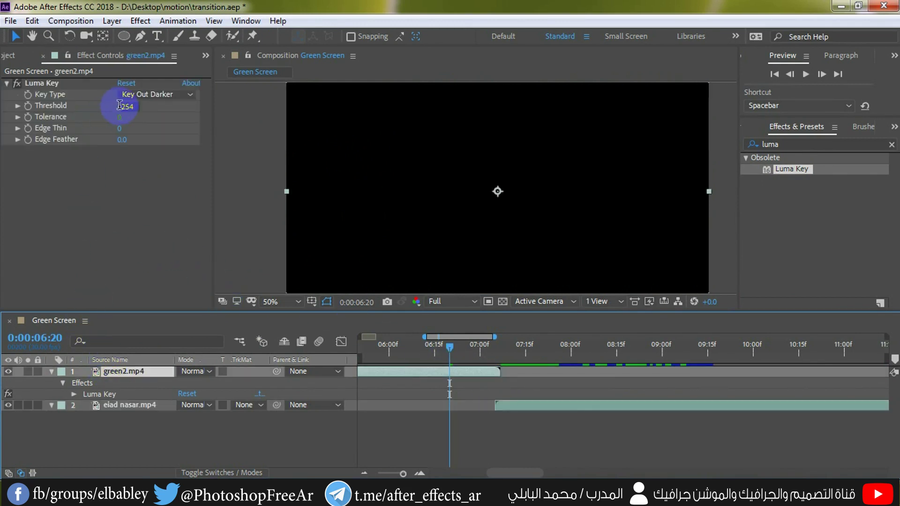
pyautogui.write('0')
pyautogui.click(159, 193)
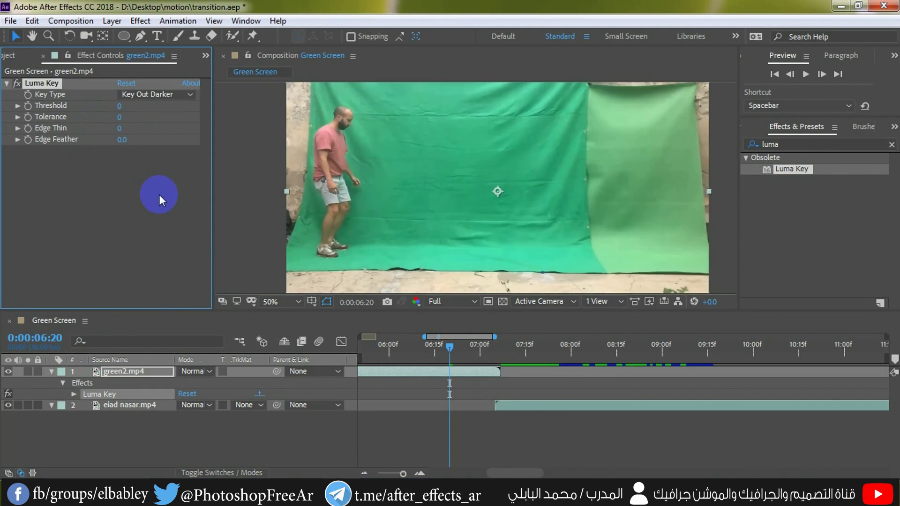
pyautogui.click(29, 106)
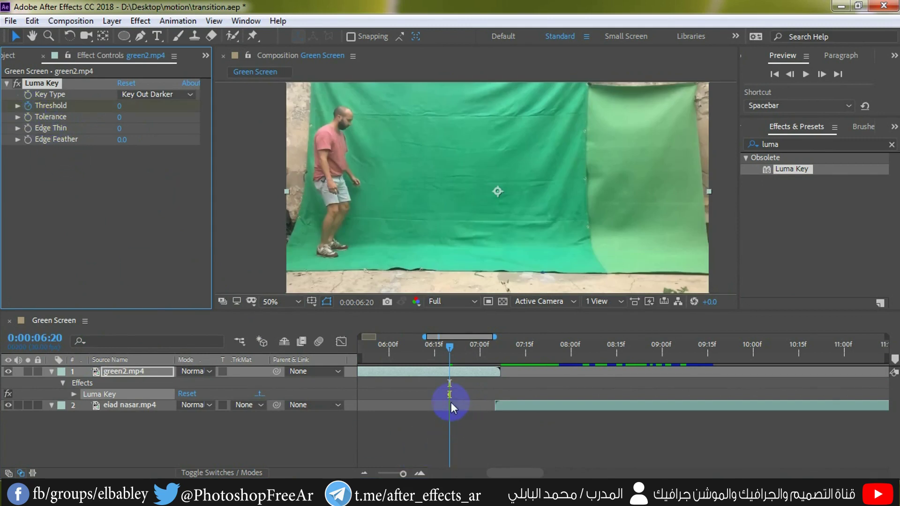
pyautogui.moveTo(448, 350); pyautogui.dragTo(498, 347)
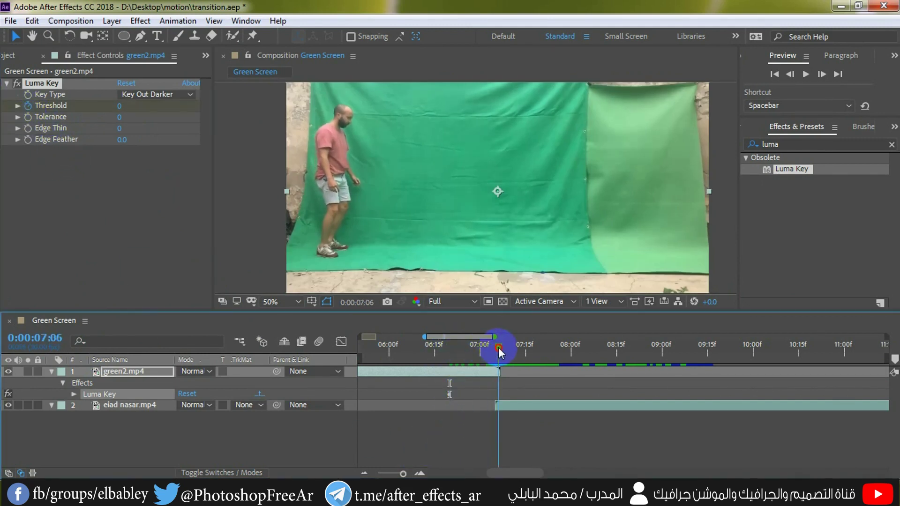
pyautogui.click(117, 162)
pyautogui.moveTo(119, 106); pyautogui.dragTo(538, 132)
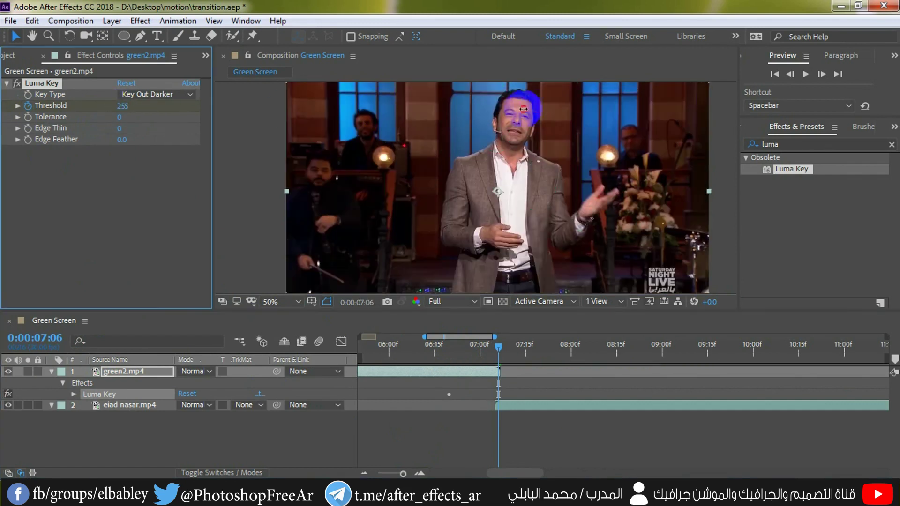
pyautogui.moveTo(549, 412); pyautogui.dragTo(499, 406)
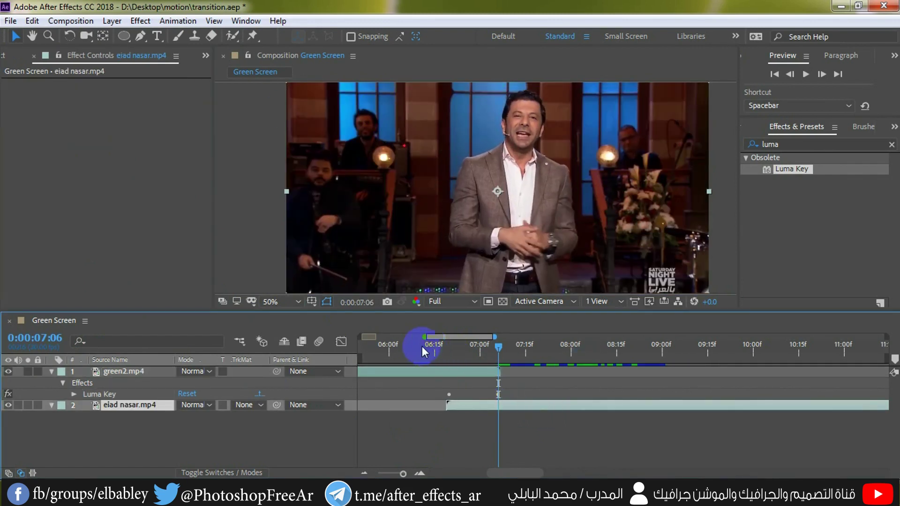
# Play back the Luma Key transition and return to about 06:22.
pyautogui.moveTo(452, 352); pyautogui.dragTo(416, 346)
pyautogui.click(807, 74)
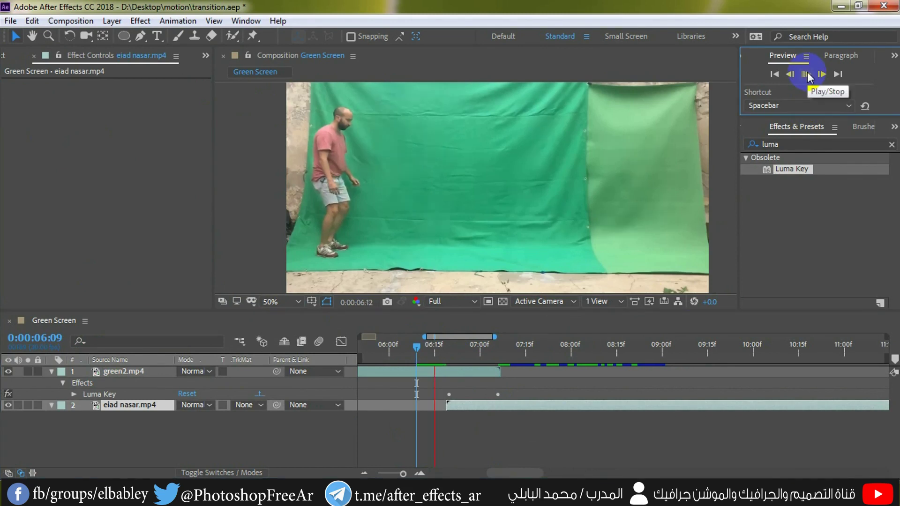
pyautogui.click(699, 171)
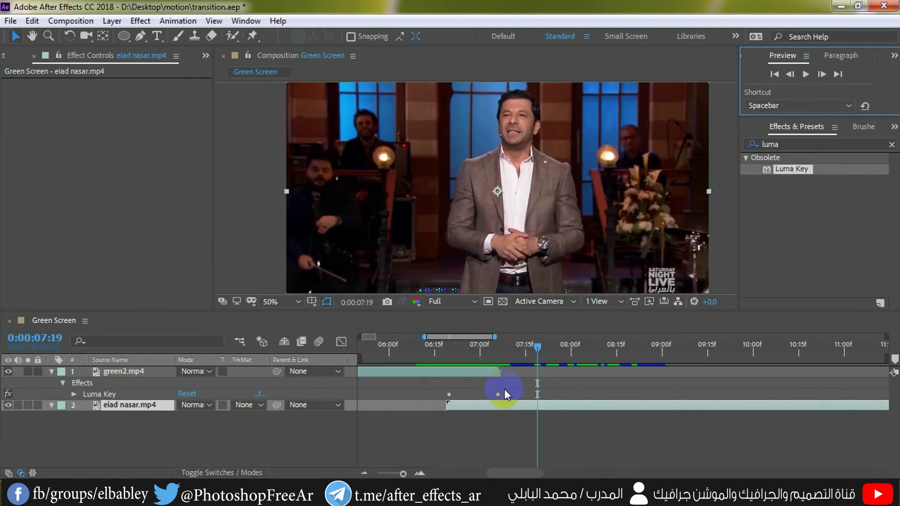
pyautogui.moveTo(538, 351)
pyautogui.mouseDown()
pyautogui.moveTo(453, 352)
pyautogui.moveTo(486, 348)
pyautogui.moveTo(445, 344)
pyautogui.moveTo(454, 352)
pyautogui.moveTo(438, 353)
pyautogui.mouseUp()
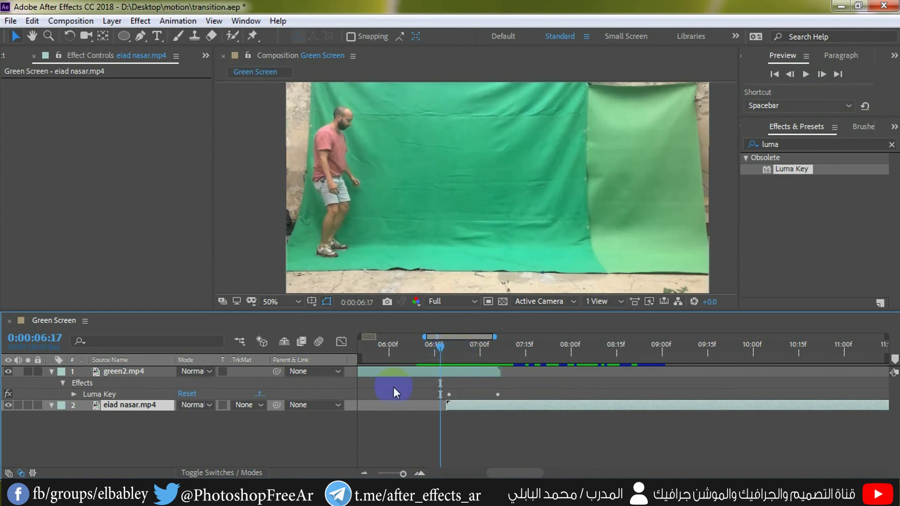
# Collapse the green2.mp4 and eiad nasar.mp4 layer properties and deselect them.
pyautogui.click(51, 373)
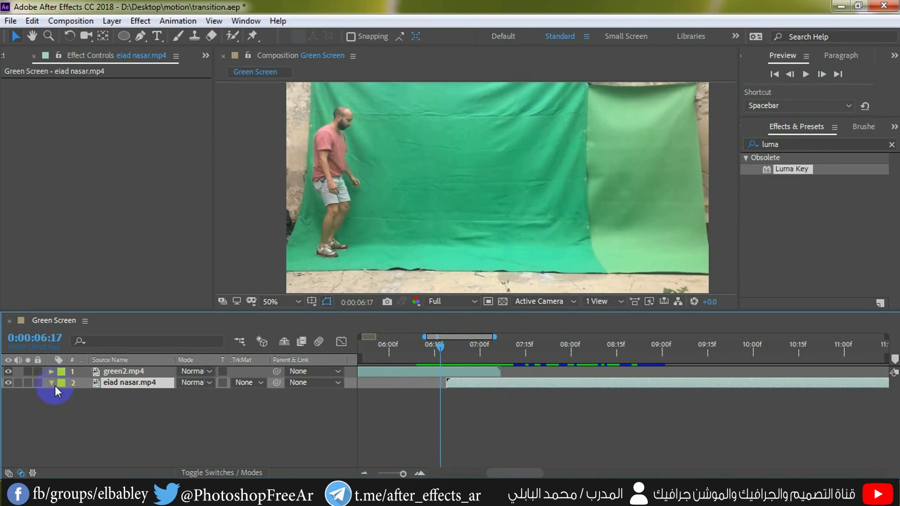
pyautogui.click(52, 383)
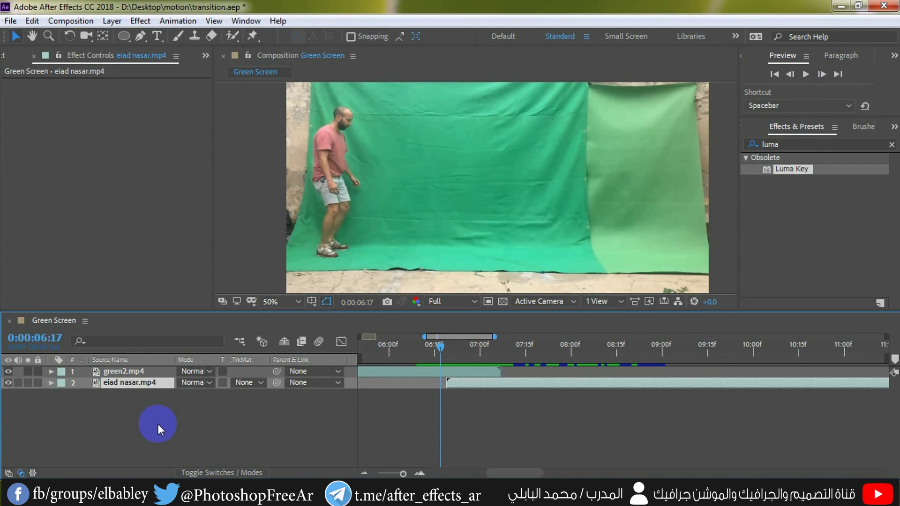
pyautogui.click(314, 423)
pyautogui.hotkey('ctrl', '5')
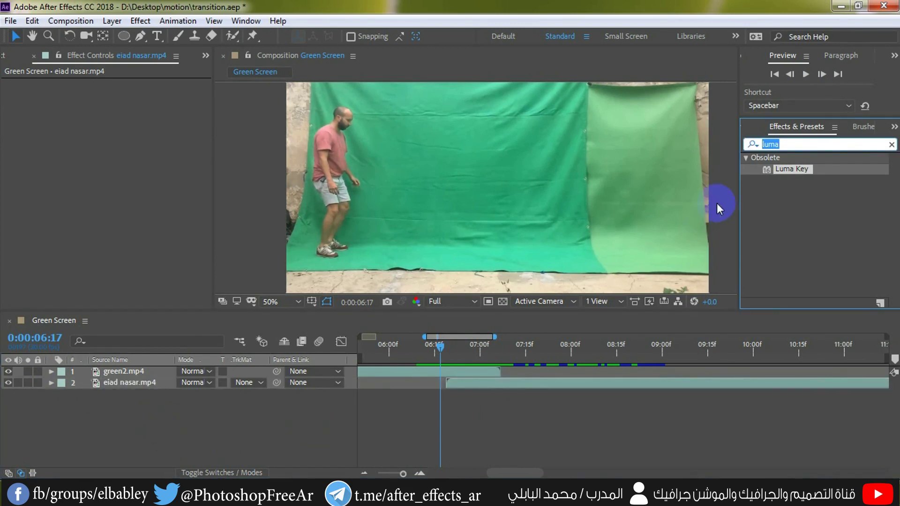
# Clear the effect search field.
pyautogui.press('BackSpace')
pyautogui.click(754, 144)
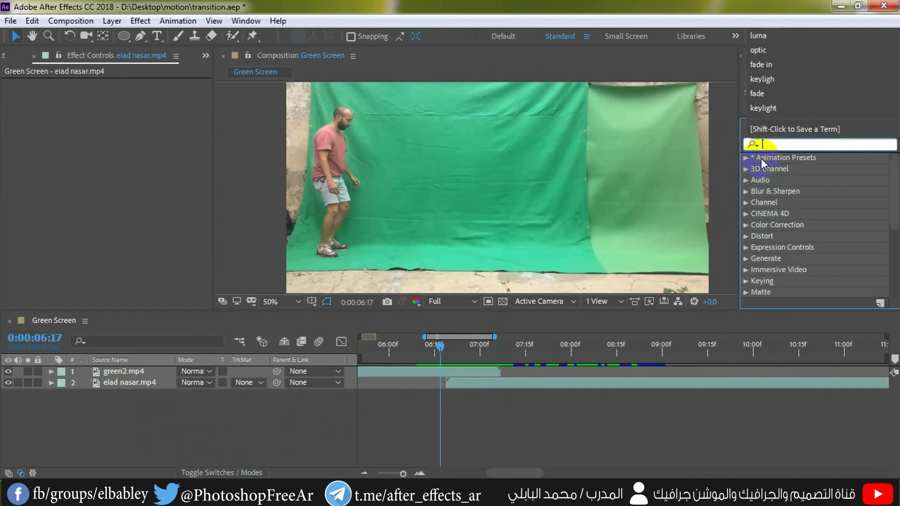
pyautogui.click(827, 148)
pyautogui.click(734, 168)
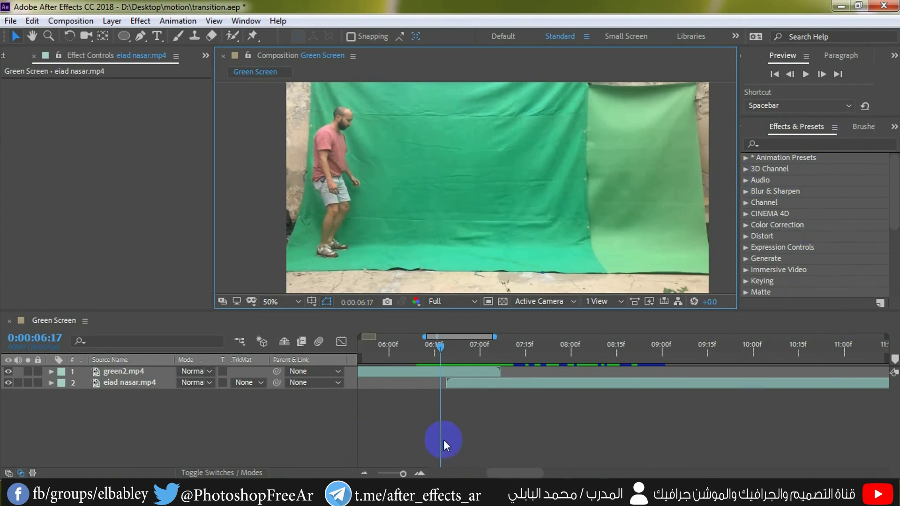
# Slide eiad nasar.mp4 so it starts right where green2.mp4 ends.
pyautogui.click(127, 435)
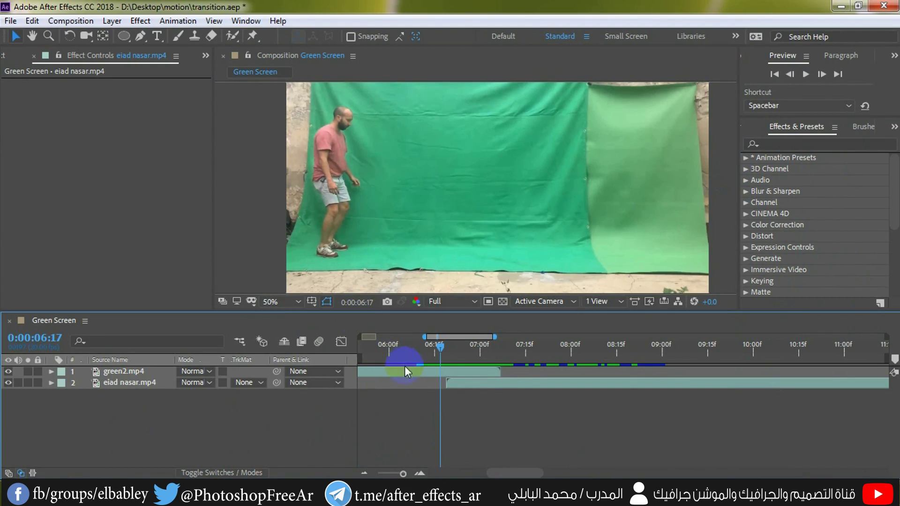
pyautogui.moveTo(459, 384); pyautogui.dragTo(513, 386)
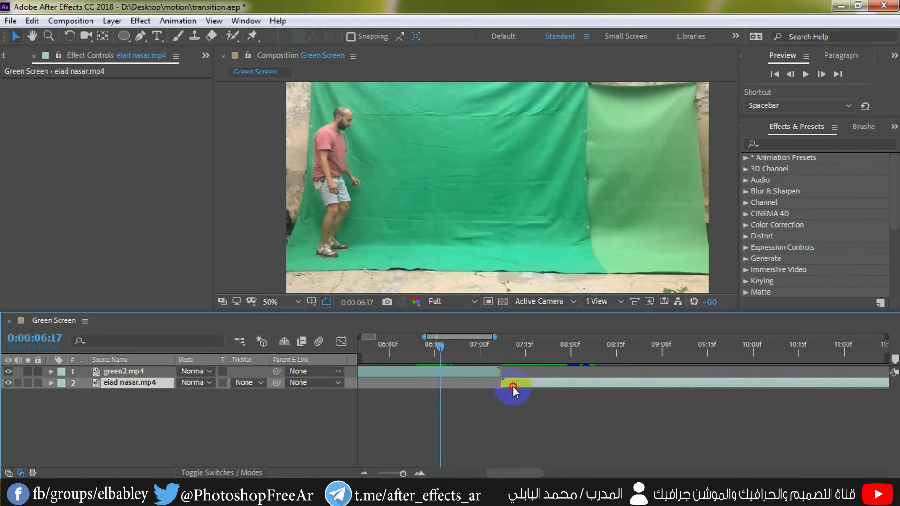
pyautogui.click(492, 346)
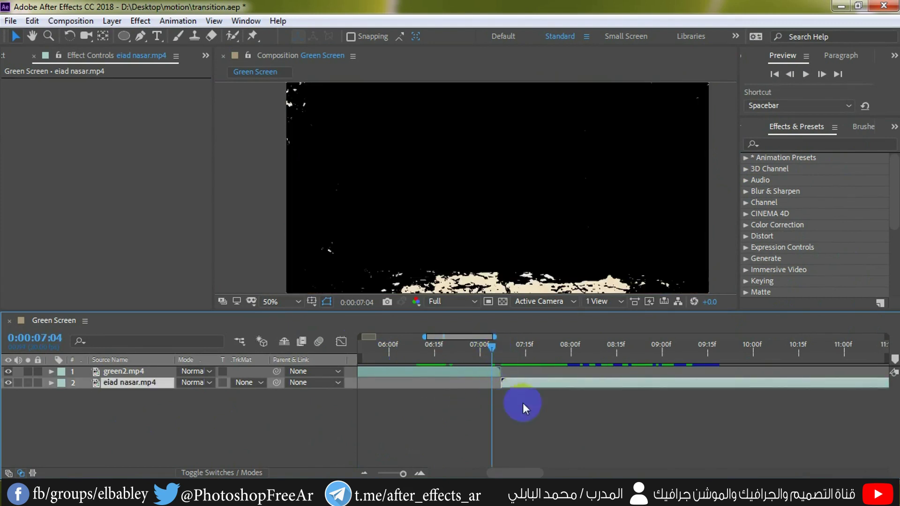
# Delete the Luma Key effect from green2.mp4.
pyautogui.click(112, 372)
pyautogui.click(49, 85)
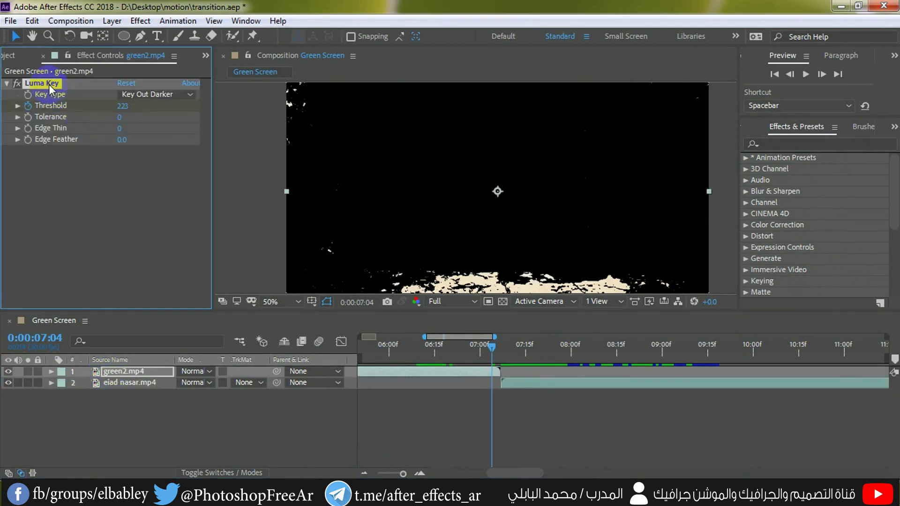
pyautogui.press('Delete')
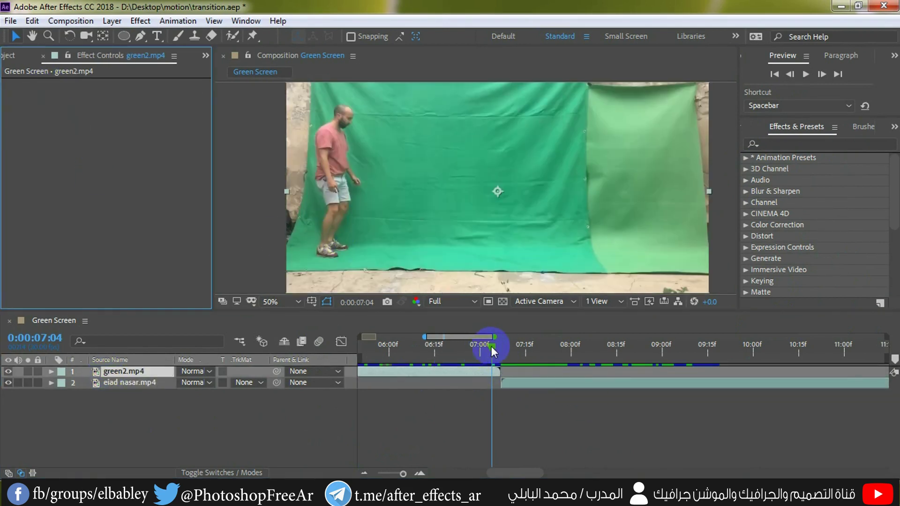
pyautogui.moveTo(492, 347); pyautogui.dragTo(487, 349)
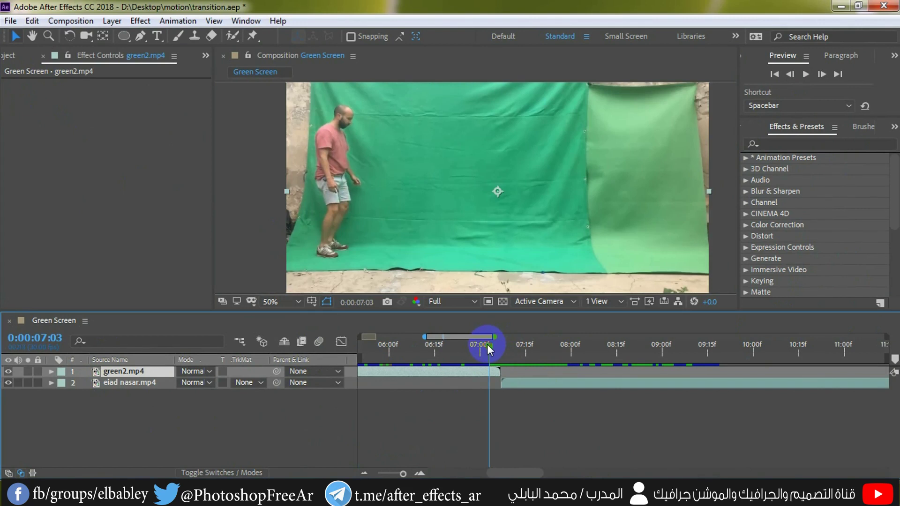
# Draw a circle with the Ellipse tool and centre it horizontally and vertically.
pyautogui.click(123, 41)
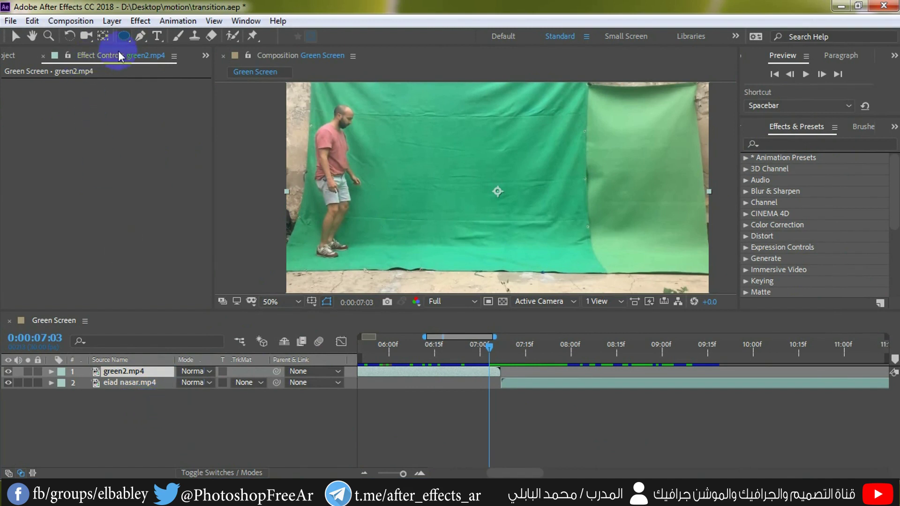
pyautogui.click(16, 36)
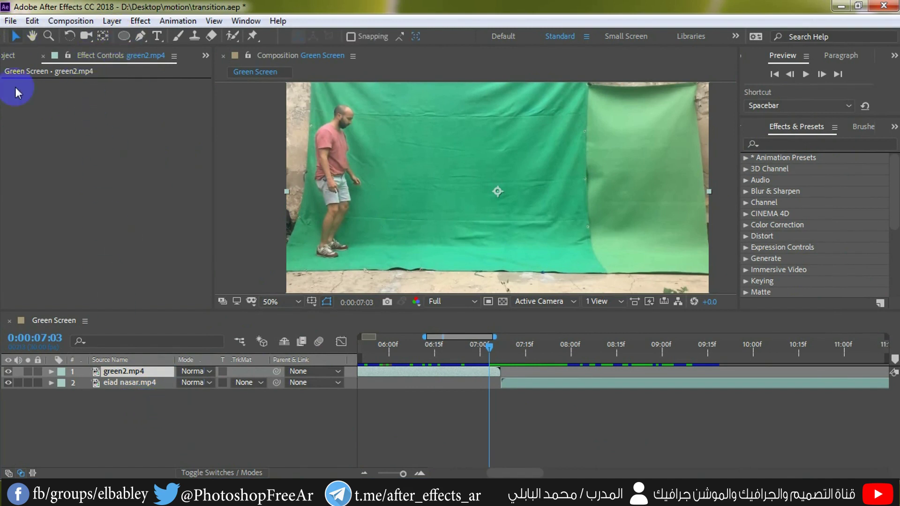
pyautogui.click(174, 420)
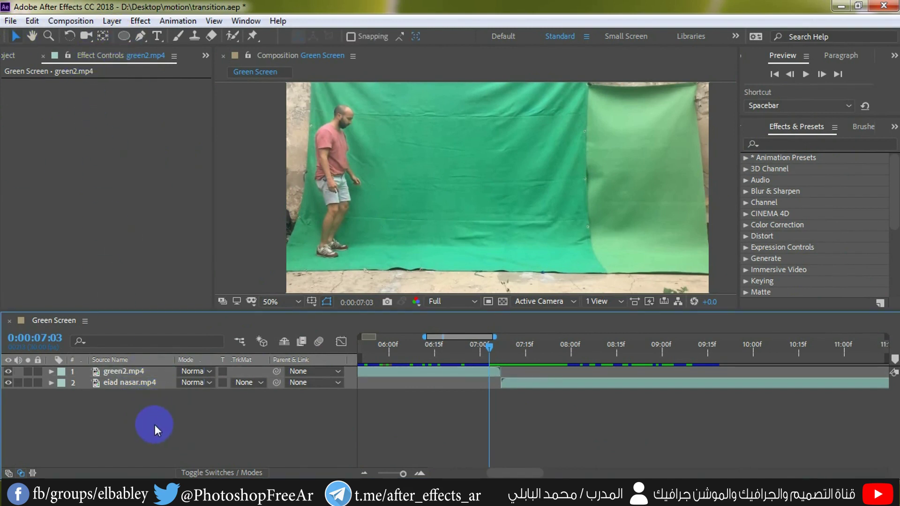
pyautogui.click(125, 38)
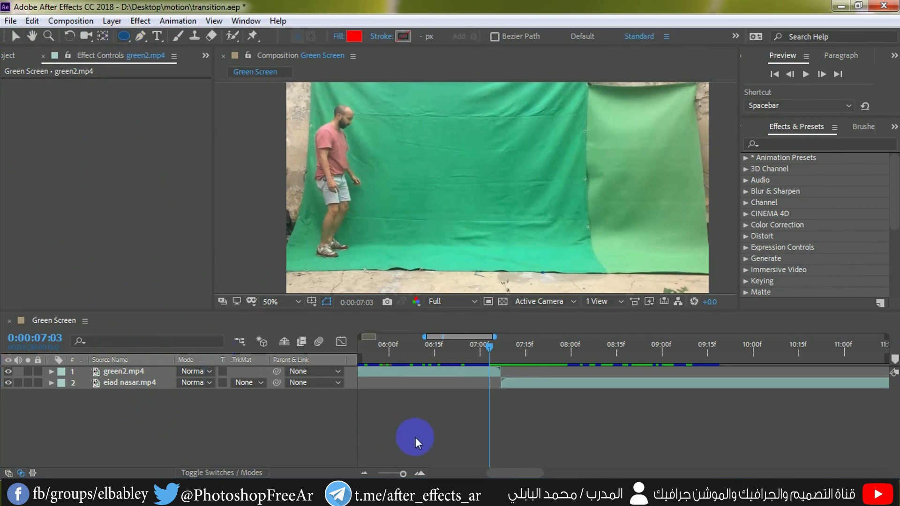
pyautogui.moveTo(457, 155)
pyautogui.mouseDown()
pyautogui.moveTo(517, 211)
pyautogui.moveTo(493, 191)
pyautogui.mouseUp()
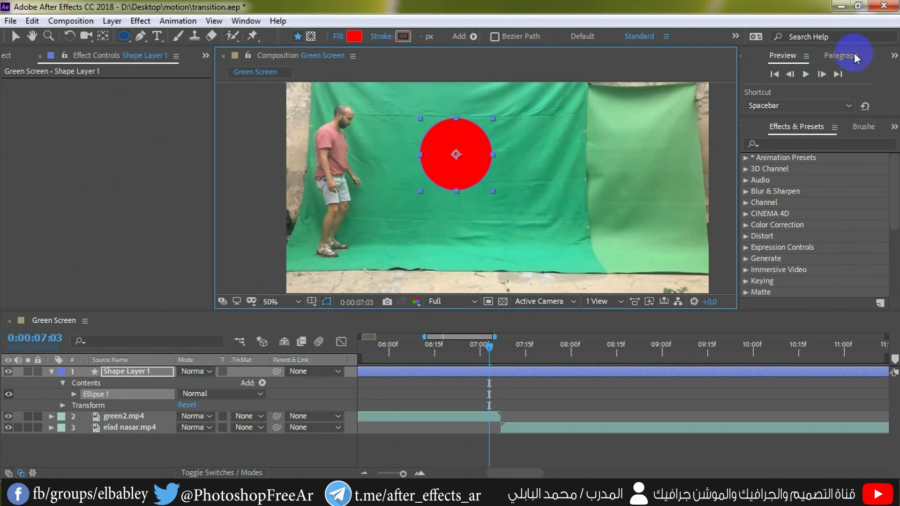
pyautogui.click(894, 55)
pyautogui.click(863, 71)
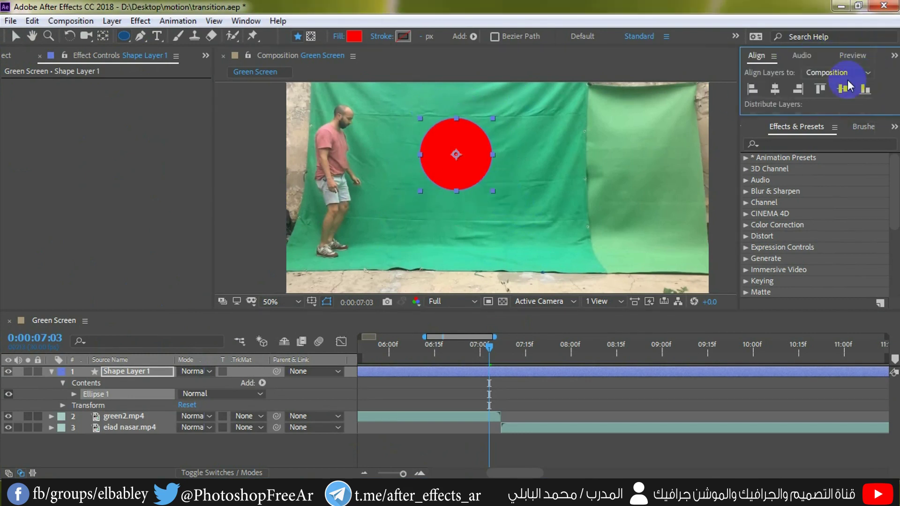
pyautogui.click(775, 89)
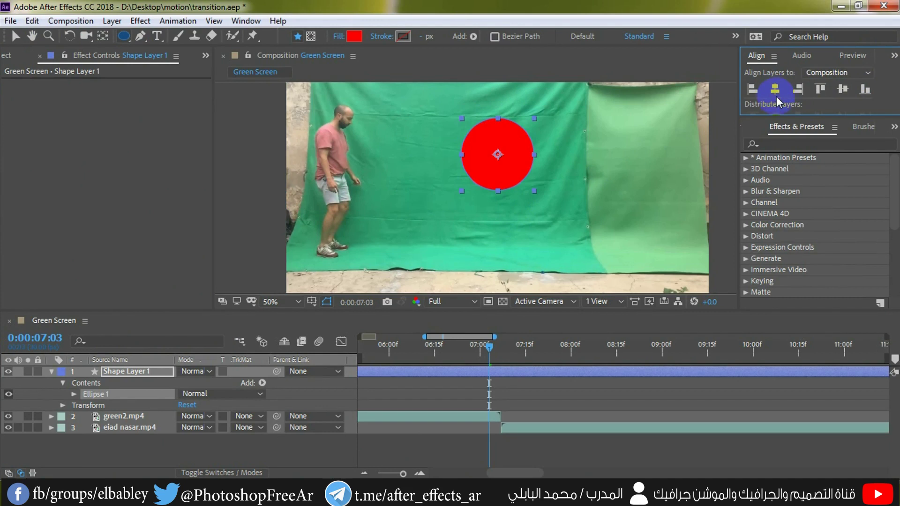
pyautogui.click(842, 89)
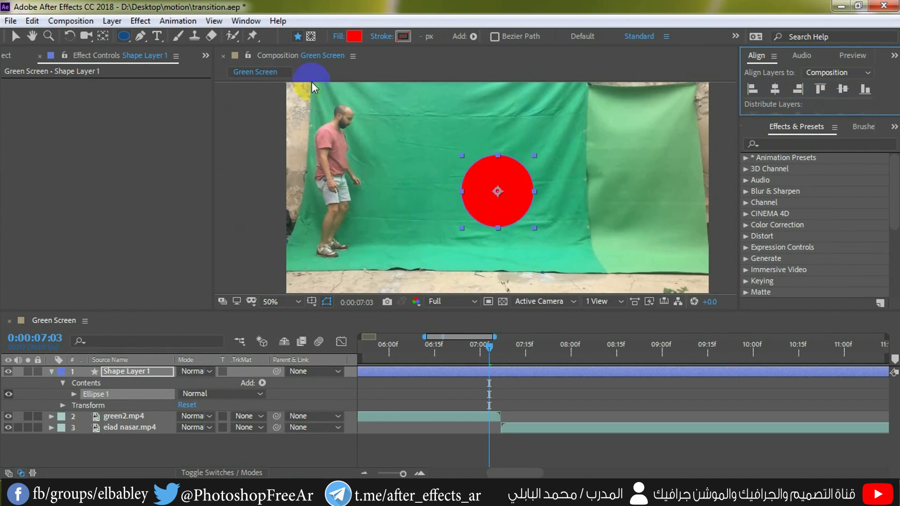
# Give the circle a white FFFFFF fill and select the Ellipse 1 group.
pyautogui.click(351, 38)
pyautogui.click(544, 266)
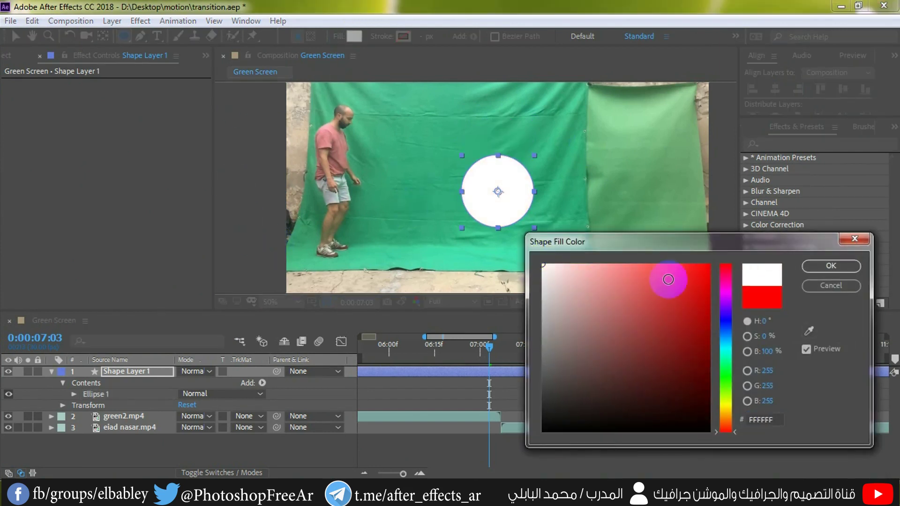
pyautogui.click(818, 270)
pyautogui.click(16, 36)
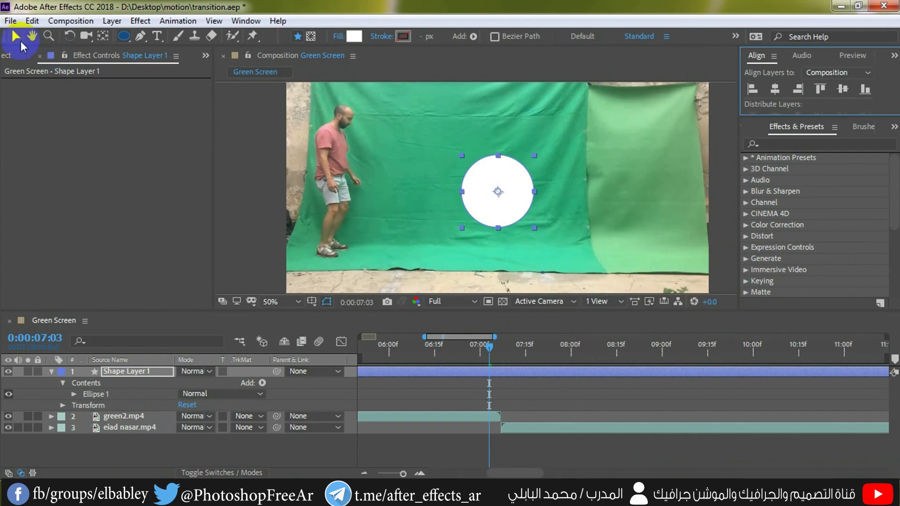
pyautogui.click(91, 394)
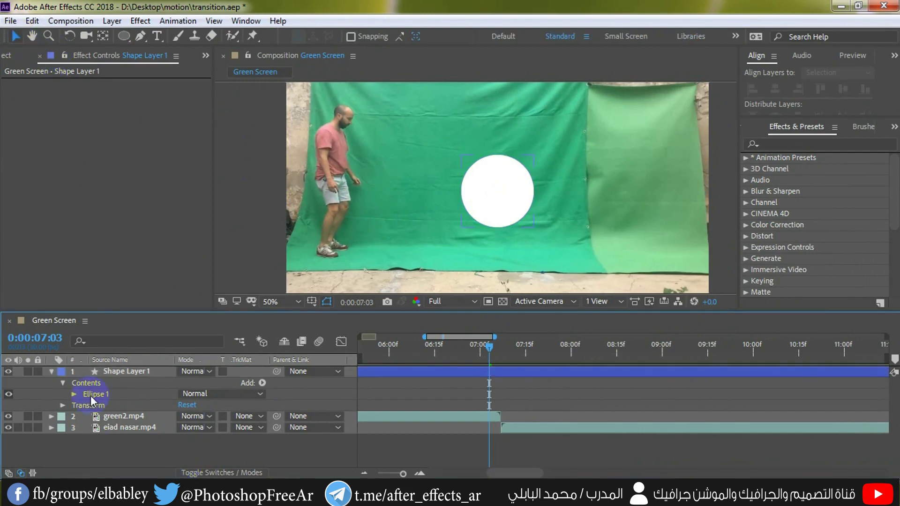
# Set Shape Layer 1's Scale to 0% and keyframe it at 06:28.
pyautogui.click(123, 372)
pyautogui.press('s')
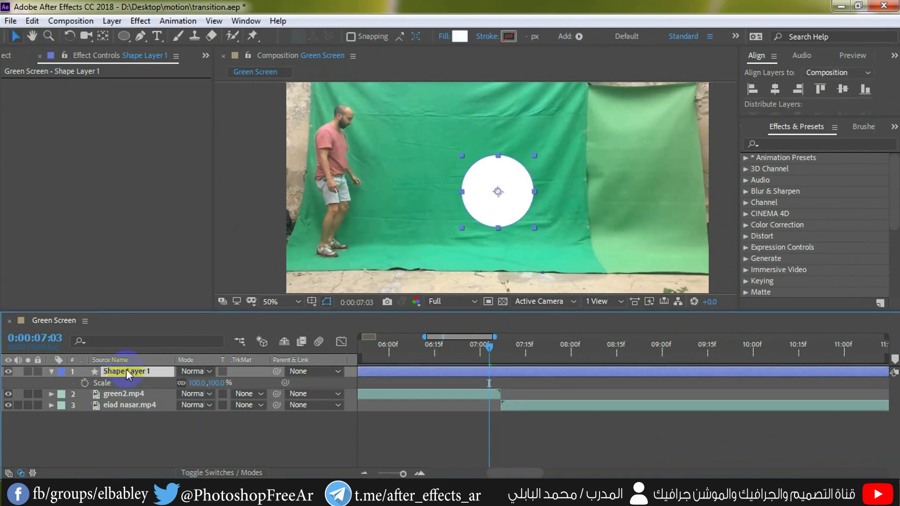
pyautogui.click(196, 383)
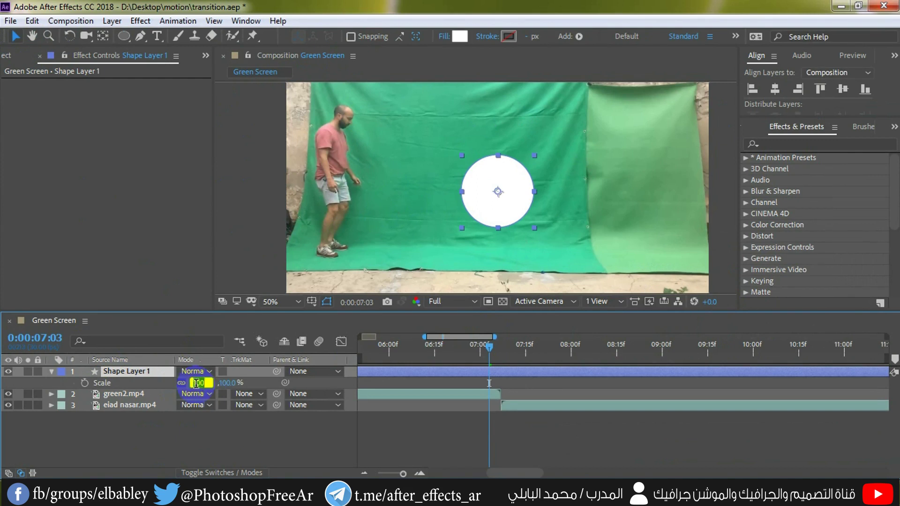
pyautogui.write('0')
pyautogui.press('Return')
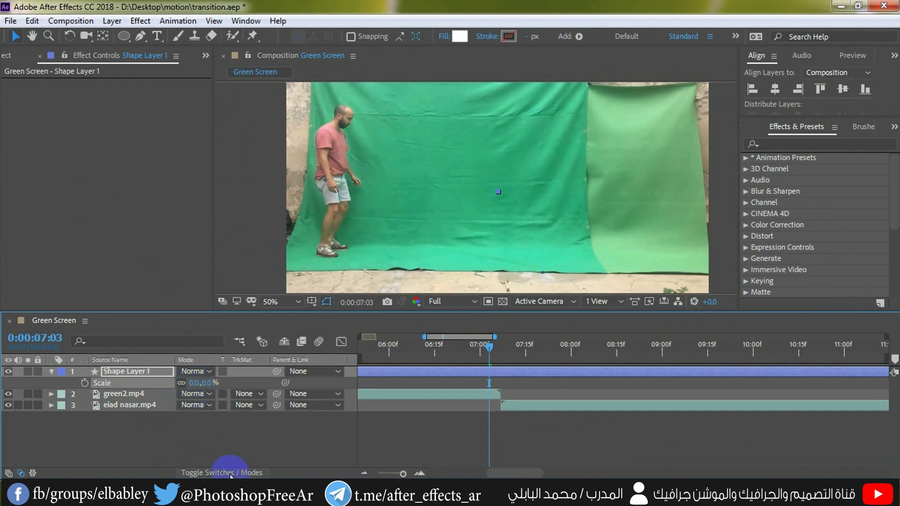
pyautogui.click(249, 450)
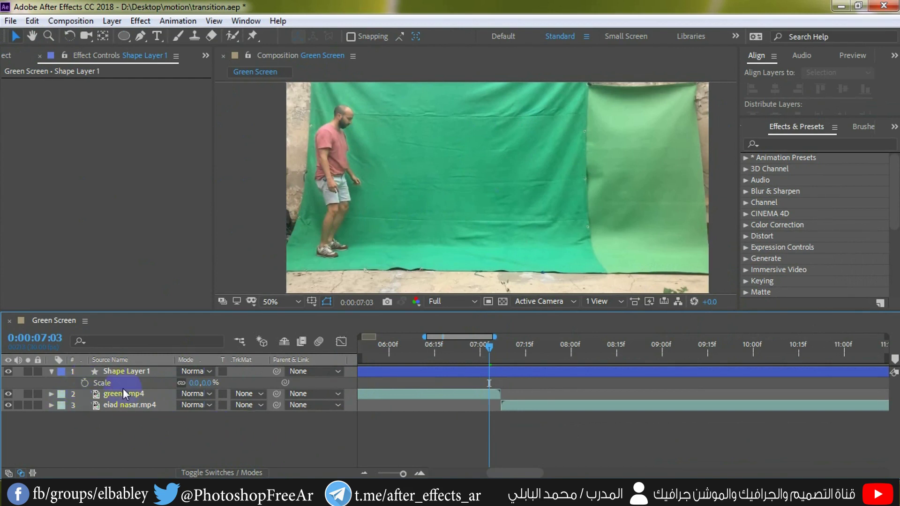
pyautogui.moveTo(488, 349); pyautogui.dragTo(471, 349)
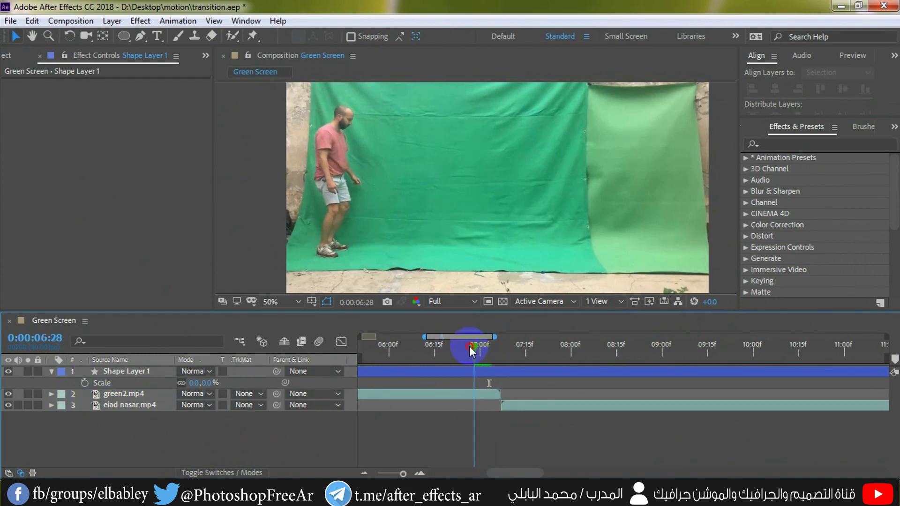
pyautogui.click(84, 383)
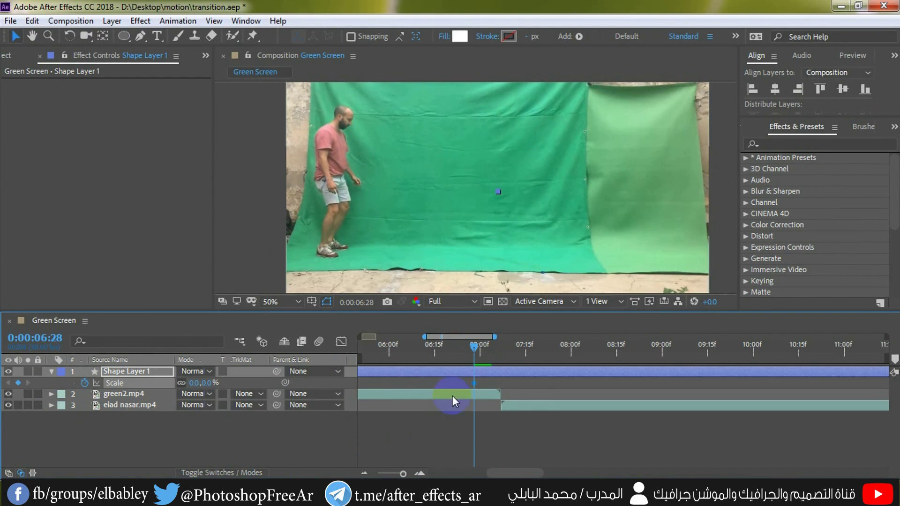
# At 07:07, set Scale to 100 then scrub it to 788% to fill the frame.
pyautogui.moveTo(475, 351); pyautogui.dragTo(499, 353)
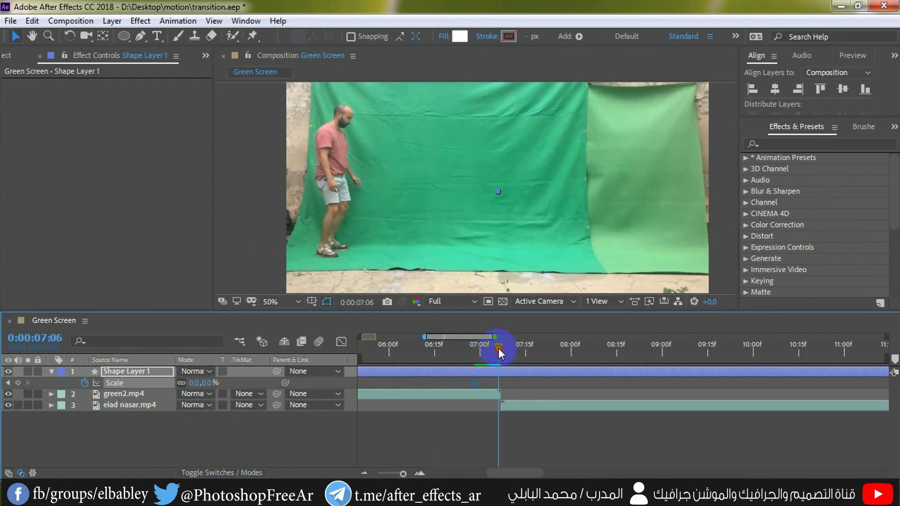
pyautogui.click(419, 473)
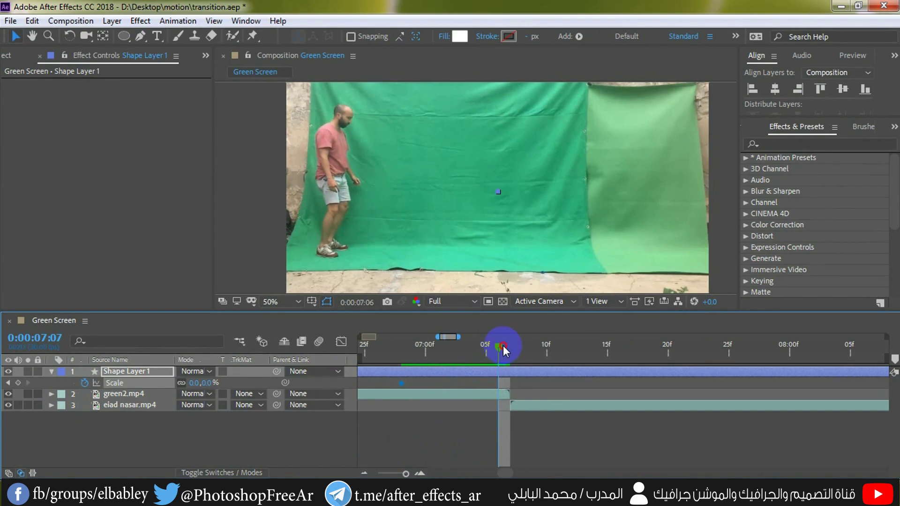
pyautogui.moveTo(503, 350); pyautogui.dragTo(510, 349)
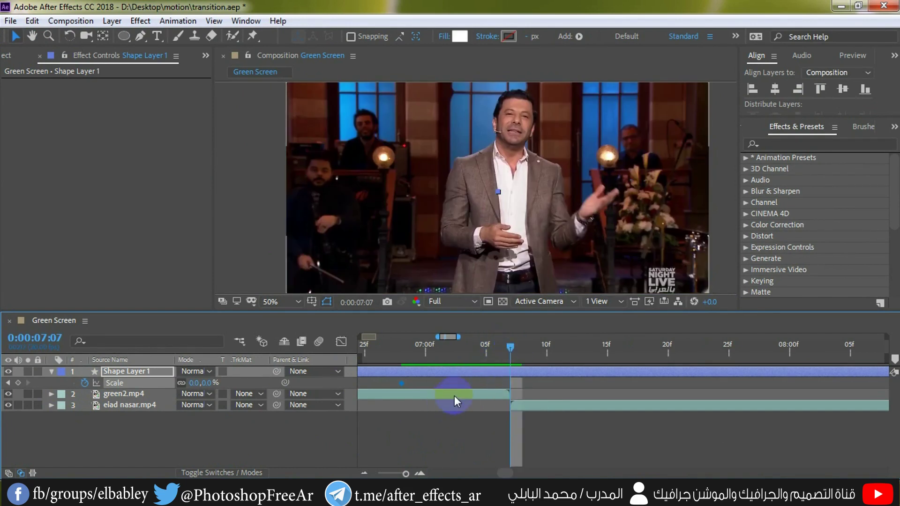
pyautogui.click(209, 383)
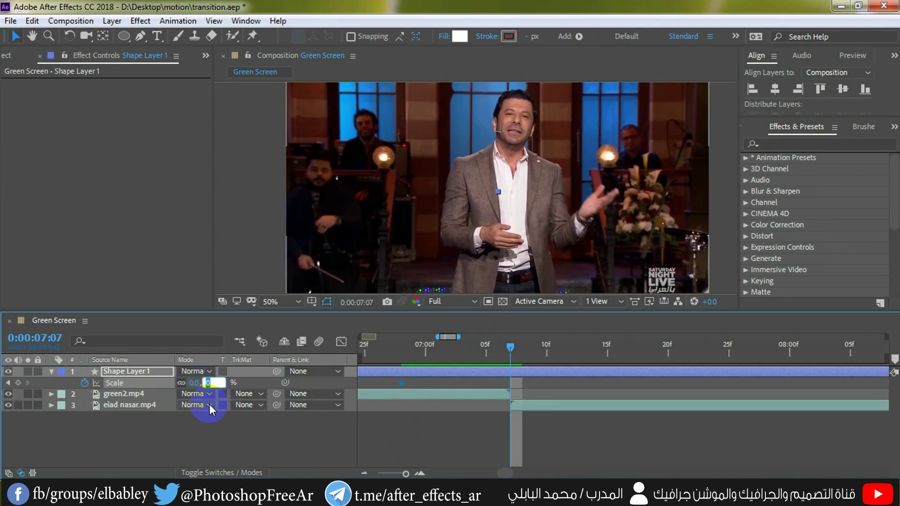
pyautogui.write('100')
pyautogui.press('Return')
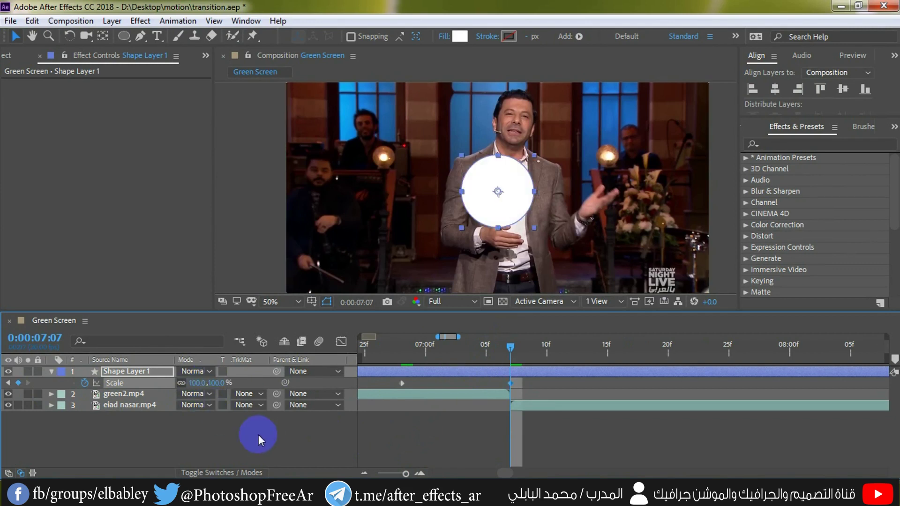
pyautogui.moveTo(213, 384); pyautogui.dragTo(675, 392)
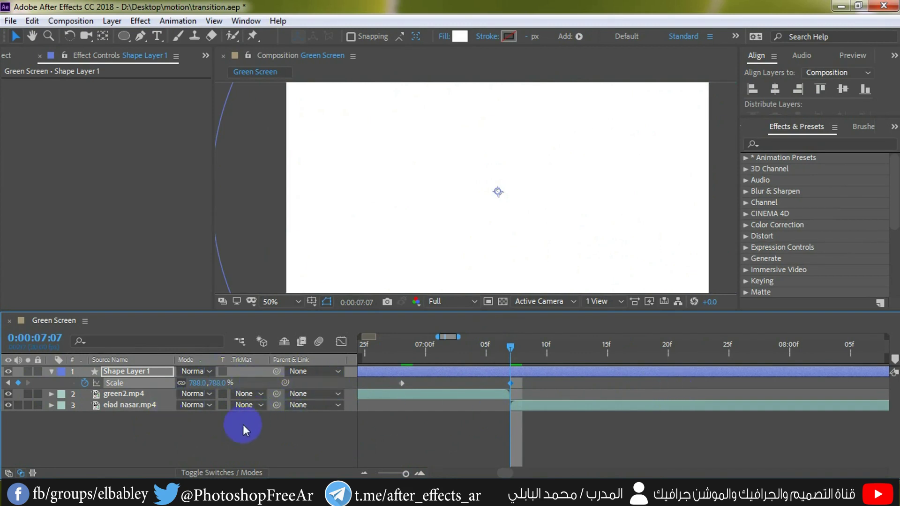
pyautogui.click(225, 441)
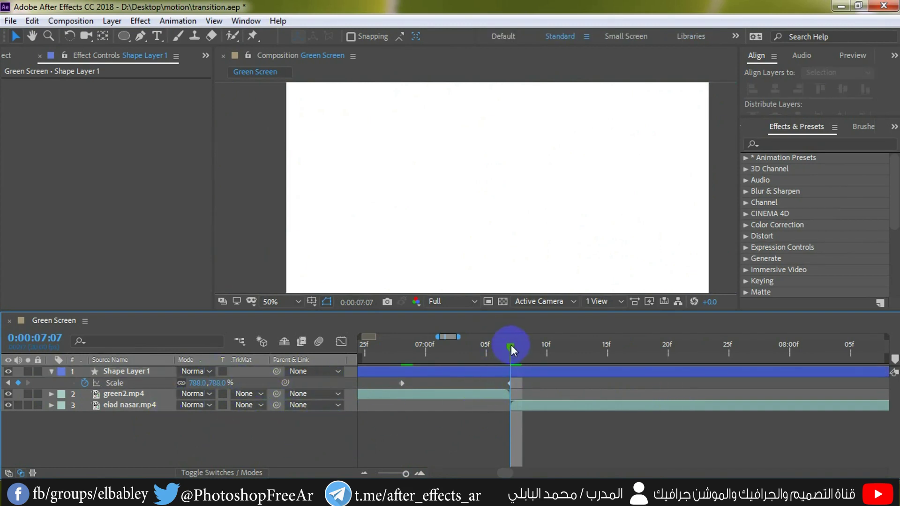
pyautogui.moveTo(511, 349)
pyautogui.mouseDown()
pyautogui.moveTo(393, 355)
pyautogui.moveTo(544, 356)
pyautogui.moveTo(513, 361)
pyautogui.mouseUp()
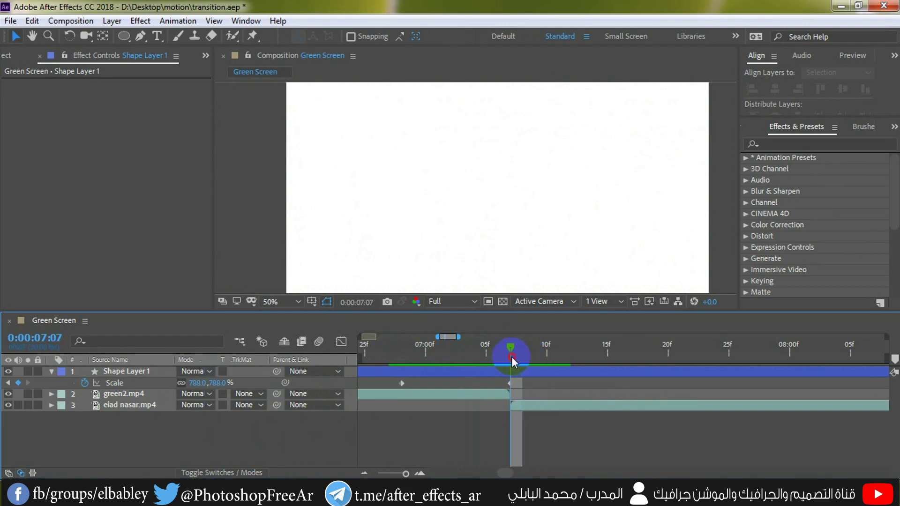
pyautogui.click(143, 372)
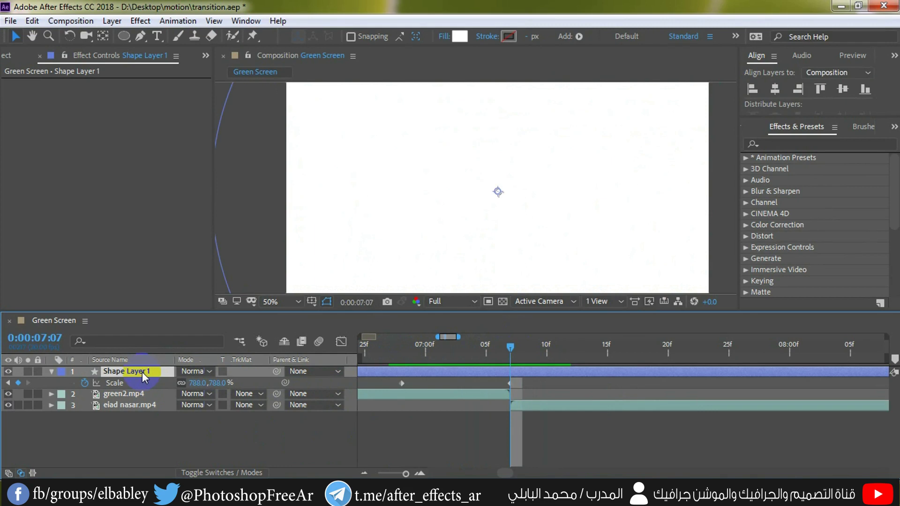
# Duplicate Shape Layer 1 and shift Shape Layer 2's Scale keyframes to 07:07–07:16.
pyautogui.hotkey('ctrl', 'd')
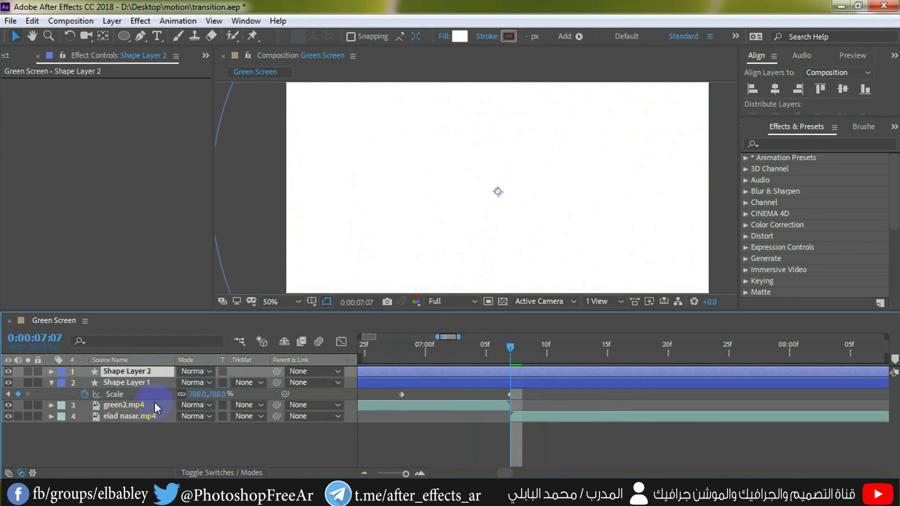
pyautogui.press('u')
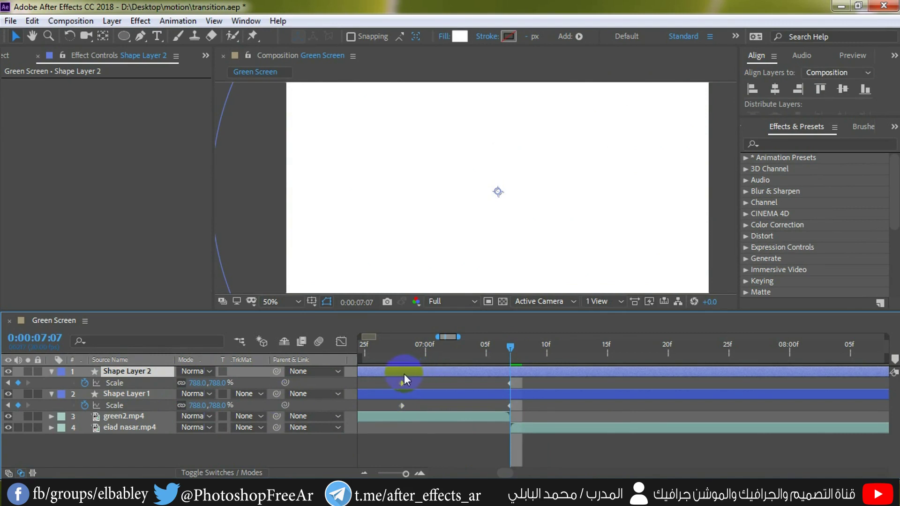
pyautogui.moveTo(404, 374); pyautogui.dragTo(529, 377)
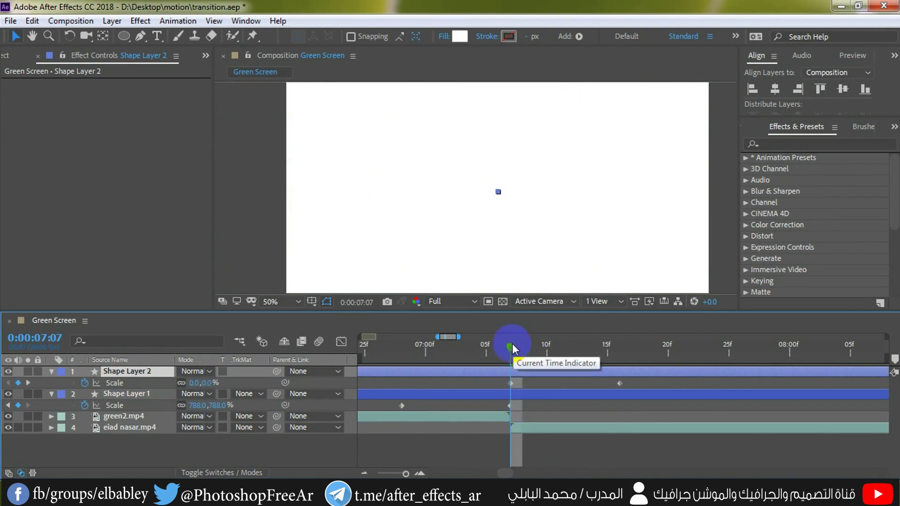
pyautogui.moveTo(511, 347)
pyautogui.mouseDown()
pyautogui.moveTo(395, 352)
pyautogui.moveTo(440, 364)
pyautogui.moveTo(603, 364)
pyautogui.moveTo(510, 364)
pyautogui.mouseUp()
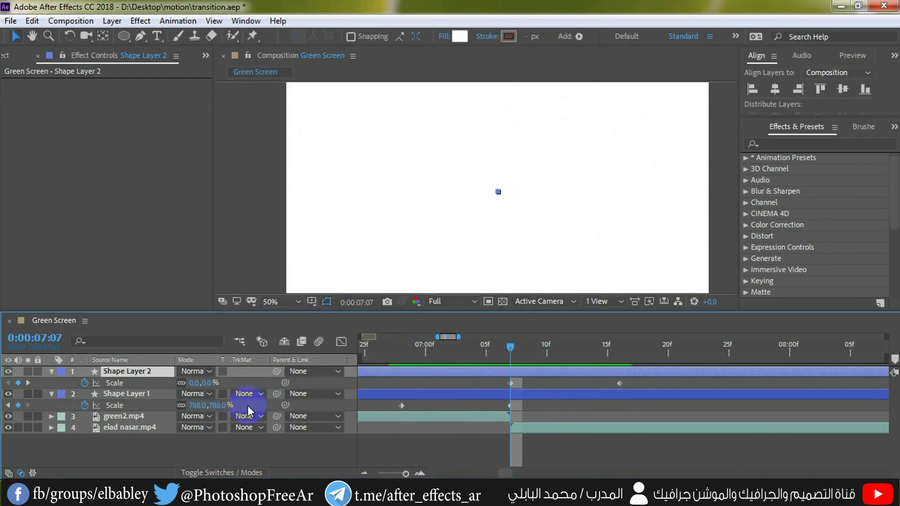
# Set Shape Layer 1's track matte to Alpha Inverted Matte 'Shape Layer 2'.
pyautogui.click(244, 449)
pyautogui.click(404, 397)
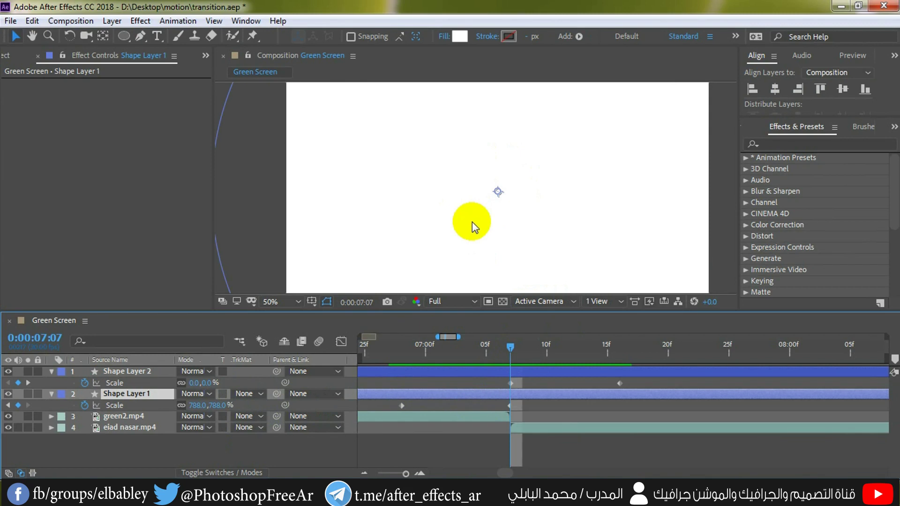
pyautogui.click(260, 394)
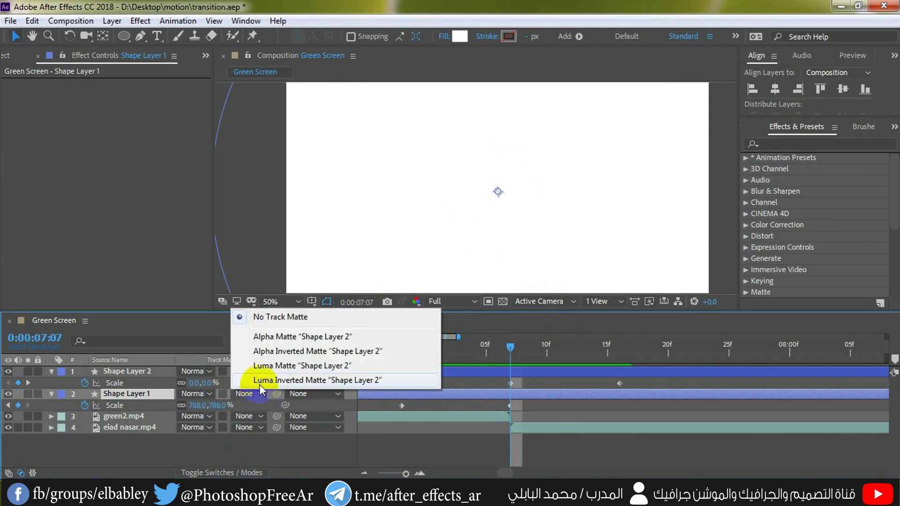
pyautogui.click(266, 354)
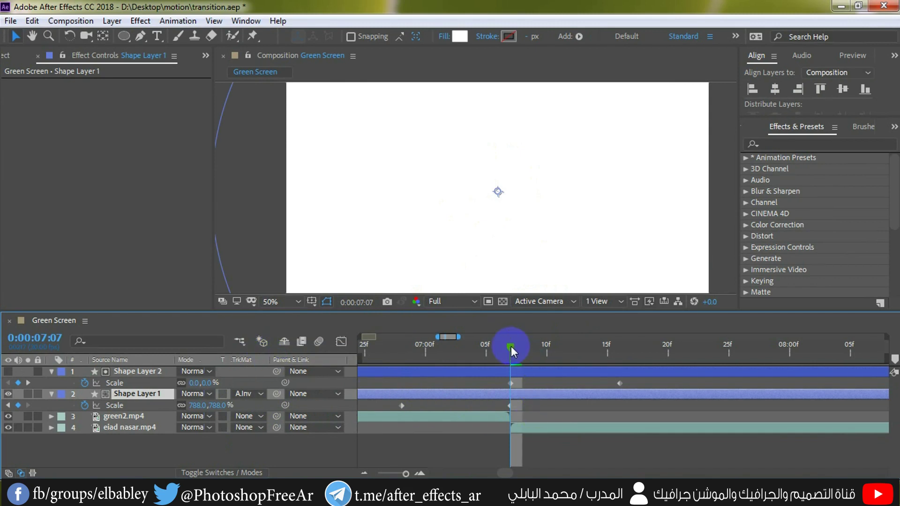
# Preview the ring reveal and push Shape Layer 2's final Scale keyframe later.
pyautogui.moveTo(511, 351); pyautogui.dragTo(544, 351)
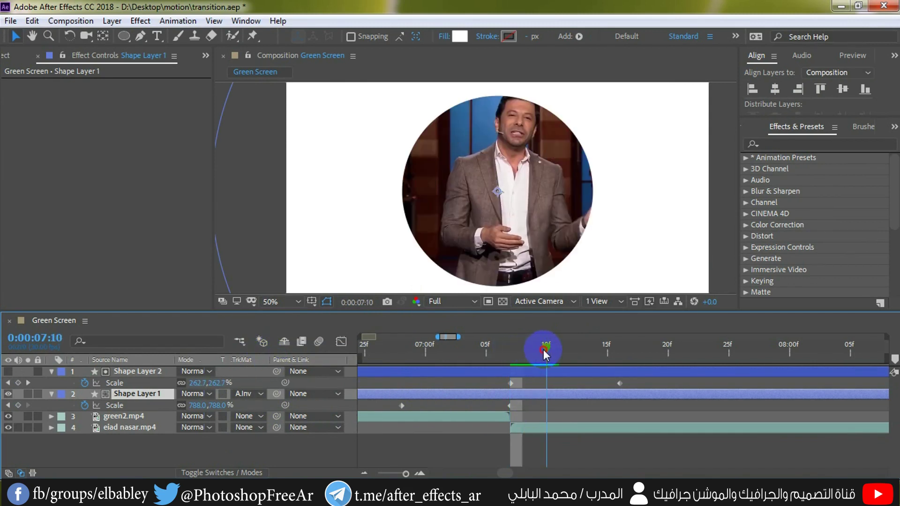
pyautogui.moveTo(553, 357)
pyautogui.mouseDown()
pyautogui.moveTo(623, 357)
pyautogui.moveTo(385, 358)
pyautogui.mouseUp()
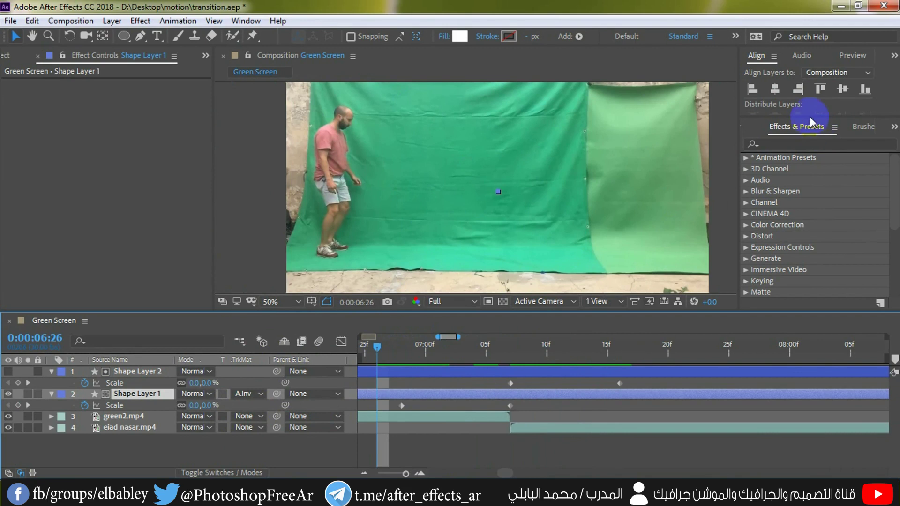
pyautogui.click(852, 55)
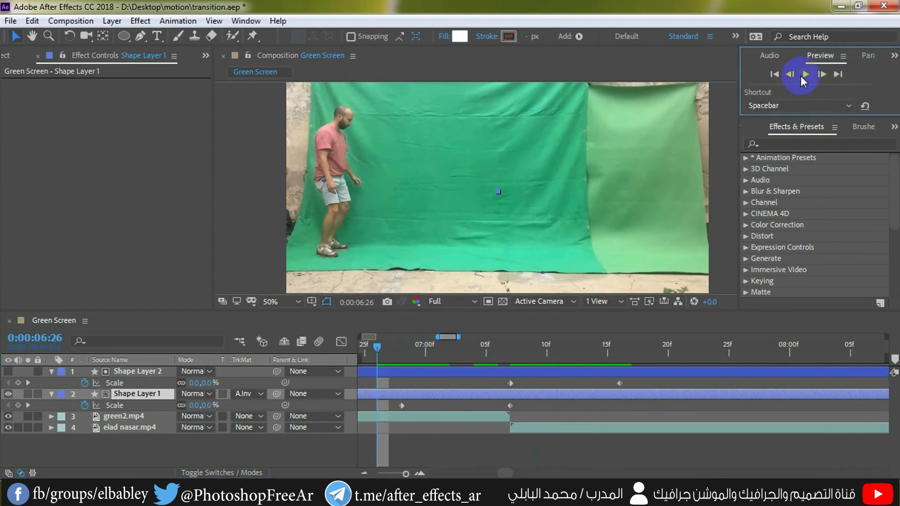
pyautogui.click(806, 75)
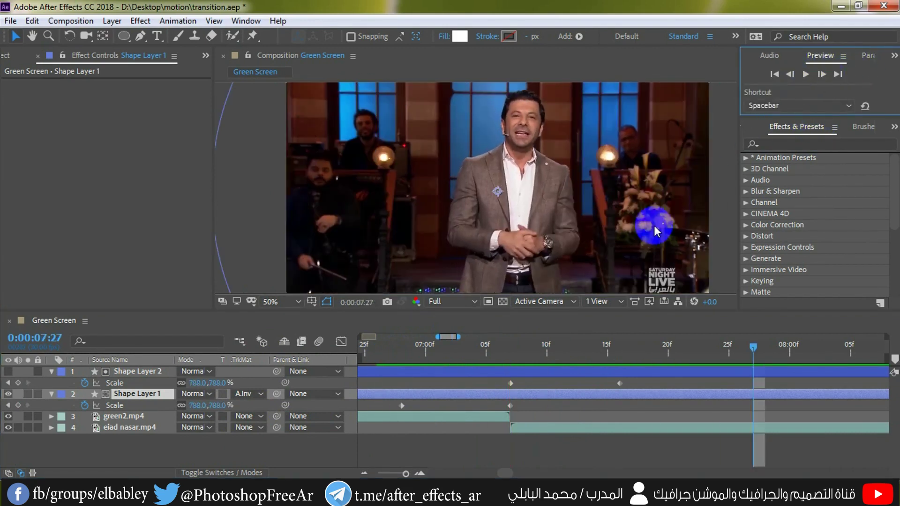
pyautogui.click(384, 345)
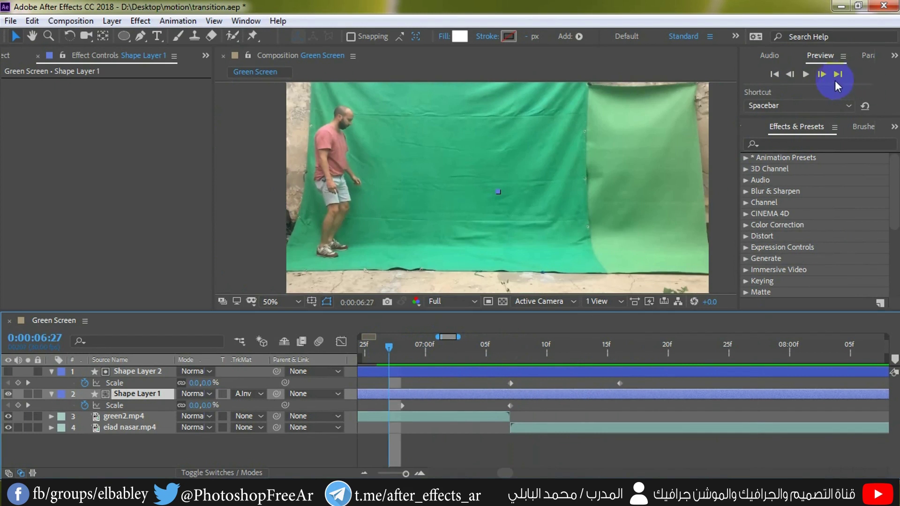
pyautogui.click(806, 74)
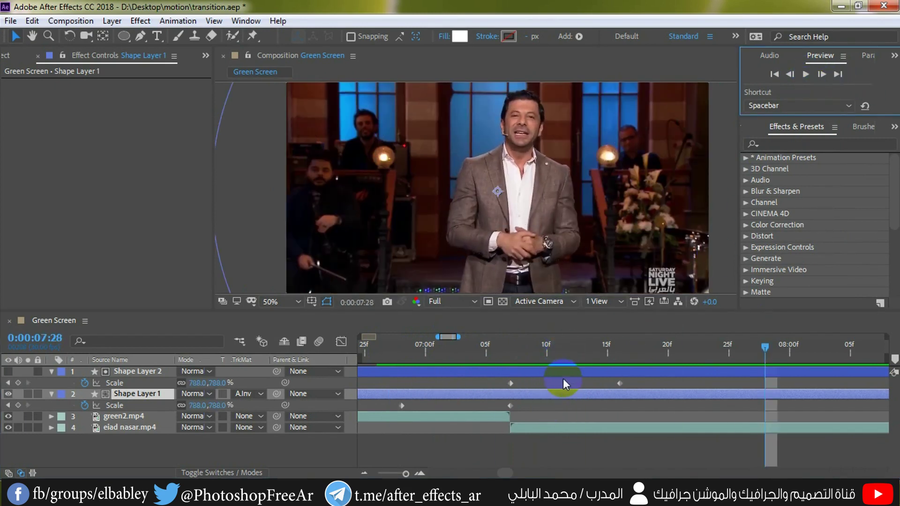
pyautogui.moveTo(620, 384); pyautogui.dragTo(704, 383)
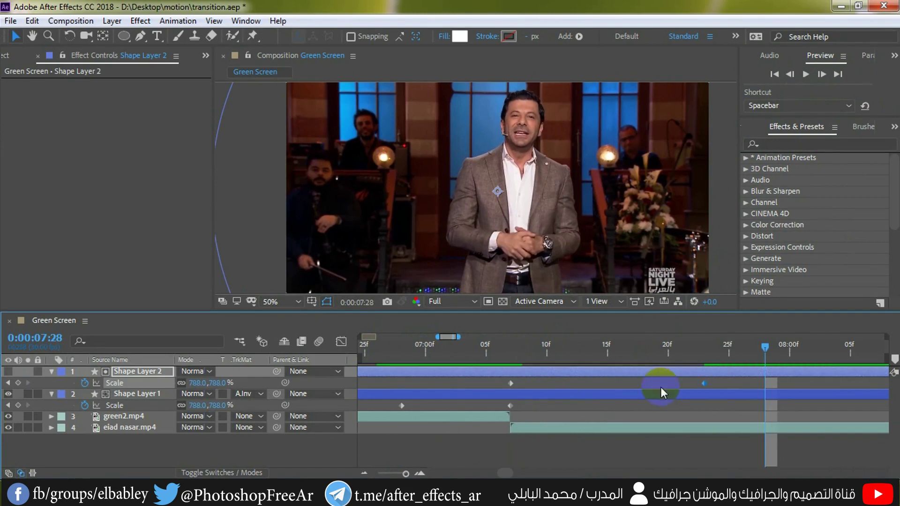
# Move Shape Layer 1's first Scale keyframe earlier and preview from 06:11.
pyautogui.click(366, 473)
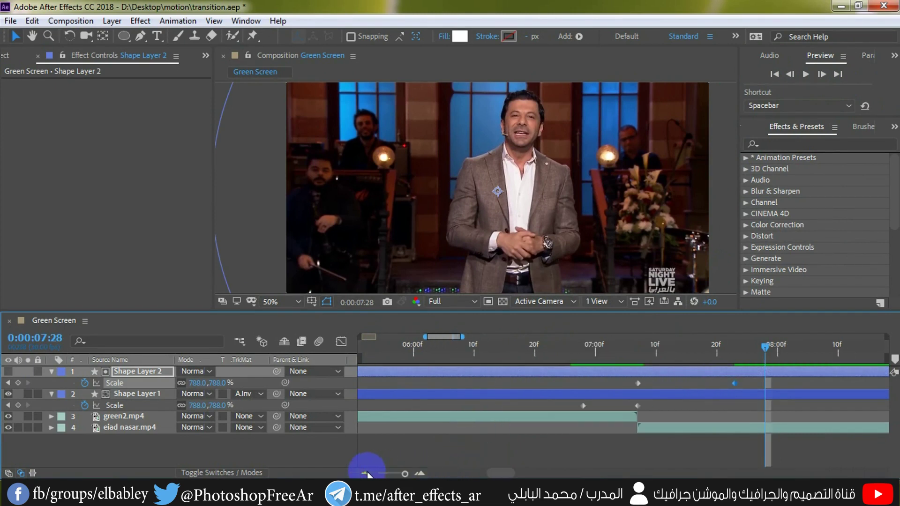
pyautogui.click(366, 473)
pyautogui.moveTo(676, 405); pyautogui.dragTo(656, 405)
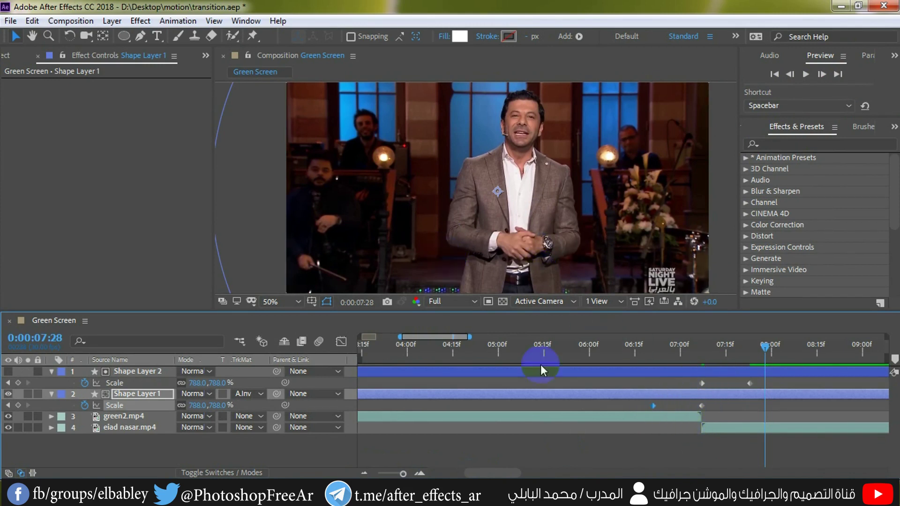
pyautogui.click(624, 340)
pyautogui.click(806, 75)
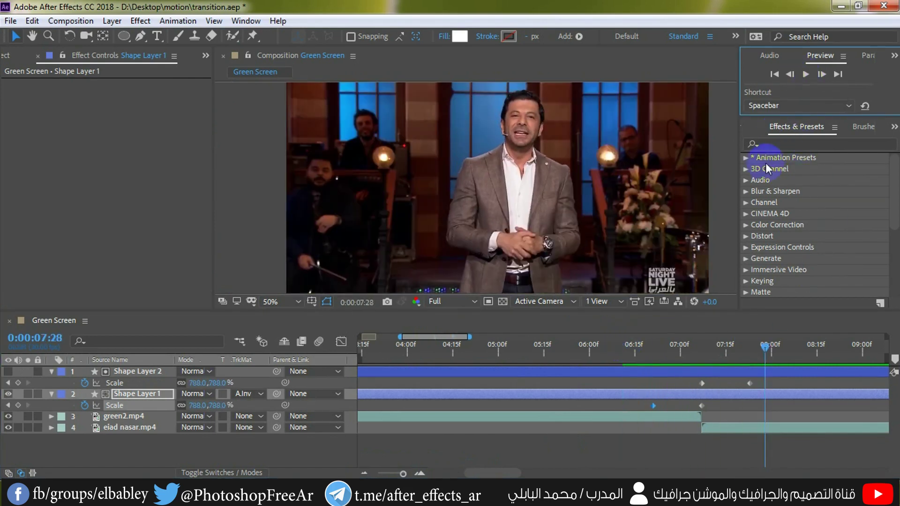
# Apply Easy Ease to all four Scale keyframes and preview the smoothed transition.
pyautogui.moveTo(775, 381); pyautogui.dragTo(642, 415)
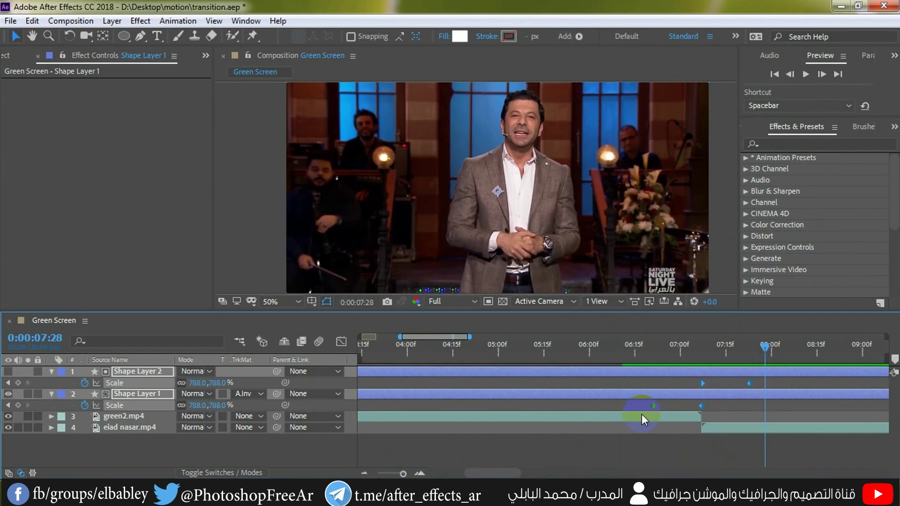
pyautogui.press('F9')
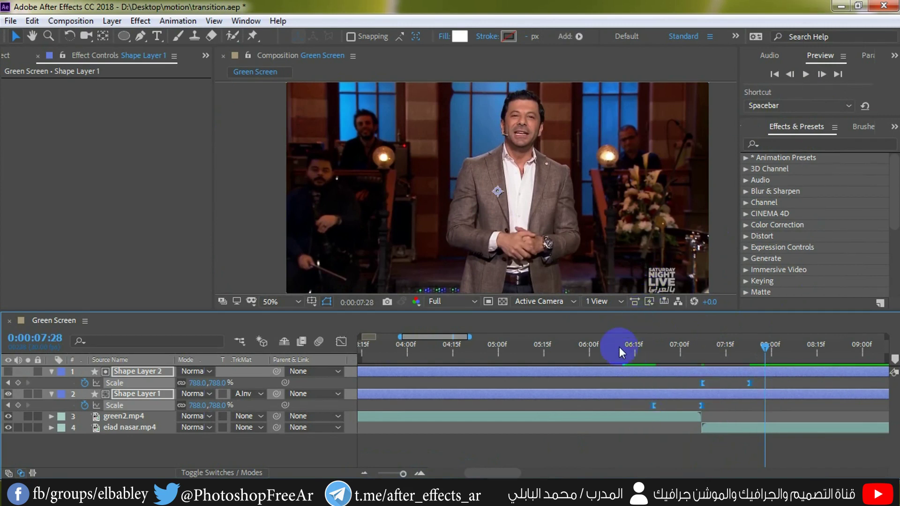
pyautogui.click(619, 347)
pyautogui.click(804, 74)
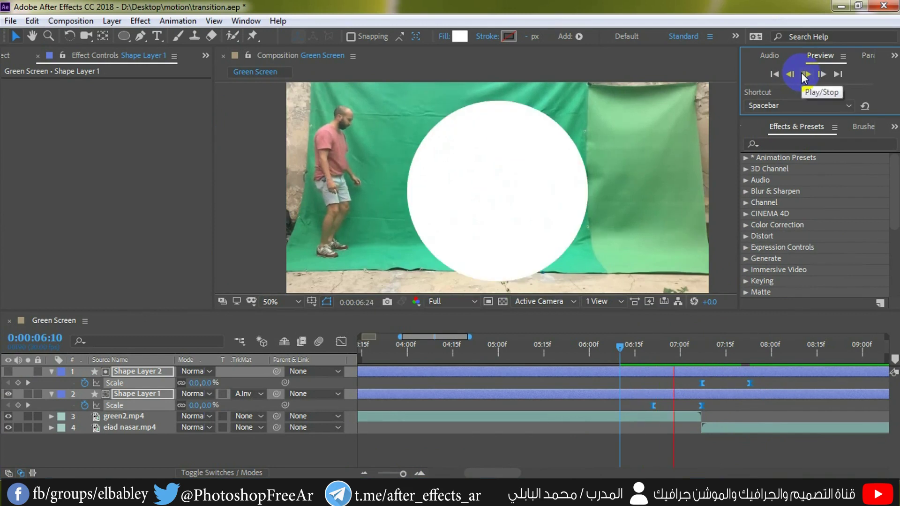
pyautogui.click(697, 373)
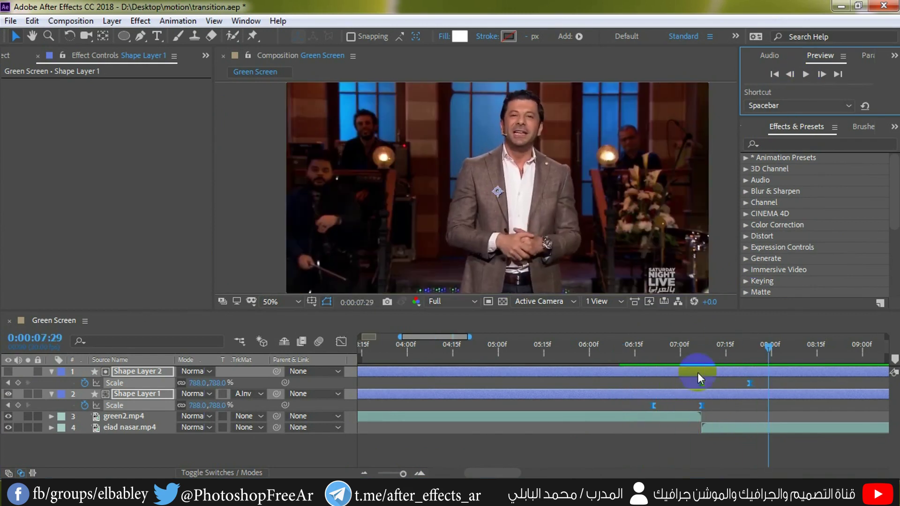
pyautogui.click(654, 412)
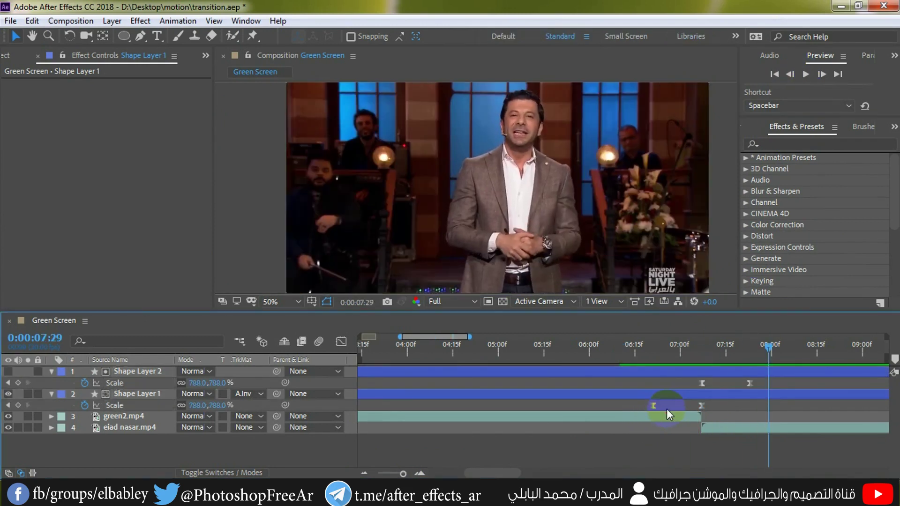
# Collapse Shape Layers 1 and 2 and duplicate them together.
pyautogui.click(51, 372)
pyautogui.click(52, 383)
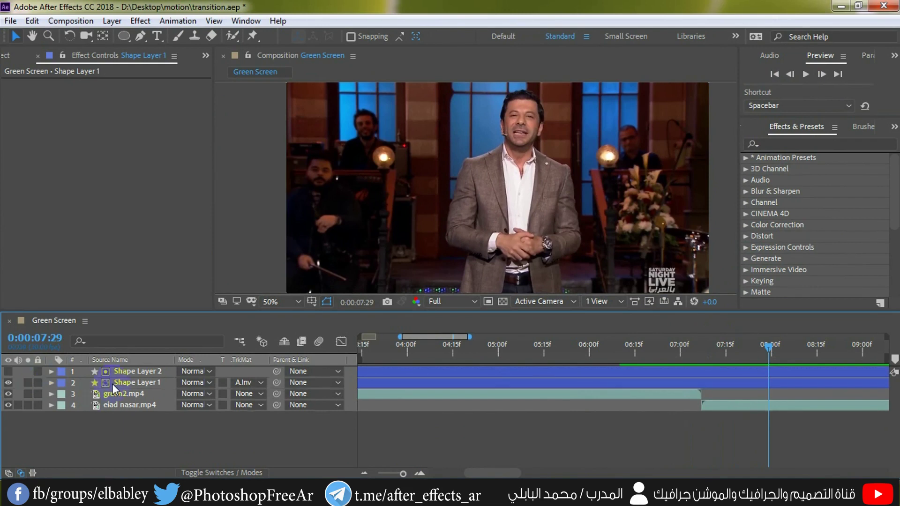
pyautogui.click(133, 382)
pyautogui.keyDown('ctrl'); pyautogui.click(134, 373); pyautogui.keyUp('ctrl')
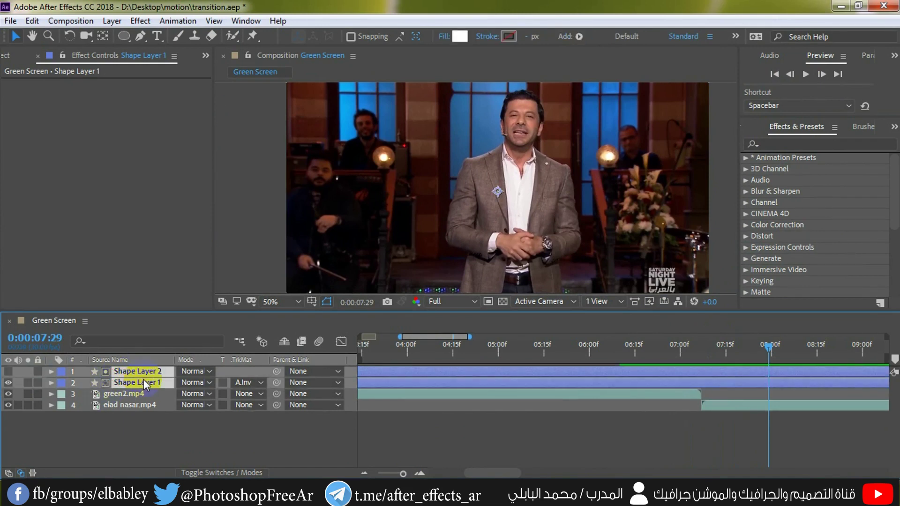
pyautogui.hotkey('ctrl', 'd')
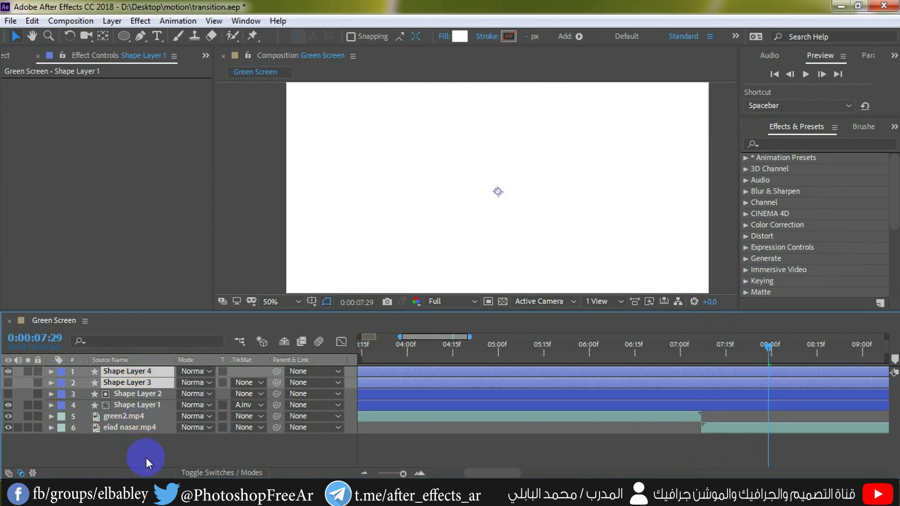
# Reveal all layers' Scale keyframes and move Shape Layer 4 below Shape Layer 3.
pyautogui.click(145, 458)
pyautogui.click(122, 371)
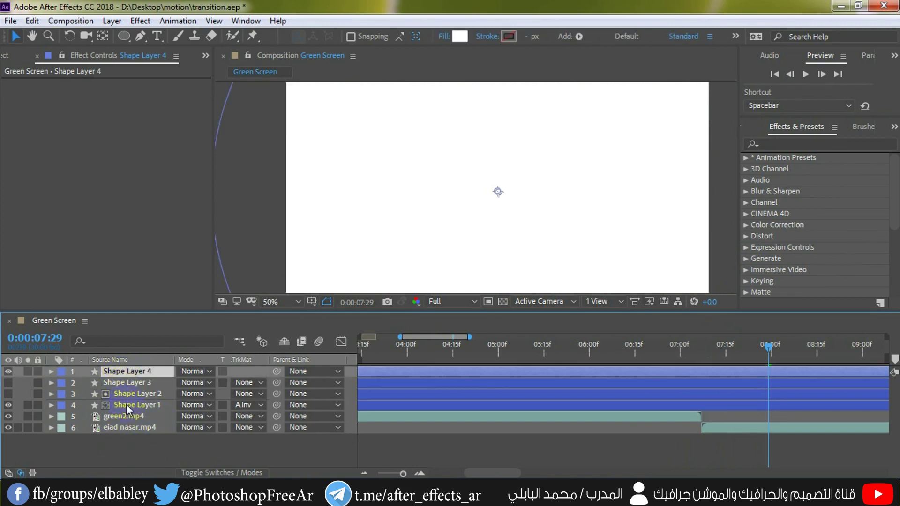
pyautogui.keyDown('shift'); pyautogui.click(125, 405); pyautogui.keyUp('shift')
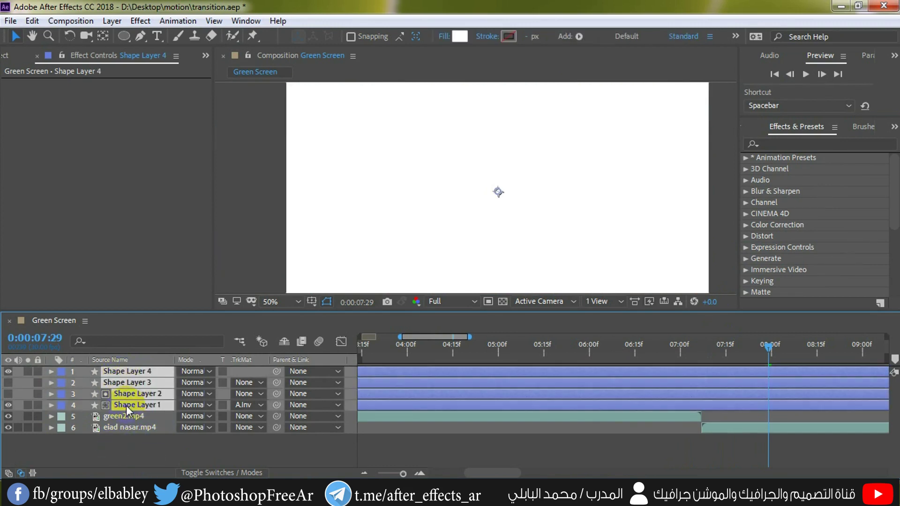
pyautogui.press('s')
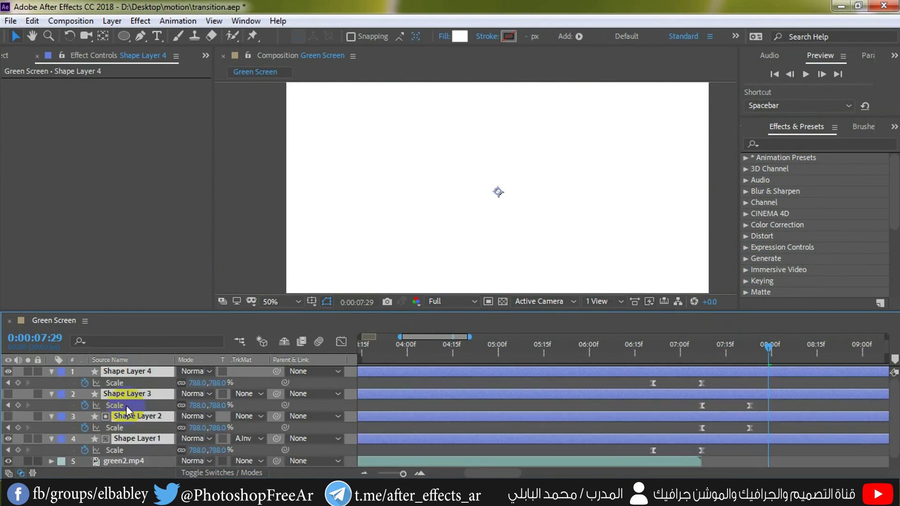
pyautogui.click(392, 450)
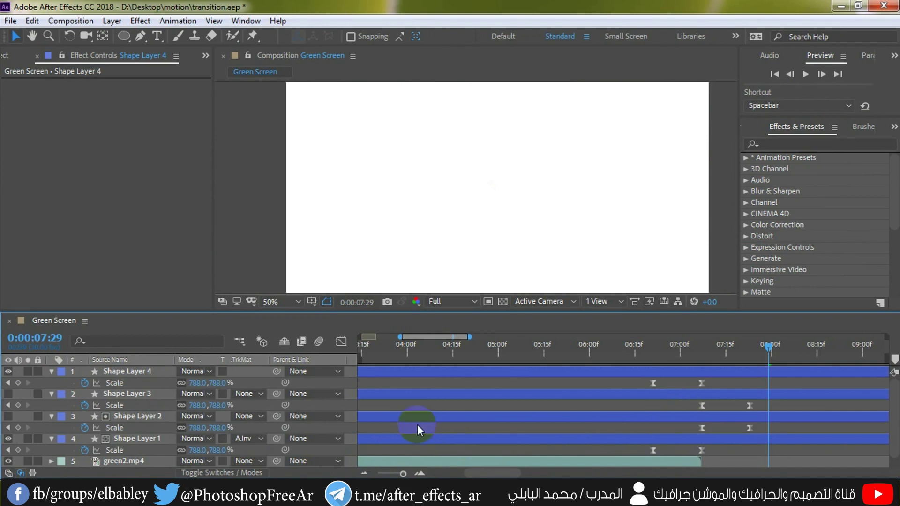
pyautogui.moveTo(140, 370); pyautogui.dragTo(134, 398)
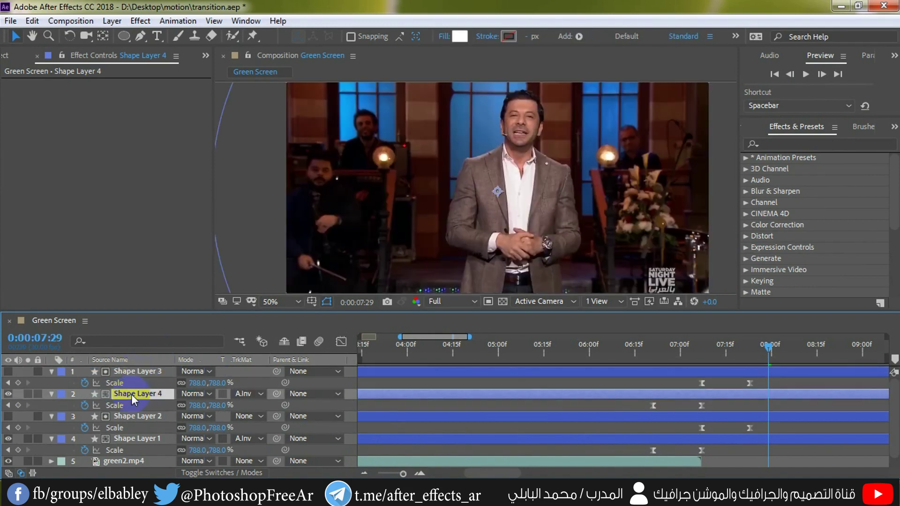
# Slide Shape Layers 3 and 4 later in the timeline.
pyautogui.click(693, 372)
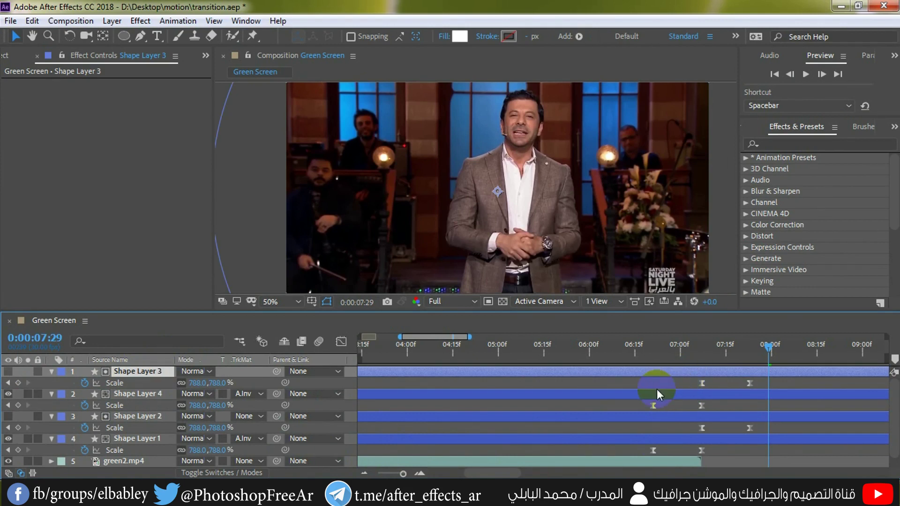
pyautogui.keyDown('ctrl'); pyautogui.click(160, 396); pyautogui.keyUp('ctrl')
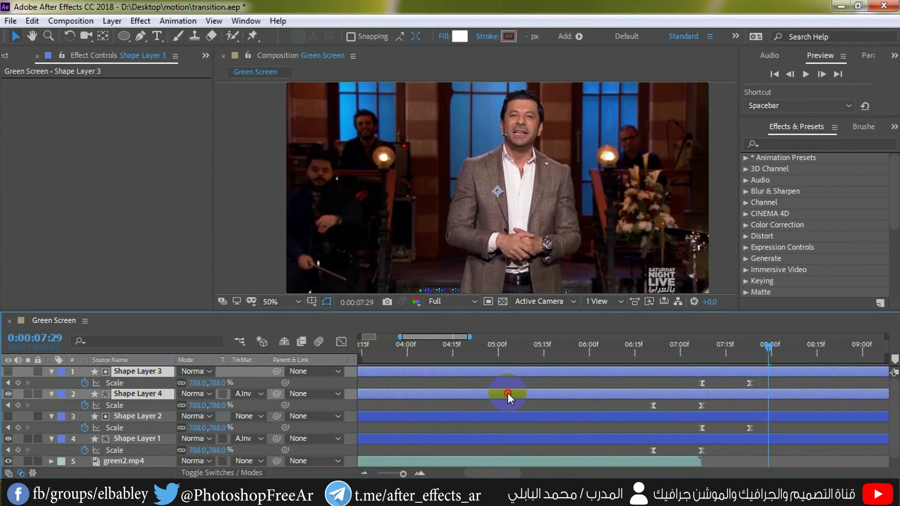
pyautogui.moveTo(508, 393); pyautogui.dragTo(581, 396)
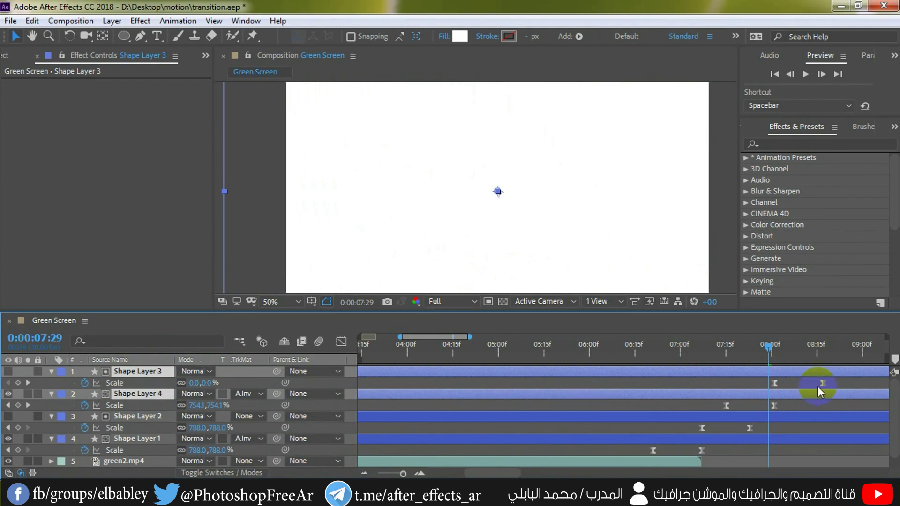
# Give Shape Layer 4 a red FF0000 fill and preview the transition.
pyautogui.click(156, 399)
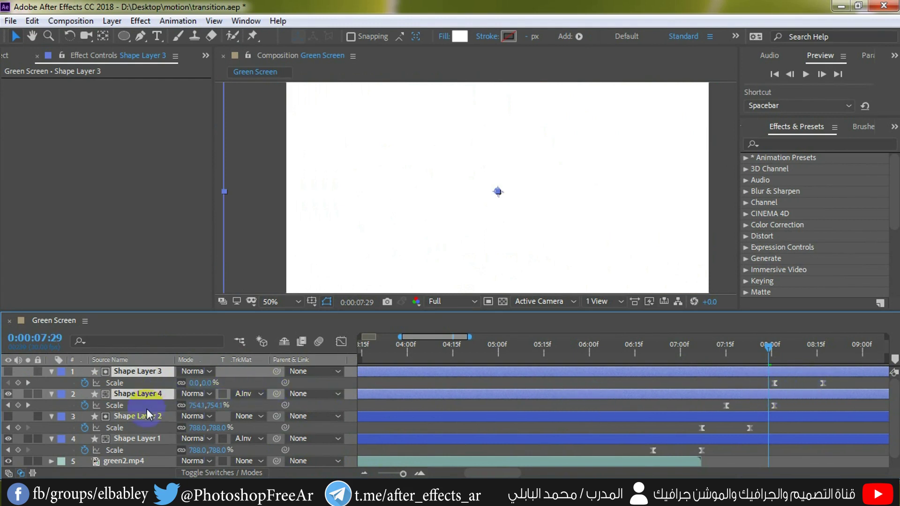
pyautogui.click(114, 405)
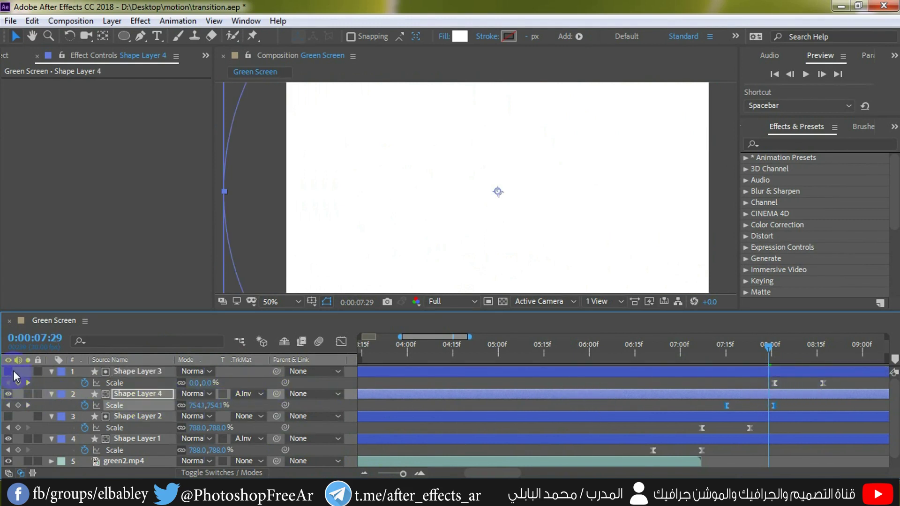
pyautogui.click(117, 405)
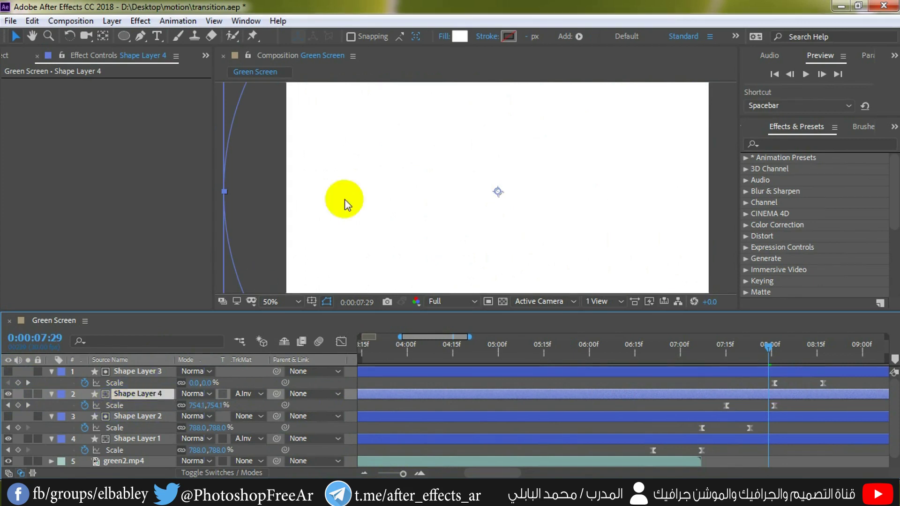
pyautogui.click(460, 36)
pyautogui.moveTo(646, 294); pyautogui.dragTo(710, 264)
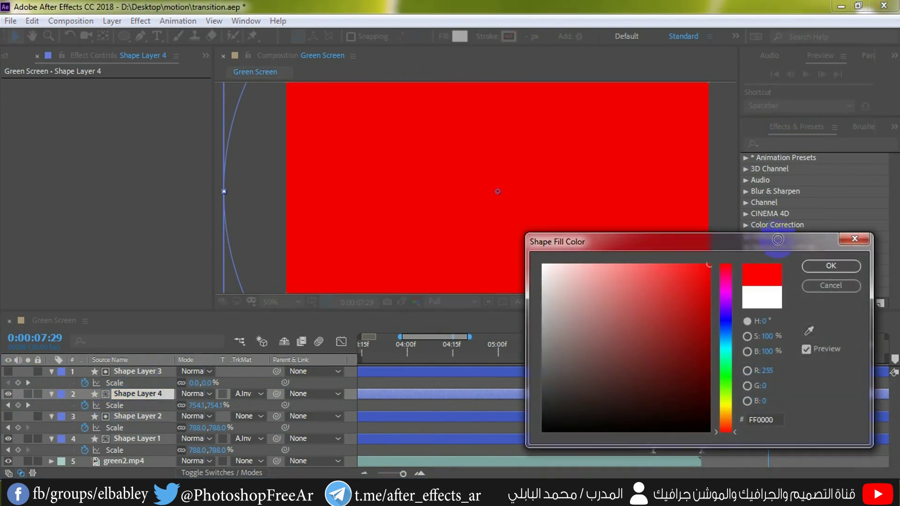
pyautogui.click(831, 266)
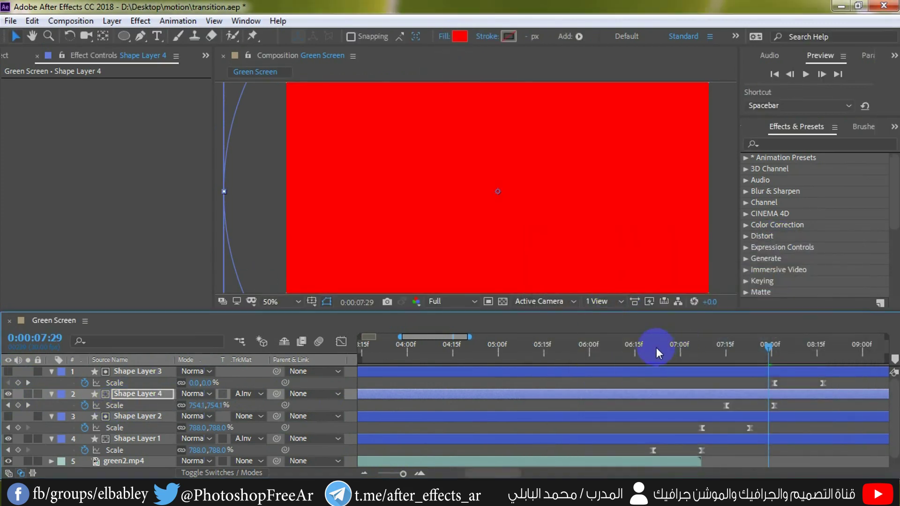
pyautogui.click(653, 346)
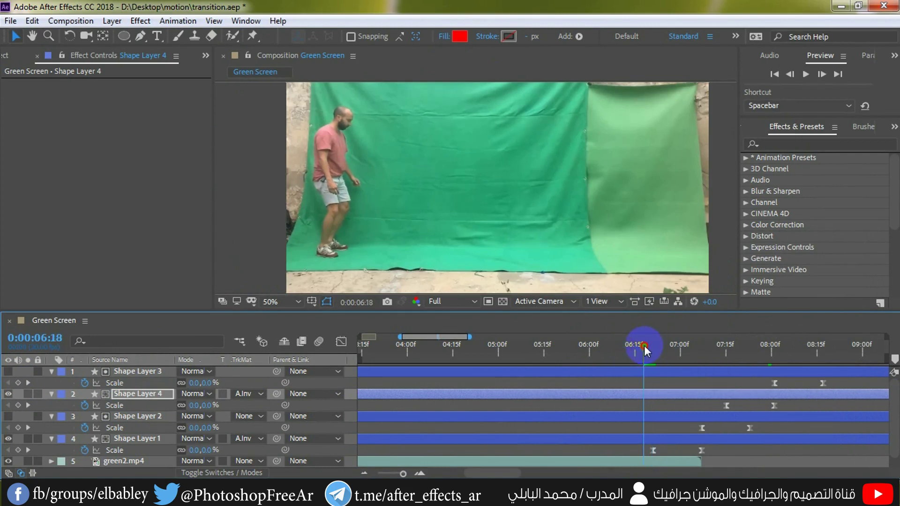
pyautogui.click(758, 141)
pyautogui.click(807, 75)
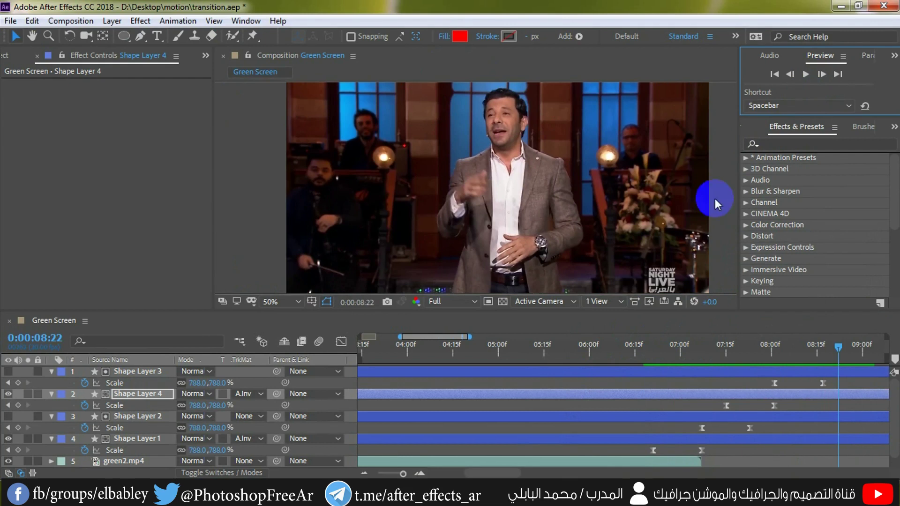
# Slide Shape Layers 3 and 4 earlier in the timeline and scrub back to the circle reveal.
pyautogui.click(753, 370)
pyautogui.moveTo(753, 370); pyautogui.dragTo(728, 371)
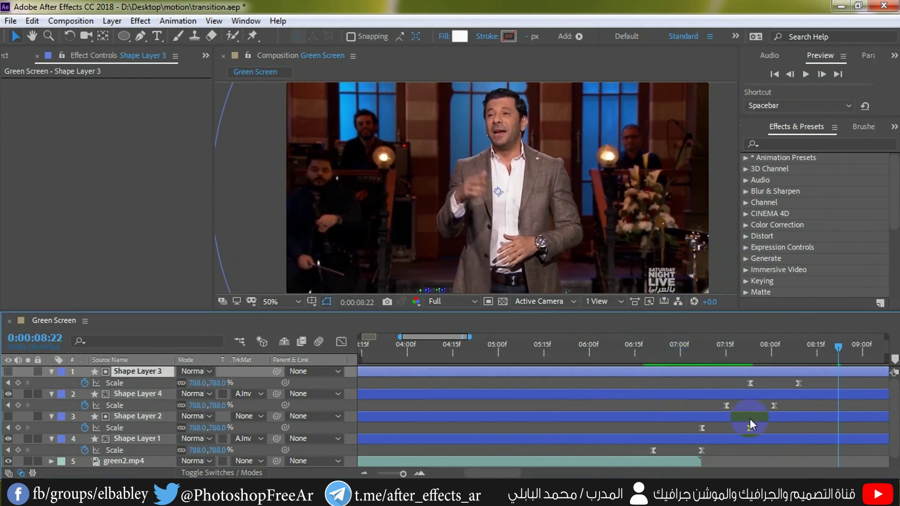
pyautogui.moveTo(750, 419)
pyautogui.mouseDown()
pyautogui.moveTo(737, 420)
pyautogui.moveTo(748, 418)
pyautogui.moveTo(736, 373)
pyautogui.mouseUp()
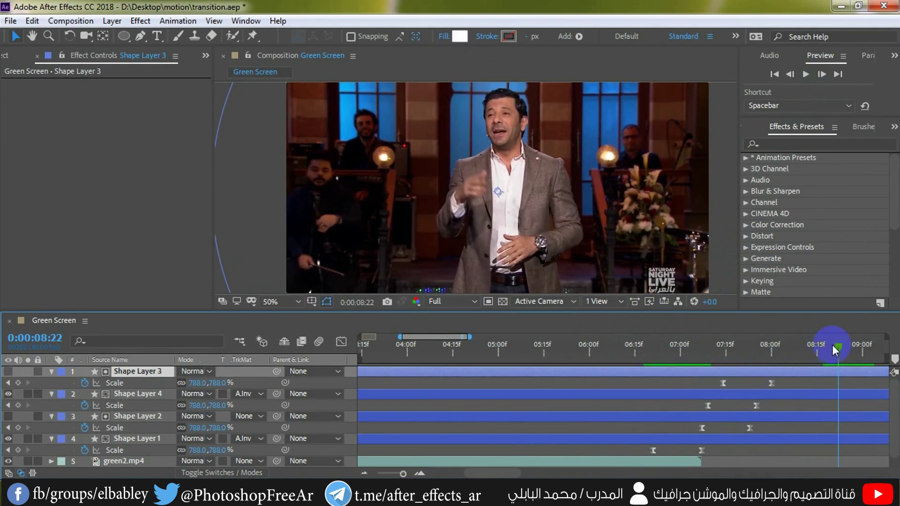
pyautogui.moveTo(838, 347)
pyautogui.mouseDown()
pyautogui.moveTo(661, 368)
pyautogui.moveTo(718, 370)
pyautogui.moveTo(734, 368)
pyautogui.moveTo(613, 364)
pyautogui.mouseUp()
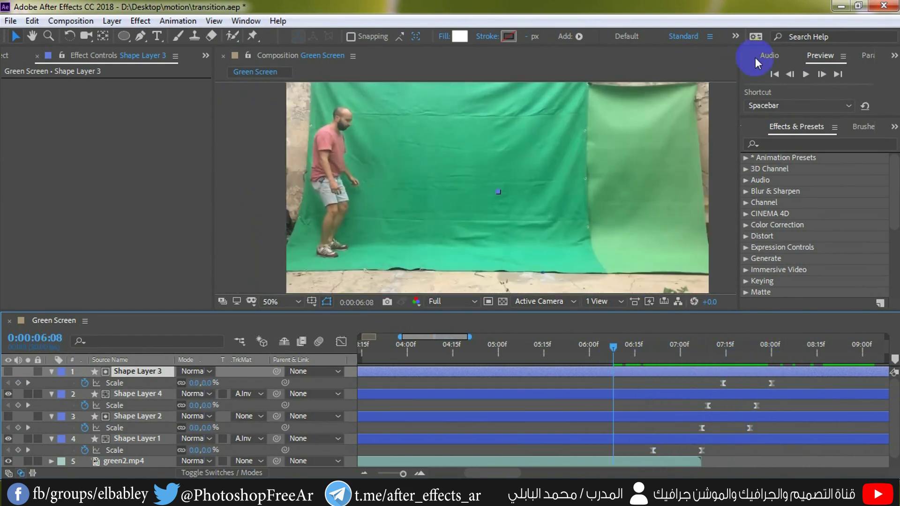
# Collapse Shape Layers 1–4, deselect all, and preview the full white-and-red circle transition.
pyautogui.click(807, 74)
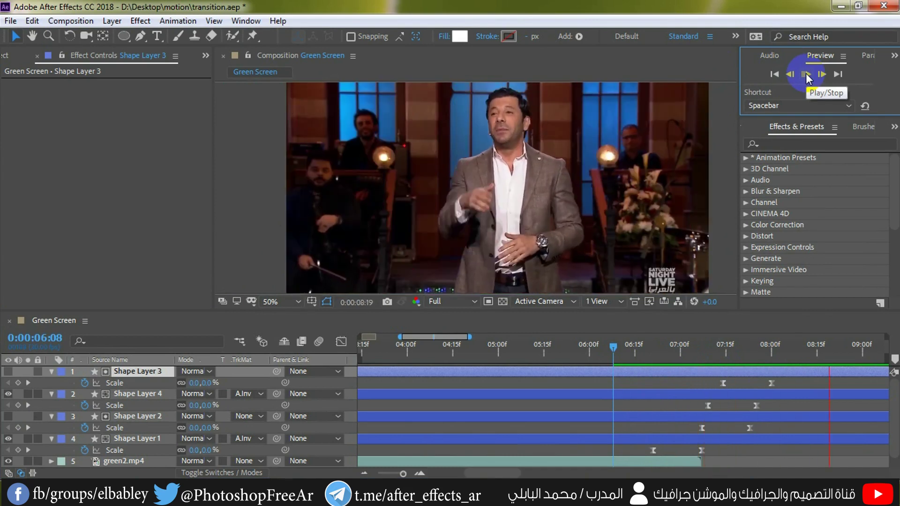
pyautogui.click(806, 74)
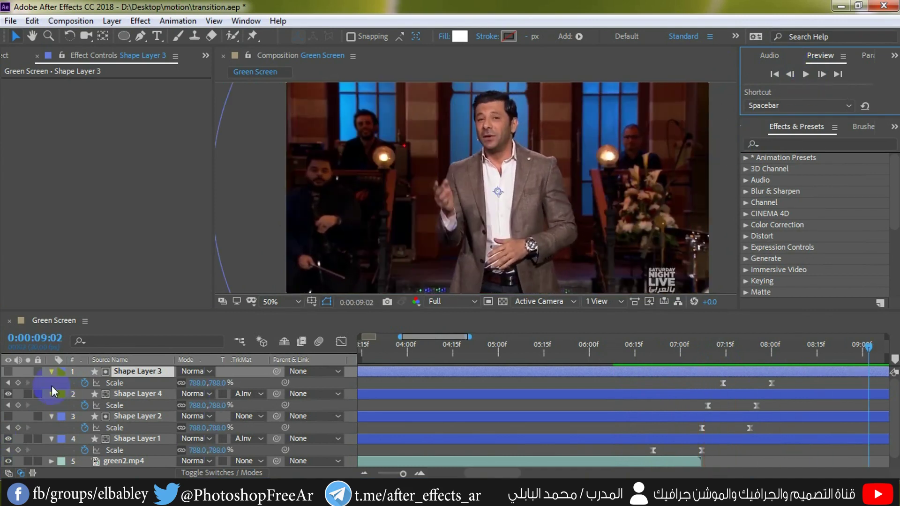
pyautogui.click(54, 369)
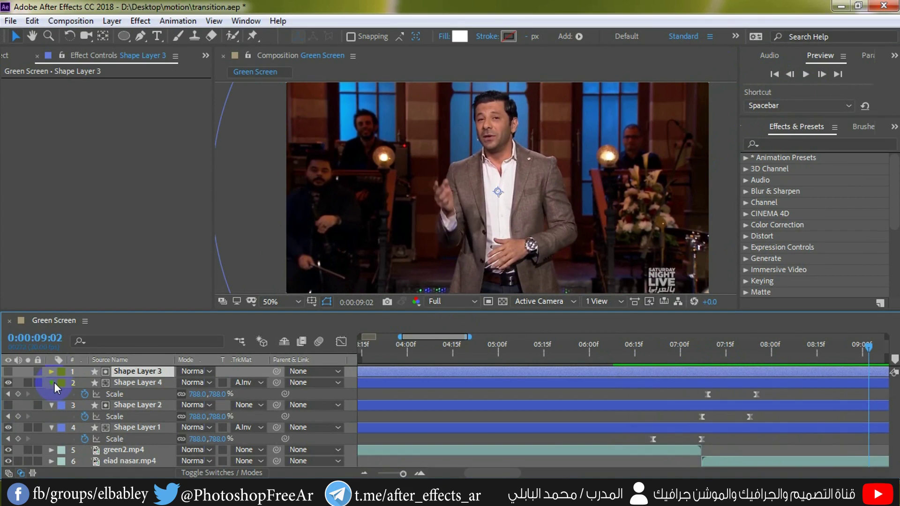
pyautogui.click(54, 383)
pyautogui.click(53, 394)
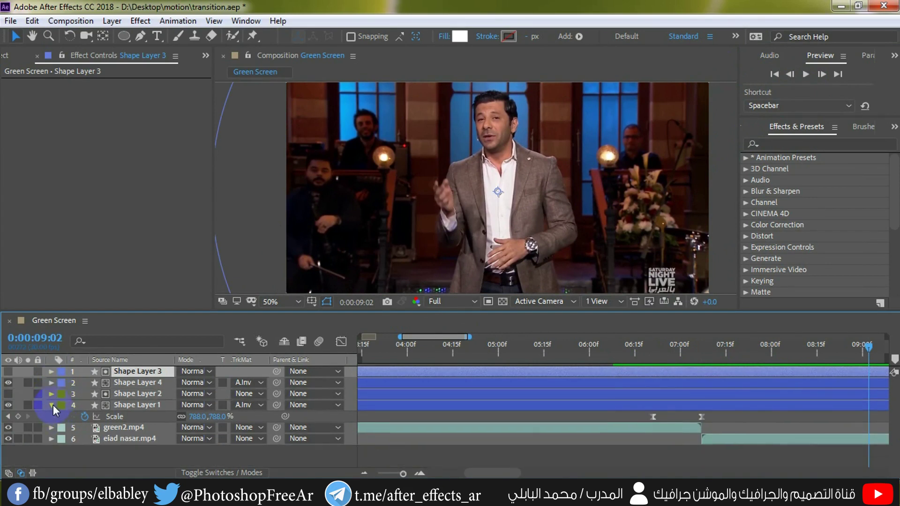
pyautogui.click(51, 405)
pyautogui.click(118, 458)
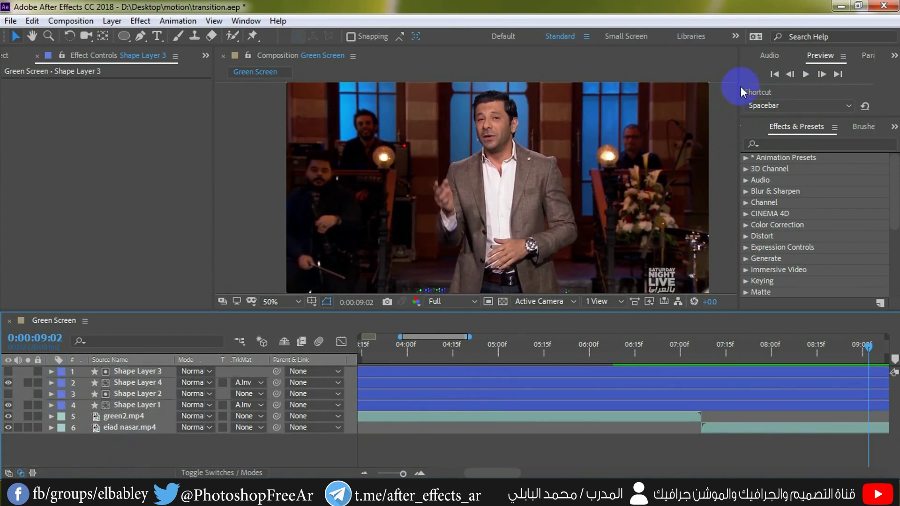
pyautogui.click(804, 76)
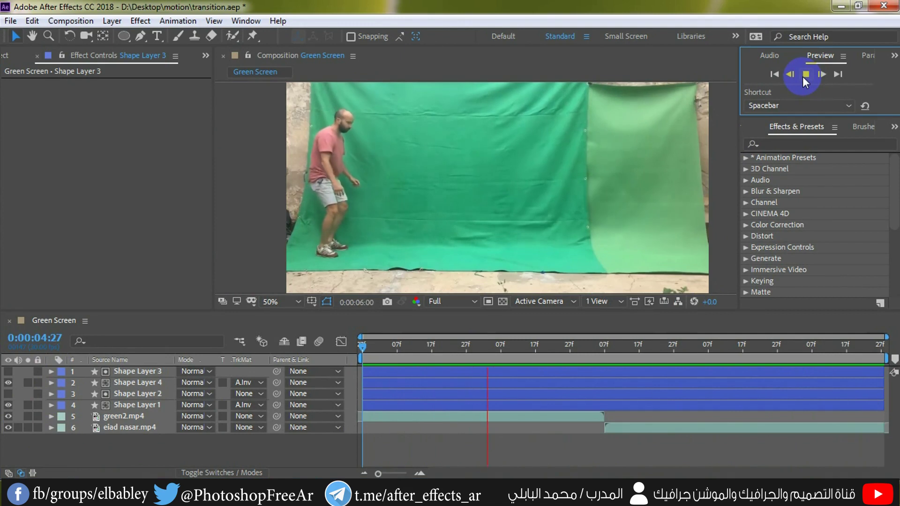